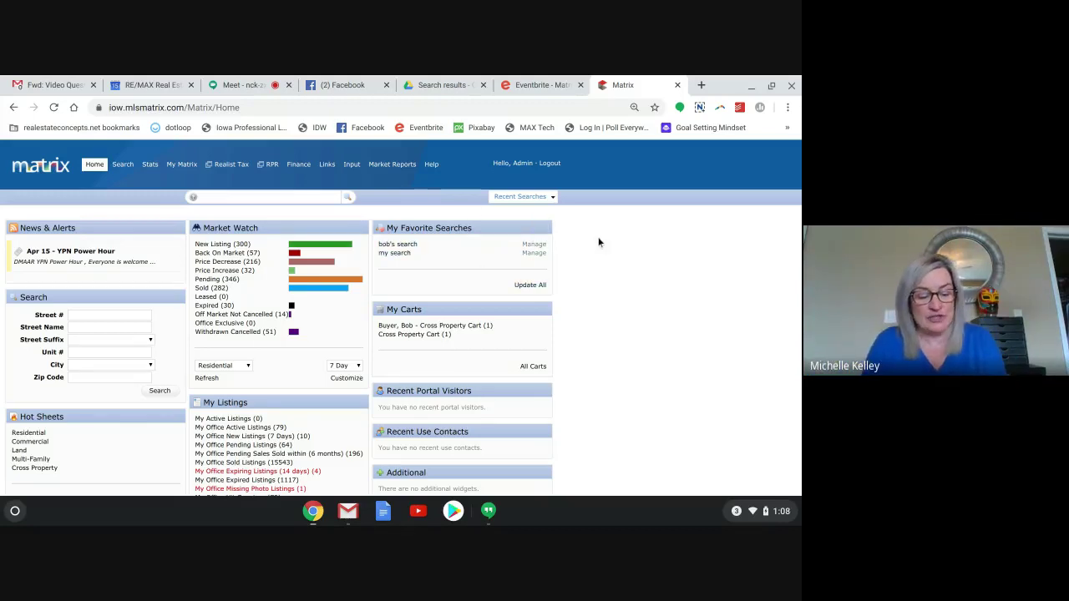
Zoom the dashboard in, then back down to 90%, scrolling to review the widgets.
key(ctrl+equal)
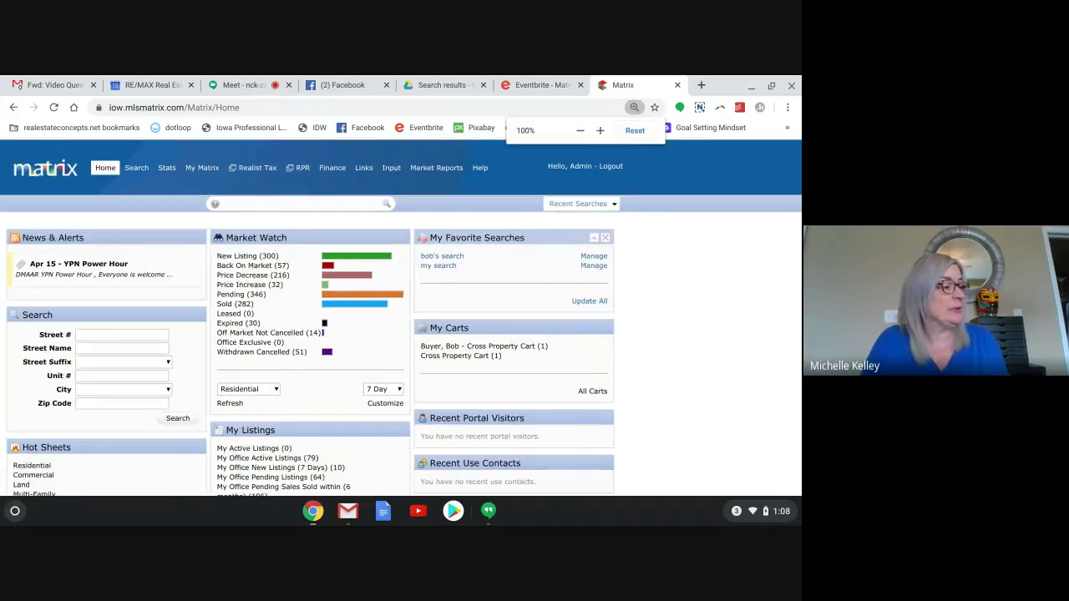
key(ctrl+equal)
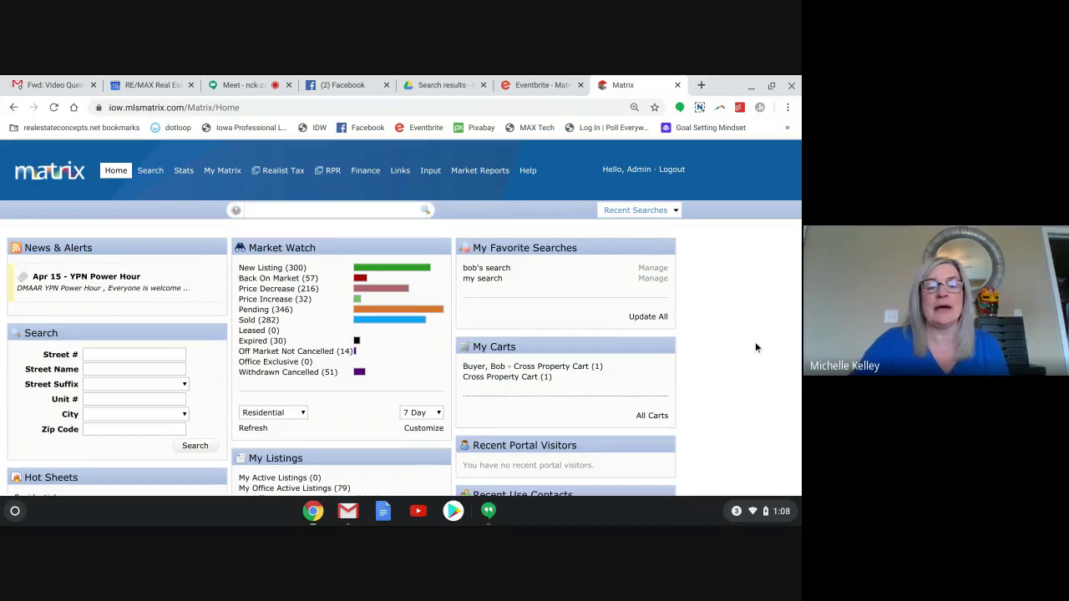
scroll(756, 348, down, 1)
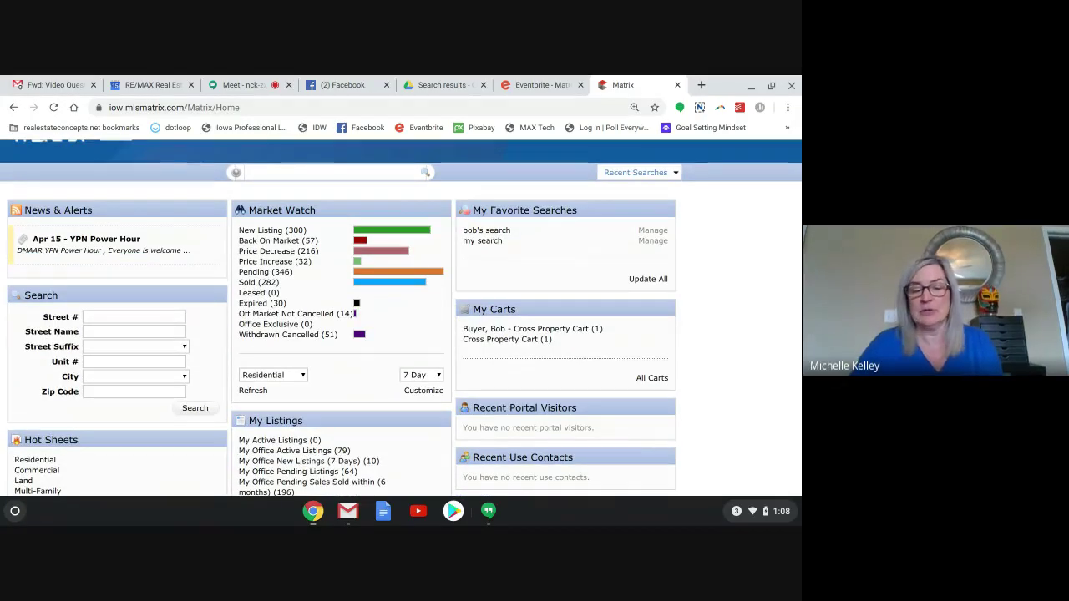
key(ctrl+minus)
key(ctrl+minus)
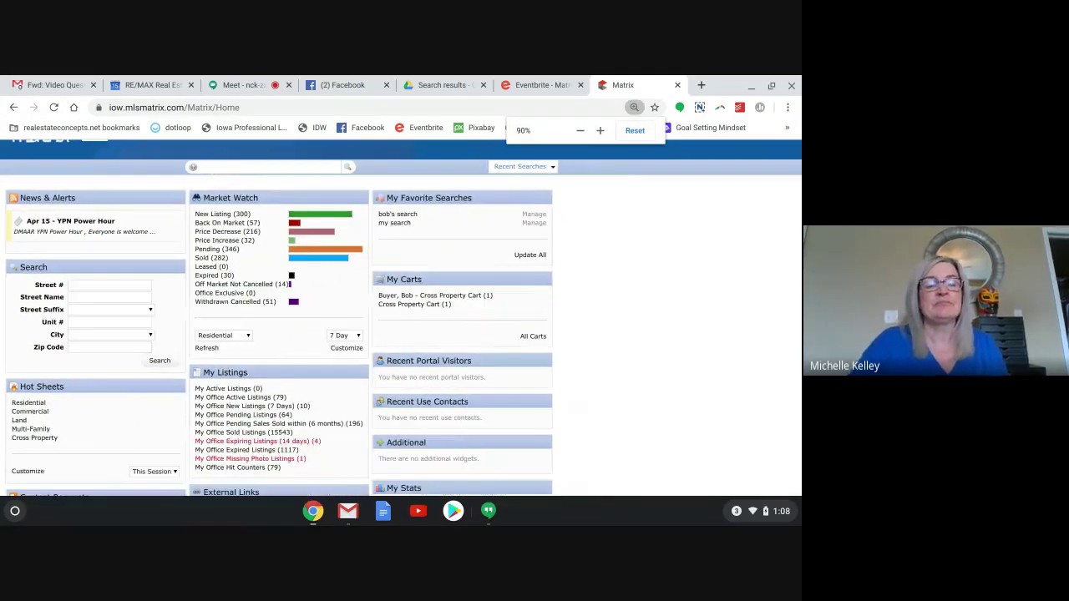
scroll(401, 317, up, 1)
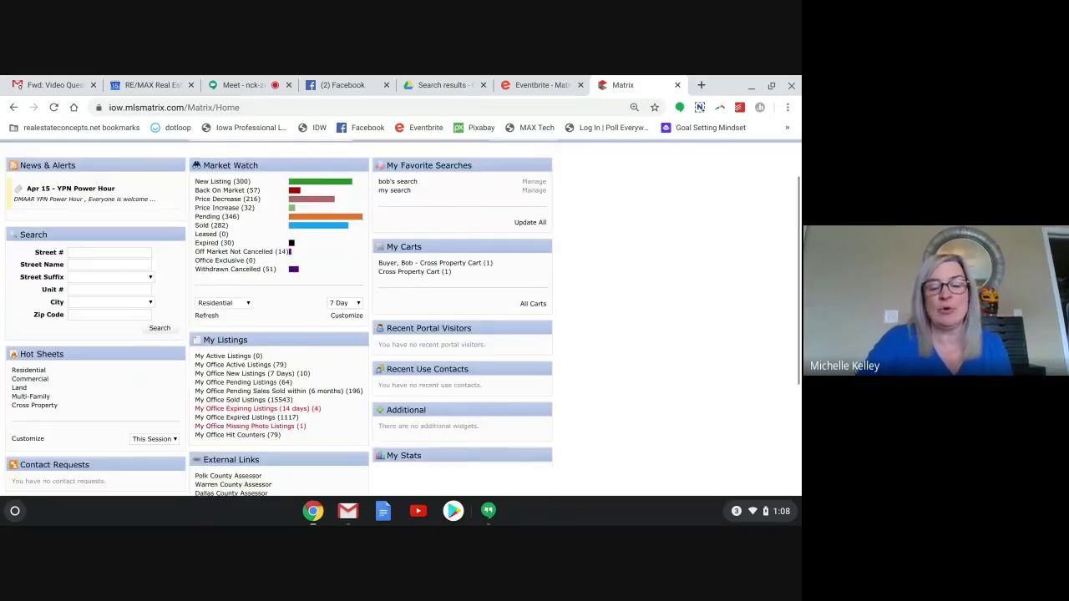
scroll(616, 336, down, 1)
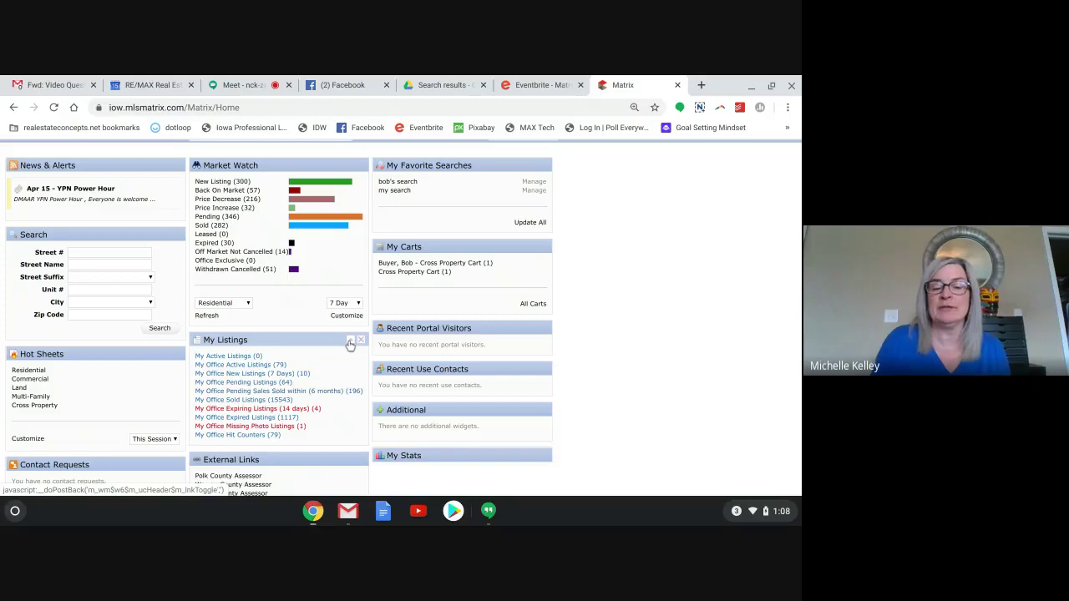
Collapse, expand and hide My Listings, return it to the middle column, and move My Stats up.
click(351, 343)
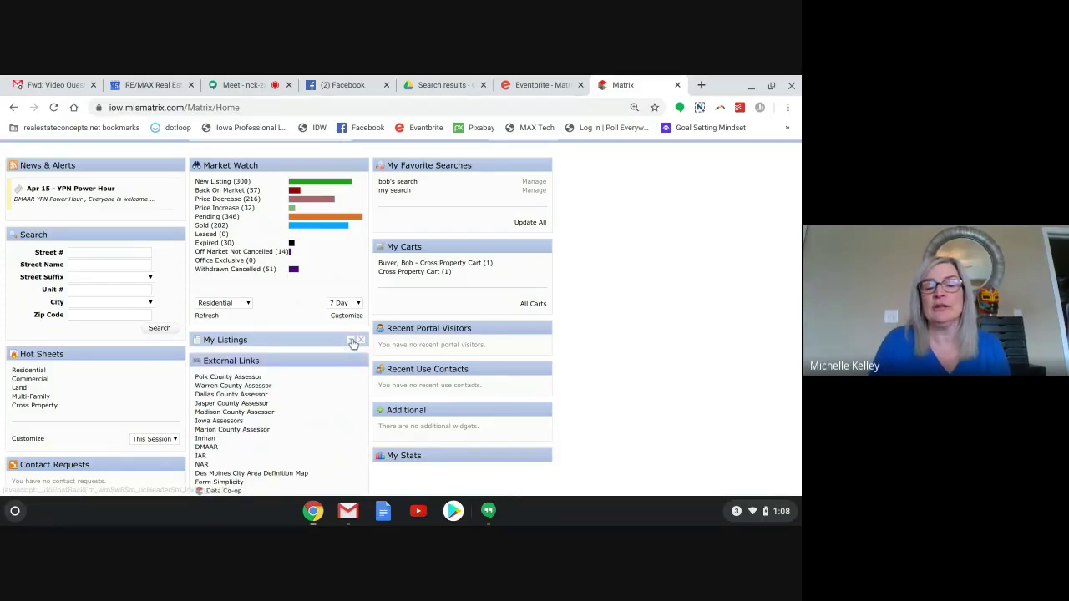
click(351, 342)
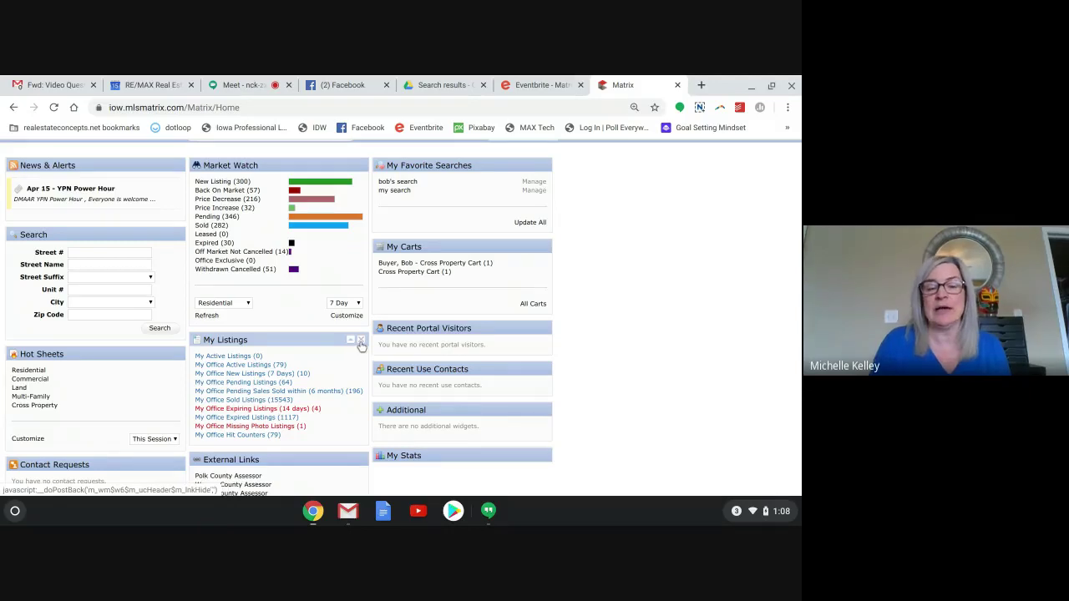
click(361, 341)
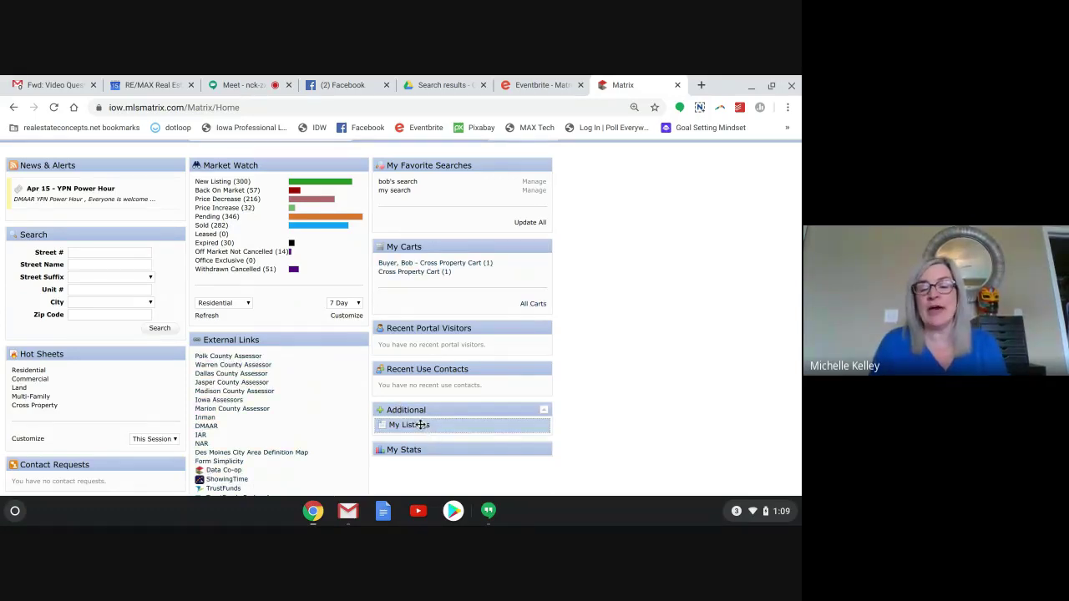
drag(422, 424, 237, 339)
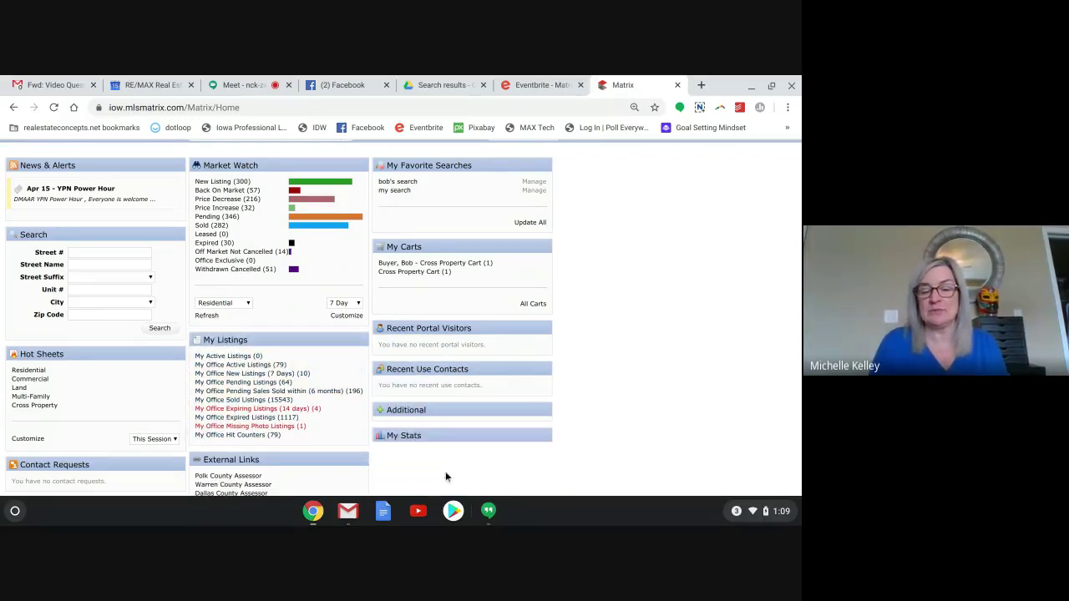
drag(422, 435, 431, 227)
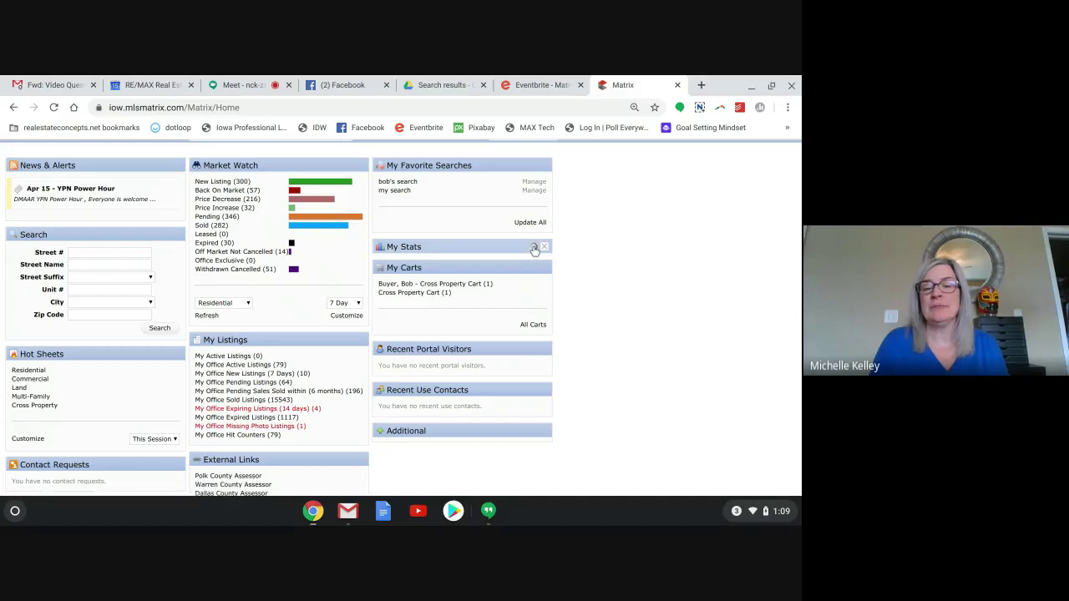
Expand the My Stats widget and move My Favorite Searches below My Carts.
click(534, 248)
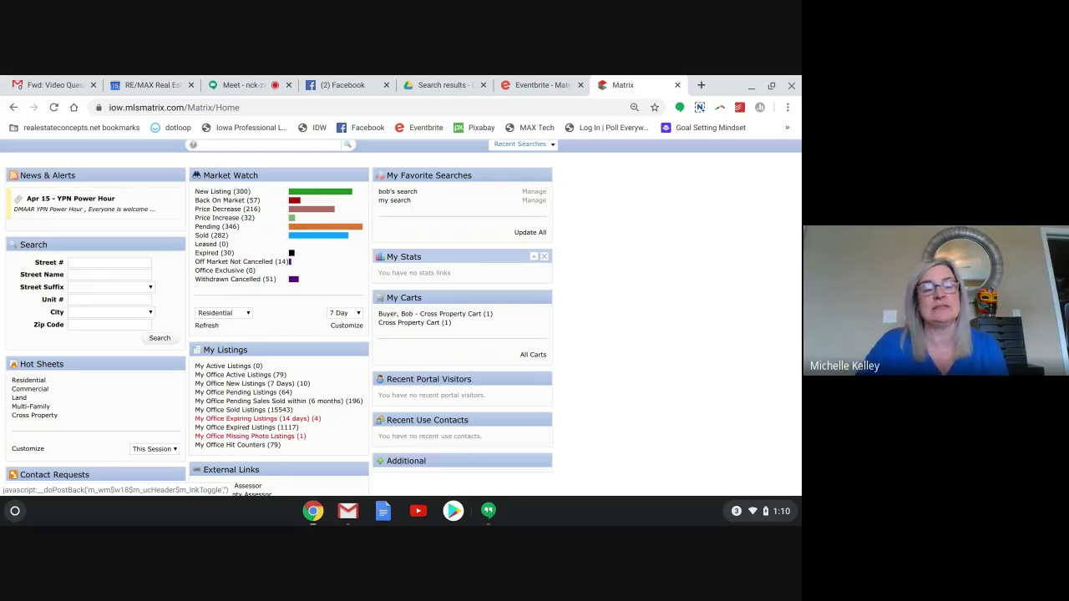
scroll(401, 317, up, 1)
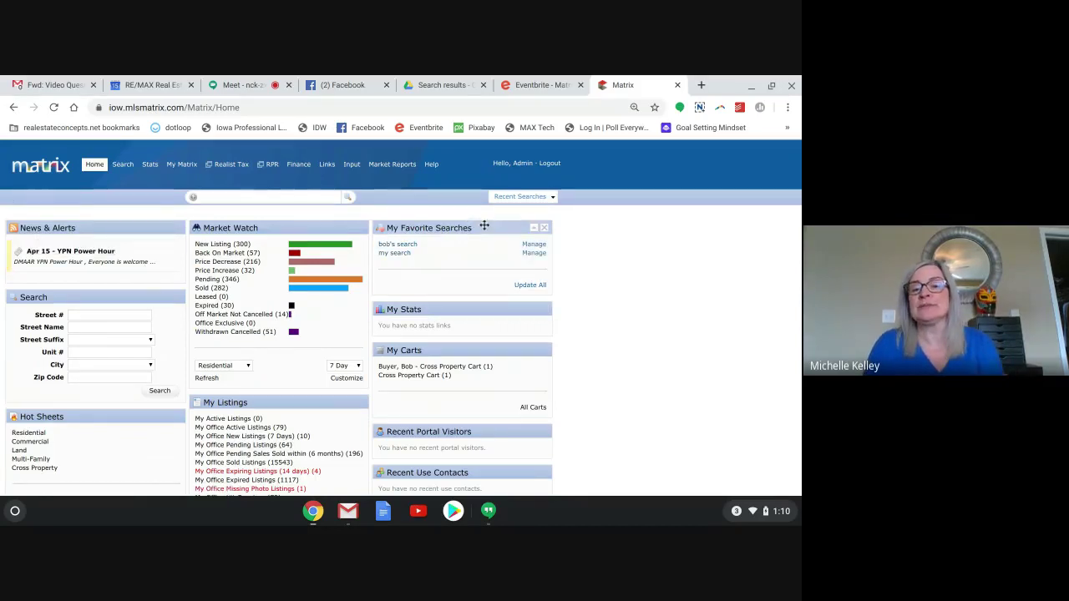
drag(483, 226, 477, 334)
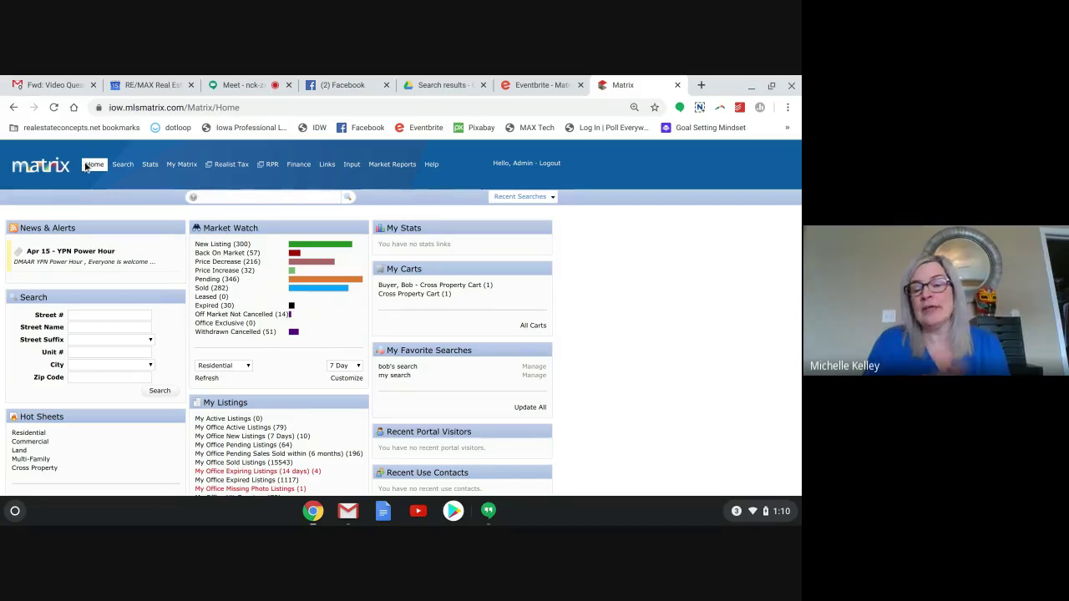
mouse_move(120, 168)
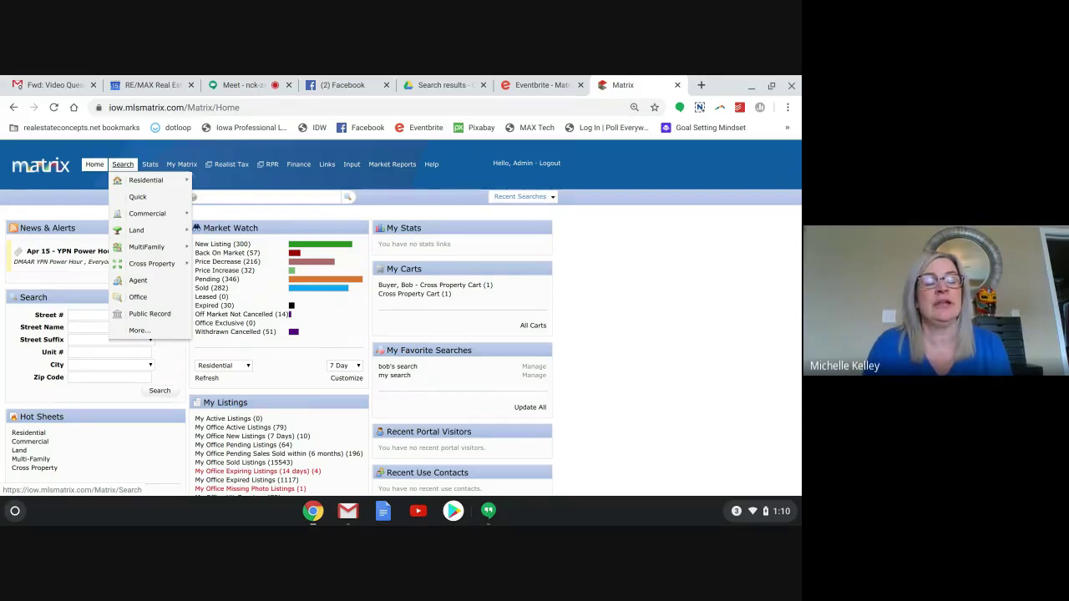
Go to the Stats page listing System Presets like ADOM vs List Price Median.
click(149, 165)
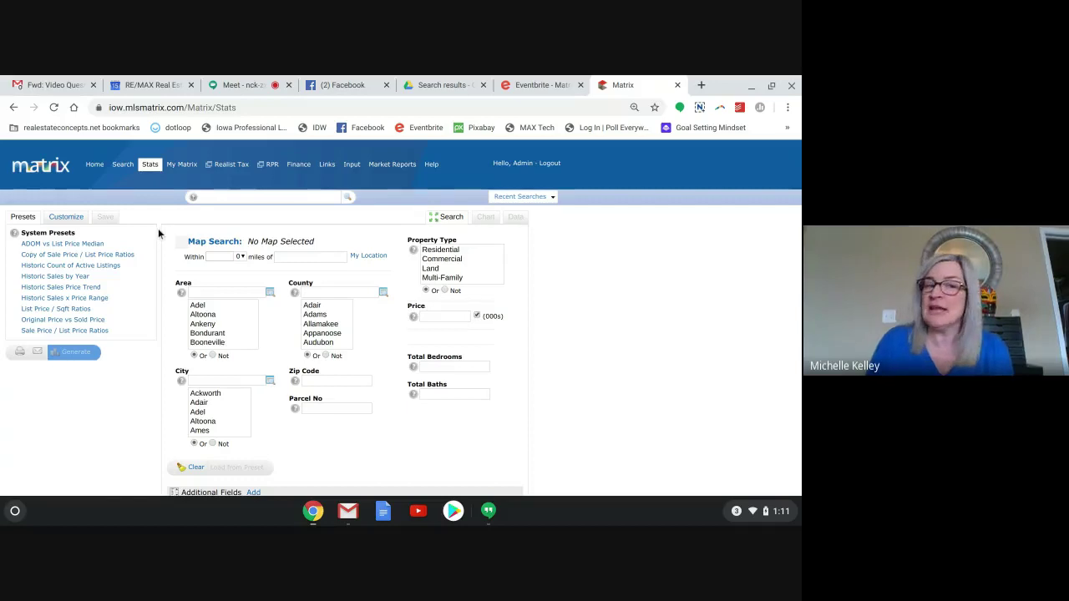
mouse_move(179, 166)
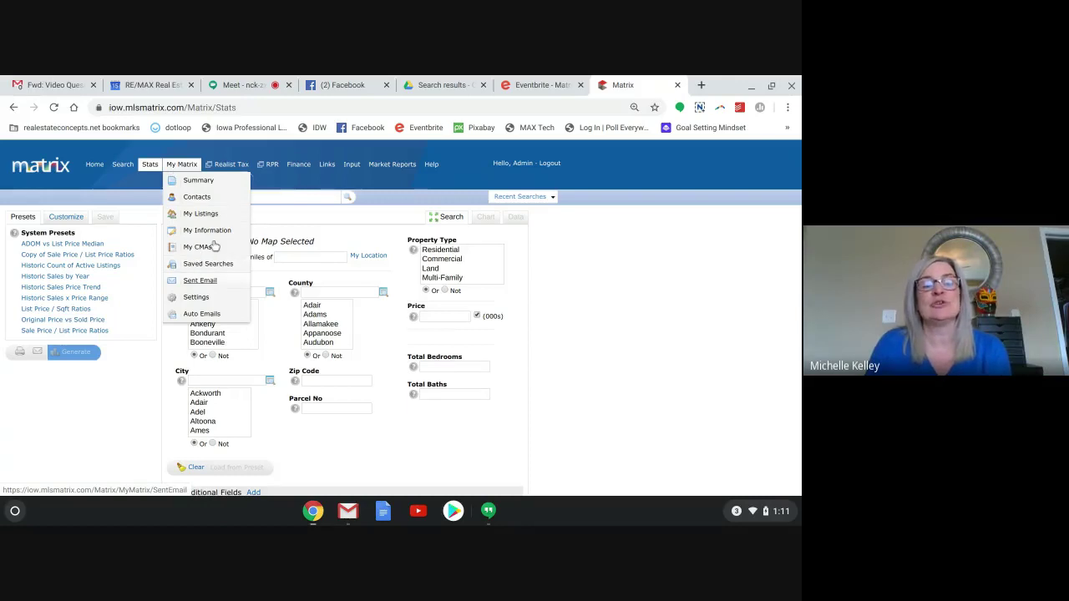
click(226, 165)
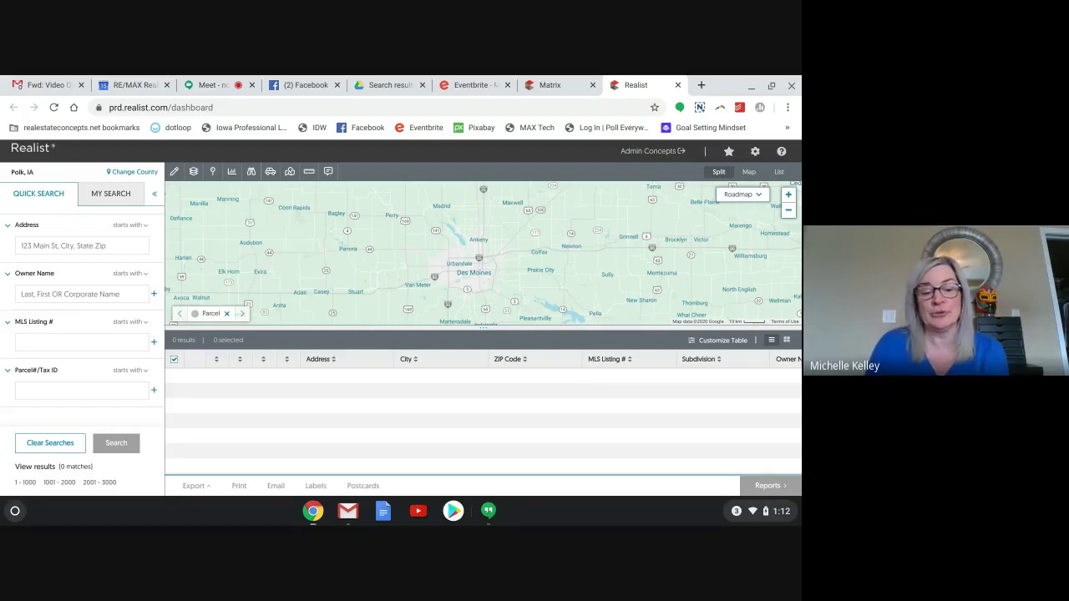
click(679, 85)
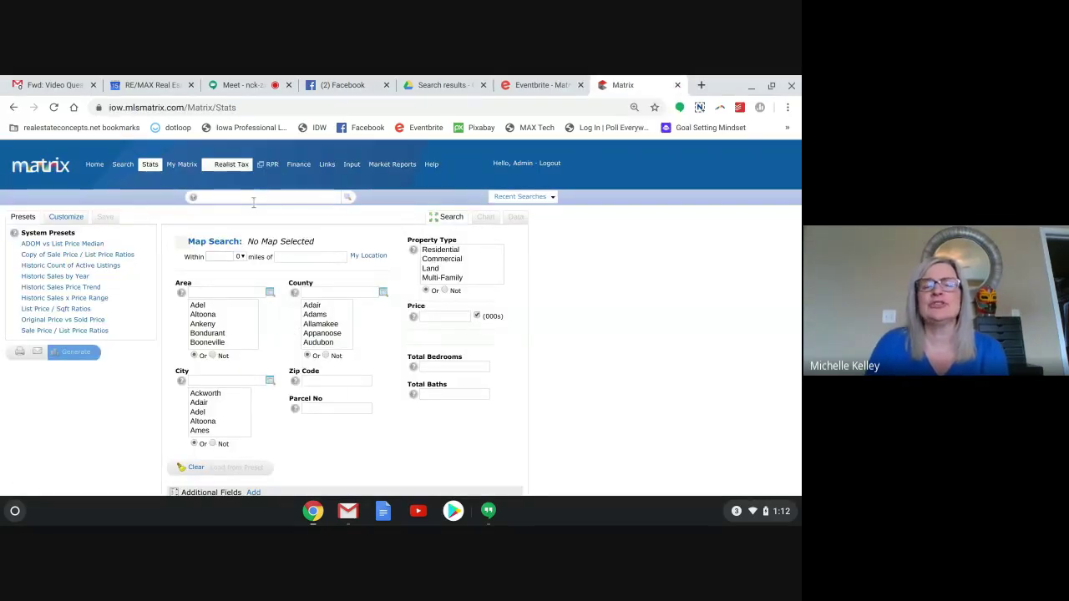
click(269, 165)
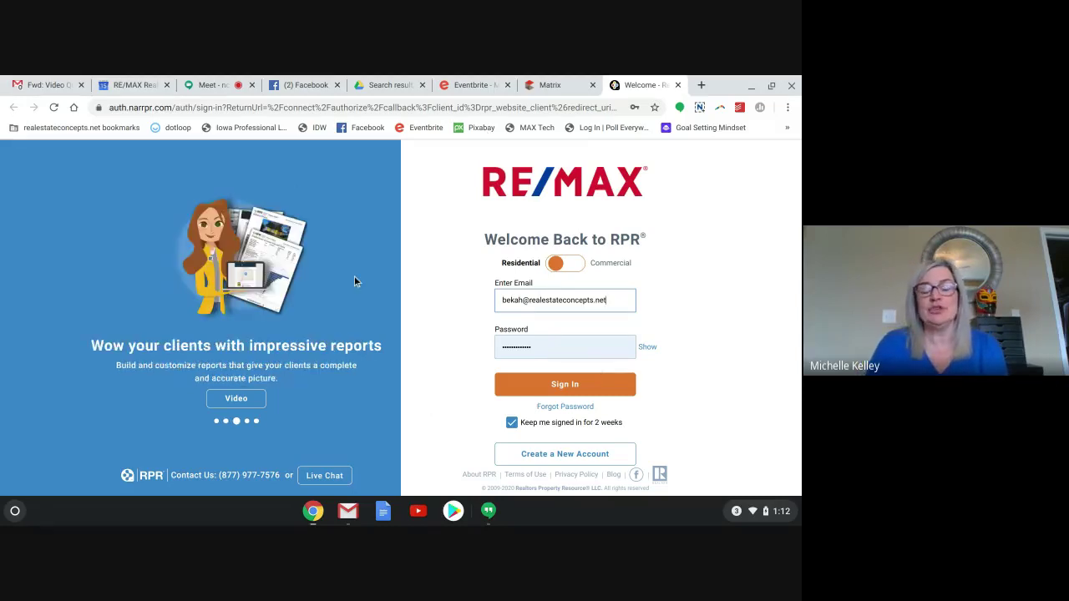
click(606, 300)
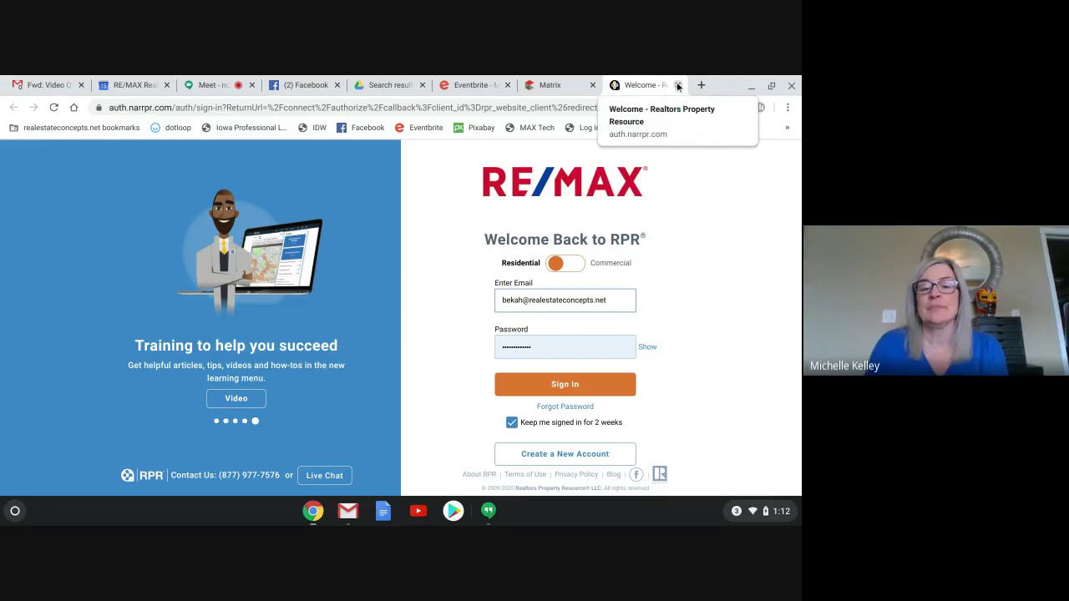
click(678, 85)
mouse_move(298, 163)
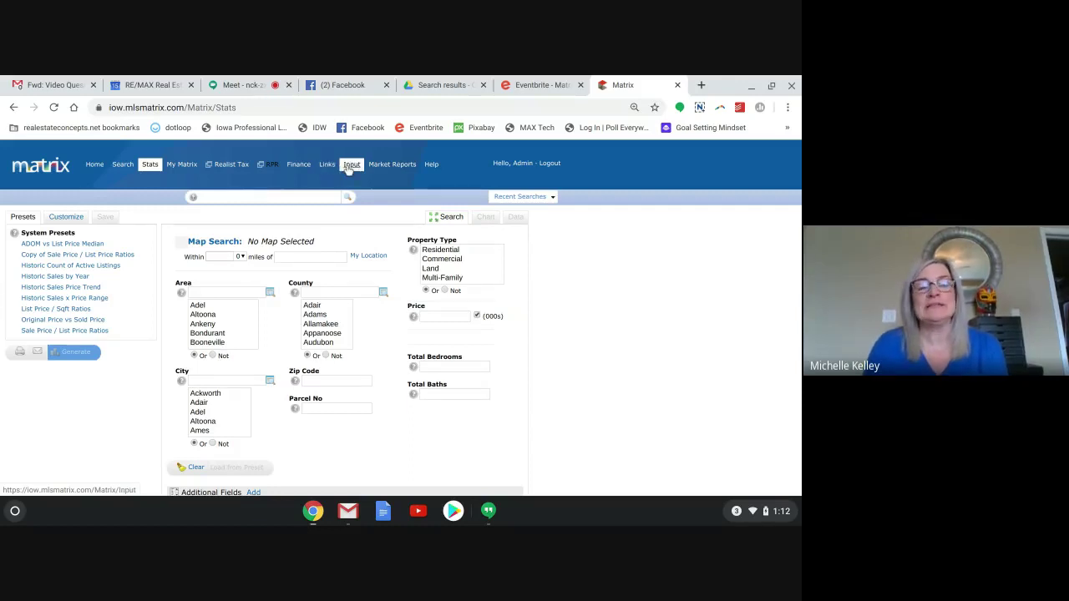
Open the Input page and try a quick Agent Roster edit from the Agent ID box.
click(349, 164)
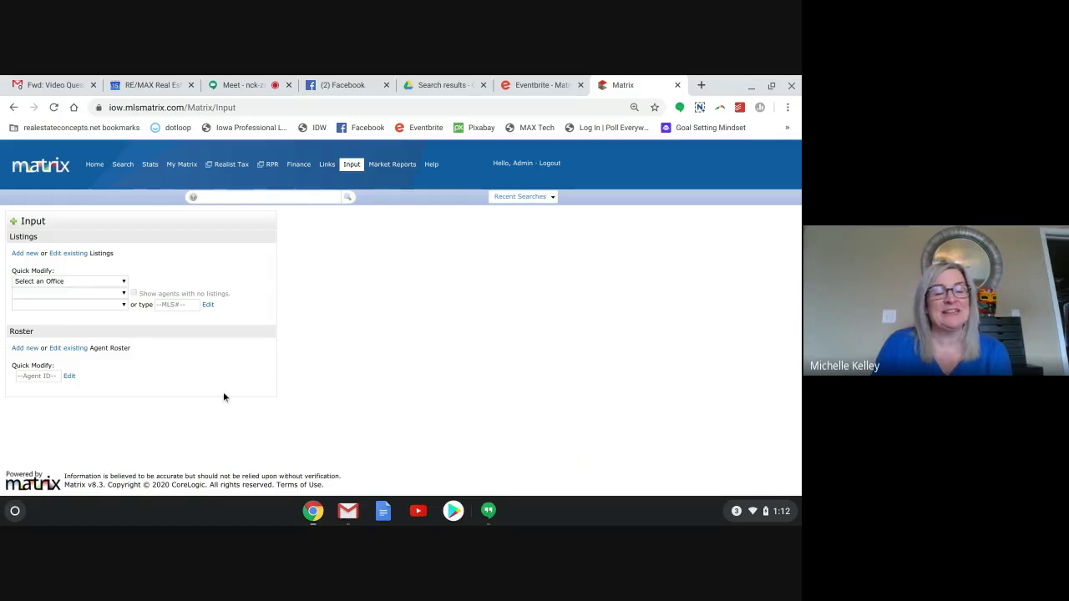
click(32, 378)
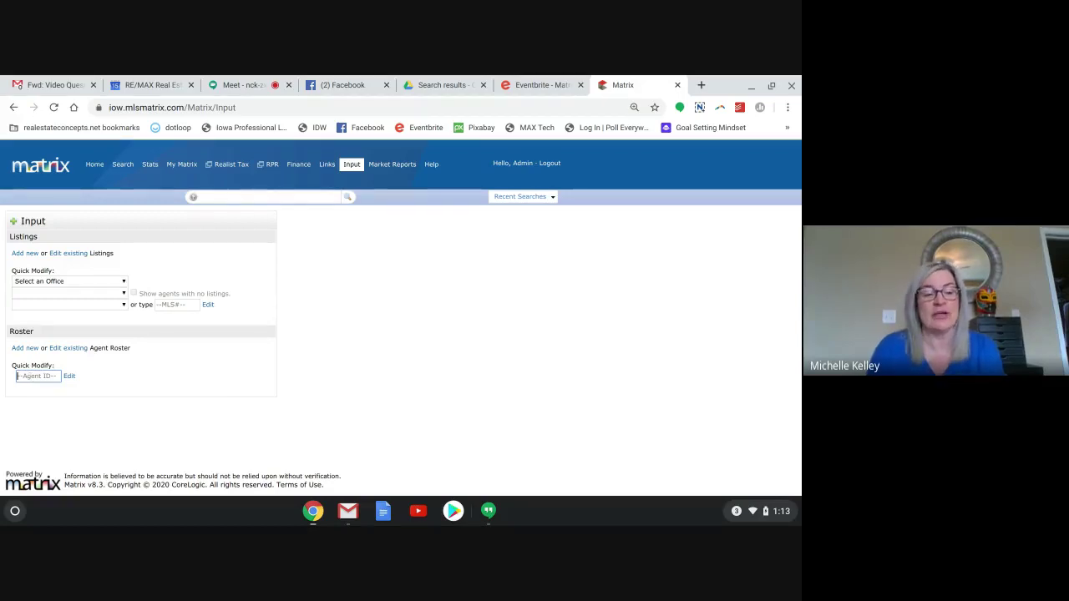
click(70, 377)
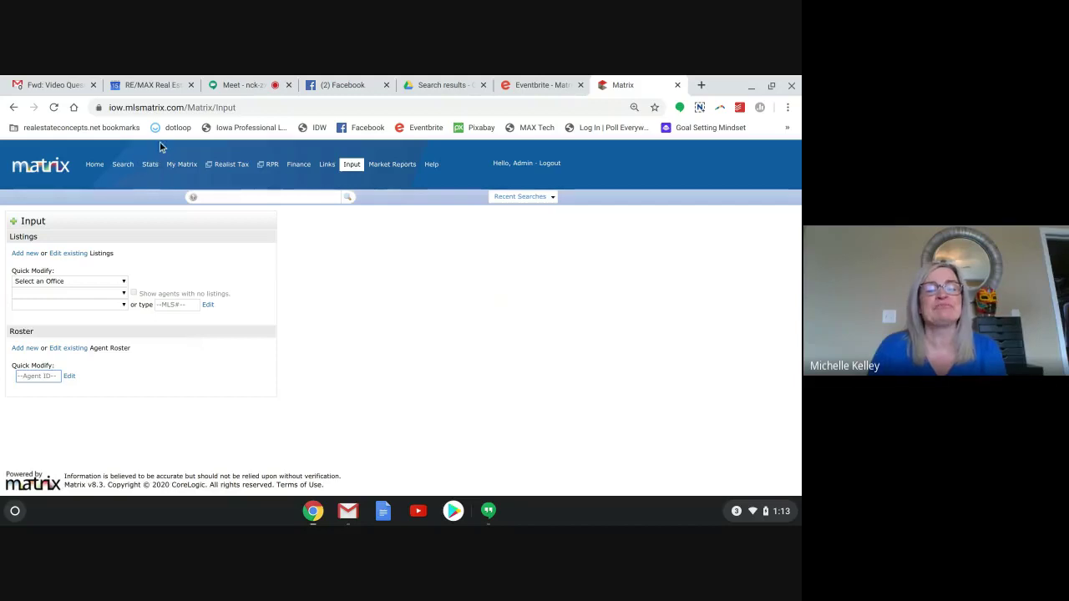
mouse_move(175, 162)
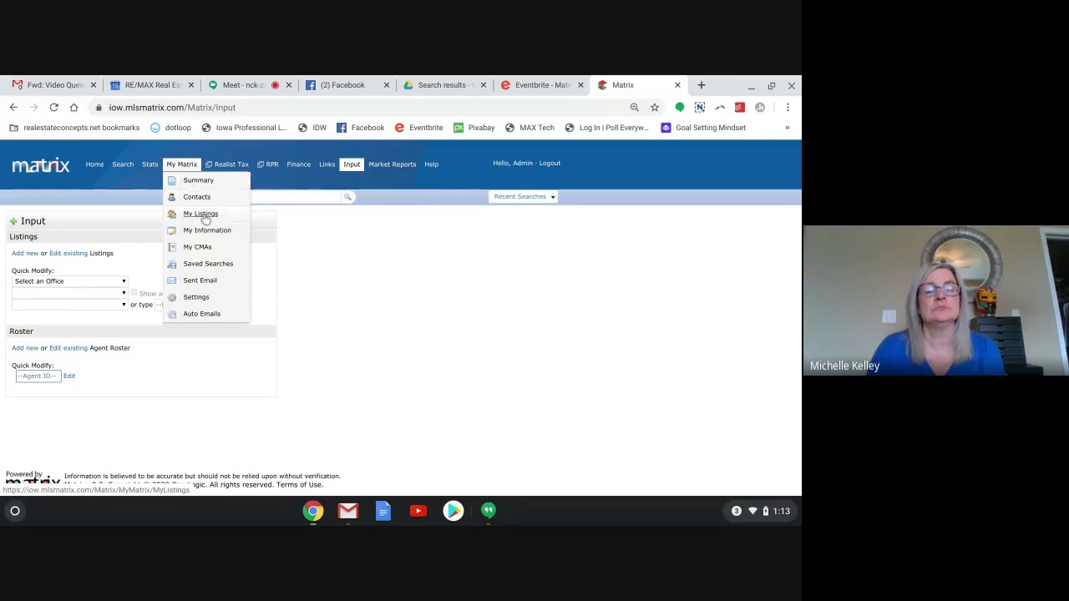
Open the My Matrix Information page and scroll through the personal details.
click(202, 234)
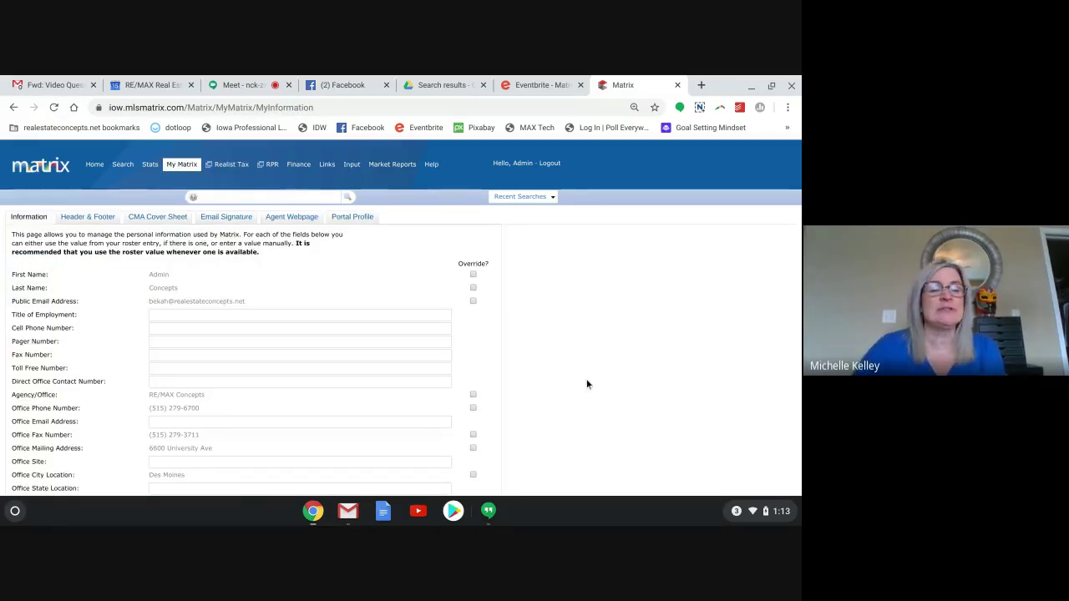
scroll(586, 379, down, 2)
scroll(401, 318, down, 1)
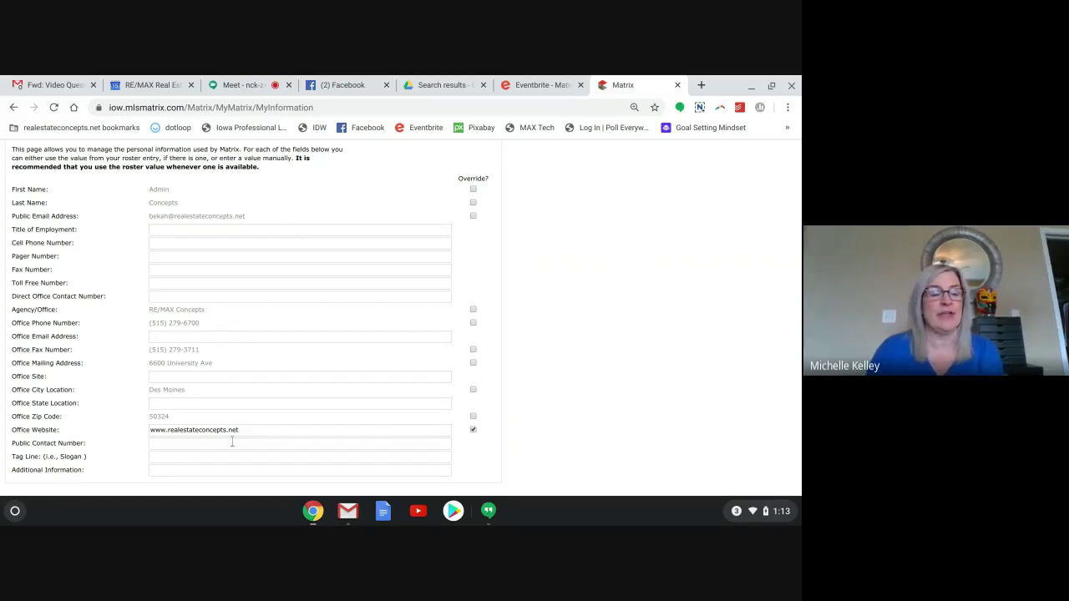
scroll(401, 317, up, 2)
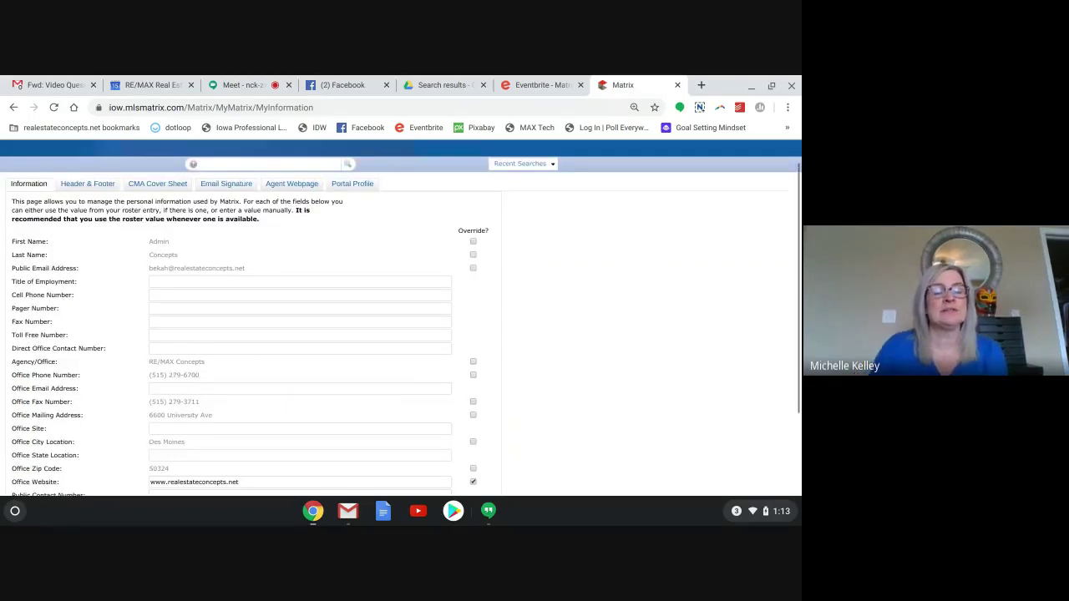
Review the Header & Footer settings, then go to the Email Signature editor.
click(88, 186)
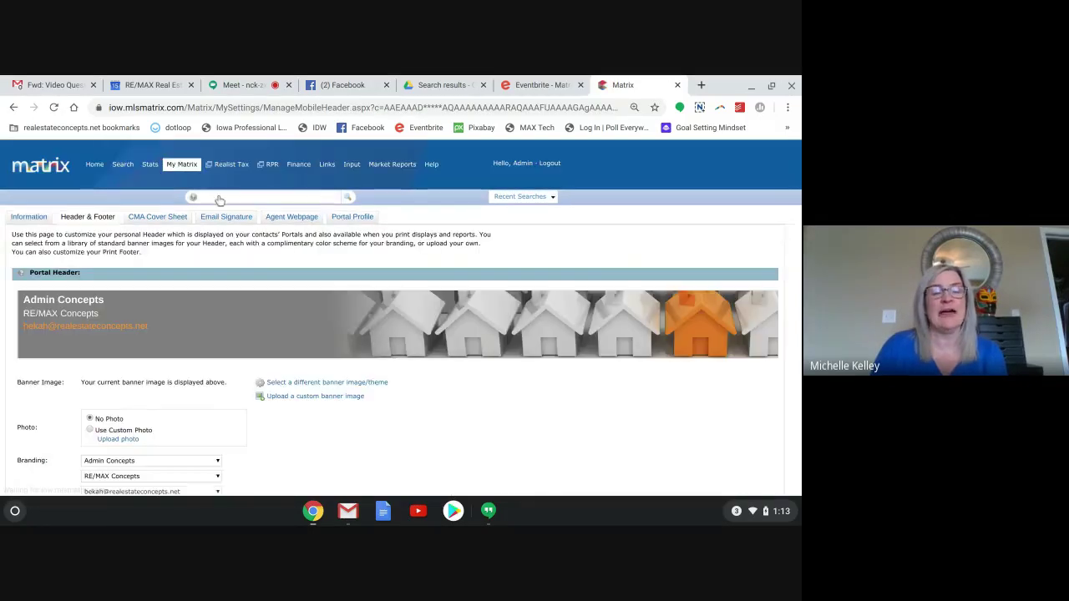
scroll(601, 230, down, 3)
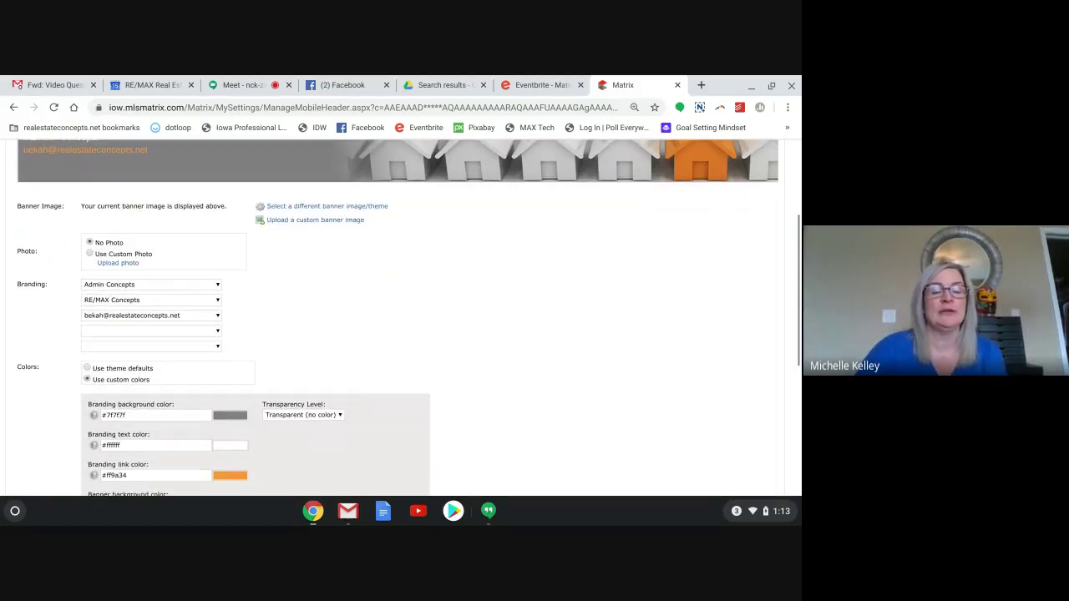
scroll(401, 317, down, 1)
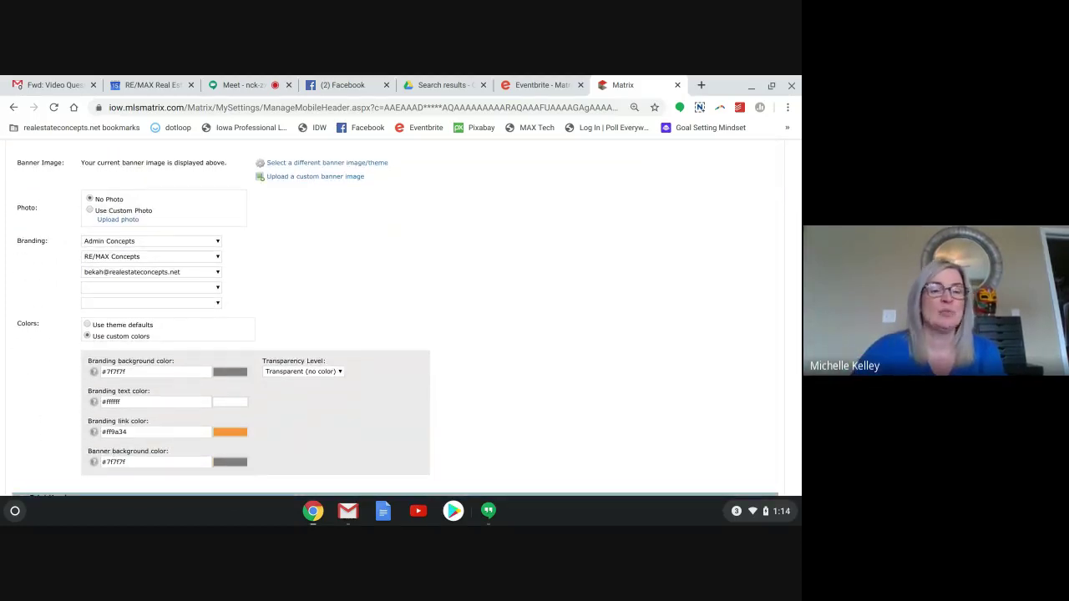
scroll(401, 318, up, 3)
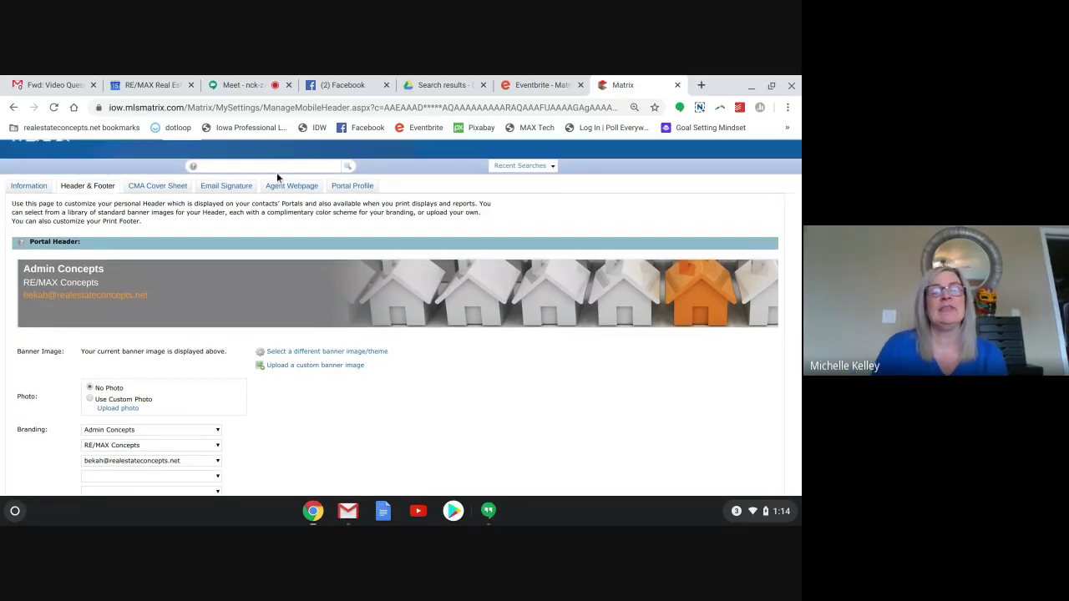
click(224, 190)
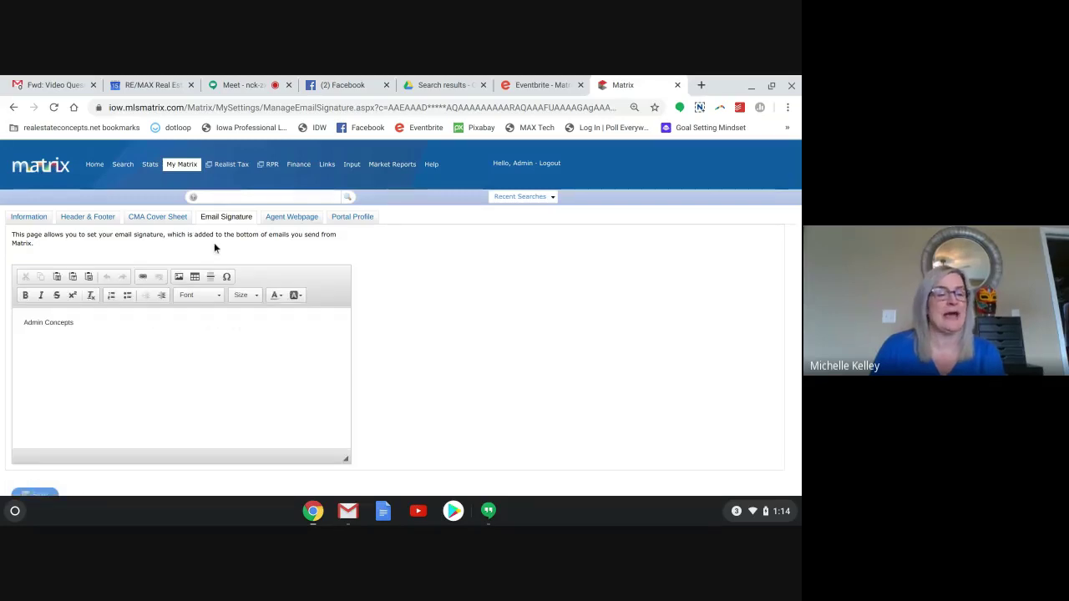
mouse_move(298, 164)
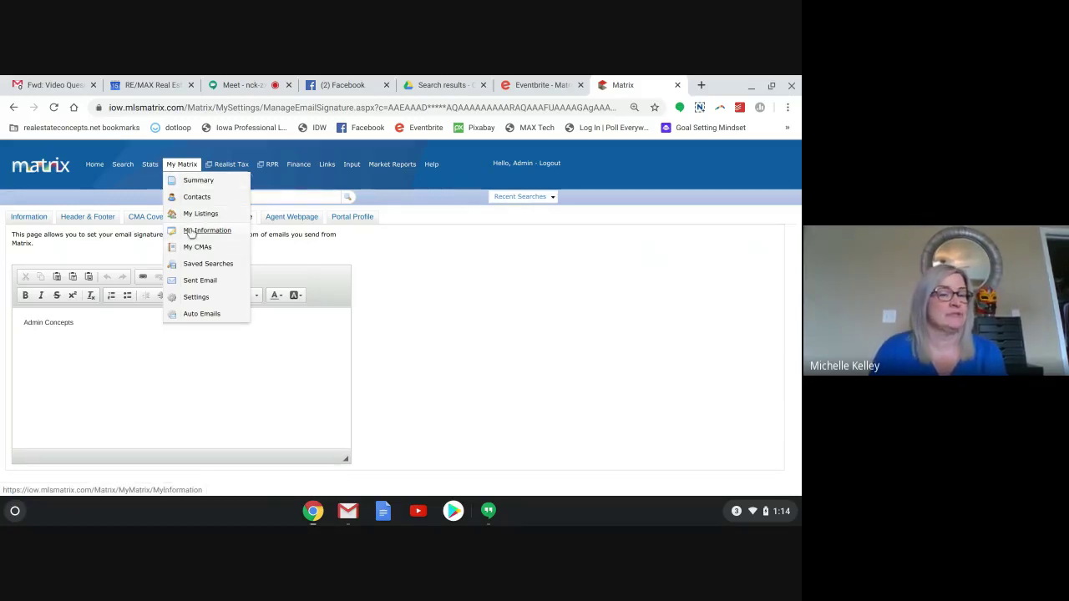
Return to the Home dashboard and put the cursor in the Speed Bar search box.
click(91, 163)
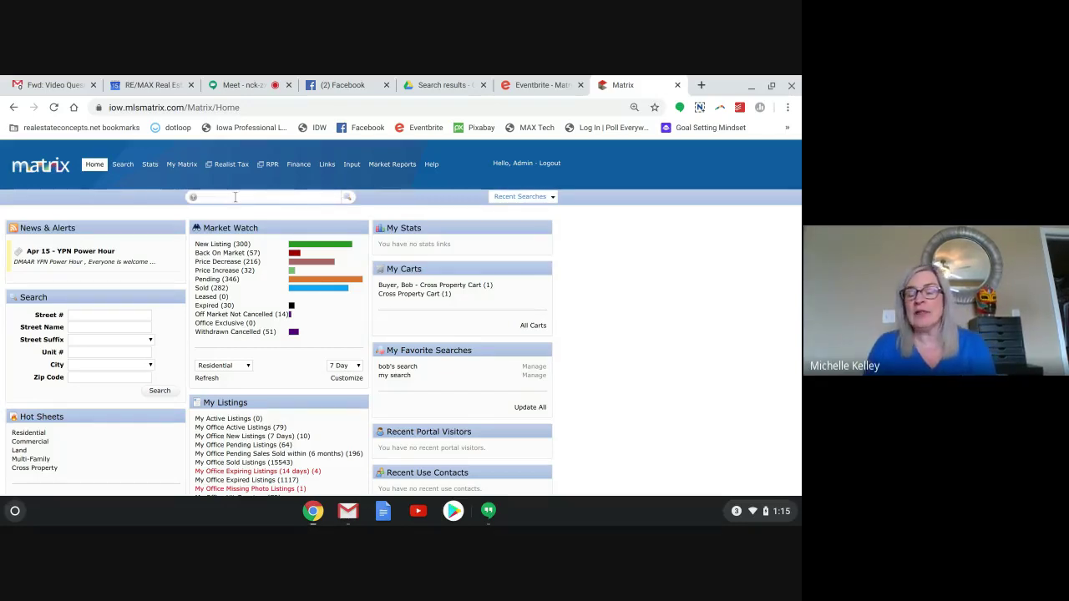
click(235, 197)
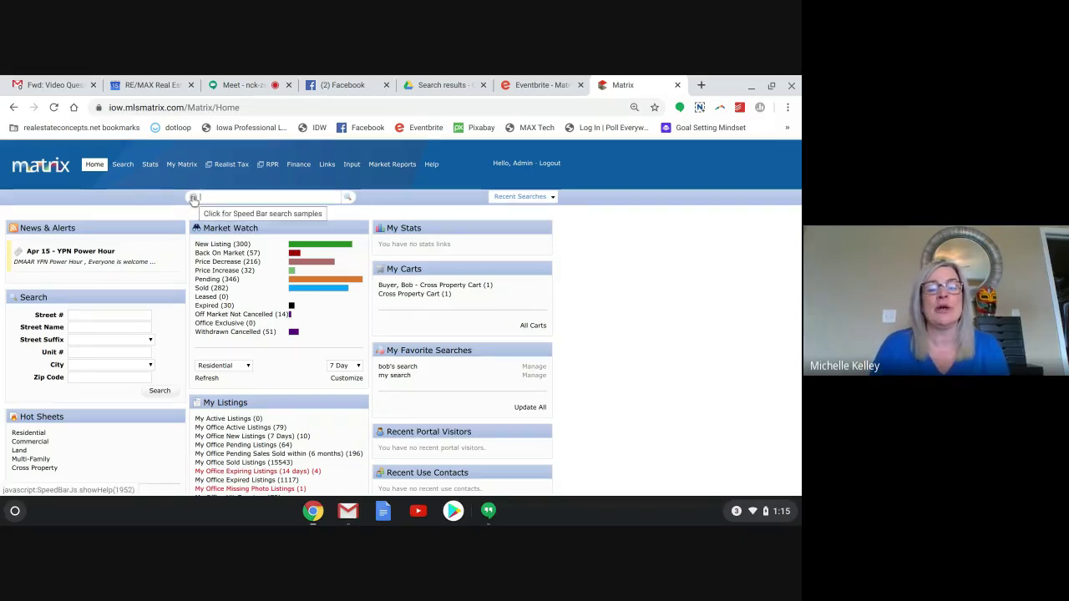
click(193, 198)
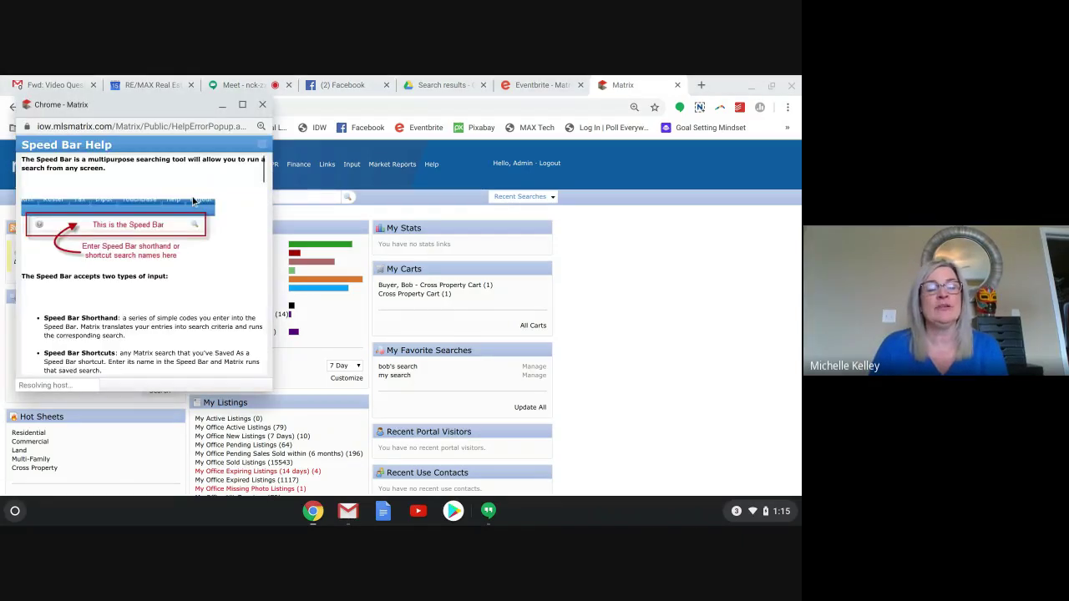
scroll(142, 259, down, 8)
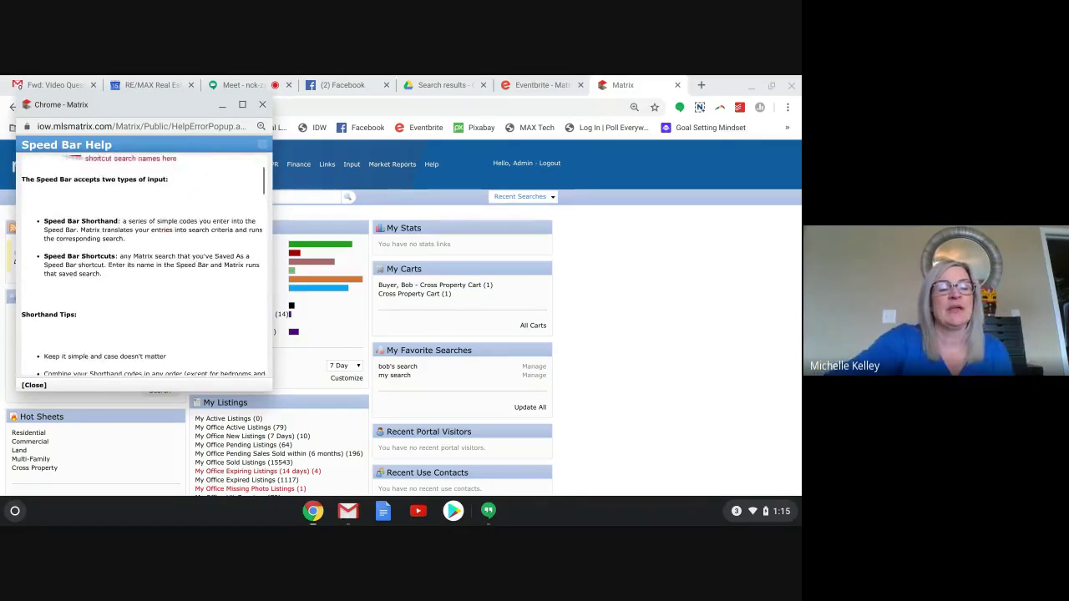
scroll(142, 259, down, 5)
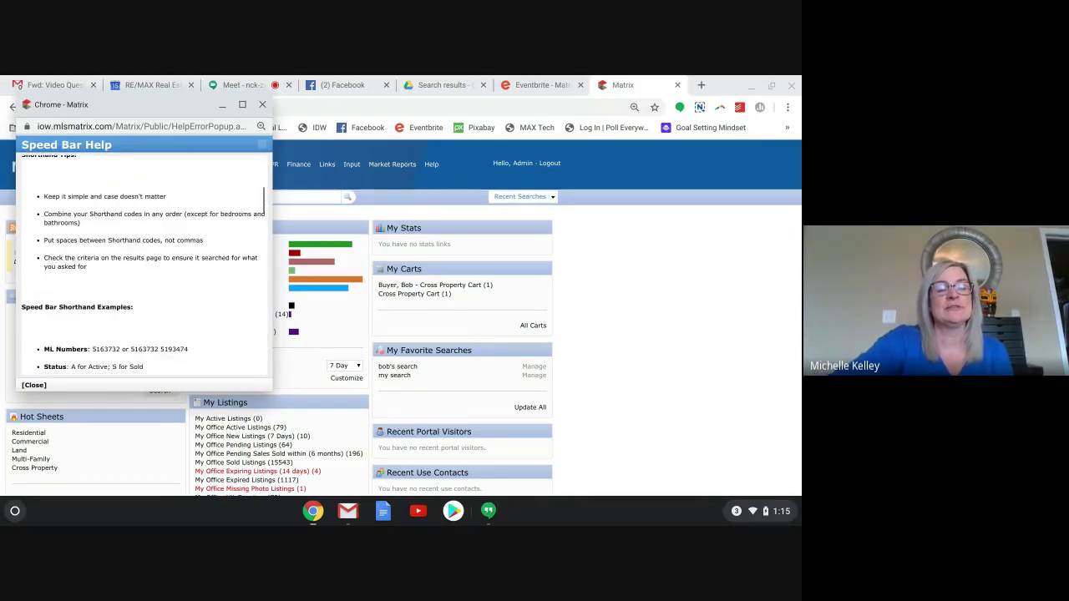
scroll(142, 259, down, 5)
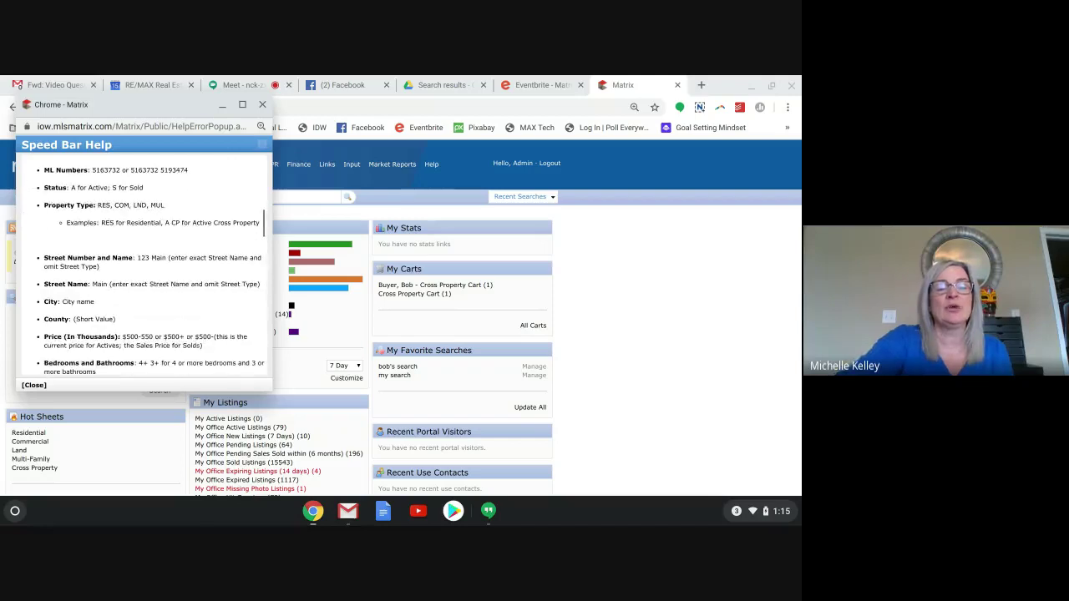
scroll(142, 259, down, 2)
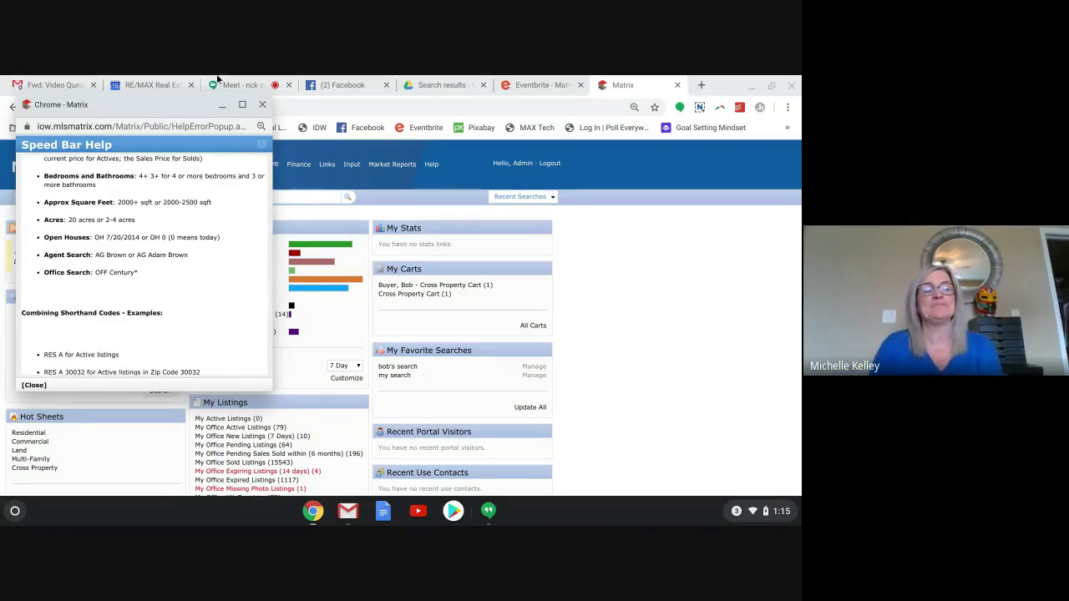
click(261, 104)
Search the Speed Bar for MLS number 600515, then start entering 593367.
click(234, 198)
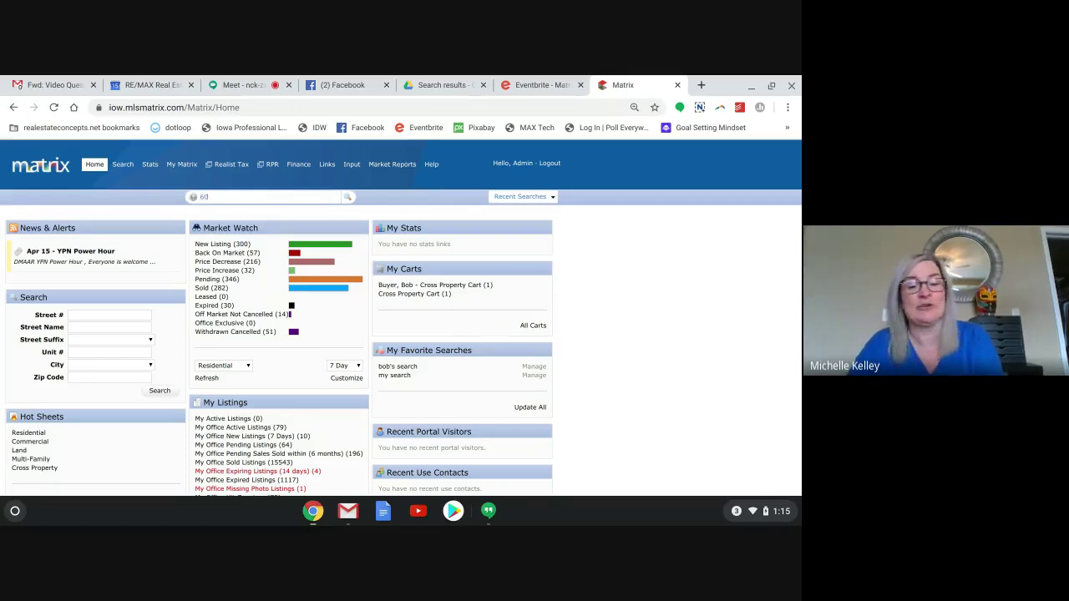
text(0515)
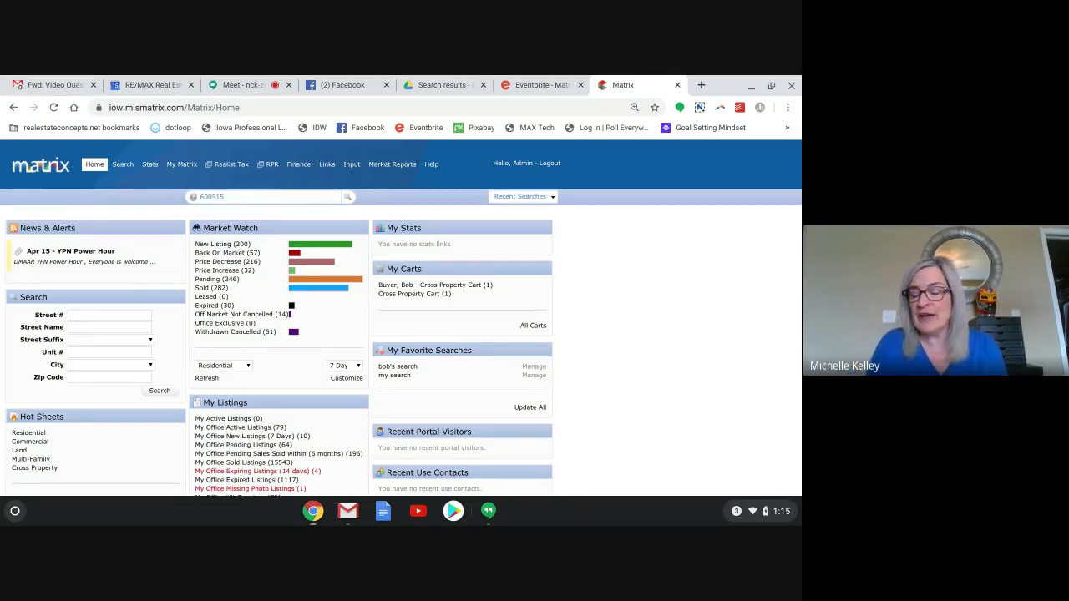
key(Return)
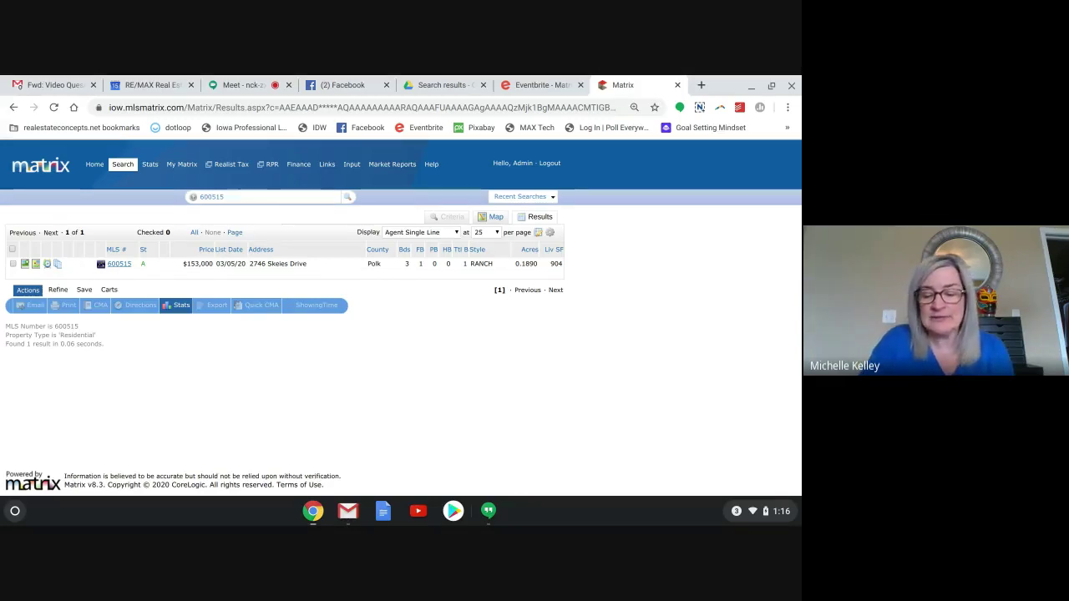
text(593367)
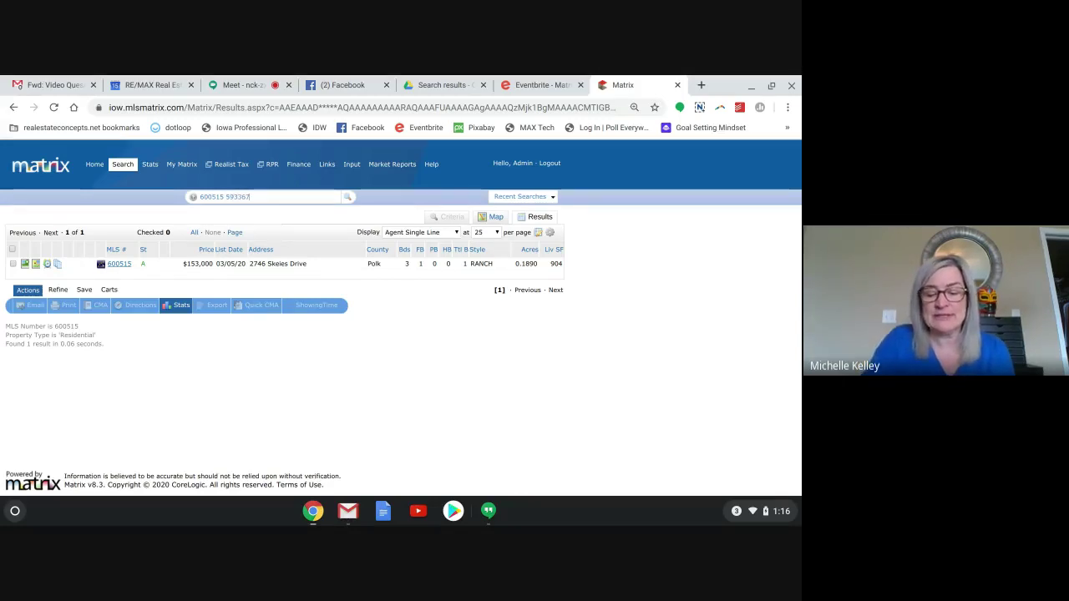
Run the Speed Bar search for 600515 and 593367, then clear the search text.
key(Return)
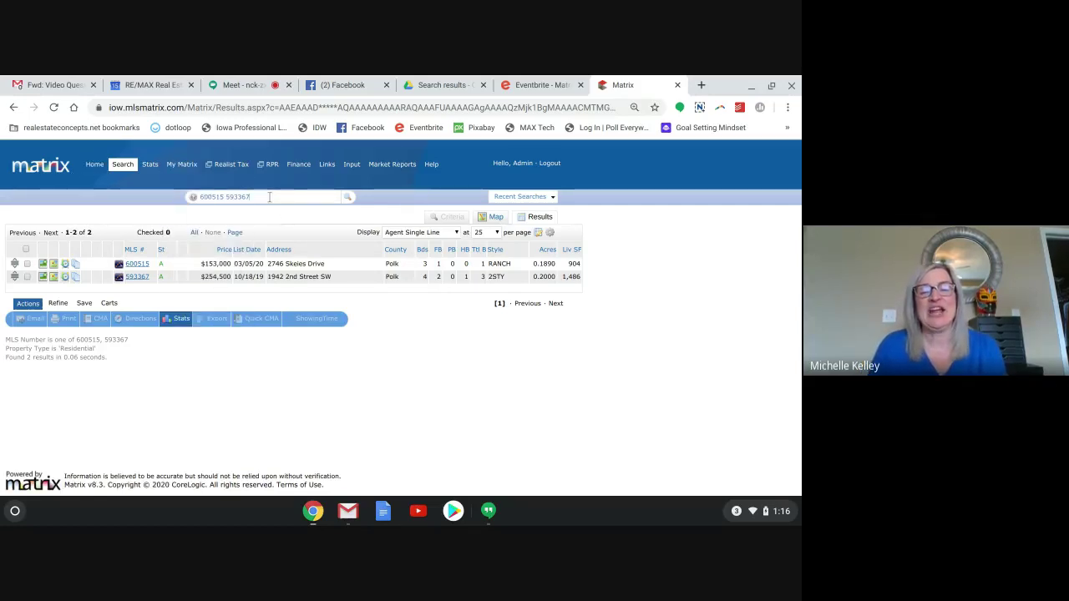
key(BackSpace)
key(BackSpace)
key(BackSpace)
key(BackSpace)
key(BackSpace)
key(BackSpace)
key(BackSpace)
key(BackSpace)
key(BackSpace)
key(BackSpace)
key(BackSpace)
key(BackSpace)
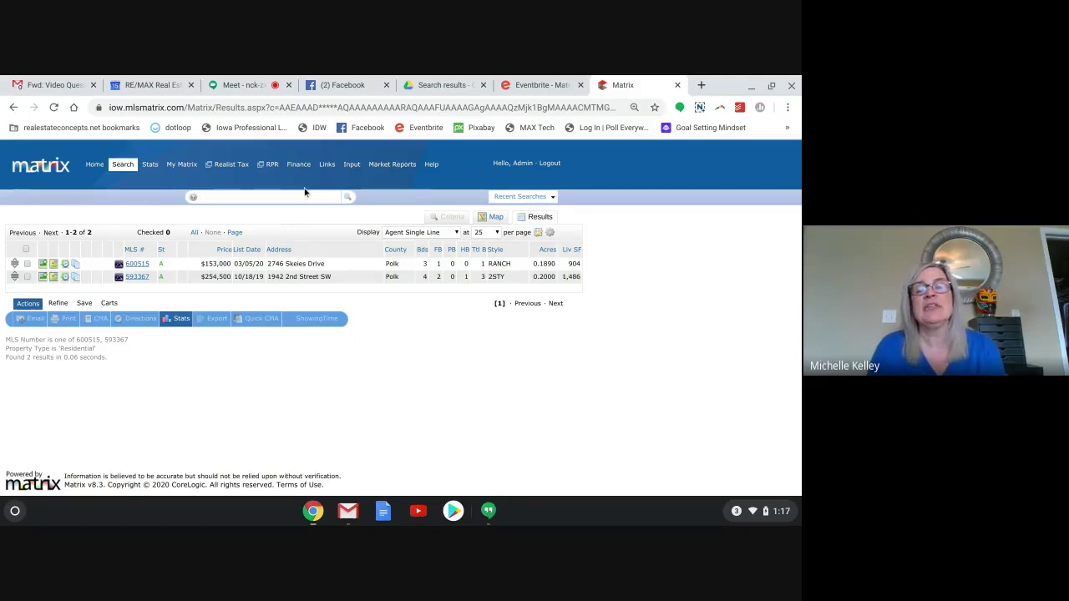
click(96, 165)
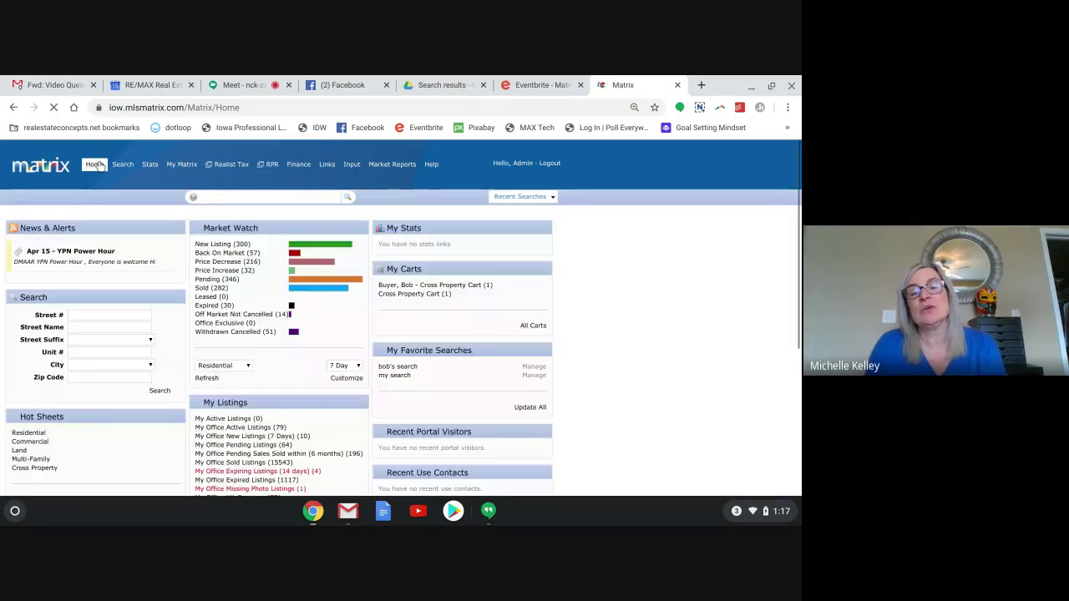
mouse_move(181, 165)
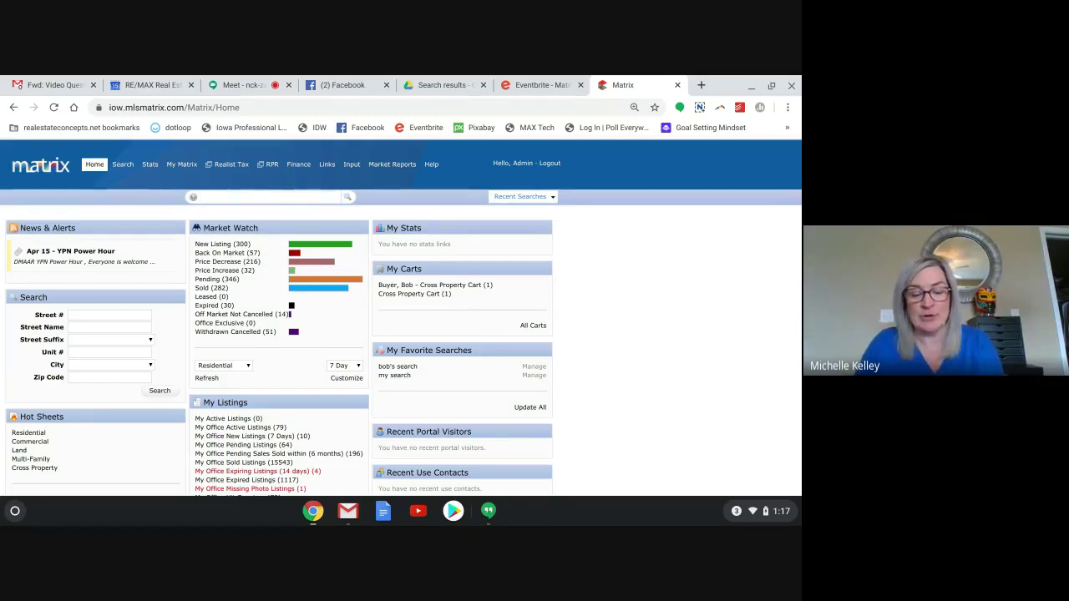
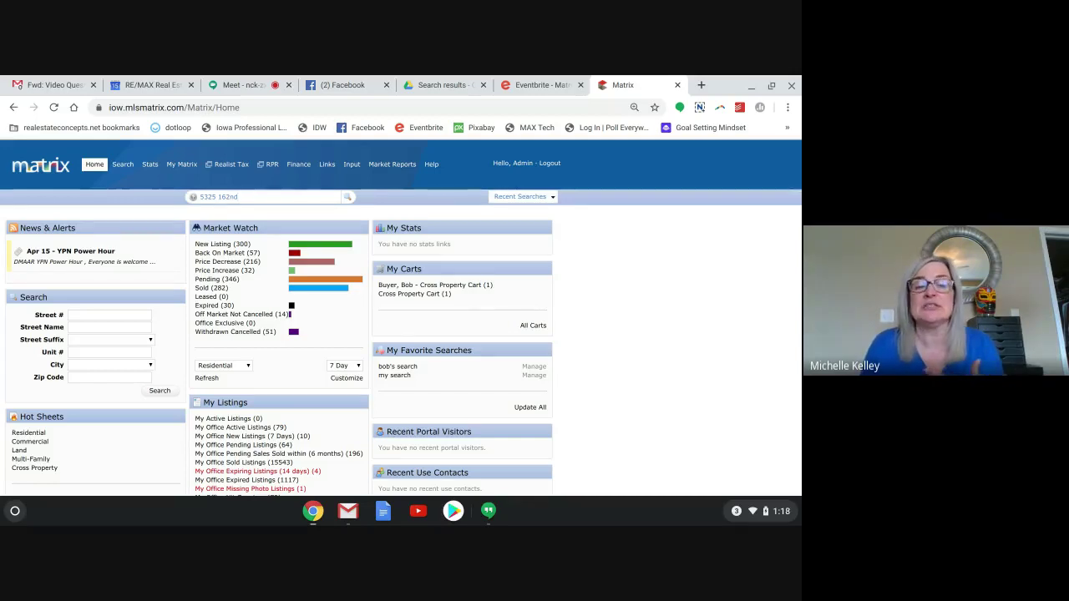
click(245, 198)
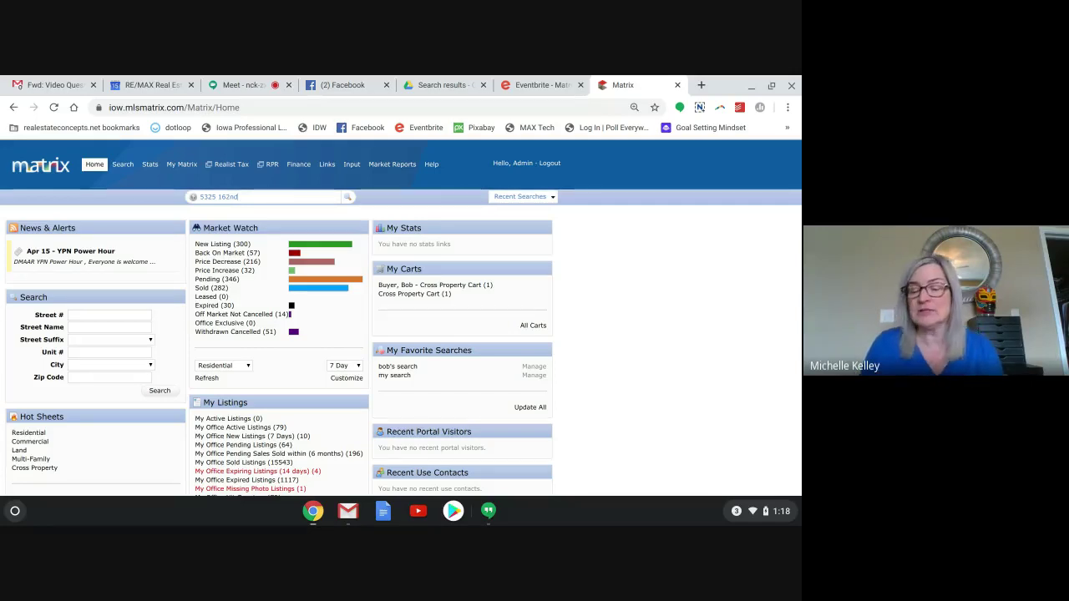
key(Return)
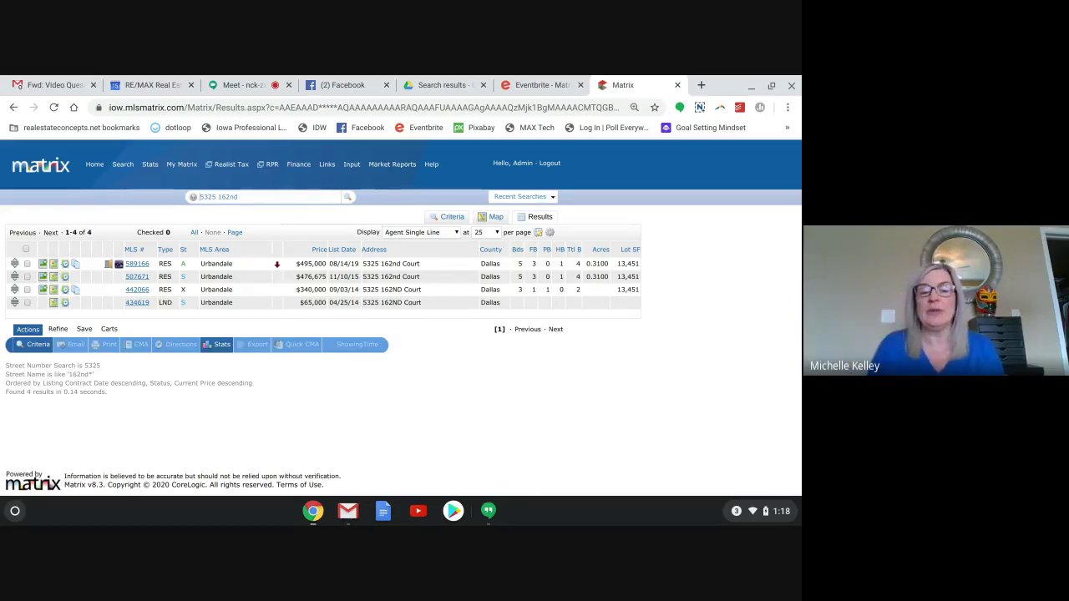
Insert an Acceptance Date column next to Address in the results table.
click(454, 249)
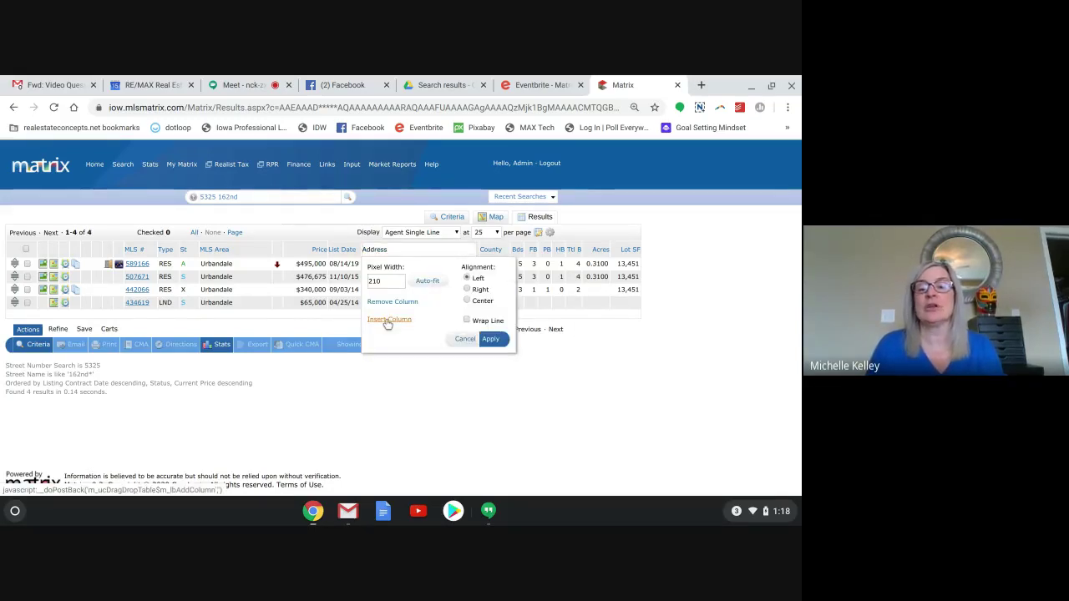
click(388, 319)
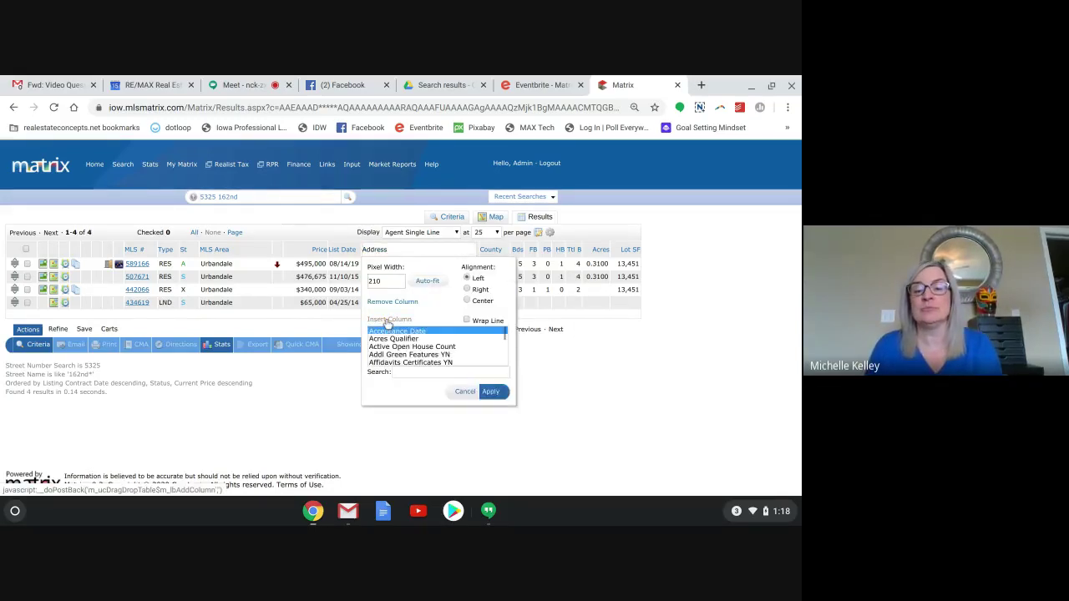
click(417, 373)
text(city)
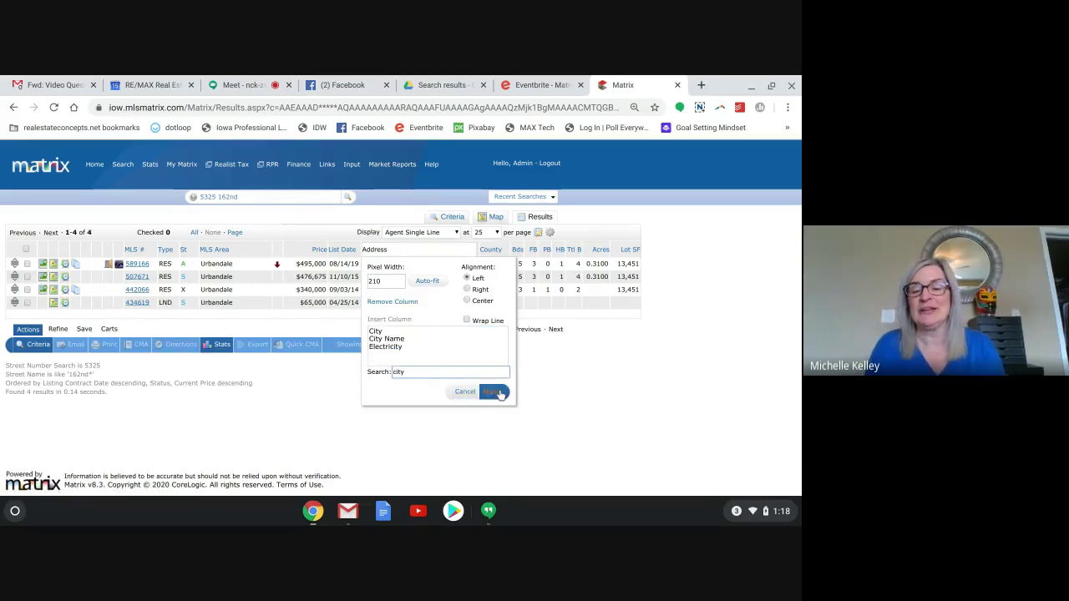
click(494, 393)
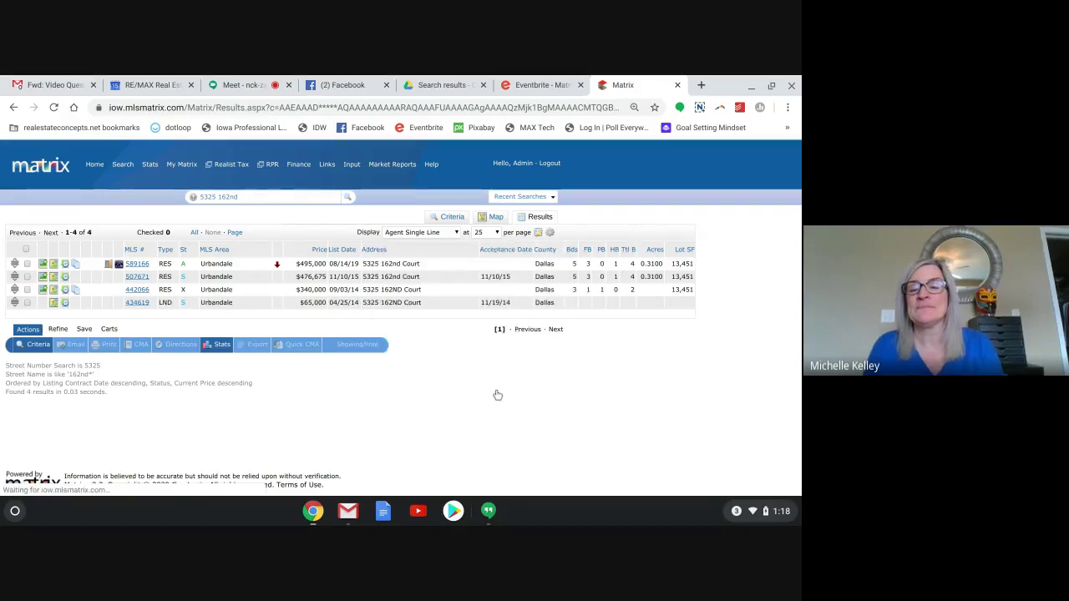
Insert the City column, found by searching 'city' in the column list.
click(457, 248)
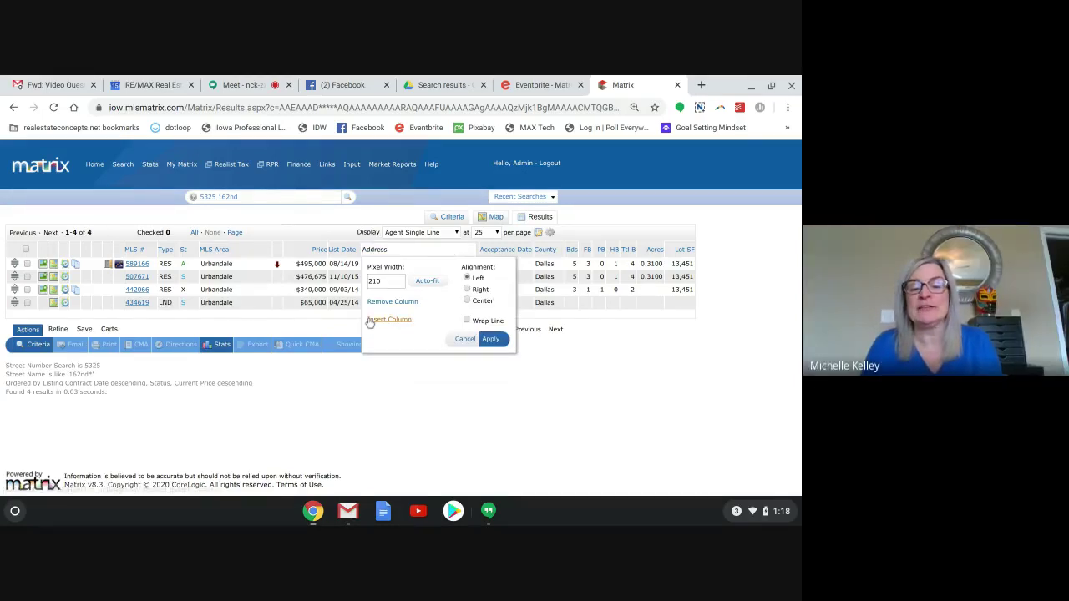
click(371, 320)
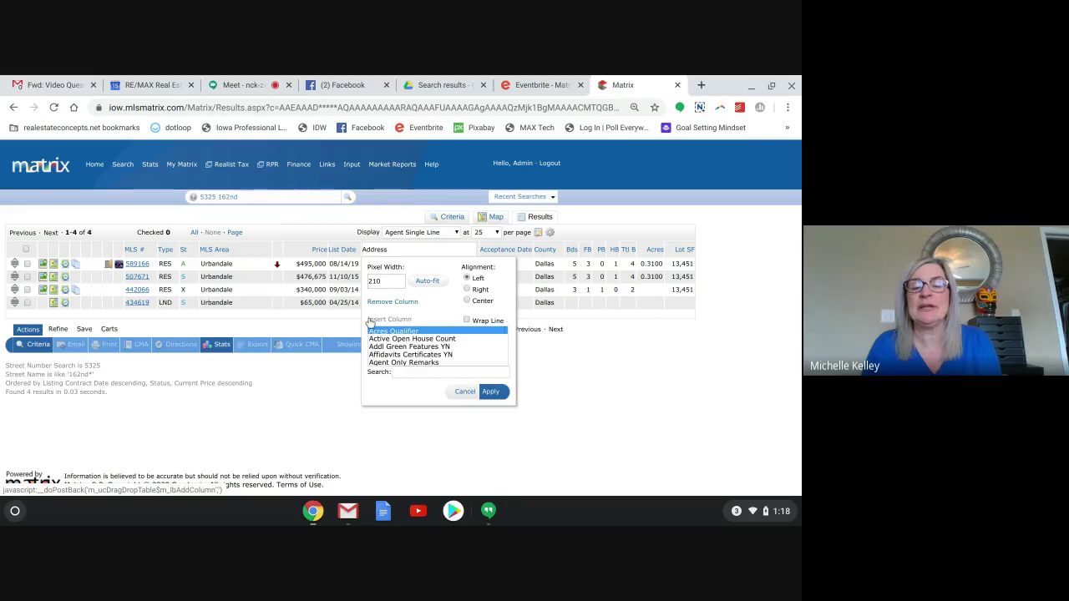
click(428, 374)
text(city)
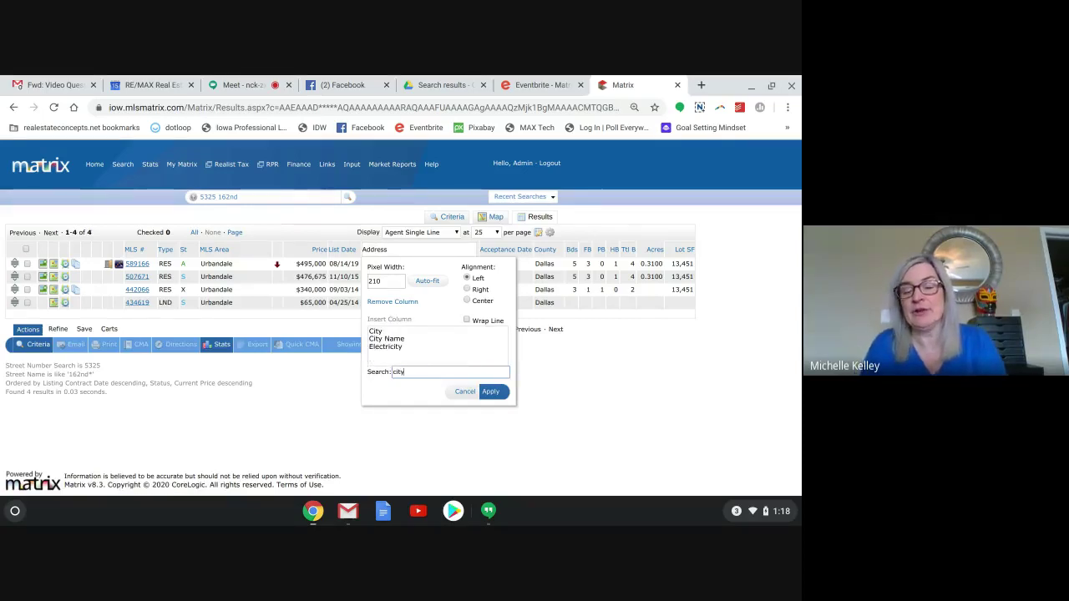
click(373, 334)
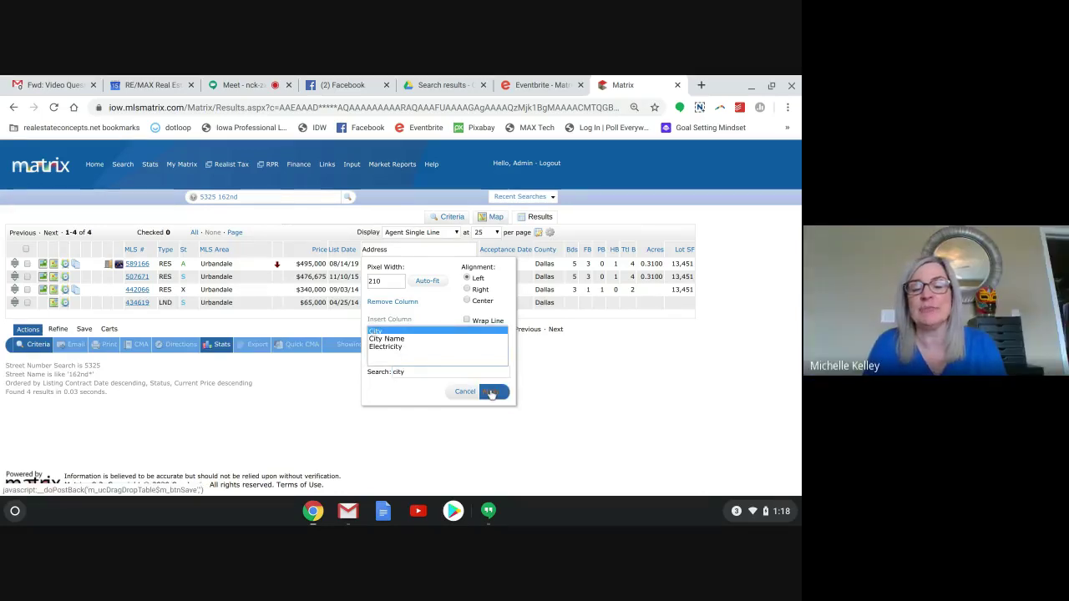
click(492, 394)
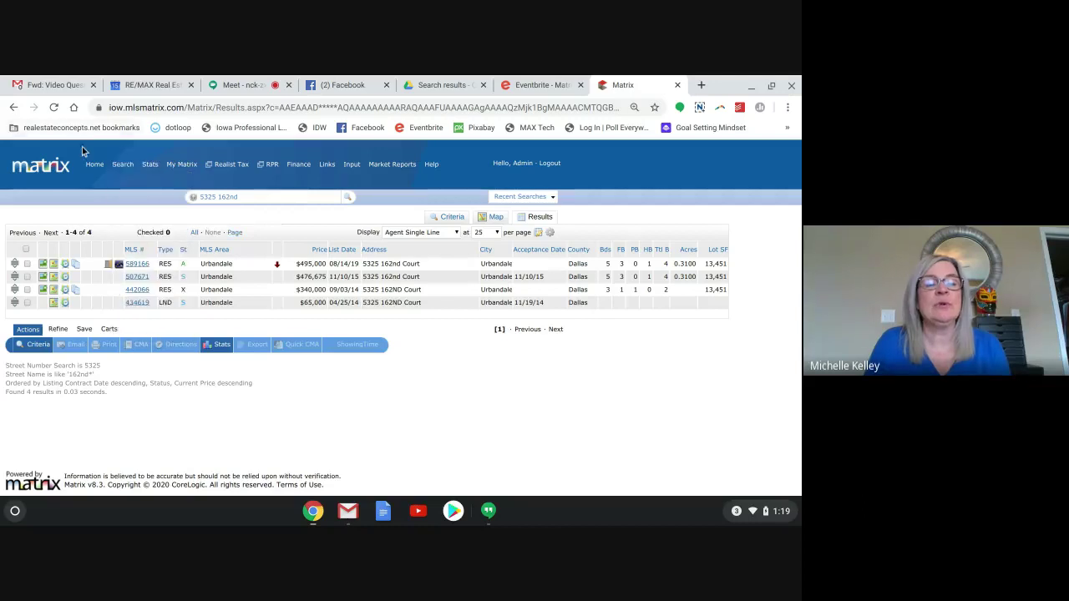
click(95, 165)
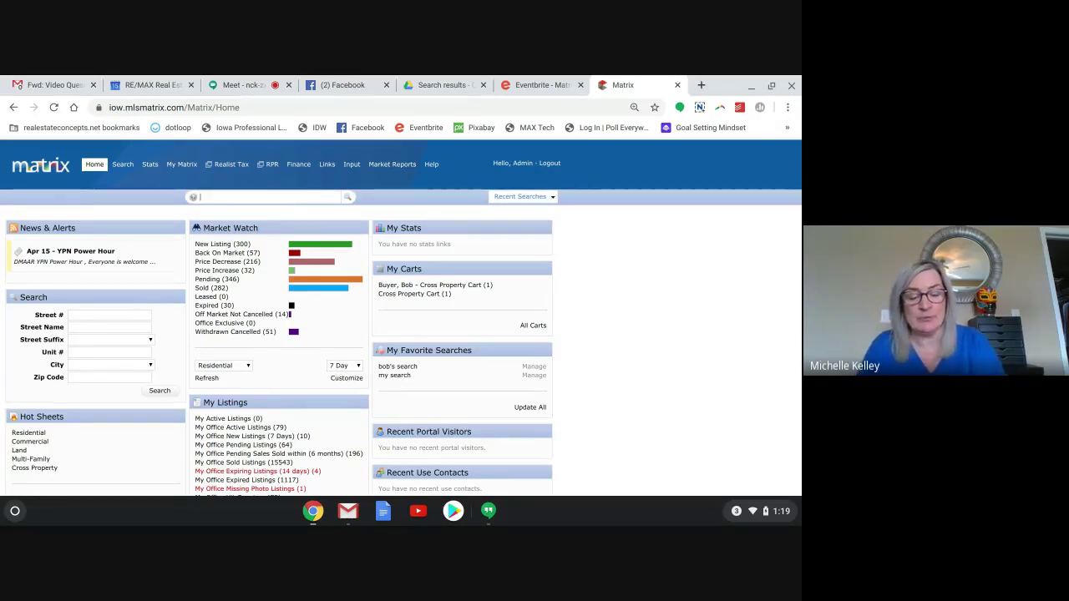
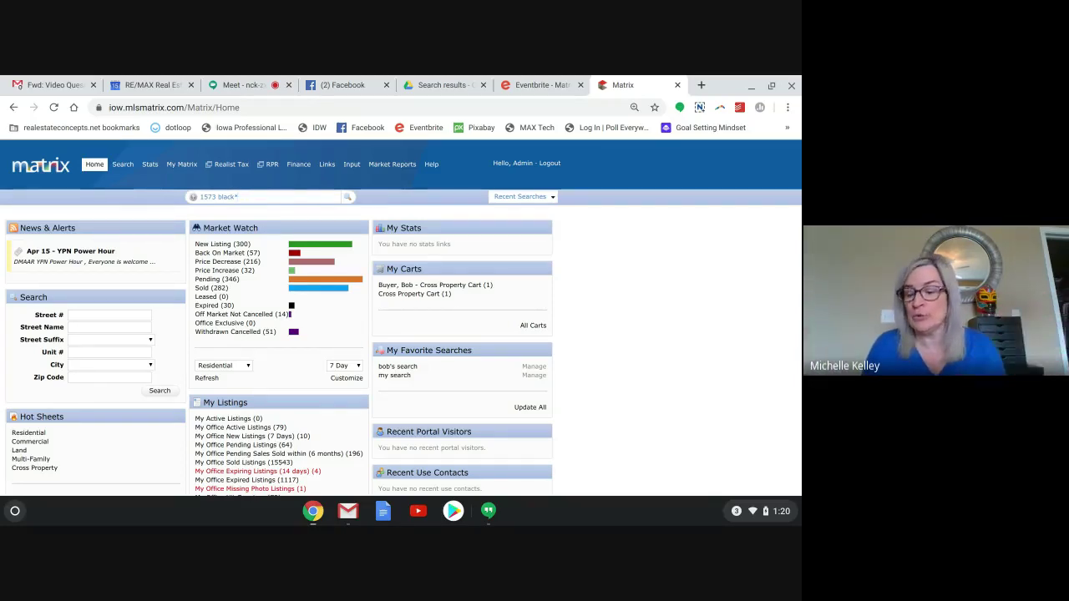
key(Return)
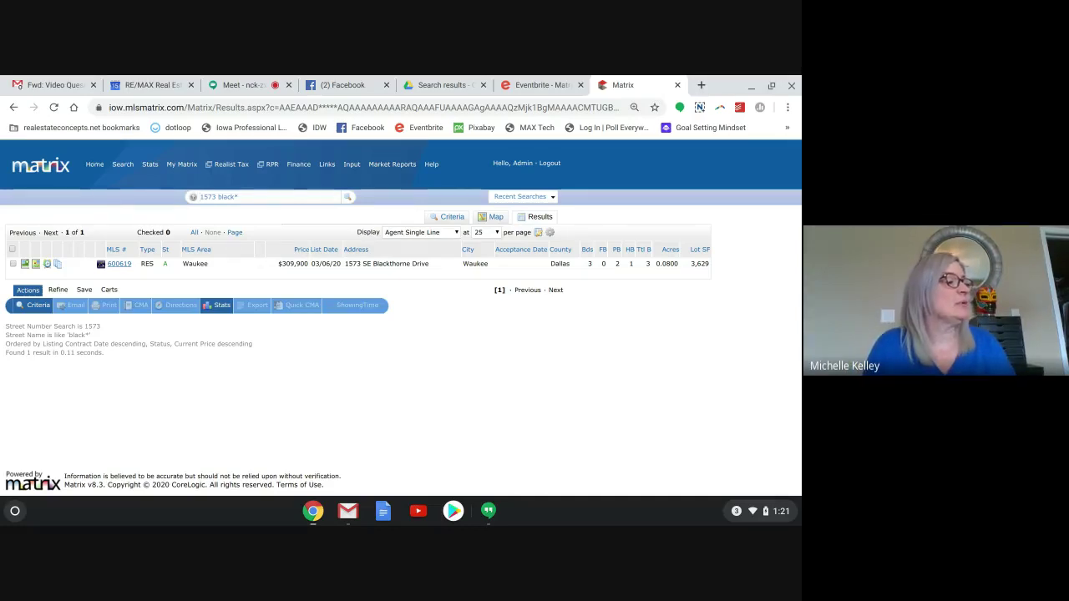
Back on Home, type an 'ag van' agent search into the Speed Bar to get suggestions.
click(96, 165)
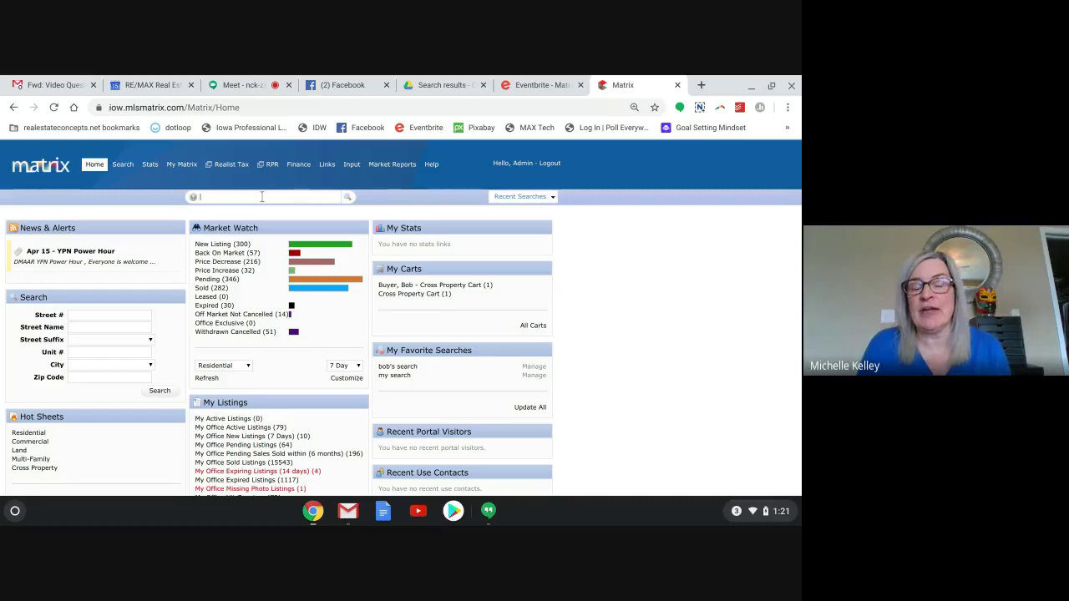
click(261, 196)
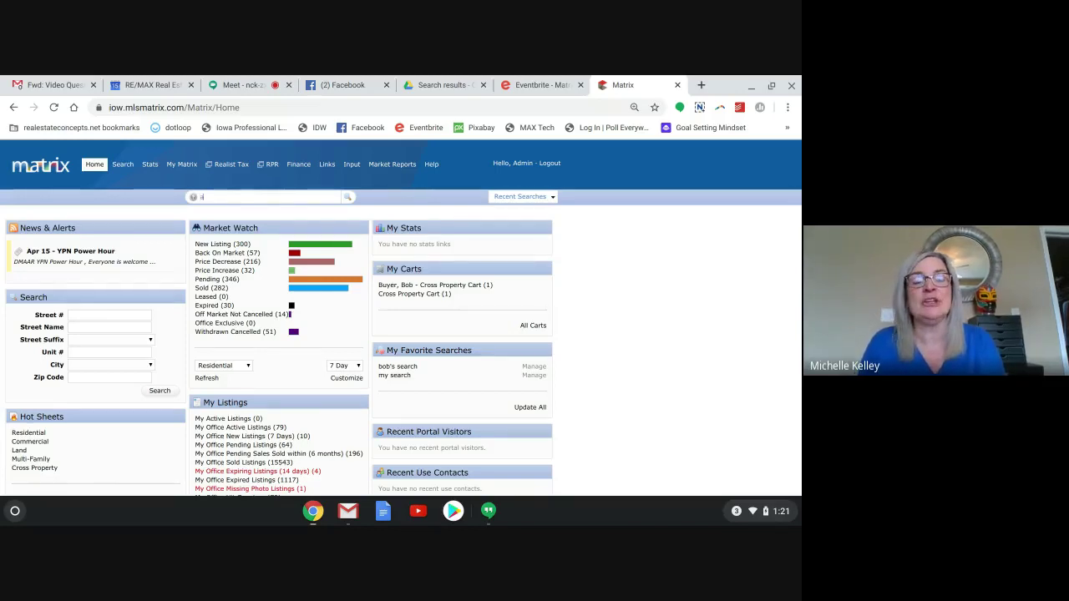
text(g)
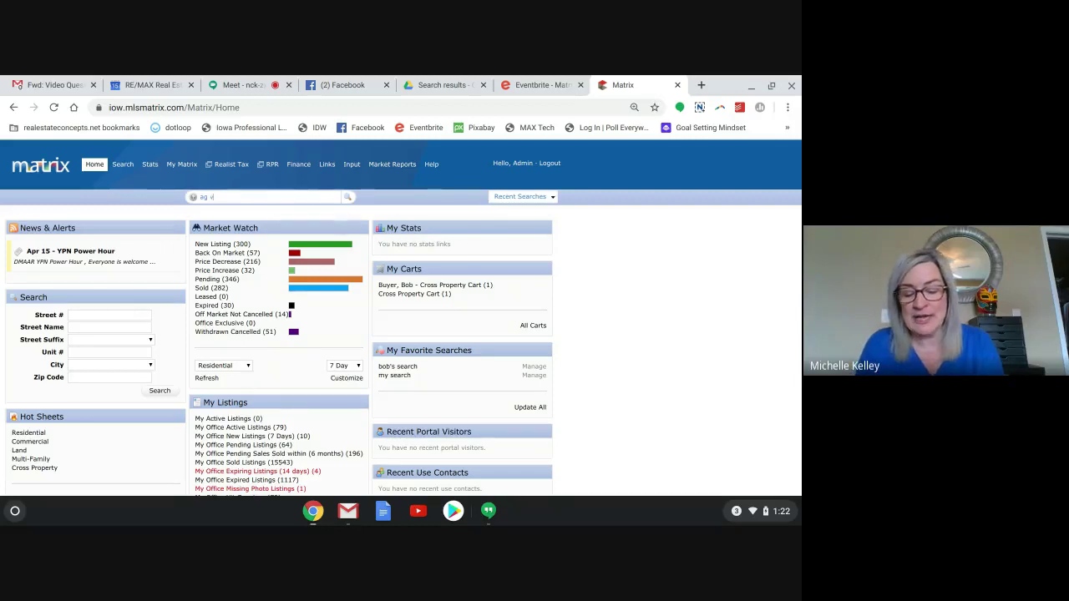
text(val)
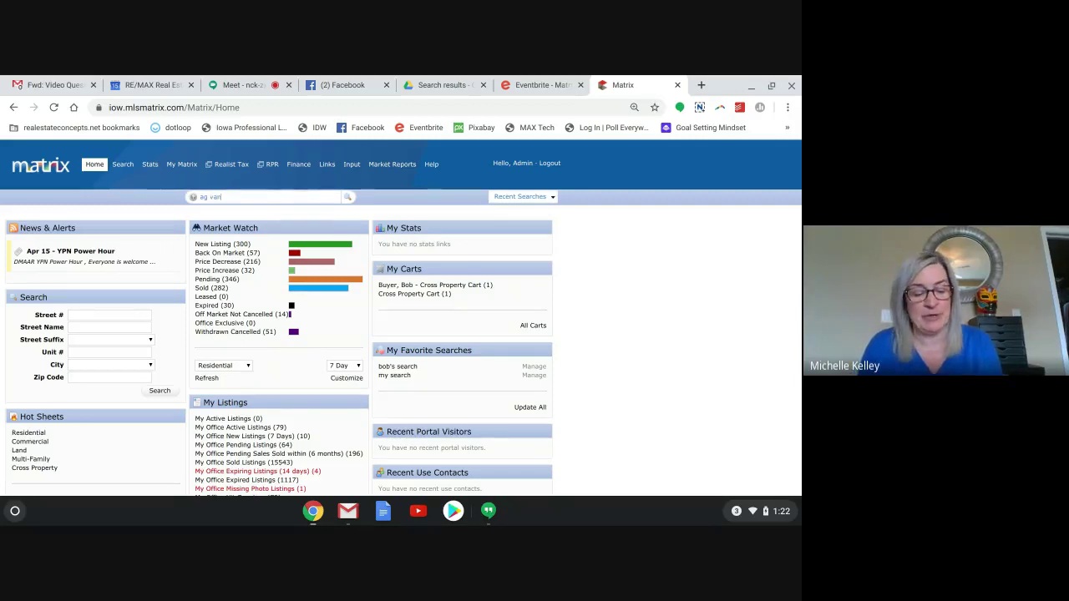
text(*)
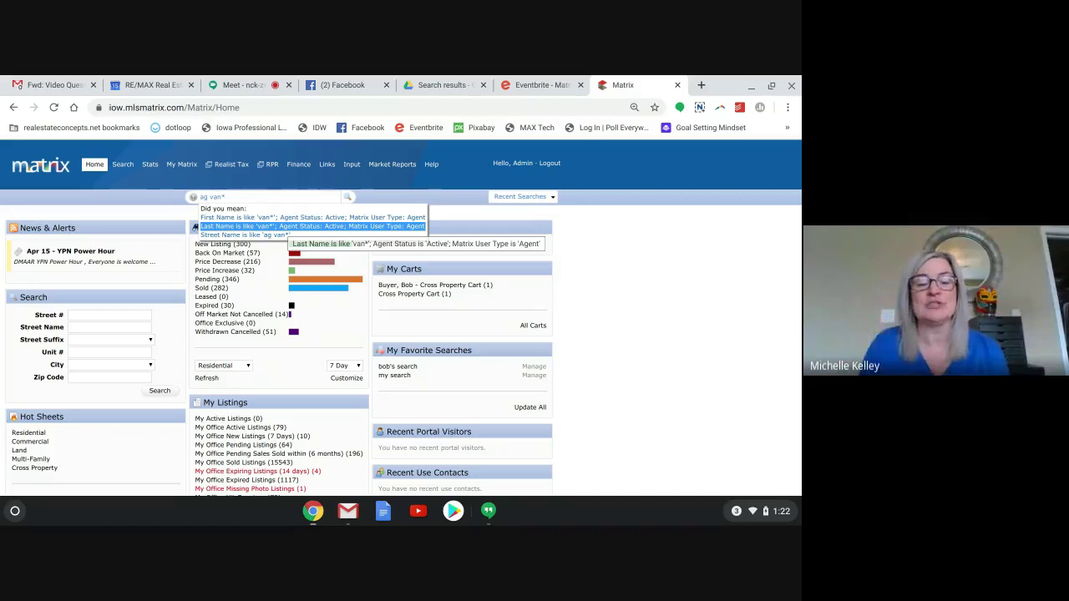
Choose 'Last Name is like van*', browse the 42 agents, and open one agent's full display.
click(283, 226)
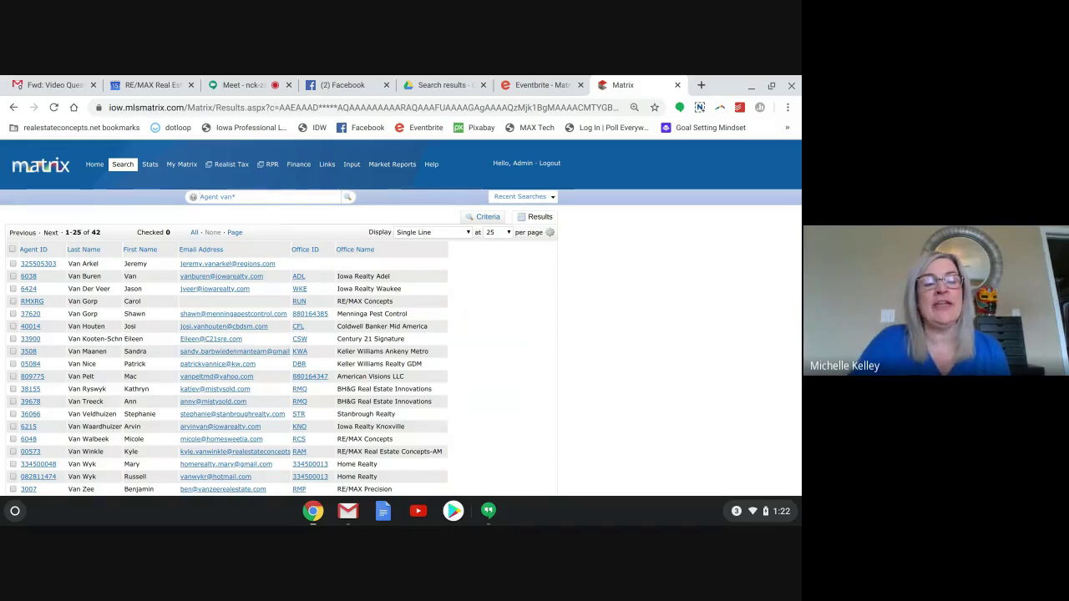
scroll(401, 317, down, 1)
scroll(401, 317, down, 3)
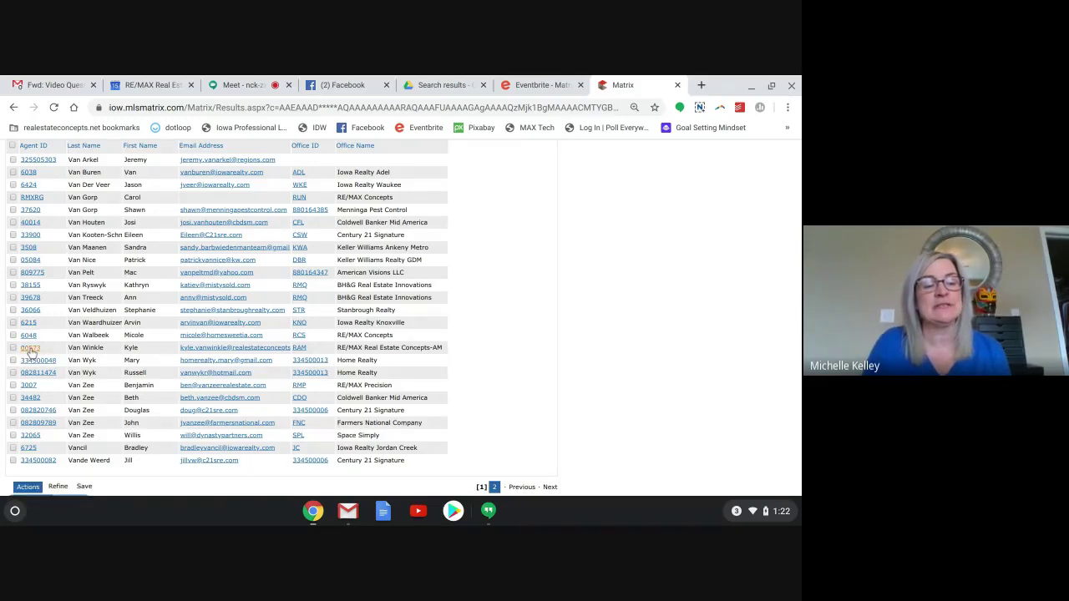
click(30, 350)
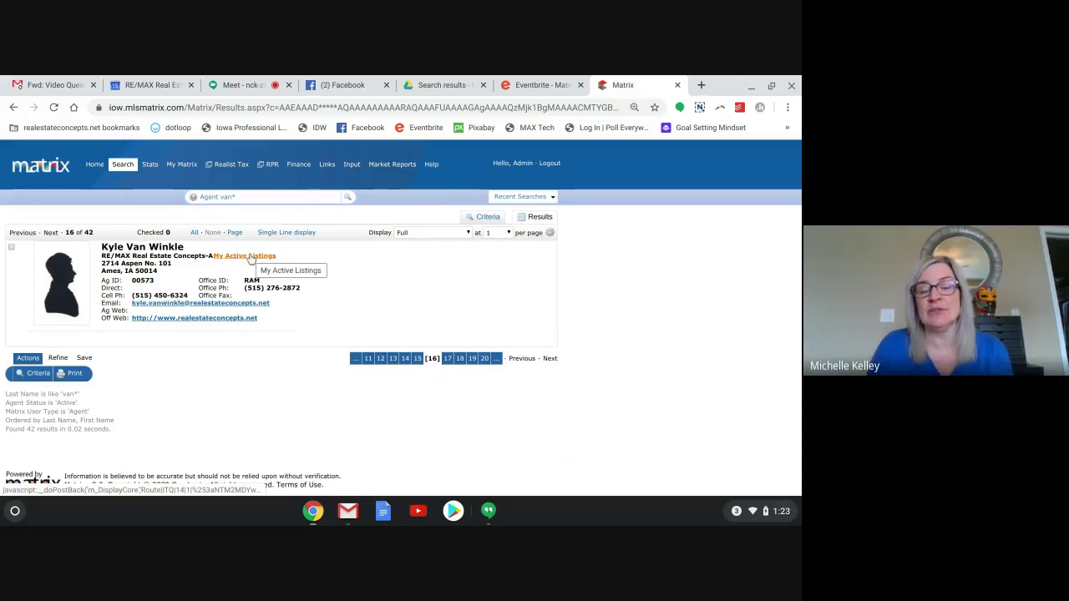
click(251, 260)
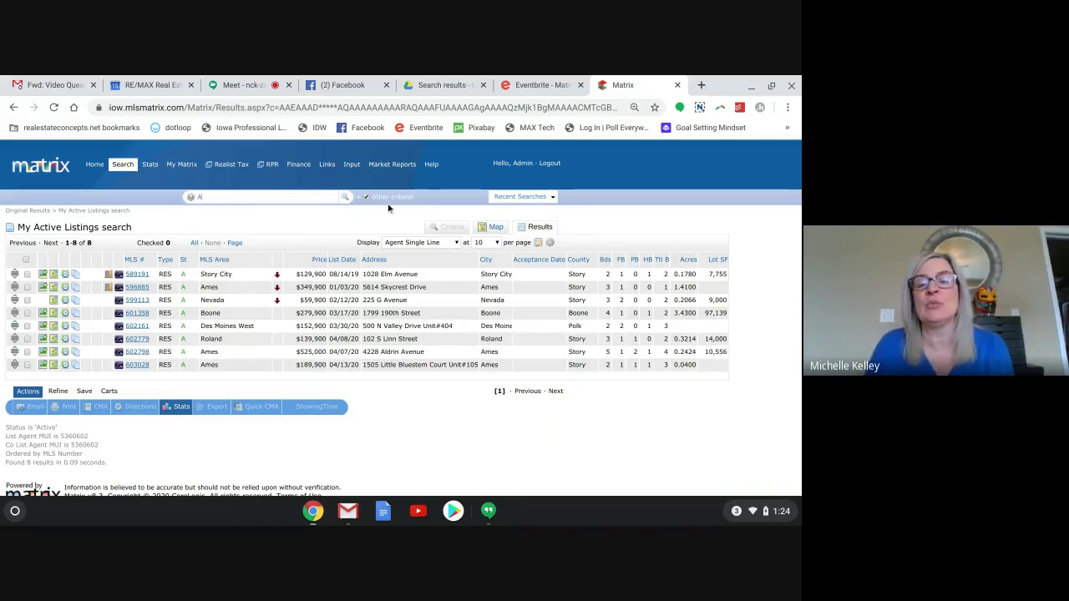
mouse_move(364, 201)
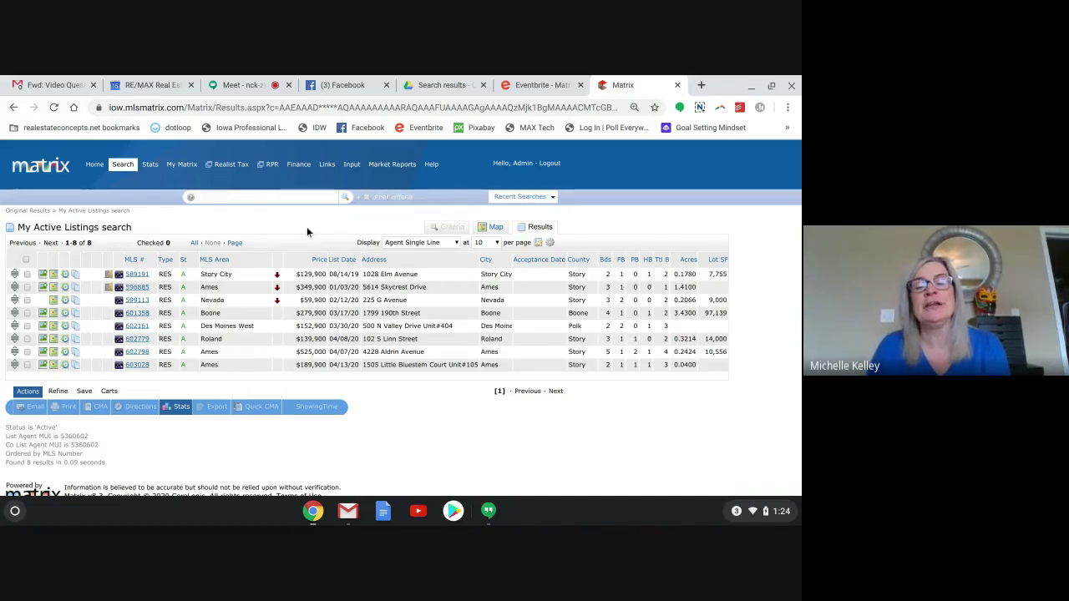
From Home, enter 'a $200-250 3+ 2+ waukee' into the Speed Bar quick search.
click(94, 164)
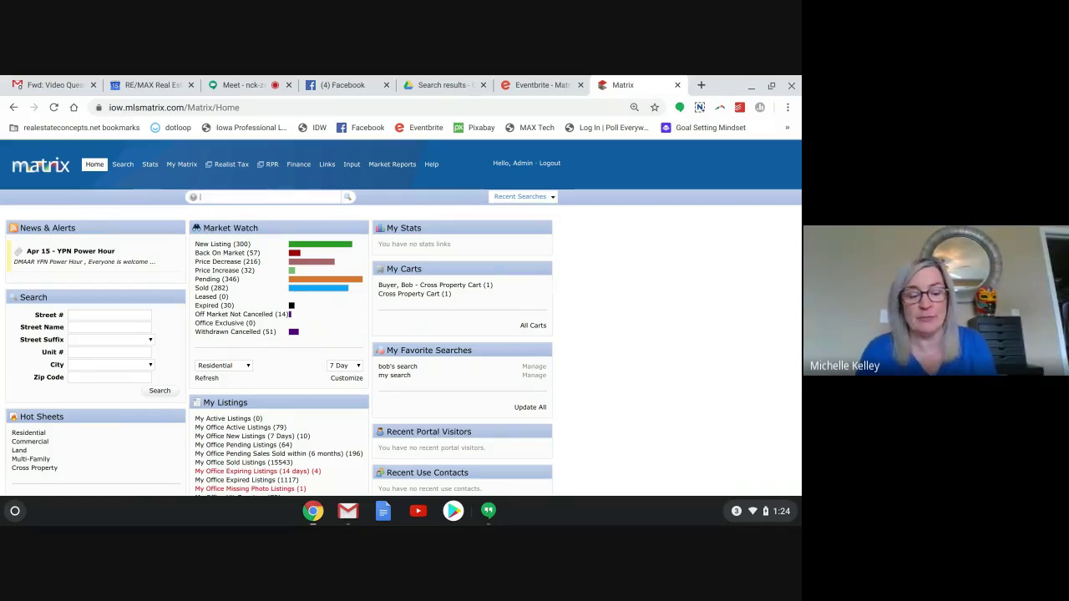
text(a)
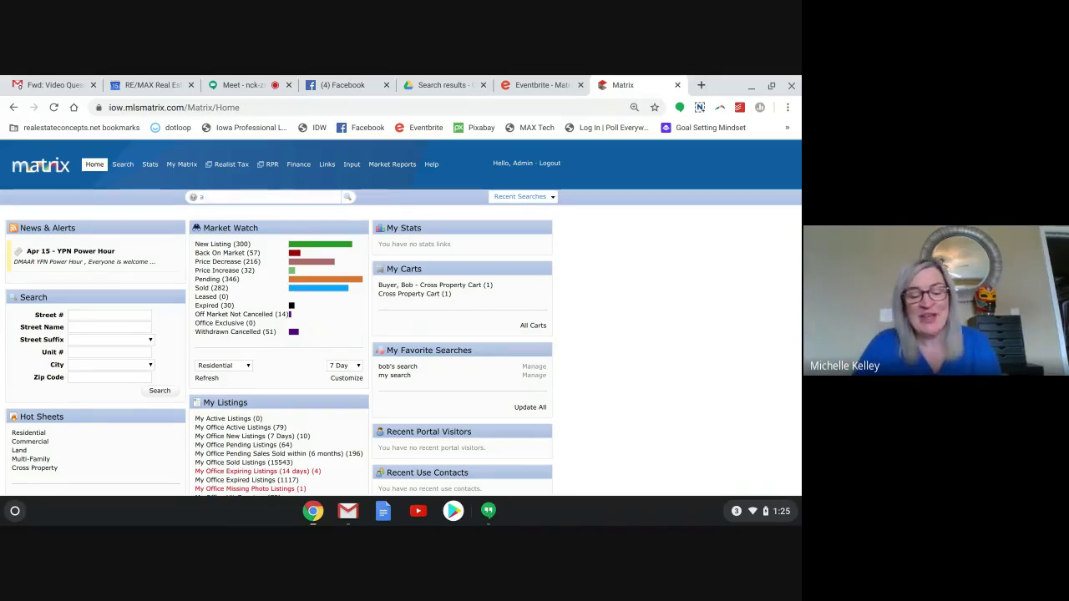
text(s)
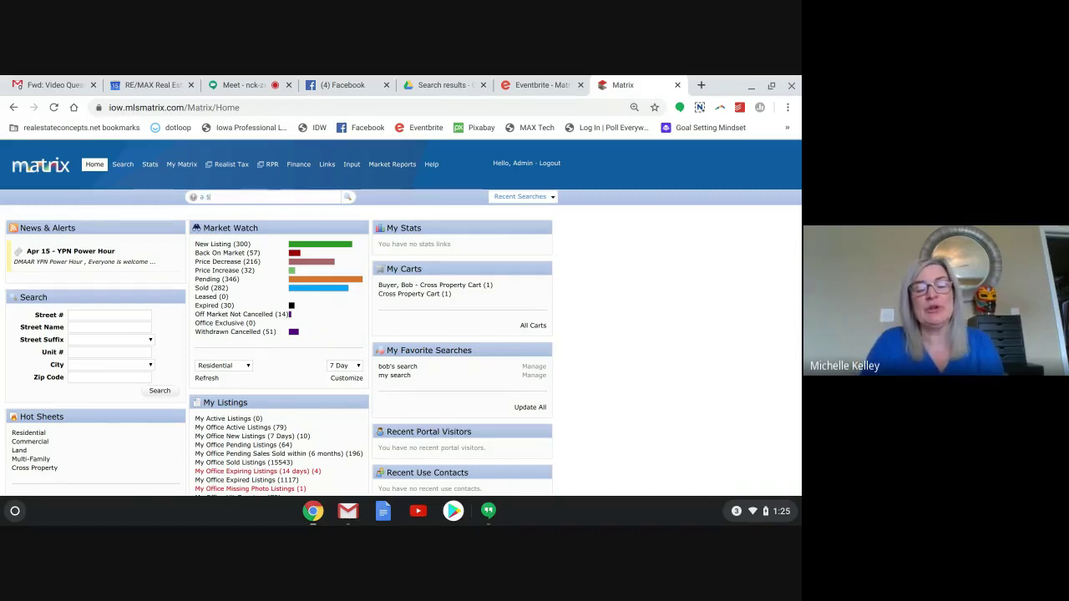
text(2)
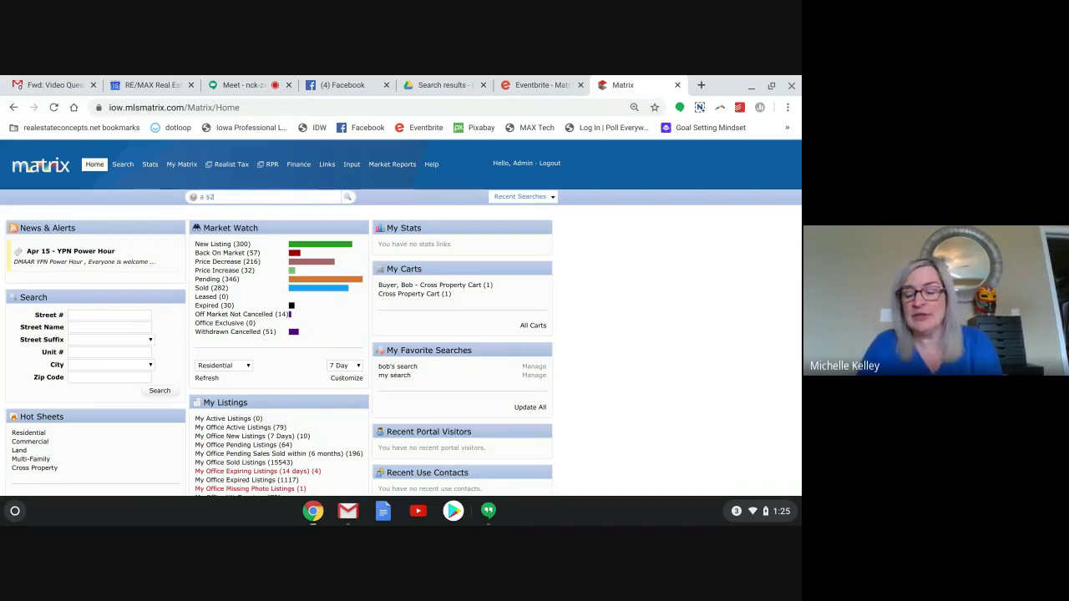
text(00-2)
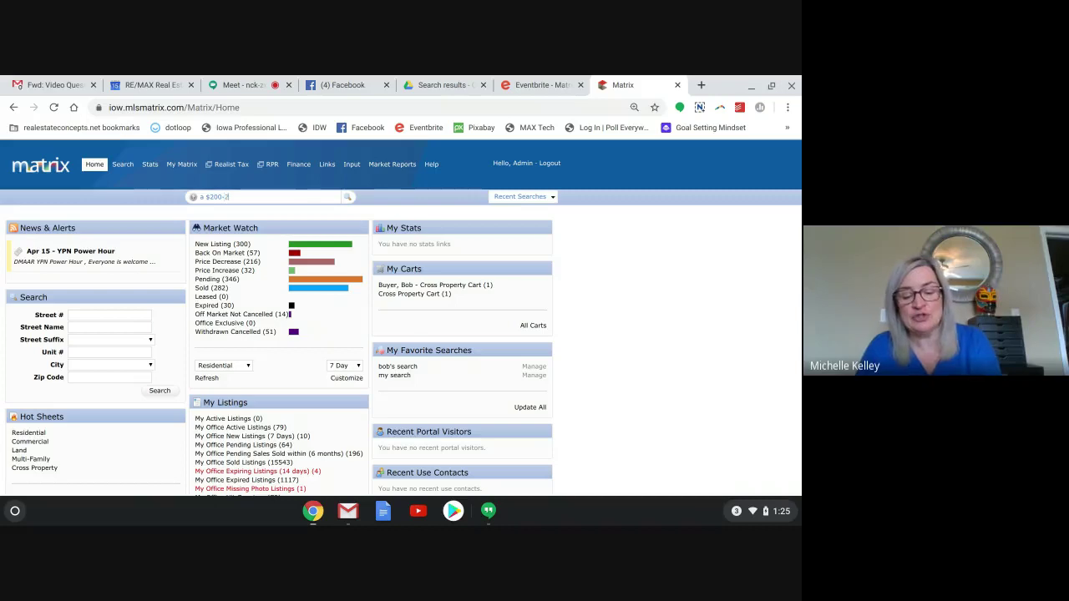
text(50)
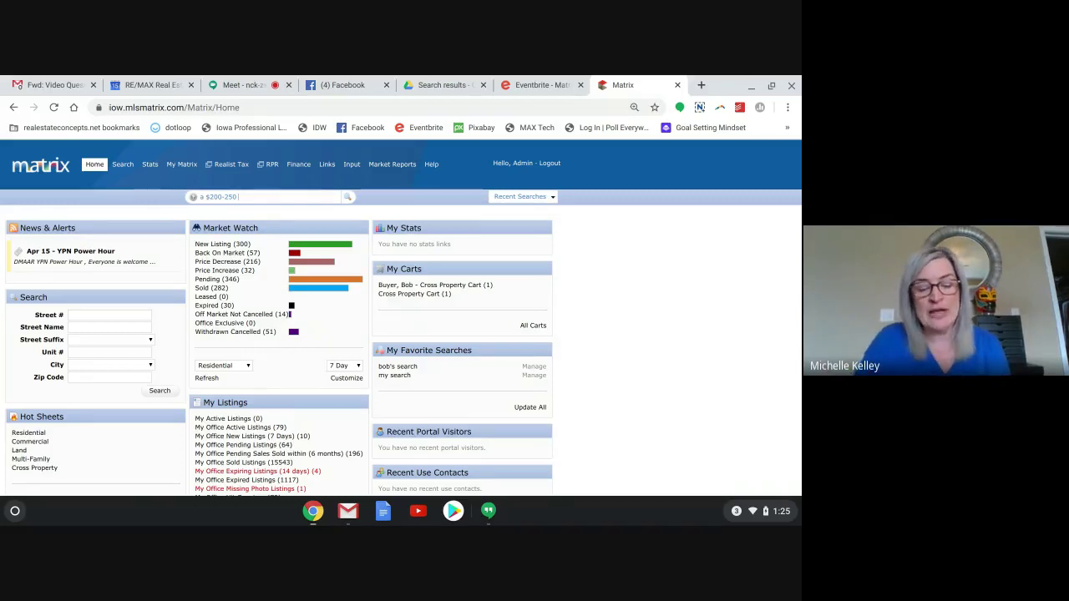
text(3)
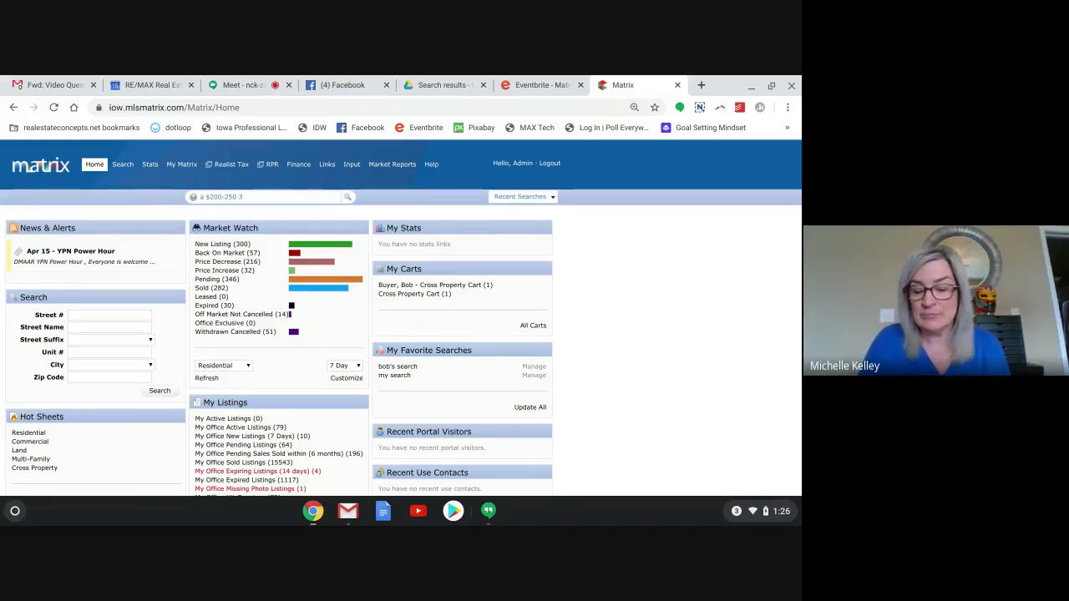
text(+)
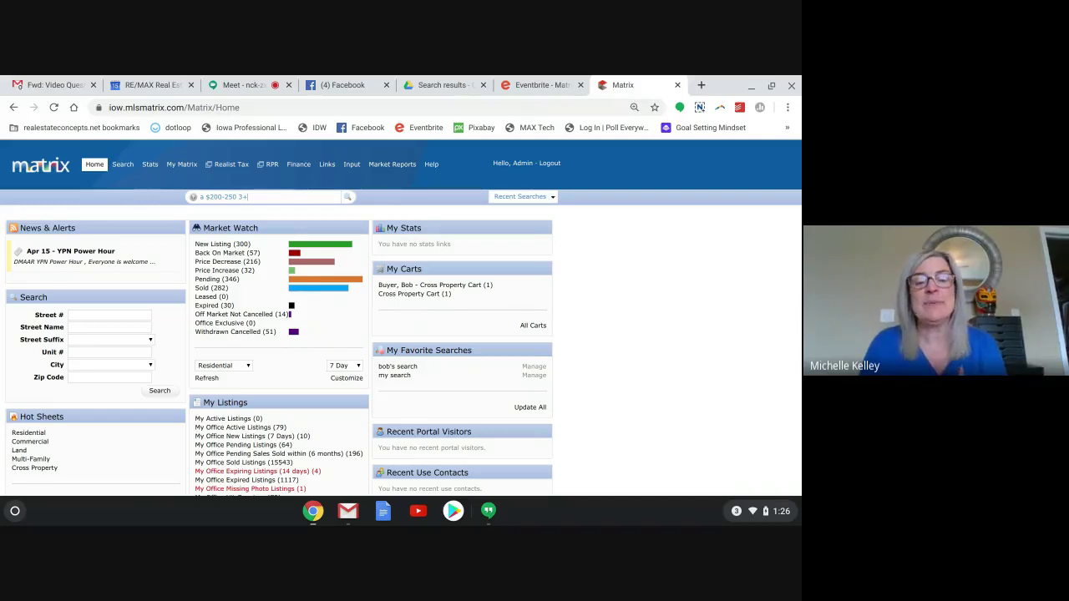
text( 2)
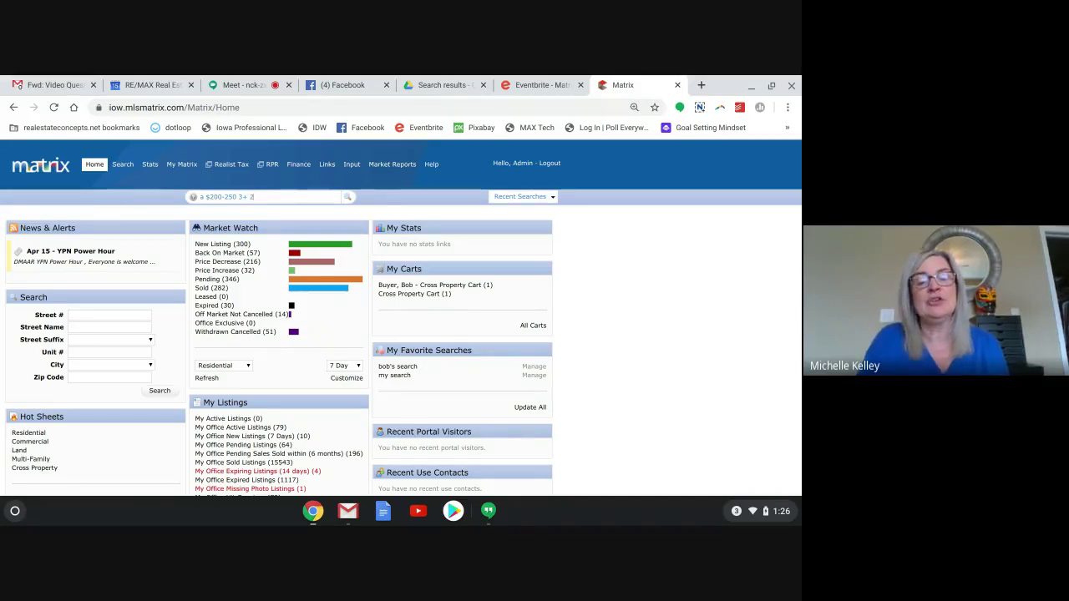
text(+)
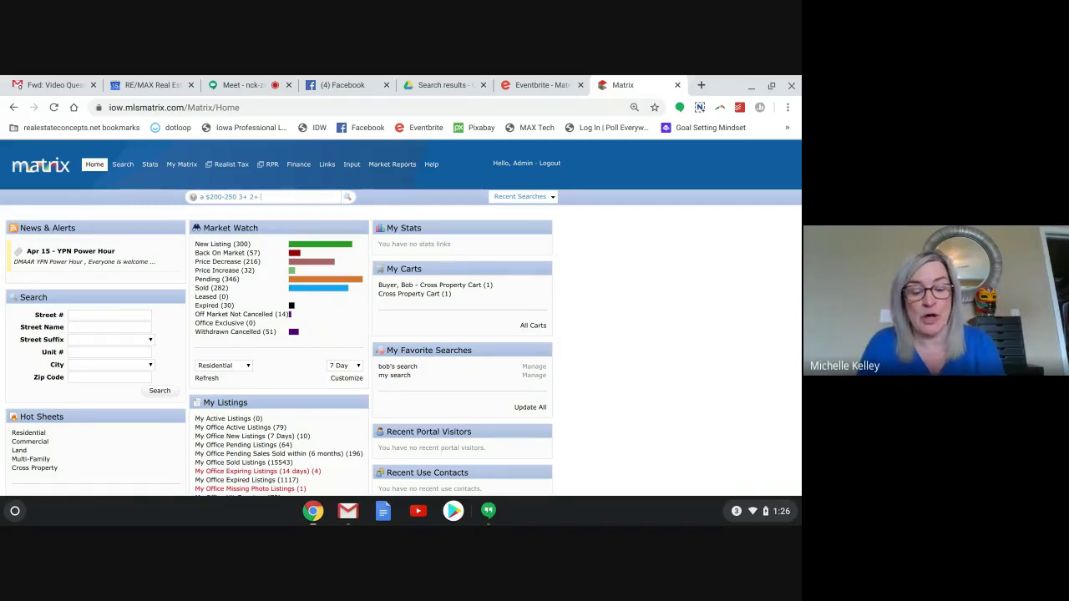
text(waukee)
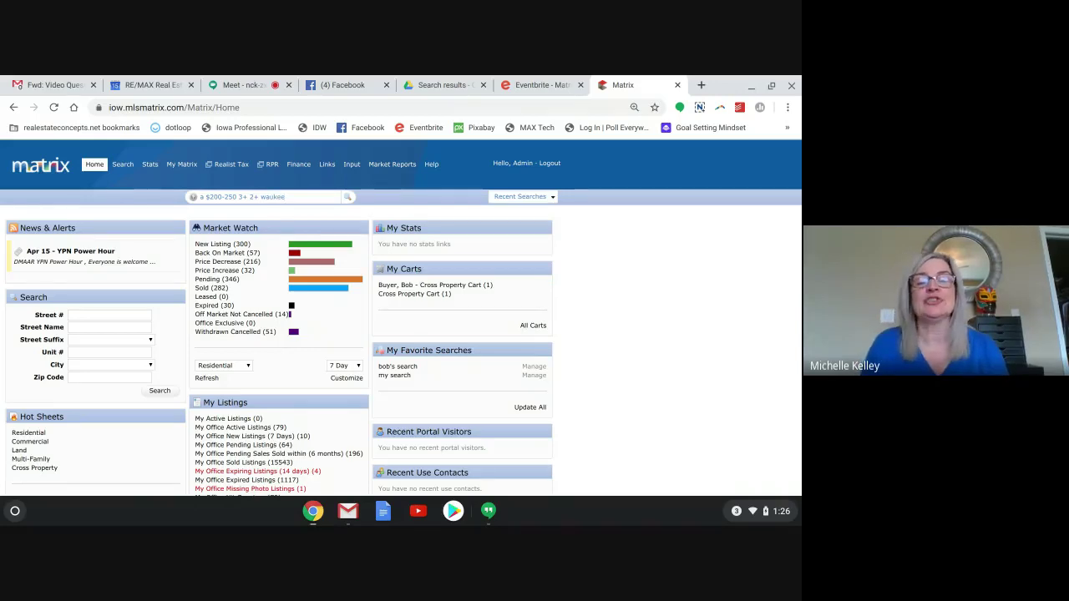
Run the quick search, review the 41 Waukee results, and plot them on the map.
key(Return)
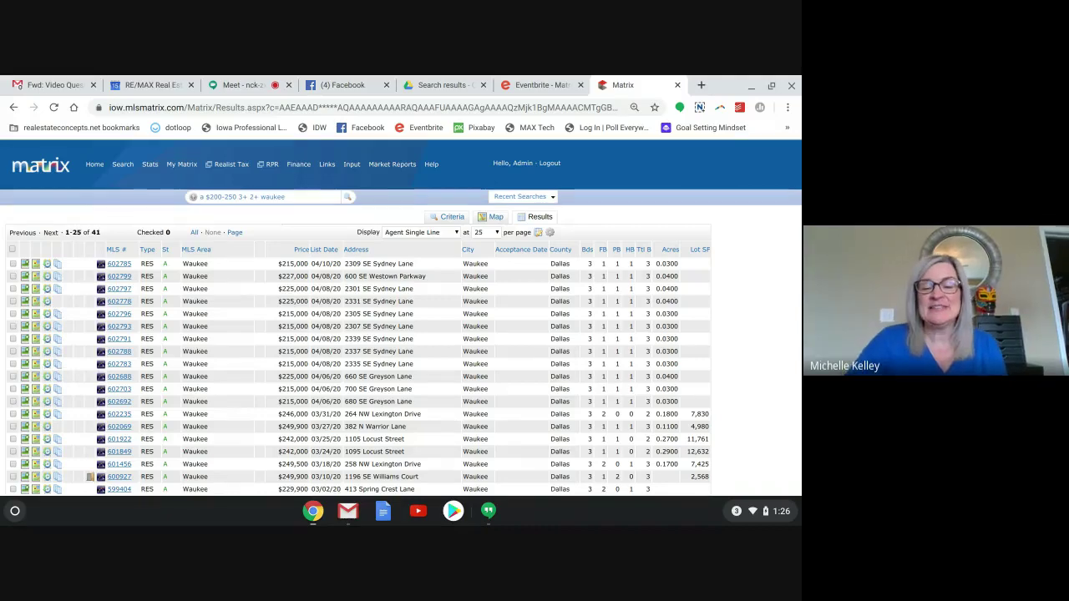
scroll(401, 317, down, 3)
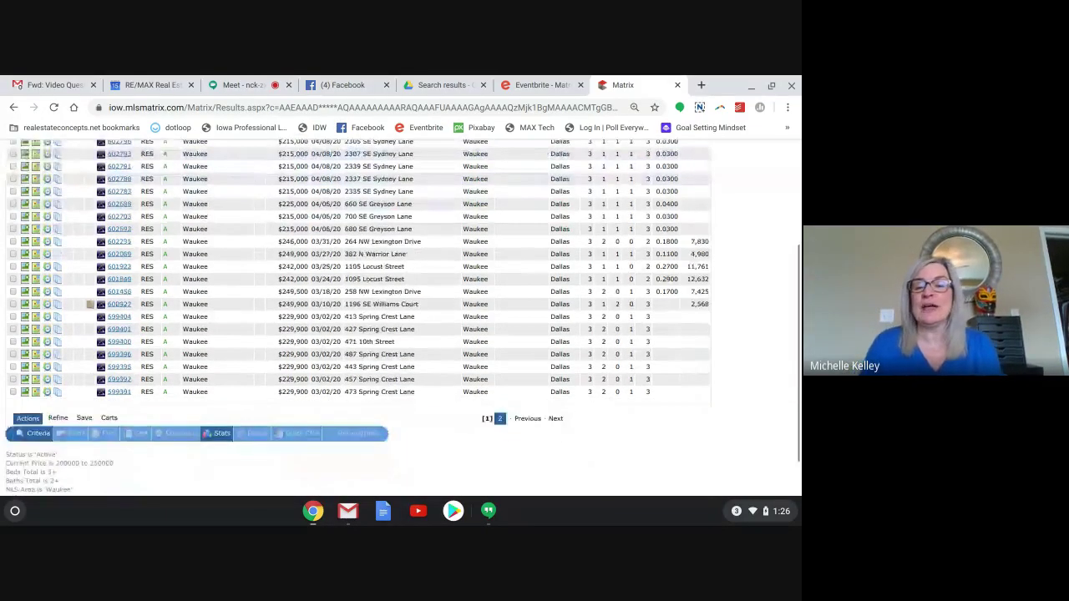
scroll(401, 317, up, 3)
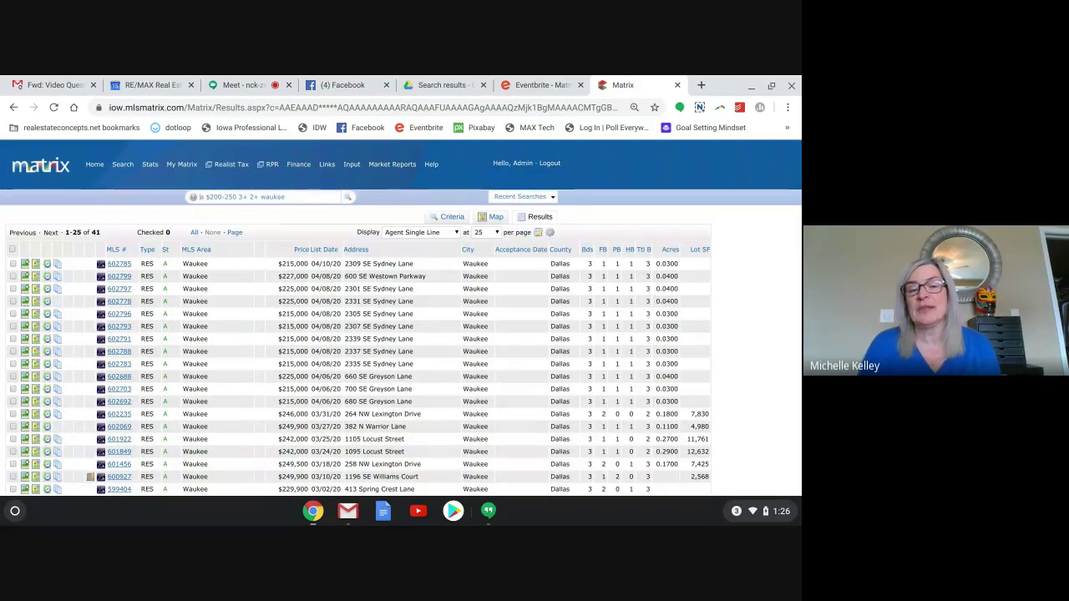
mouse_move(272, 167)
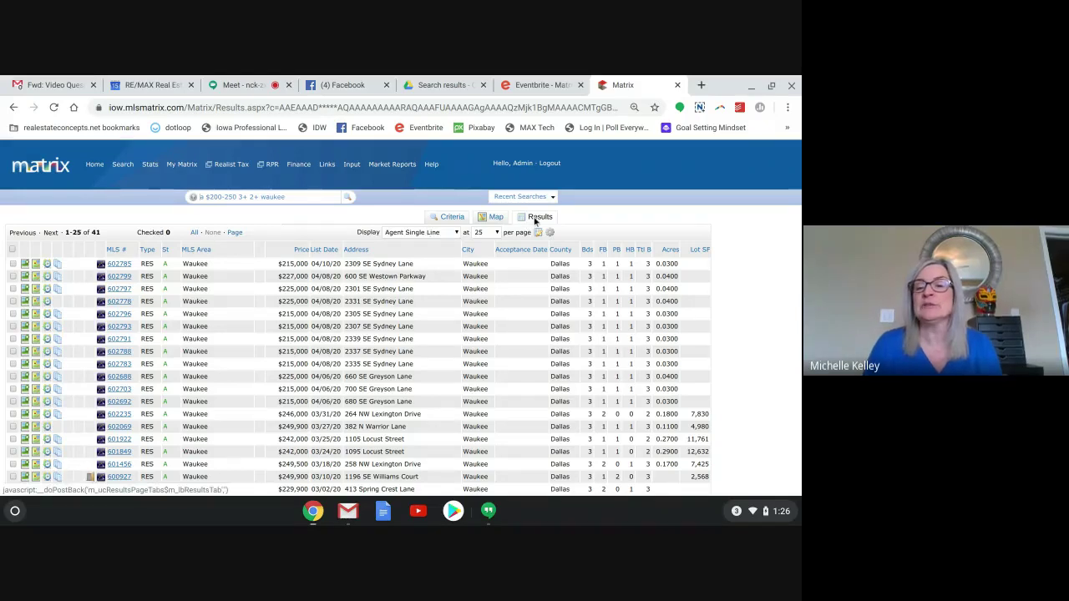
click(496, 218)
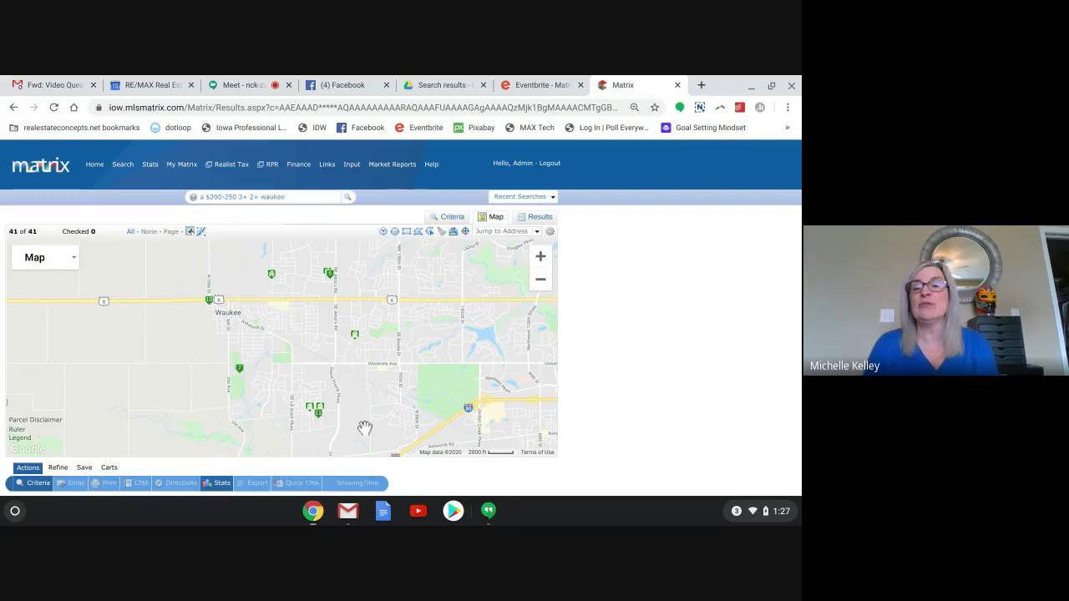
Set Property Type and Property Class to Residential in Criteria and show the 9 resulting listings.
click(451, 218)
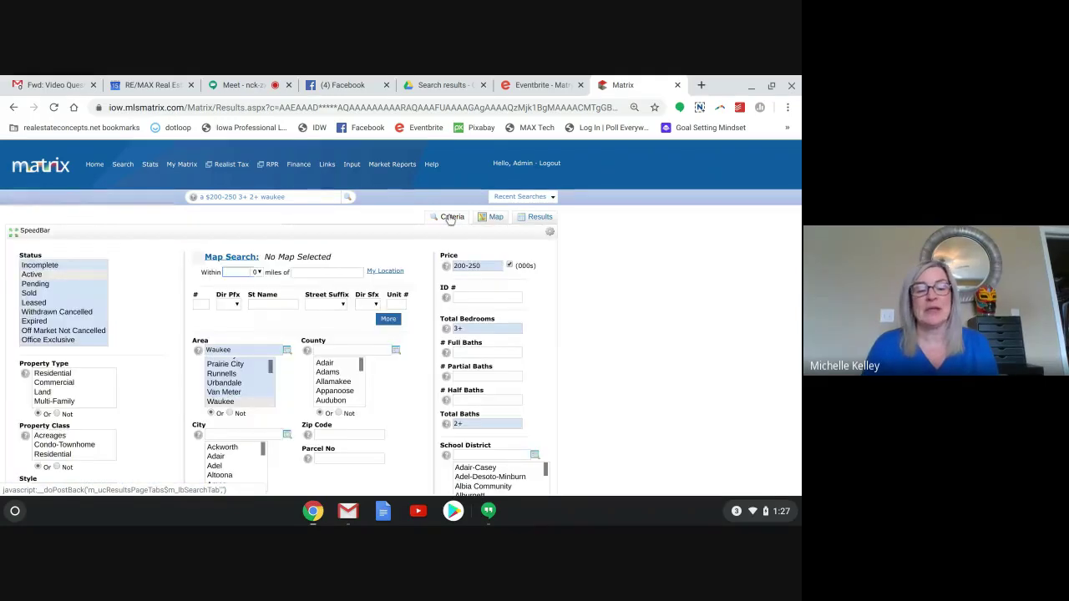
scroll(234, 349, down, 1)
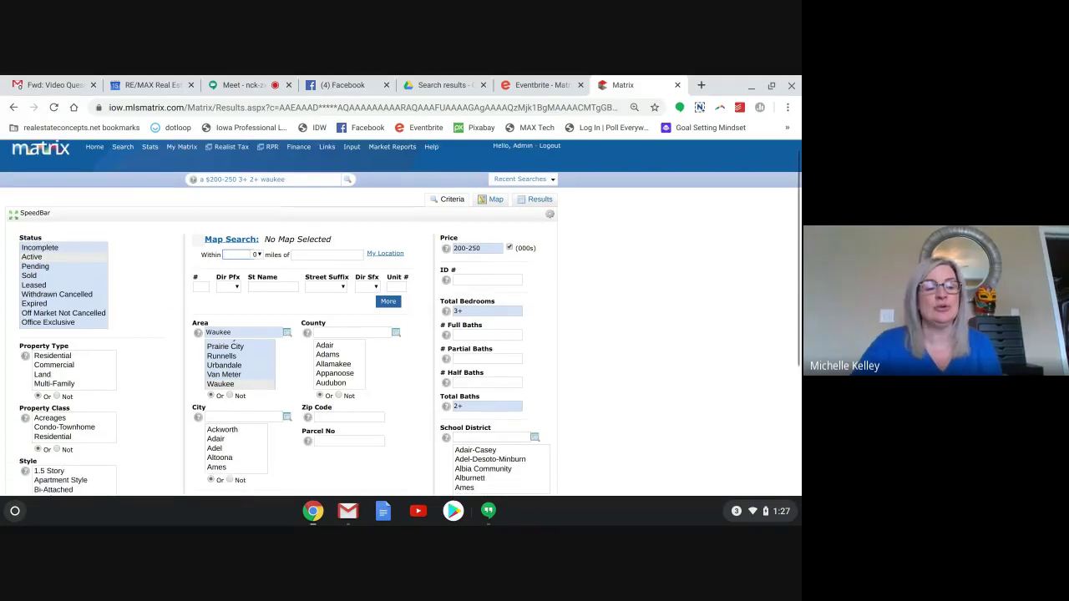
scroll(401, 317, down, 3)
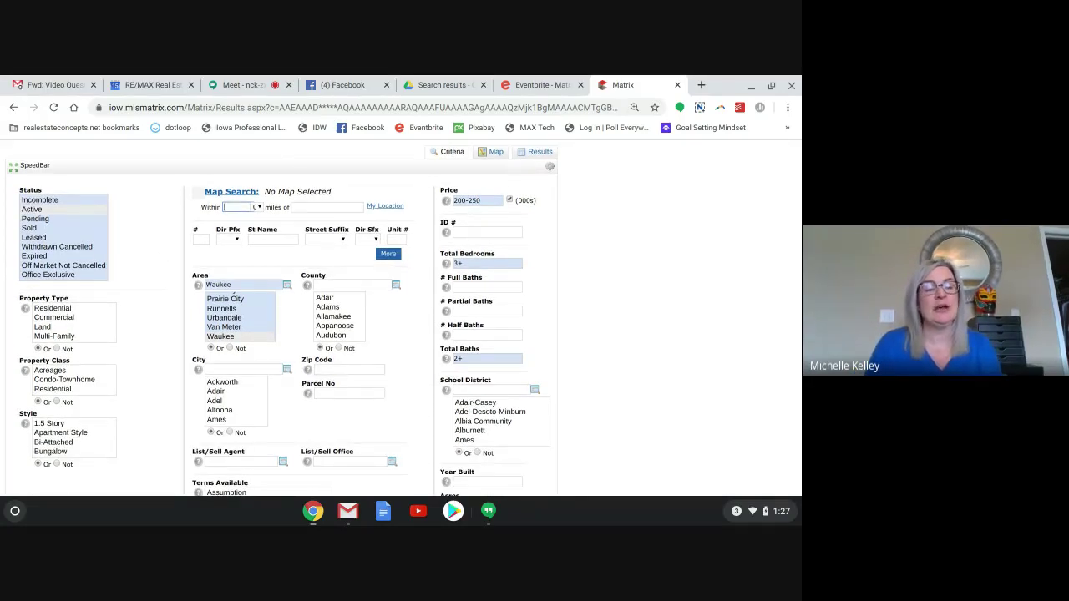
click(60, 309)
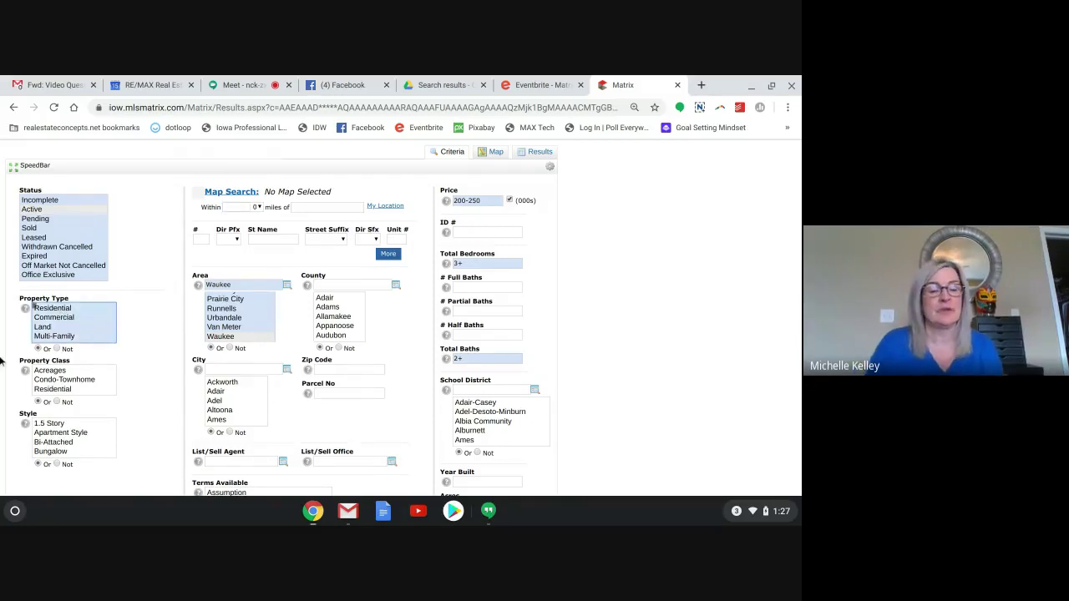
click(44, 390)
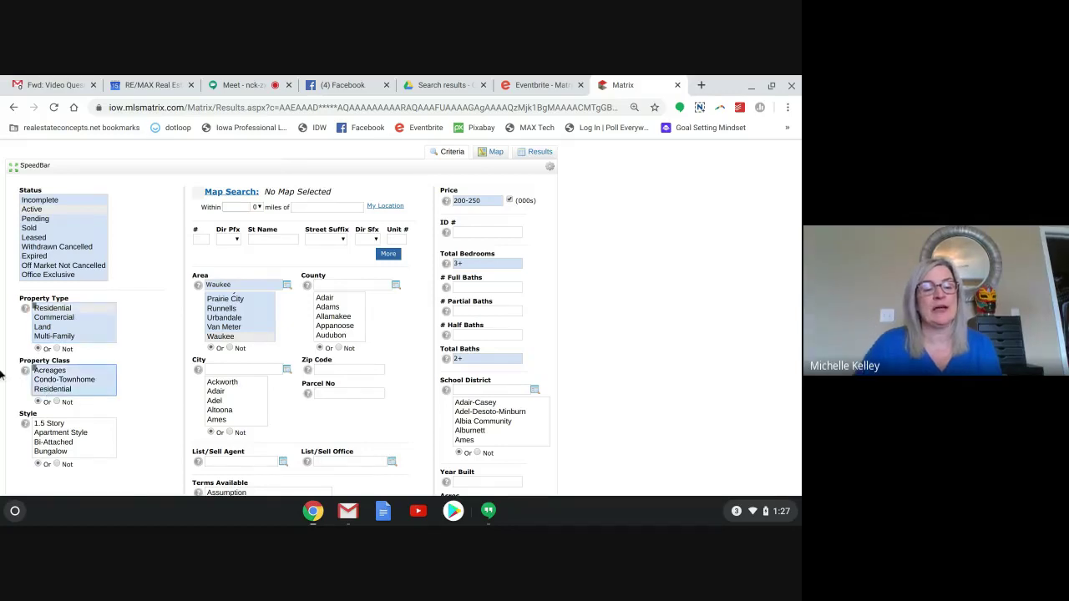
scroll(3, 377, down, 2)
scroll(4, 376, down, 2)
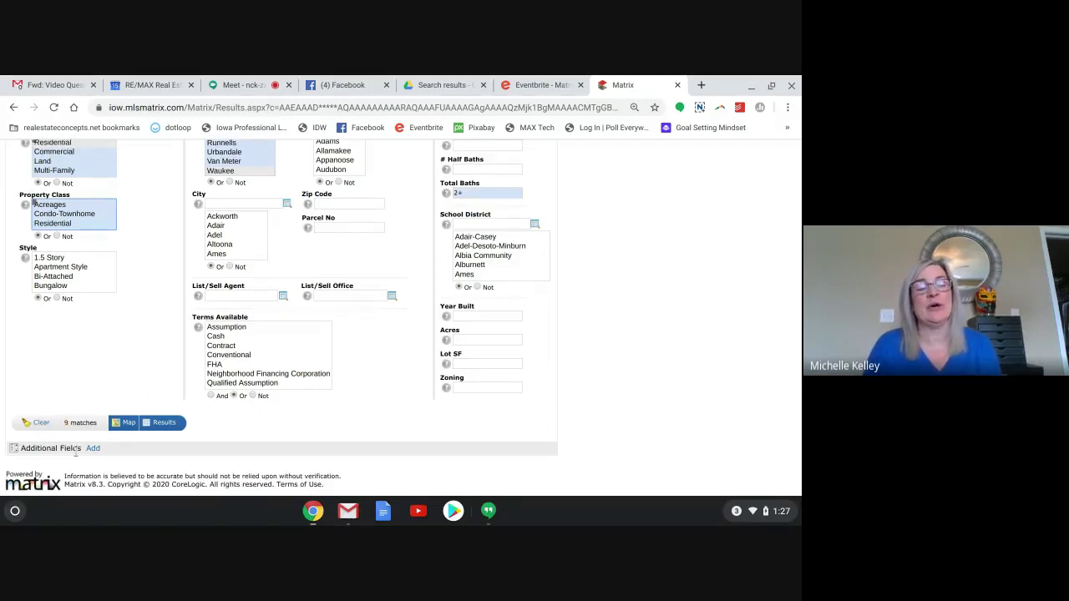
click(162, 426)
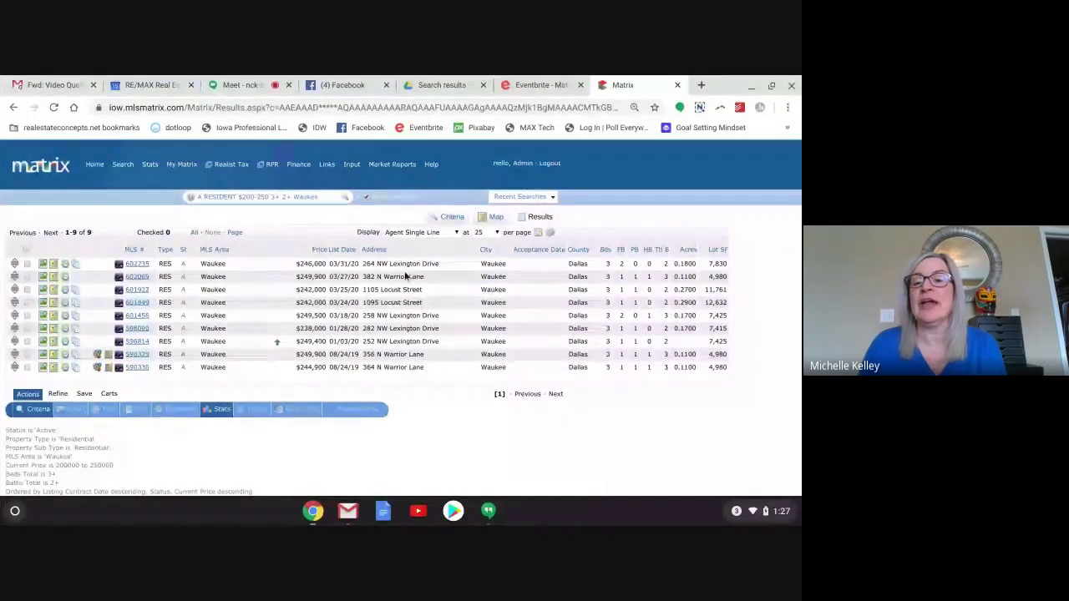
Open the Recent Searches dropdown above the 9 Waukee results.
click(553, 196)
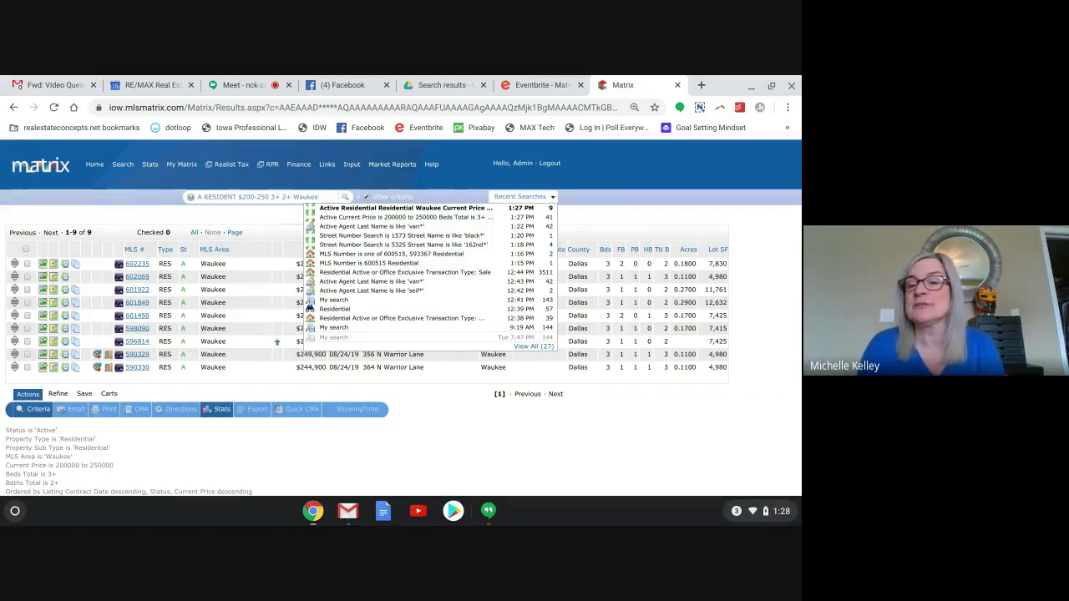
Close Recent Searches, check the criteria, return to the 9 Waukee listings, and reopen Recent Searches.
click(580, 199)
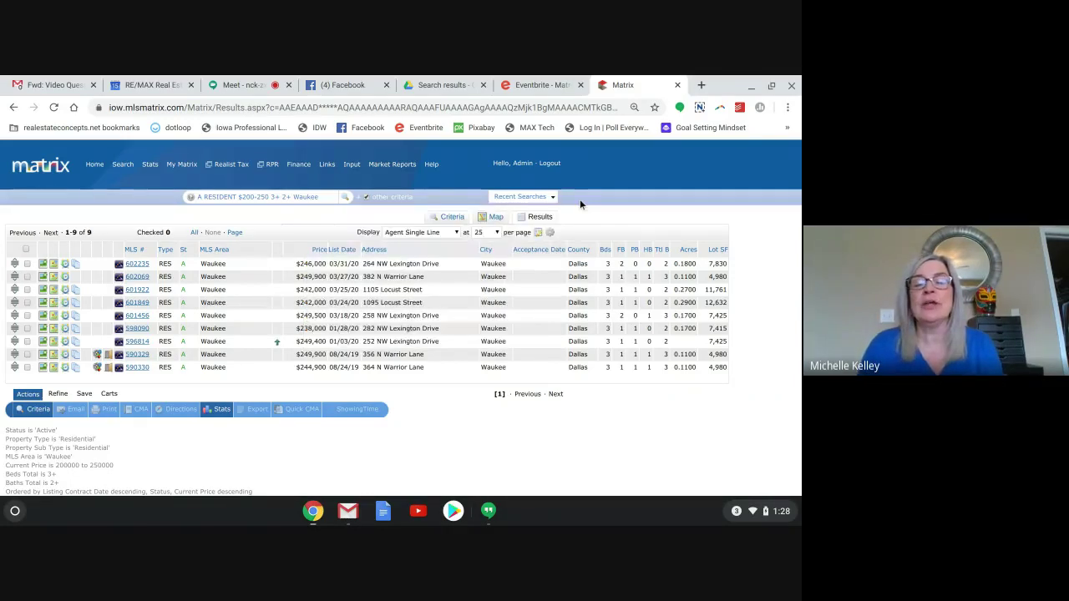
click(449, 218)
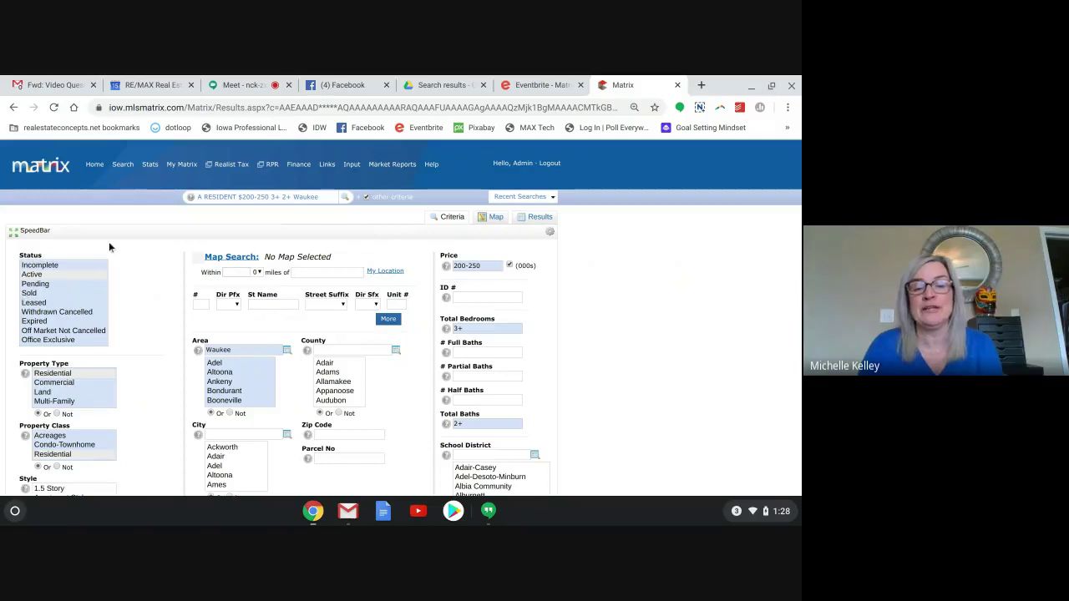
click(535, 219)
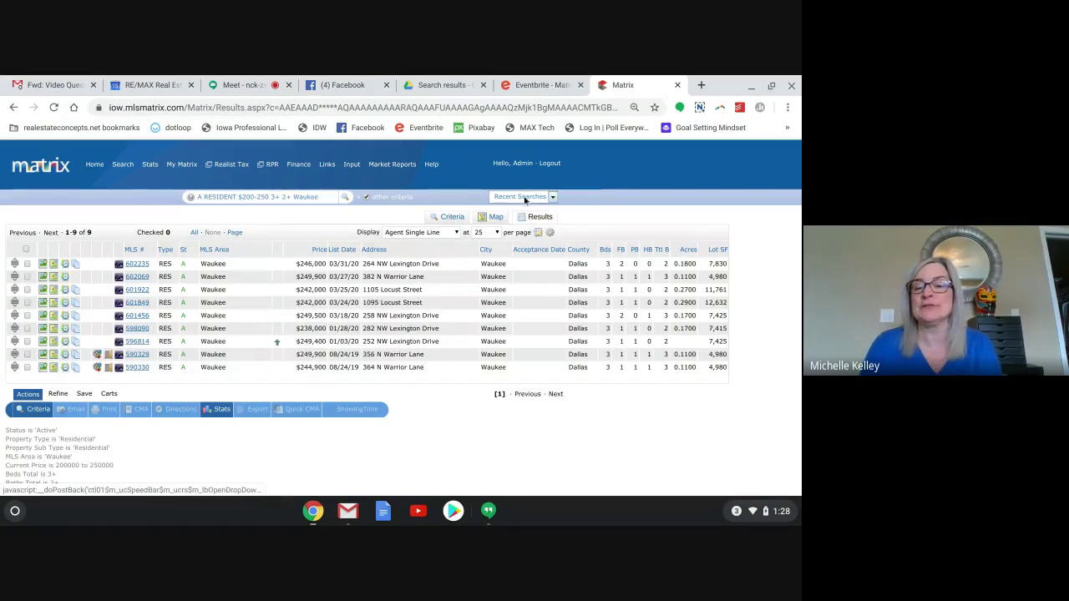
click(525, 198)
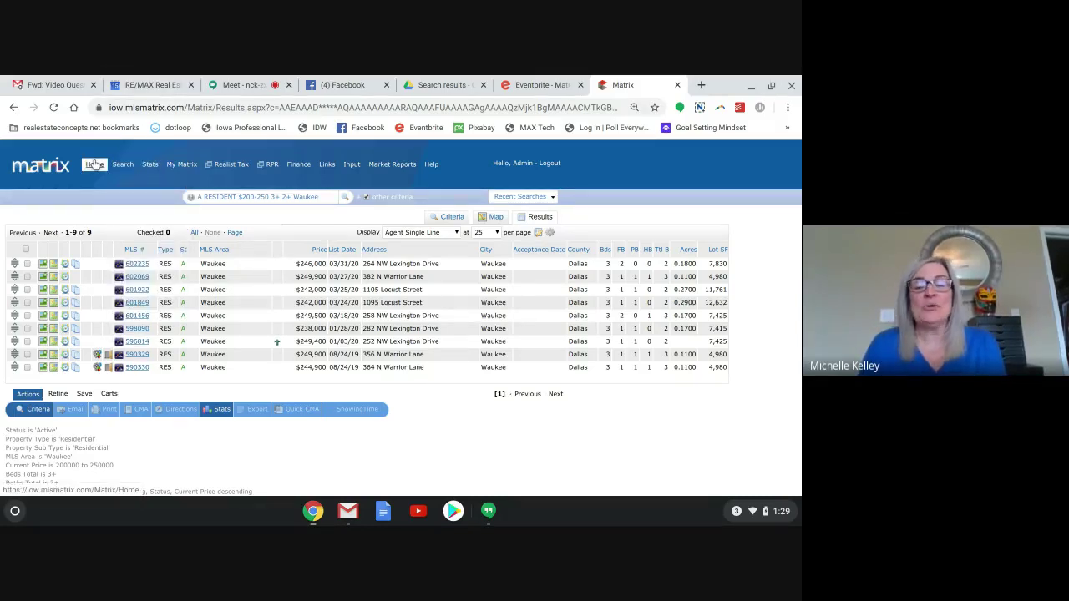
From Home, open a blank Search > Residential > Quick form.
click(95, 165)
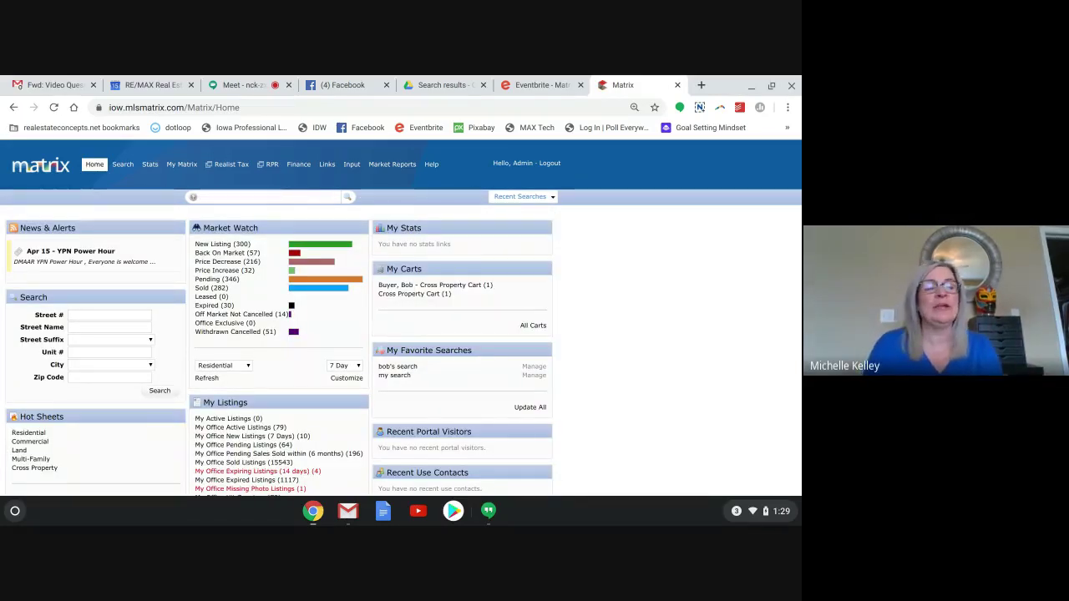
mouse_move(114, 167)
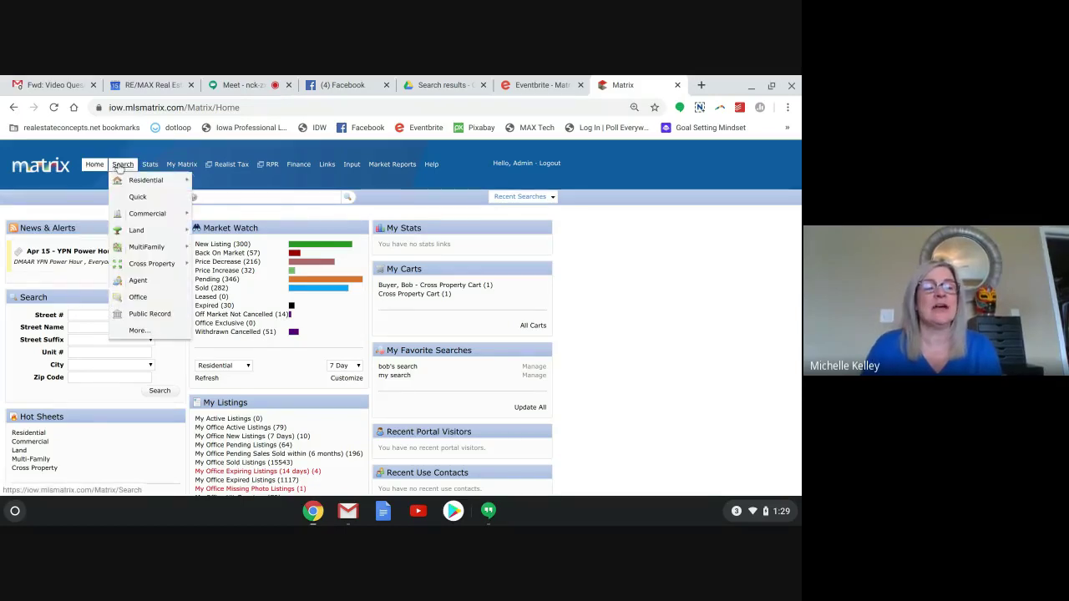
mouse_move(138, 183)
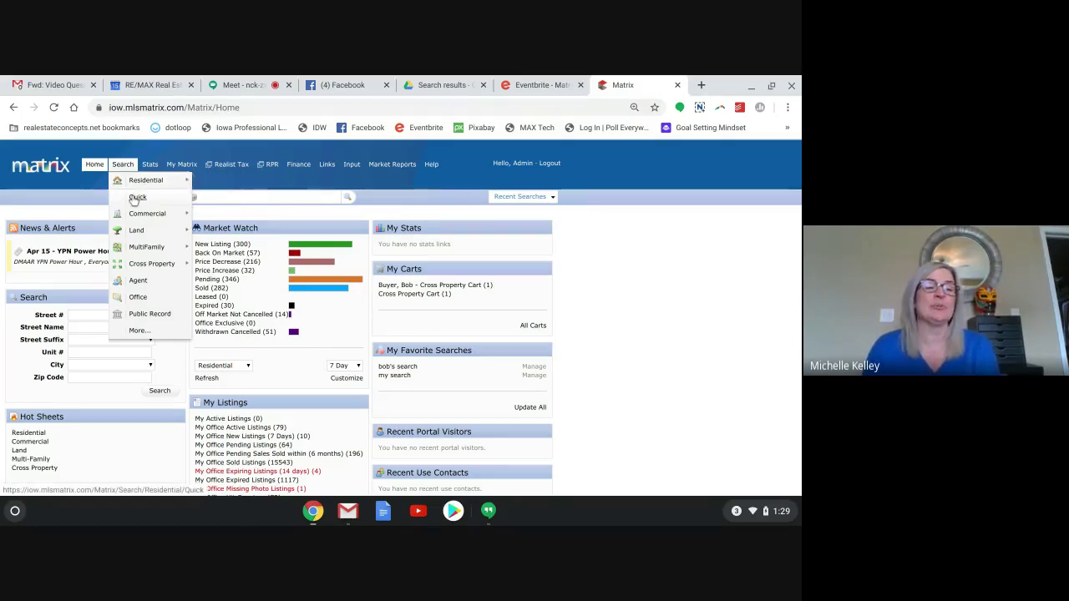
click(135, 199)
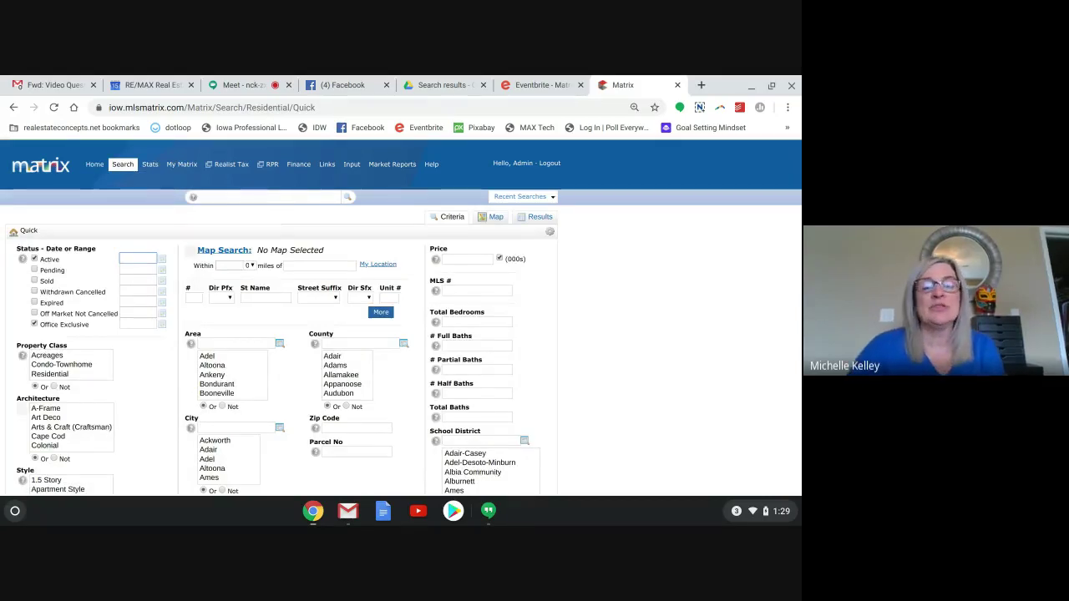
Tick the Pending and Sold statuses on the Quick search form.
scroll(401, 317, down, 2)
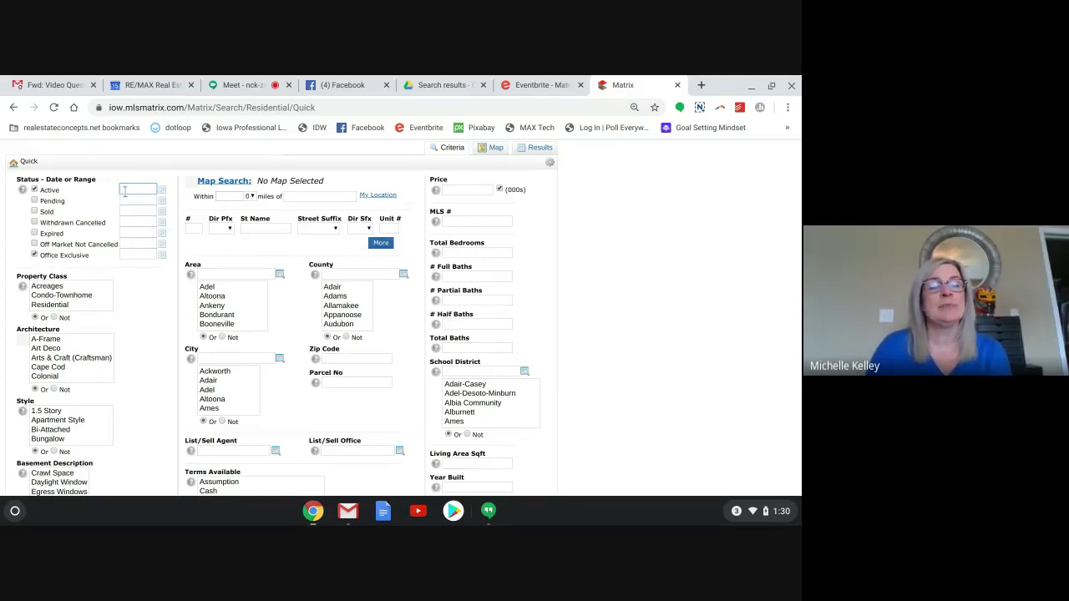
click(35, 202)
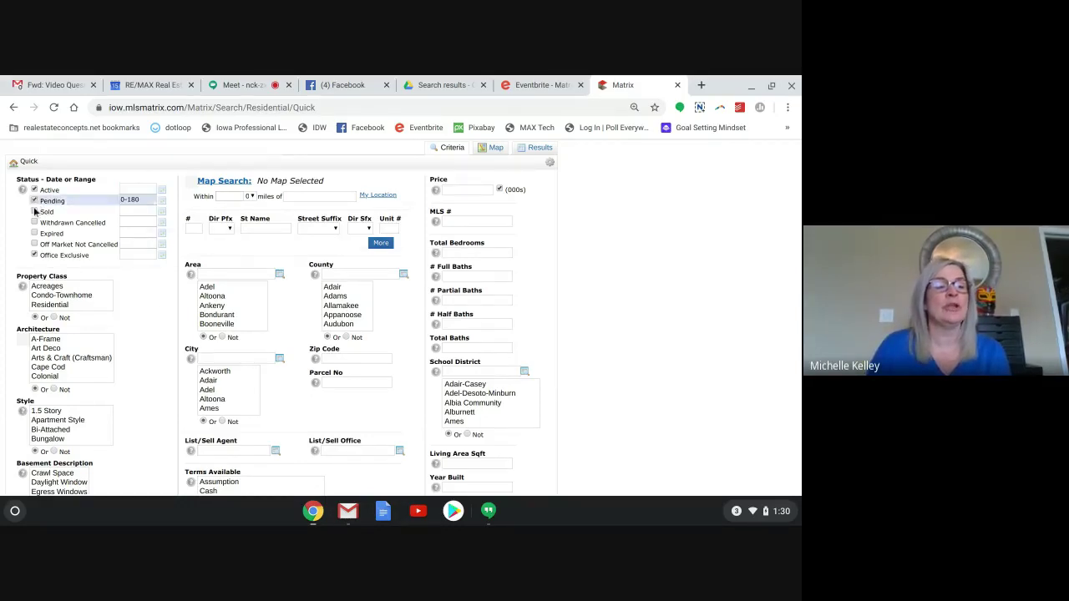
click(35, 212)
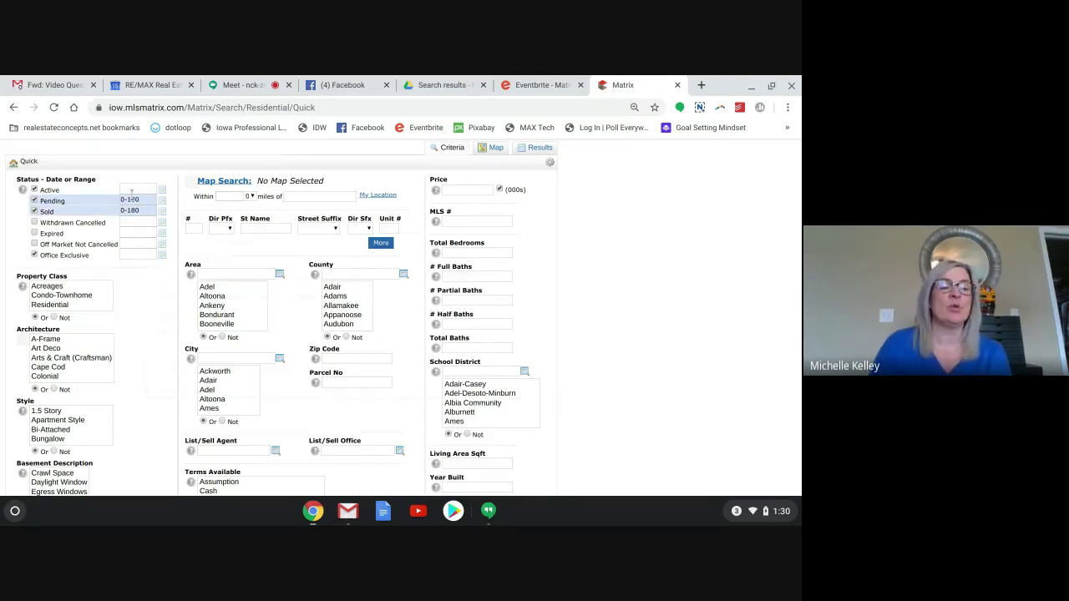
Change Pending's day range from 0-180 to 0-90, then bring up the Sold date calendar.
mouse_move(144, 210)
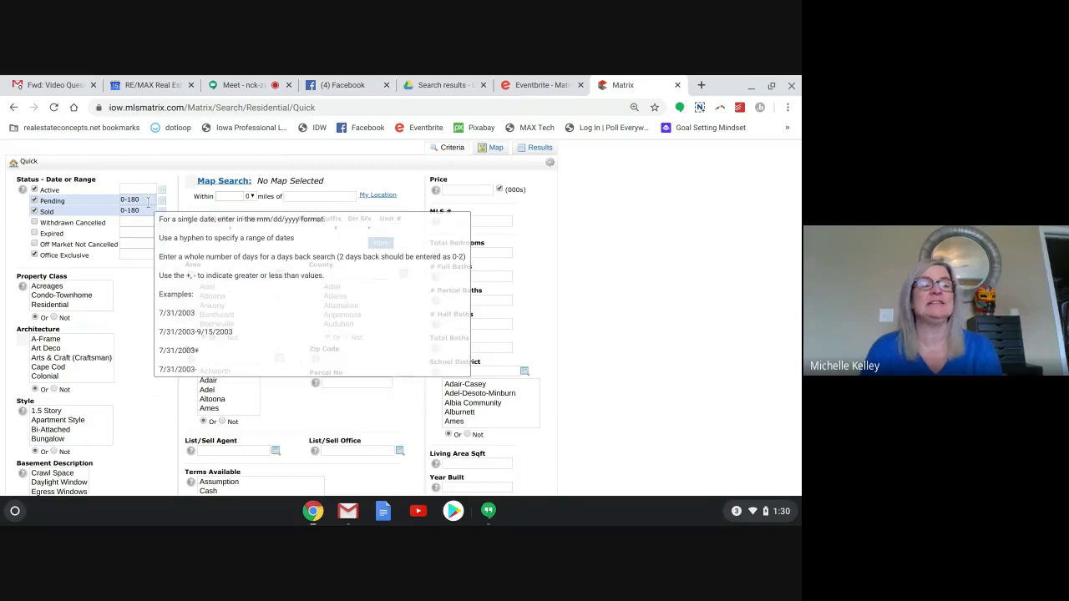
click(145, 201)
key(BackSpace)
key(BackSpace)
key(BackSpace)
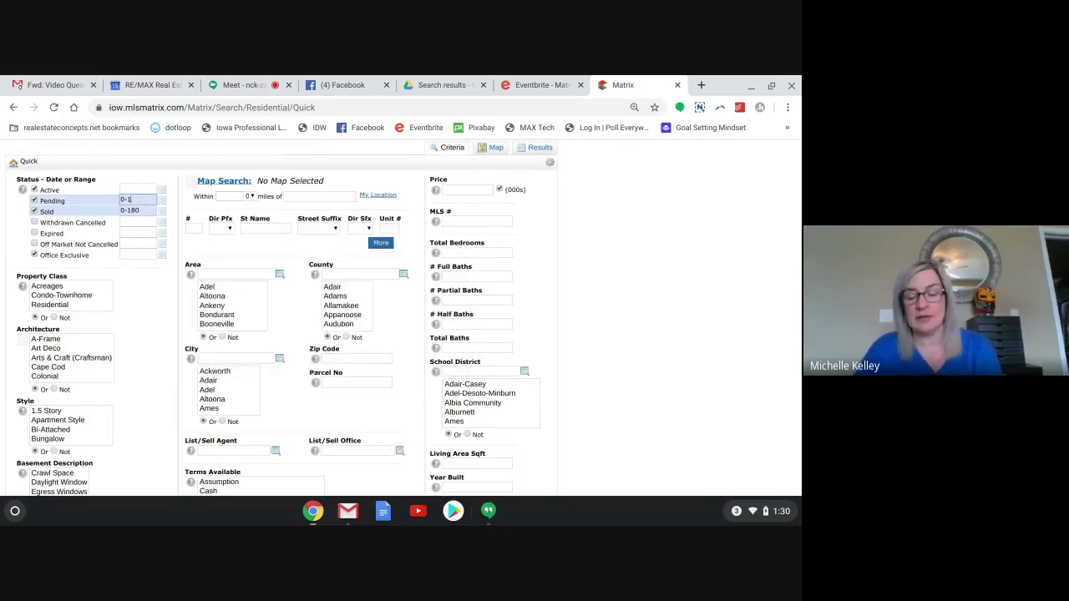
text(90)
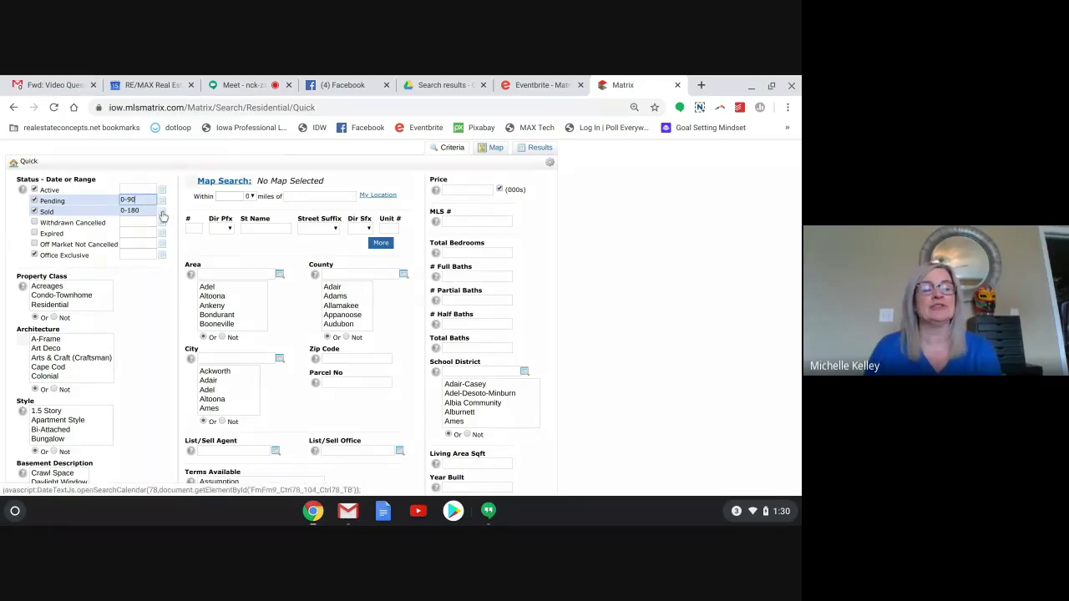
click(163, 216)
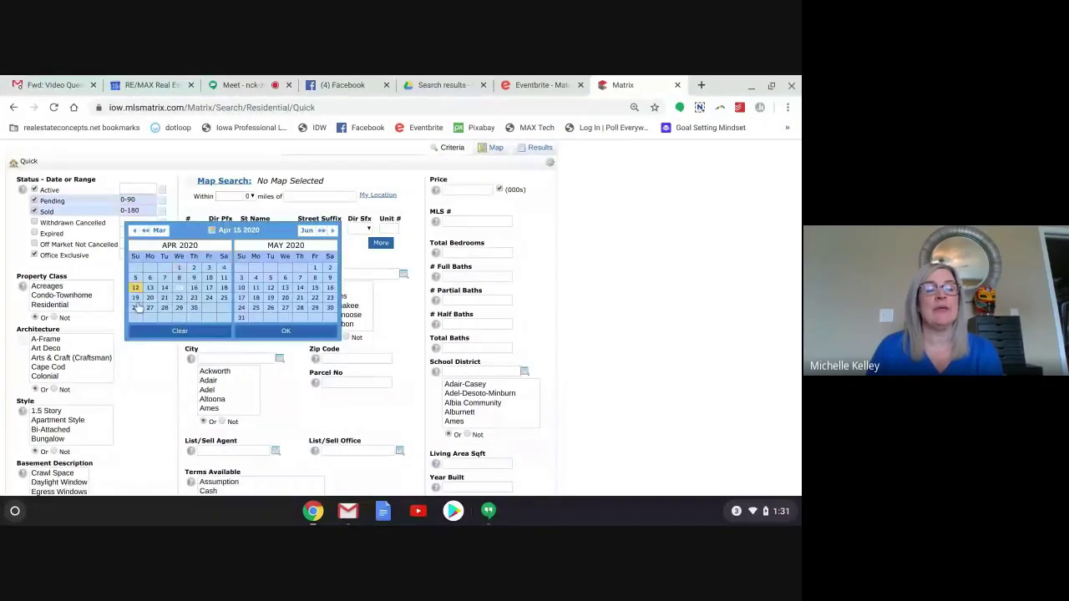
Try setting the Sold date range to start April 1, 2019, open-ended.
click(147, 233)
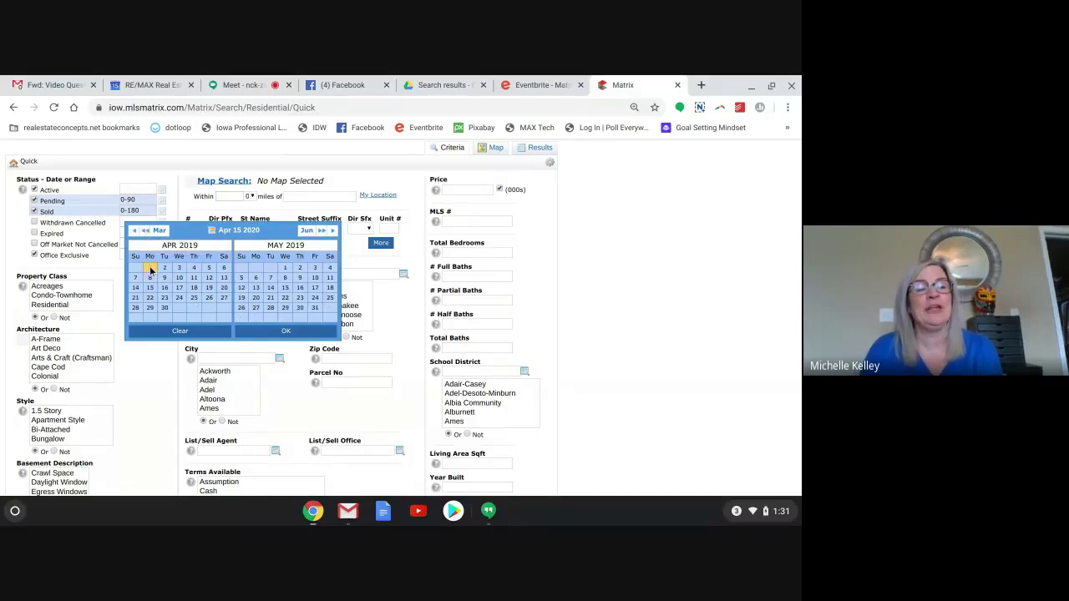
click(151, 269)
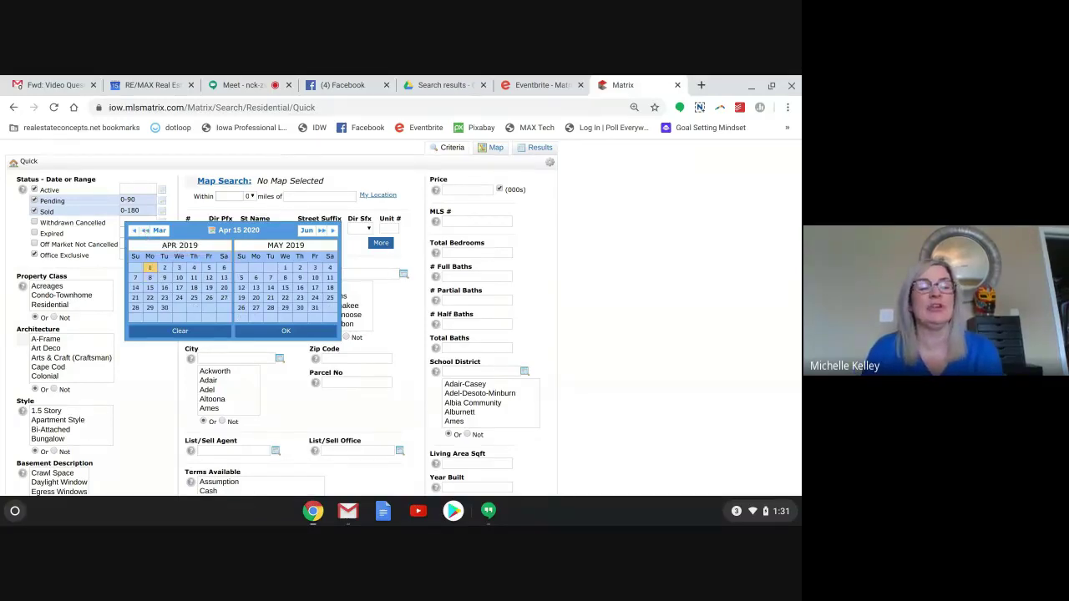
click(150, 269)
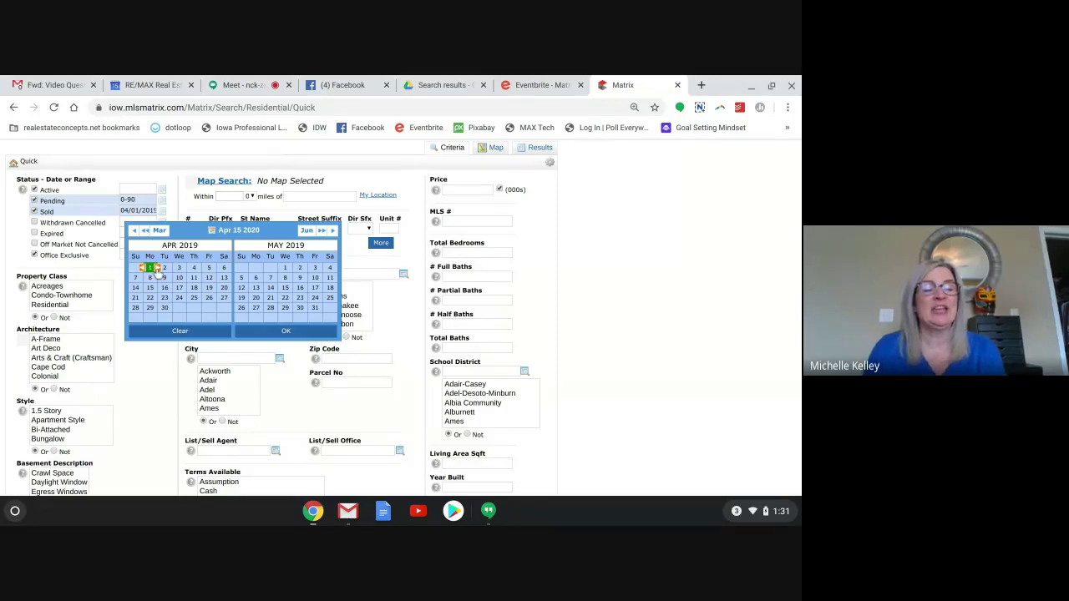
click(156, 269)
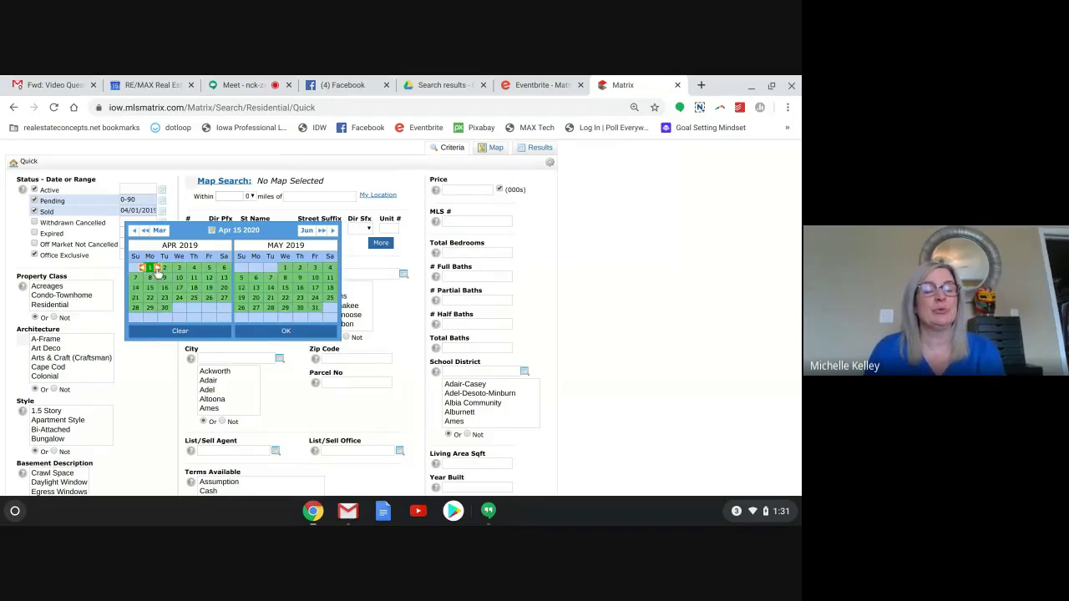
click(289, 332)
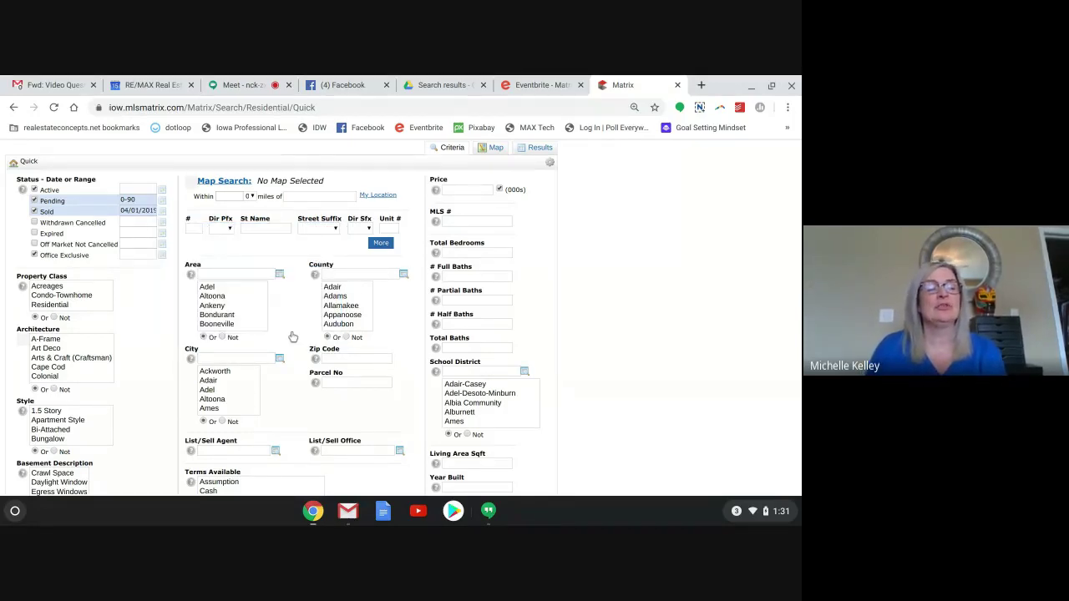
Set the Sold date range to April 1 through April 15, 2020.
click(165, 214)
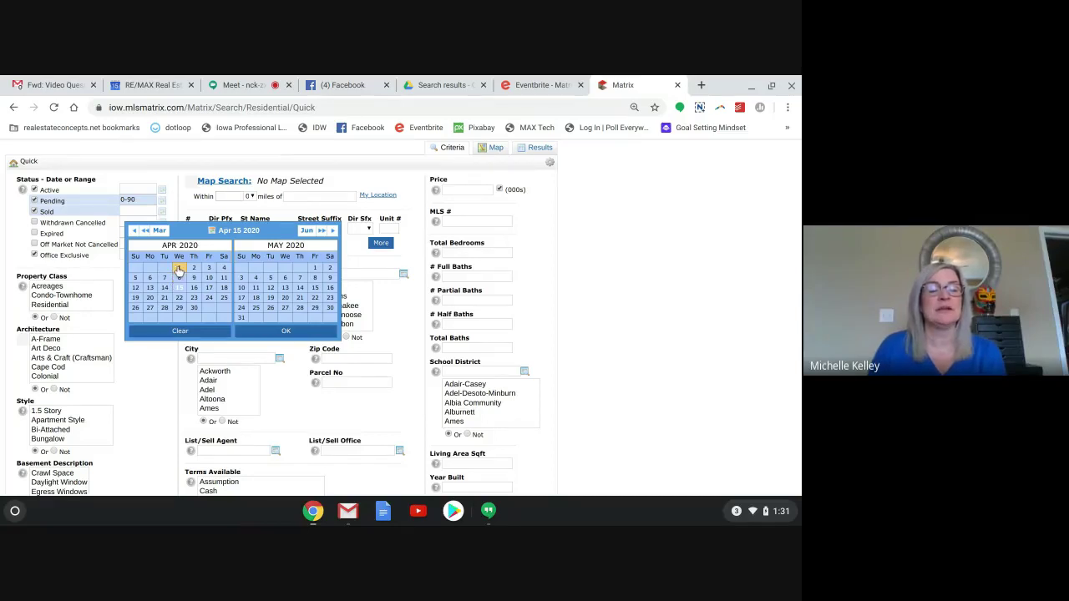
click(179, 268)
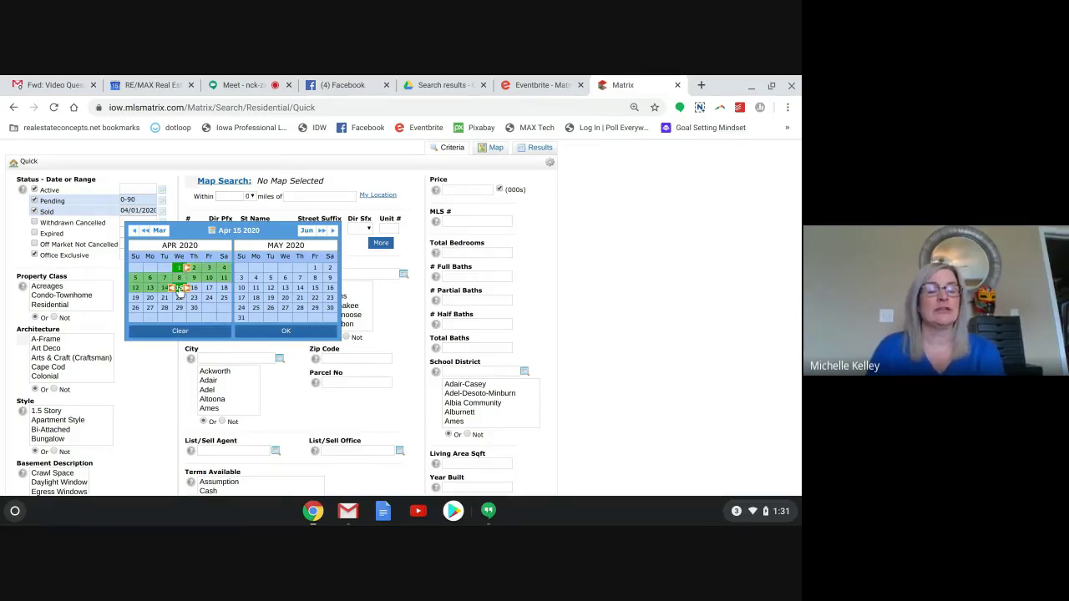
click(179, 289)
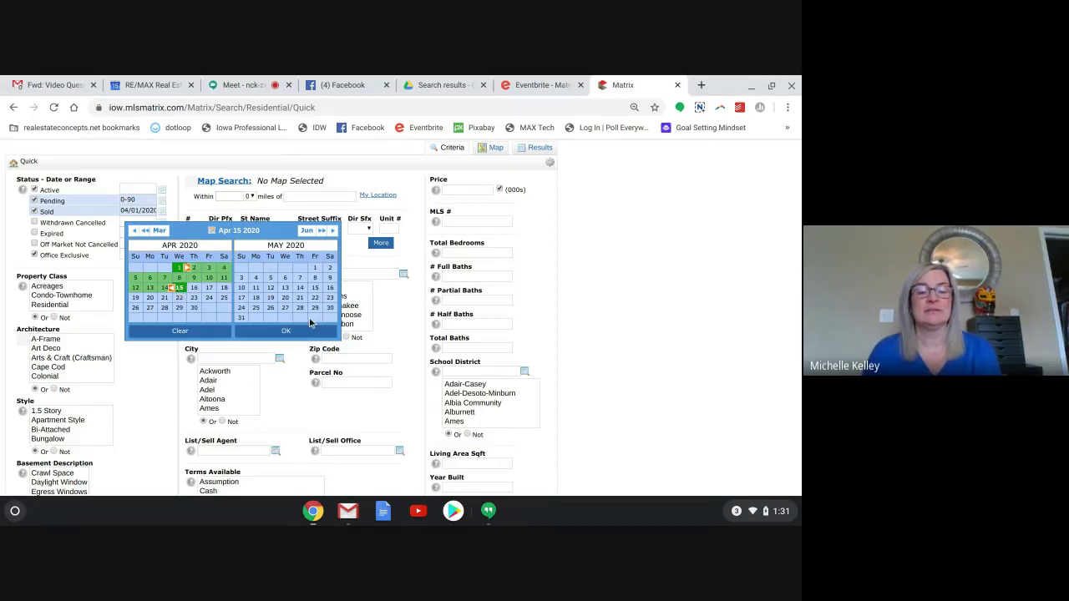
click(280, 332)
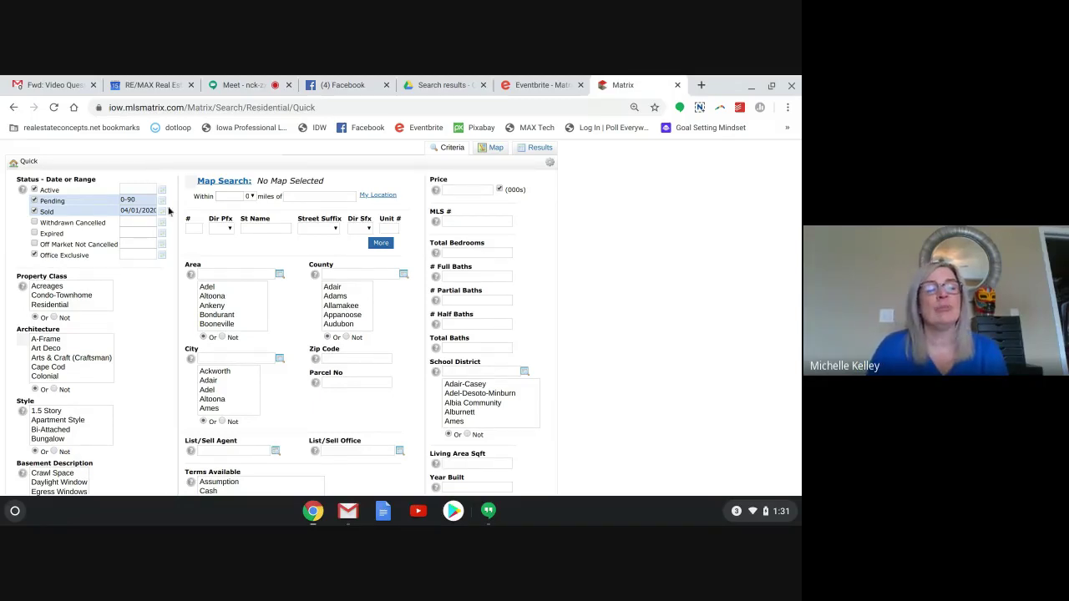
click(35, 201)
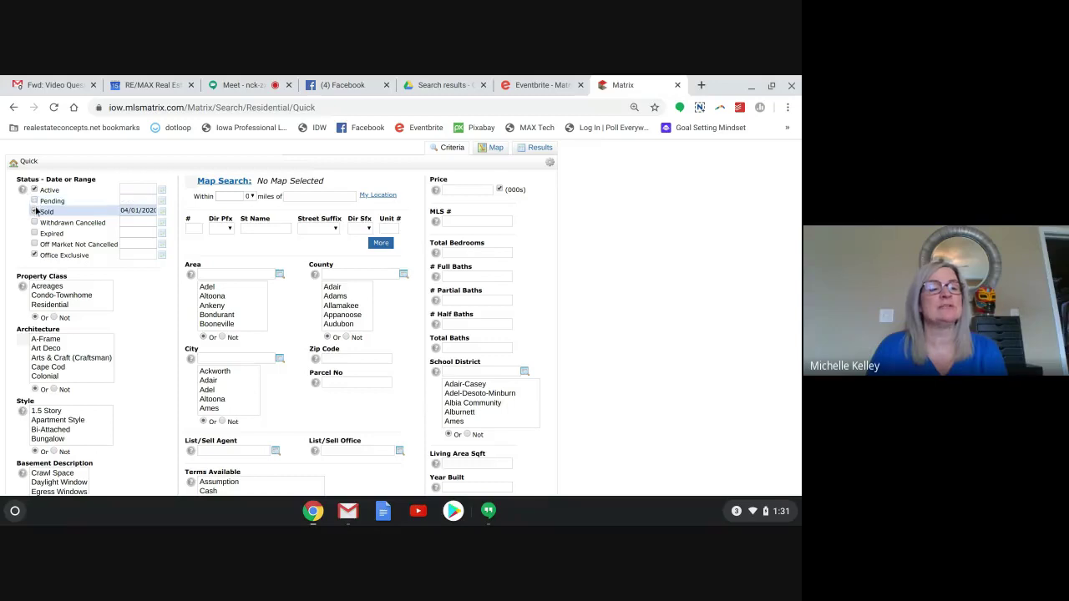
click(34, 212)
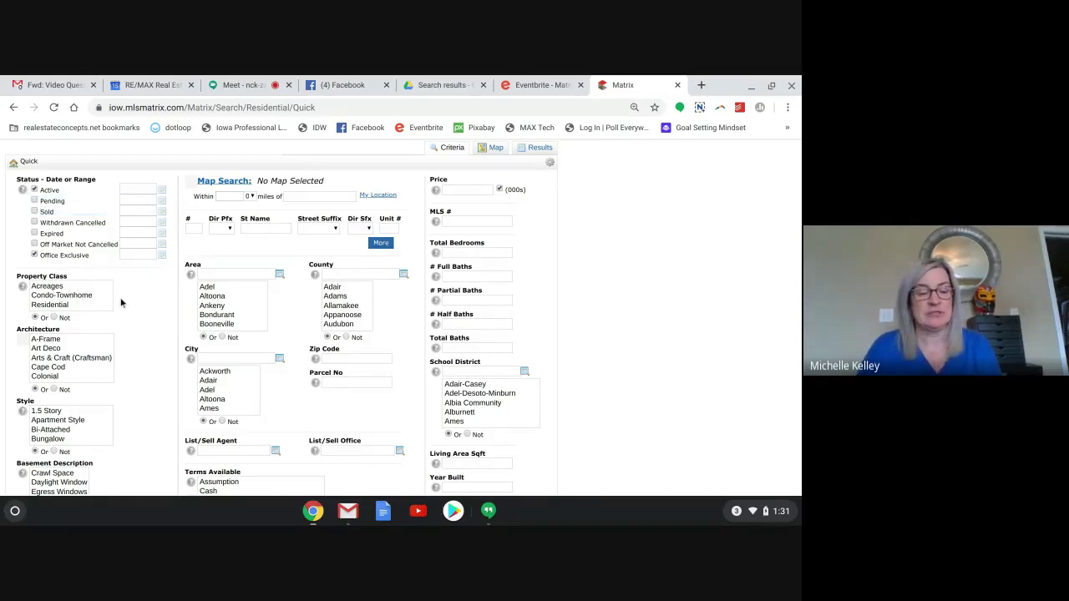
key(ctrl+minus)
key(ctrl+minus)
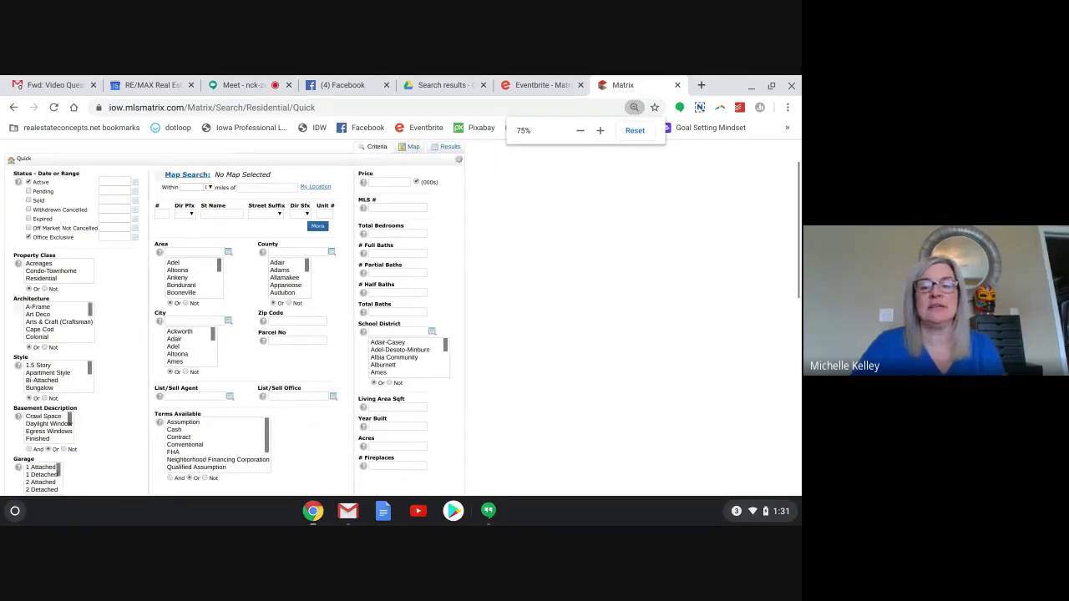
scroll(234, 317, down, 1)
scroll(400, 318, up, 3)
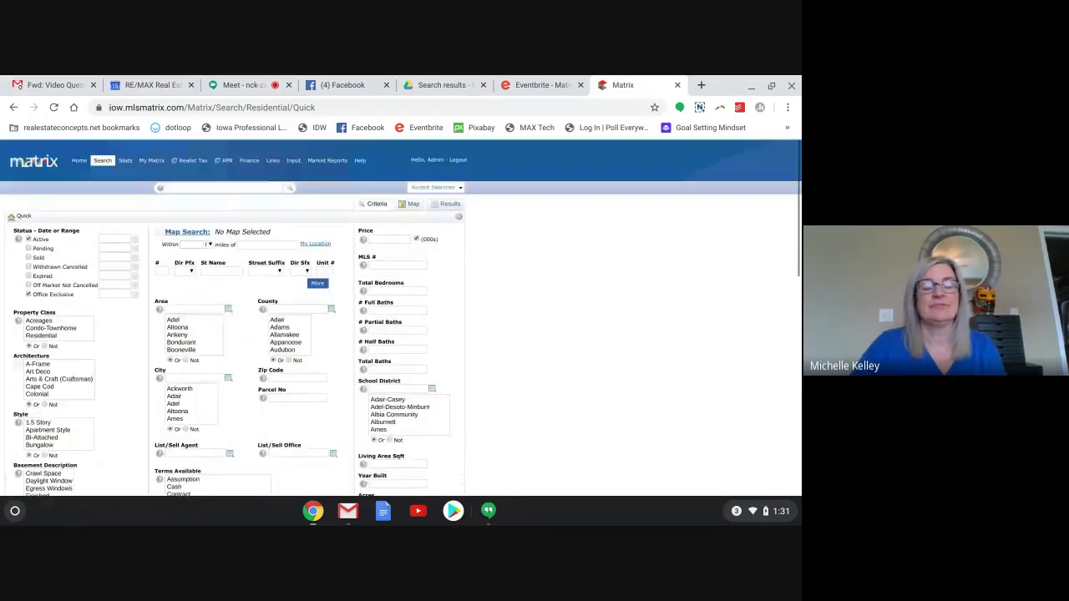
scroll(401, 317, down, 3)
scroll(234, 318, up, 1)
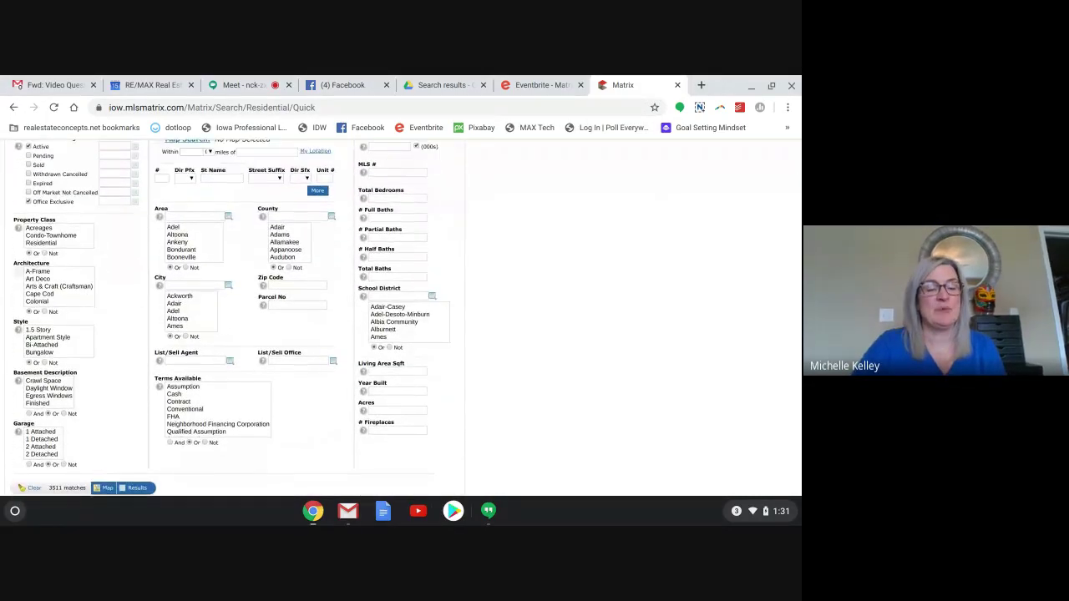
scroll(234, 318, down, 1)
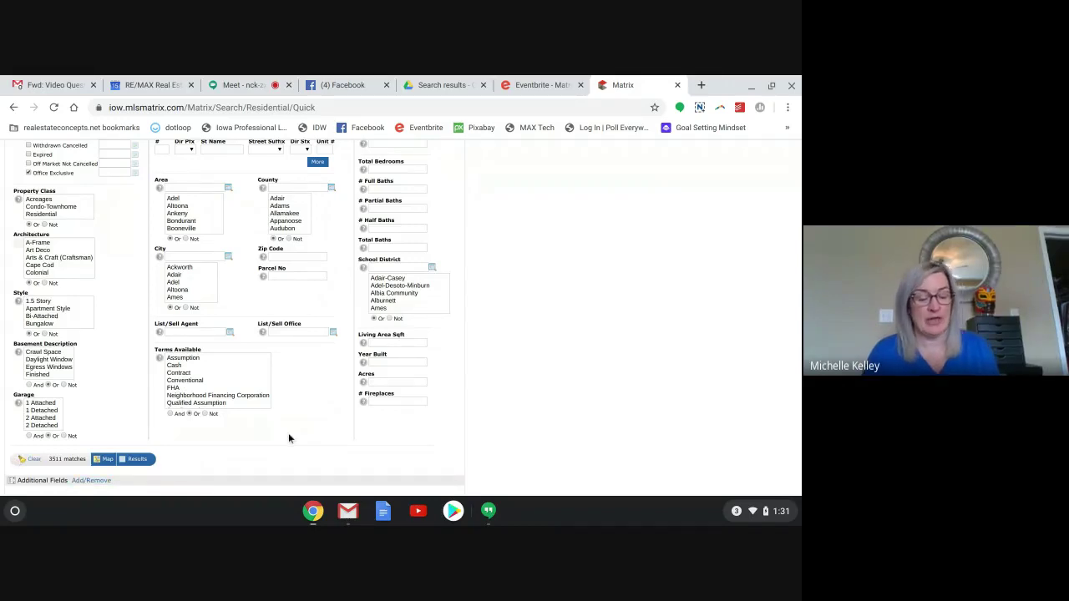
scroll(289, 435, up, 1)
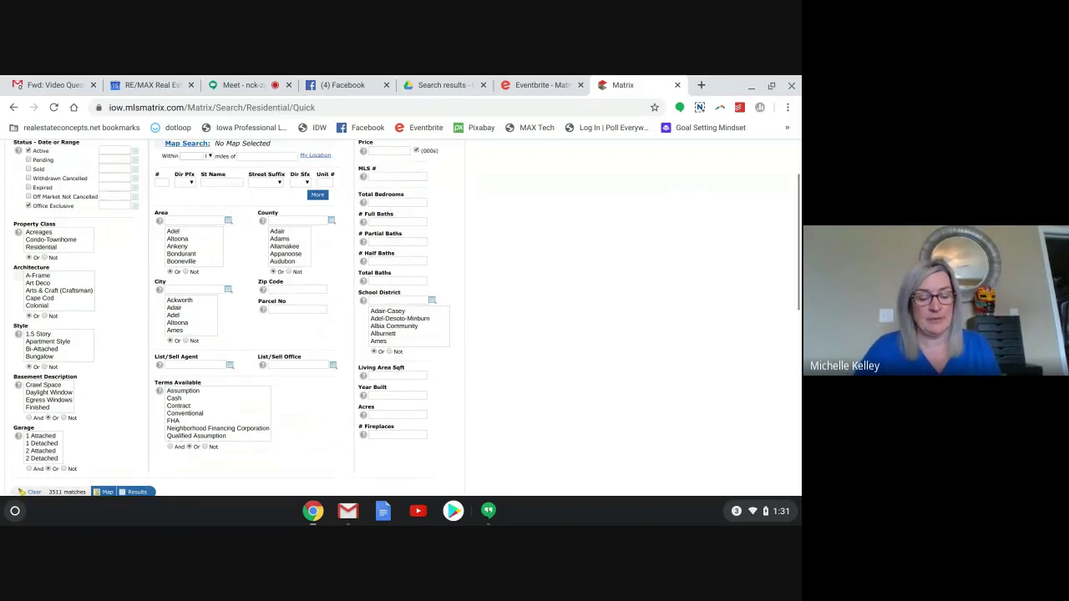
scroll(401, 317, up, 1)
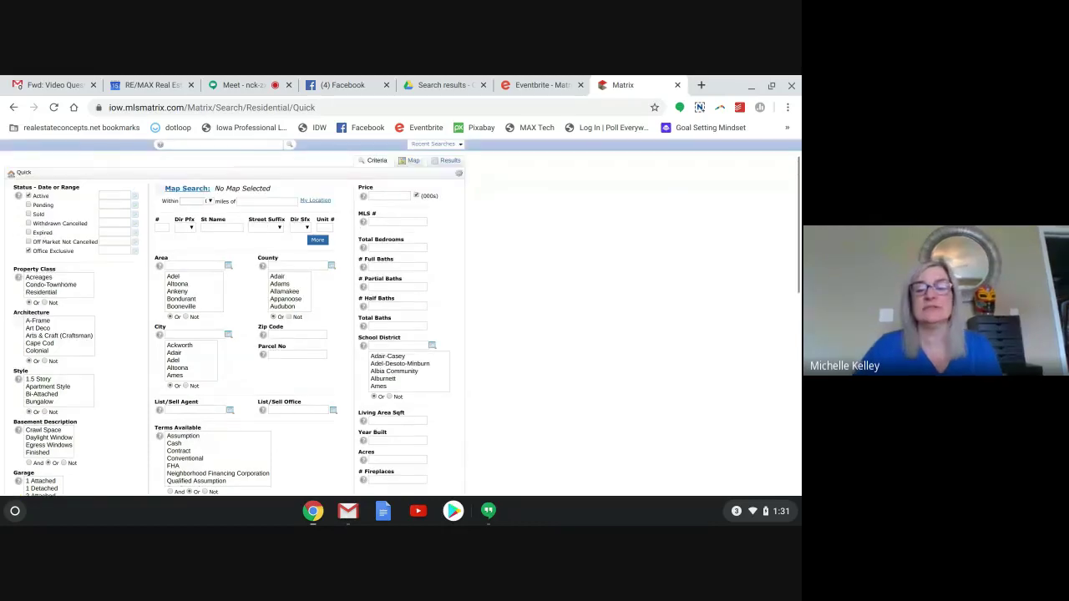
scroll(401, 317, up, 1)
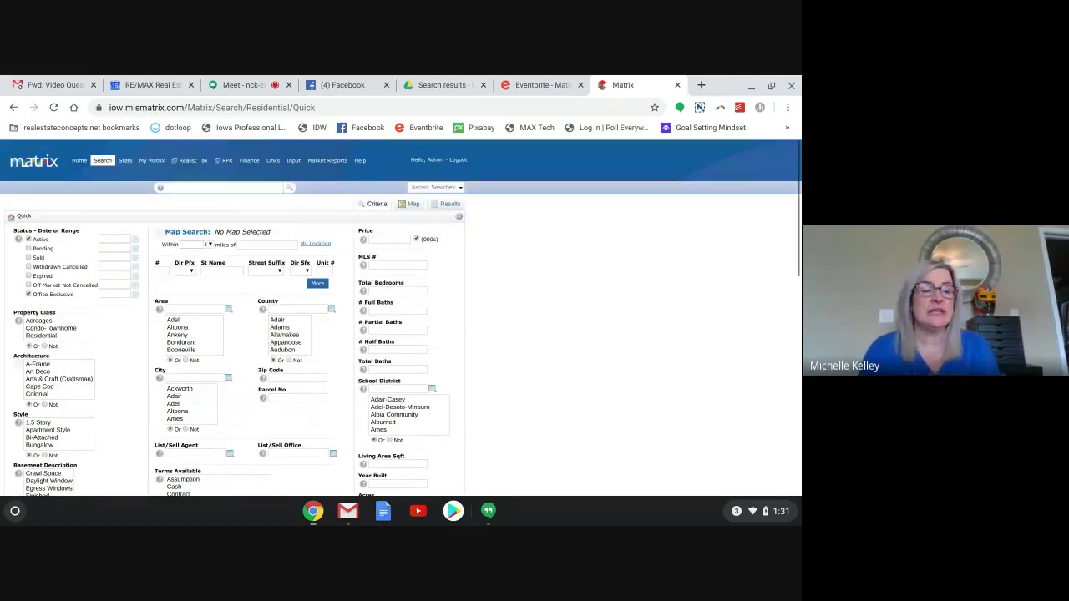
key(ctrl+plus)
Scroll down the Quick search criteria and place the cursor in the Price field.
scroll(401, 318, down, 1)
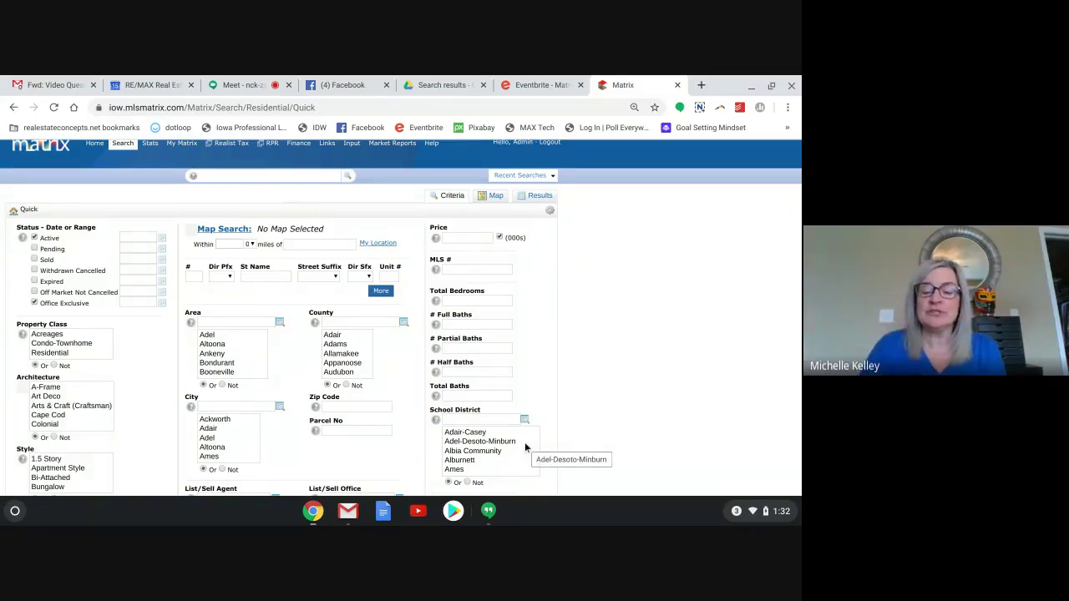
scroll(535, 447, down, 1)
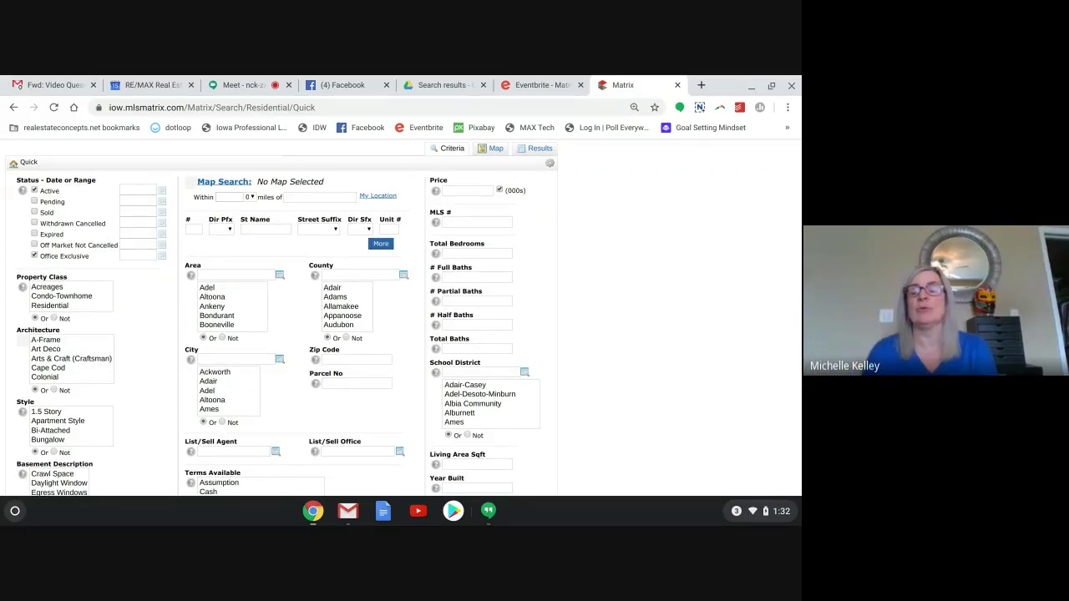
click(451, 192)
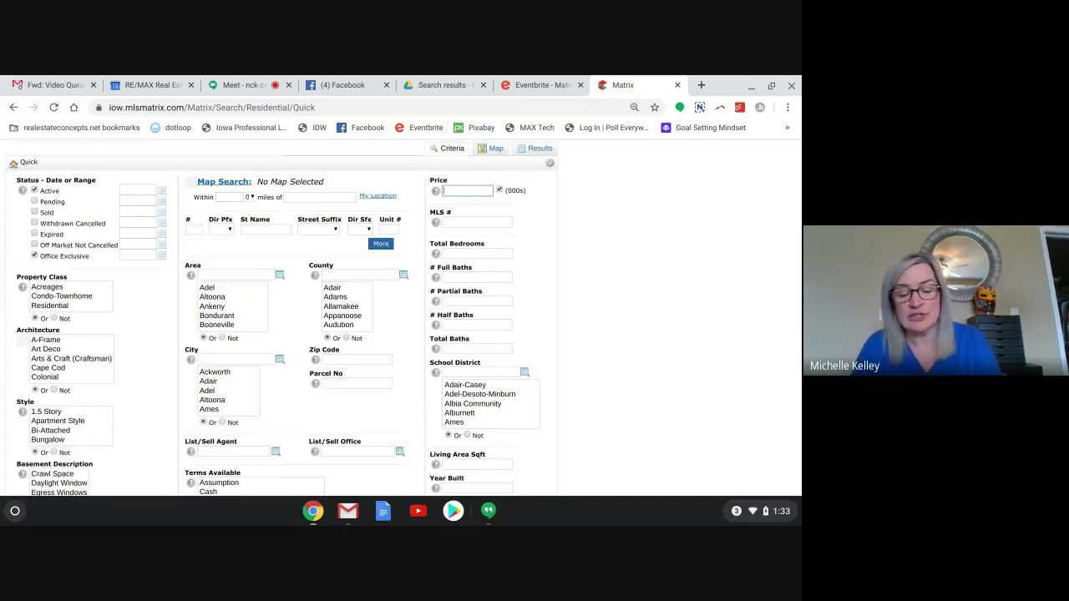
Enter 250 in the Price (000s) field and check the 1561-match count.
text(250-)
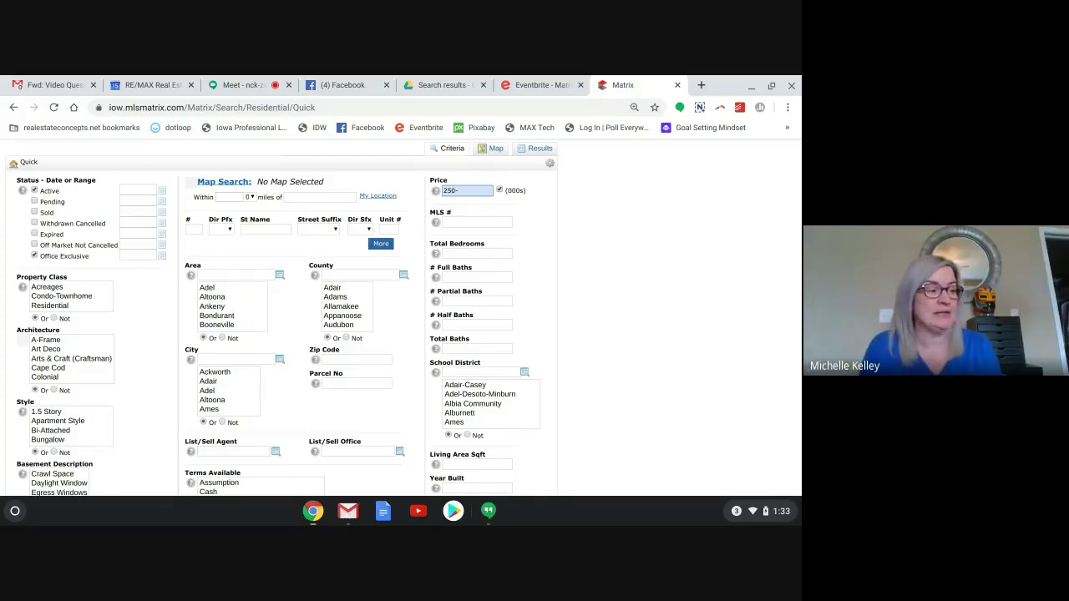
scroll(401, 317, down, 3)
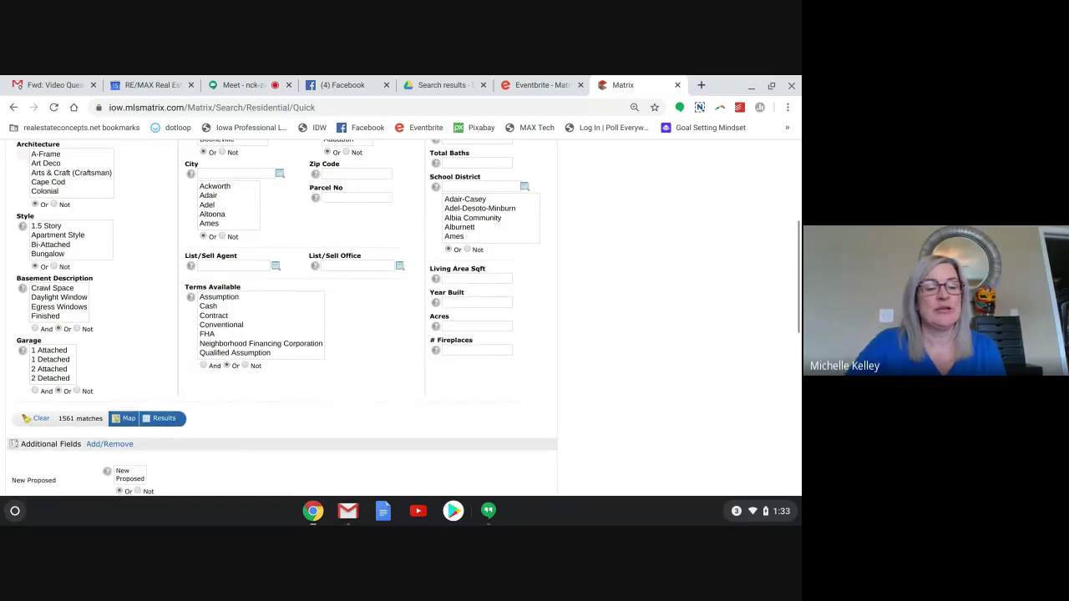
scroll(401, 317, up, 4)
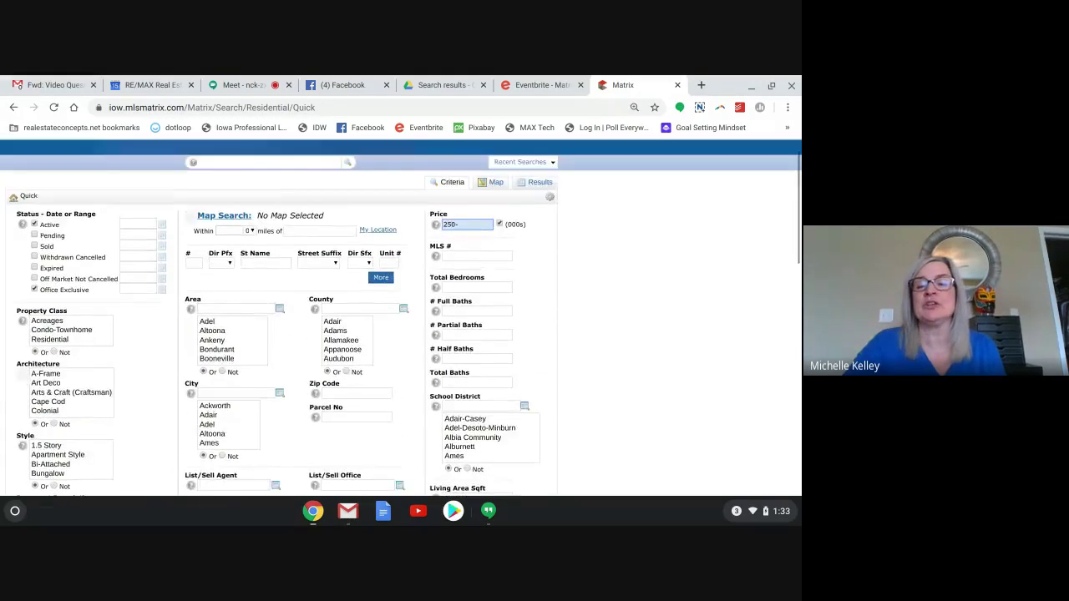
scroll(401, 317, down, 1)
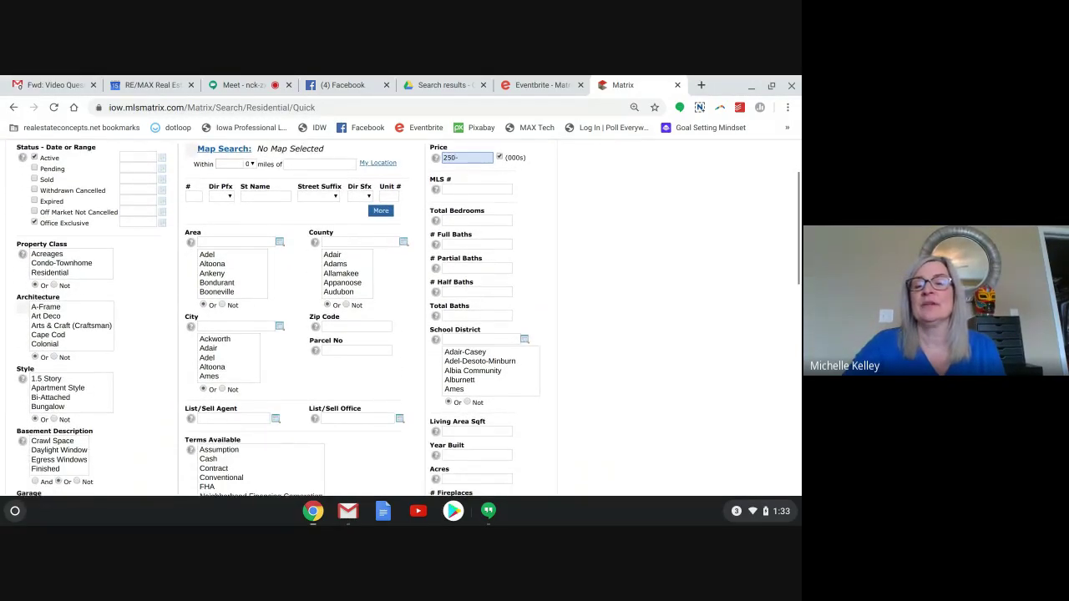
scroll(401, 318, up, 1)
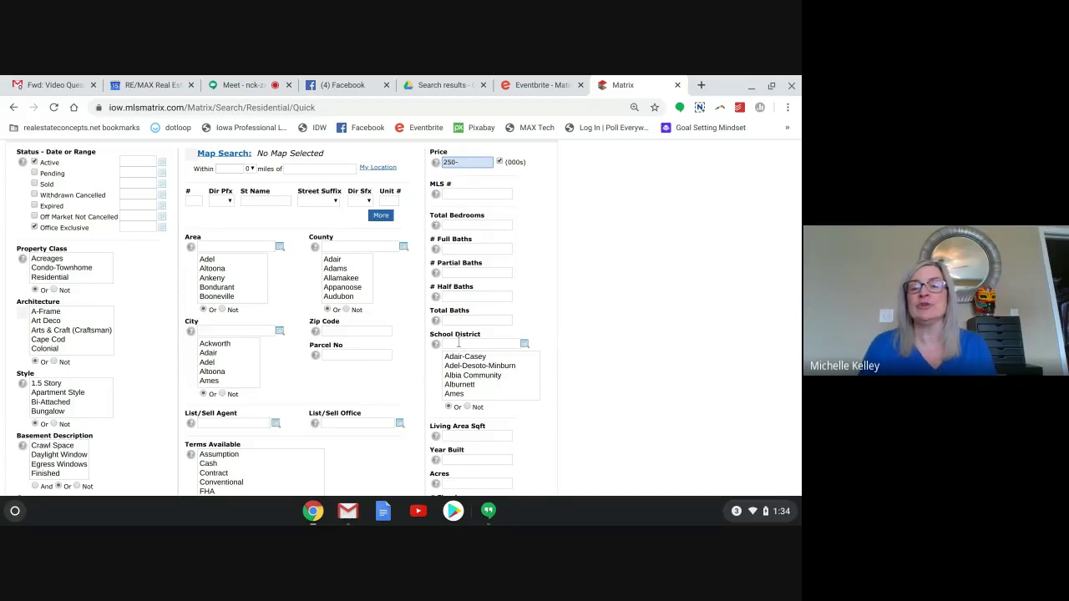
Set Total Bedrooms to 3+ and confirm the count drops to 1059 matches.
click(451, 226)
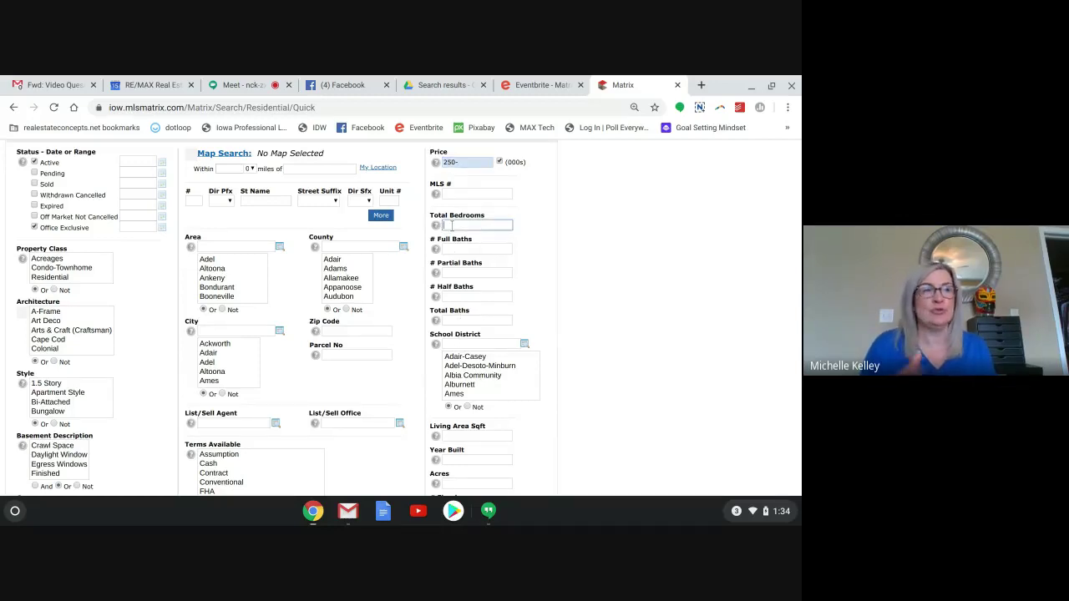
text(3)
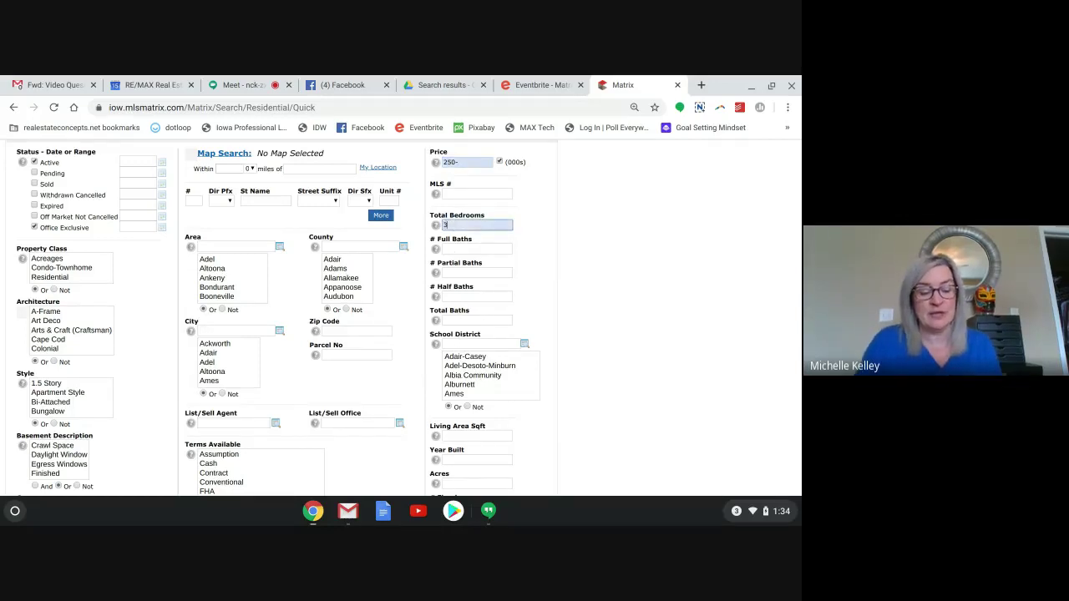
text(+)
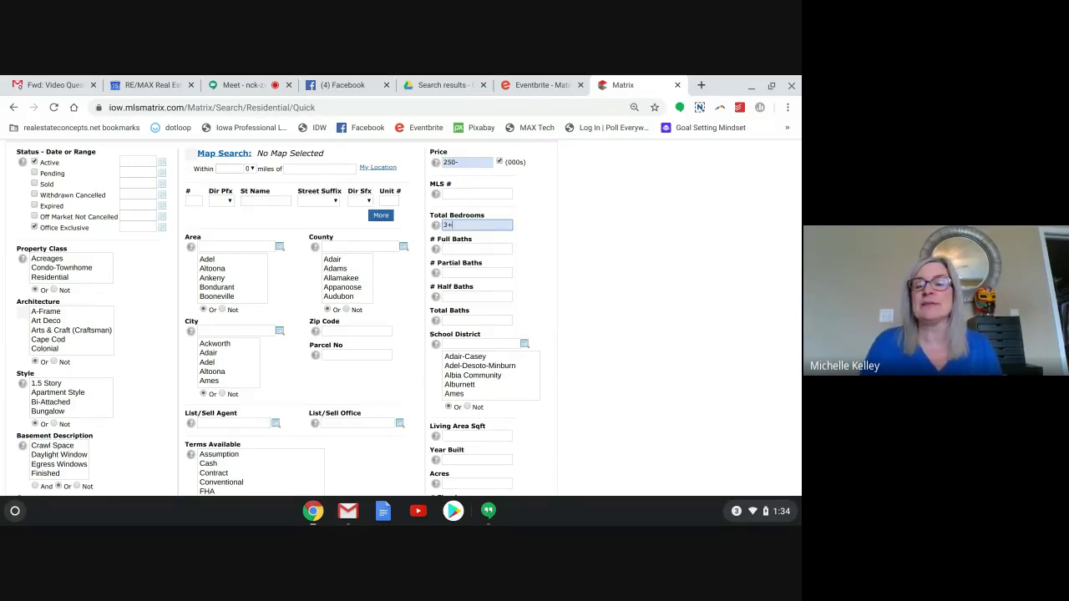
click(534, 289)
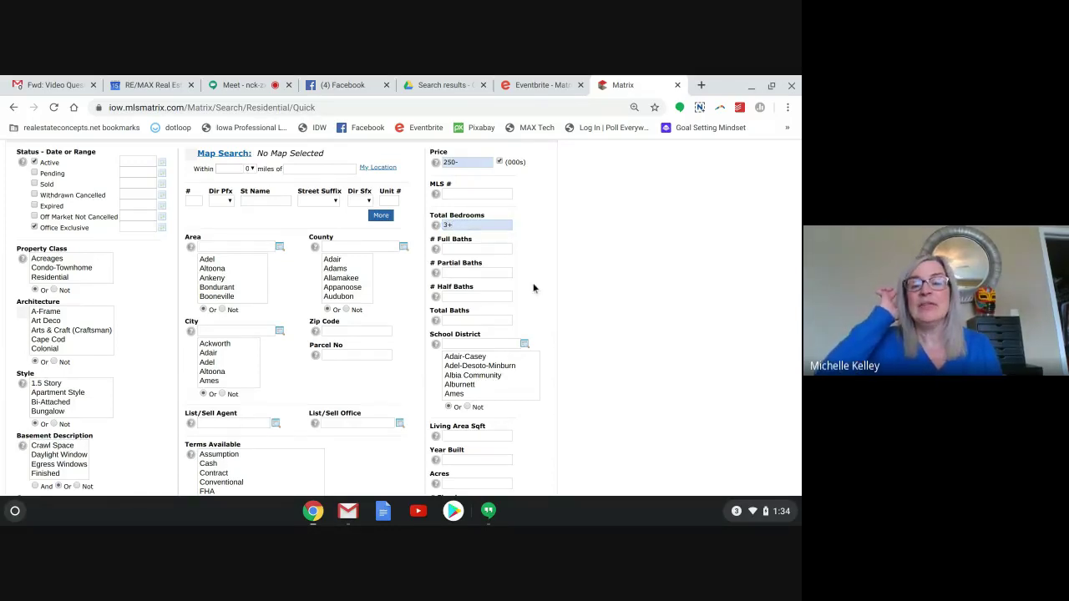
scroll(534, 288, down, 3)
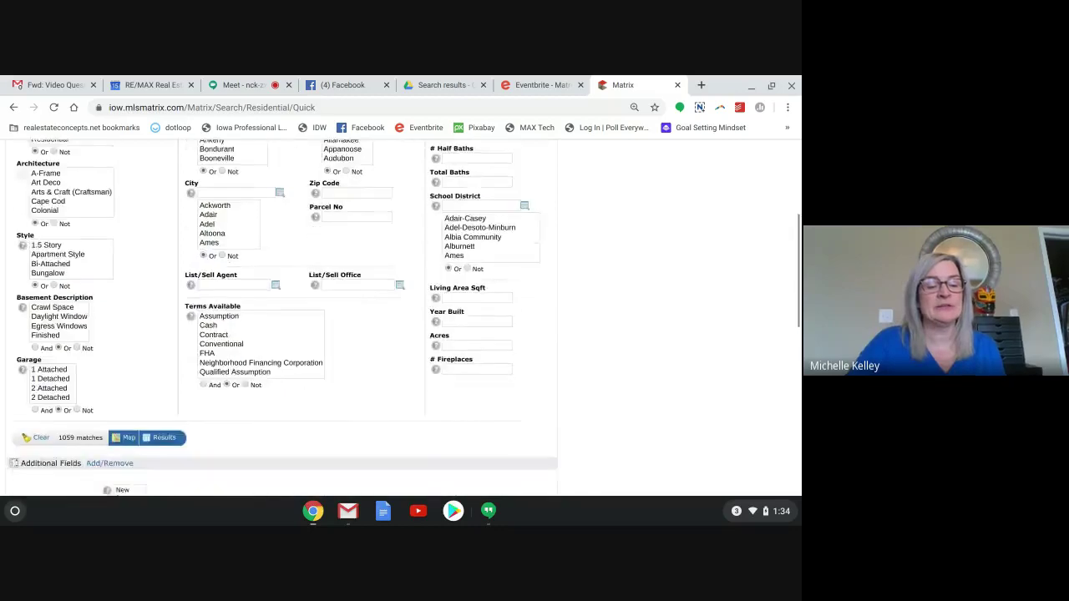
scroll(535, 289, up, 4)
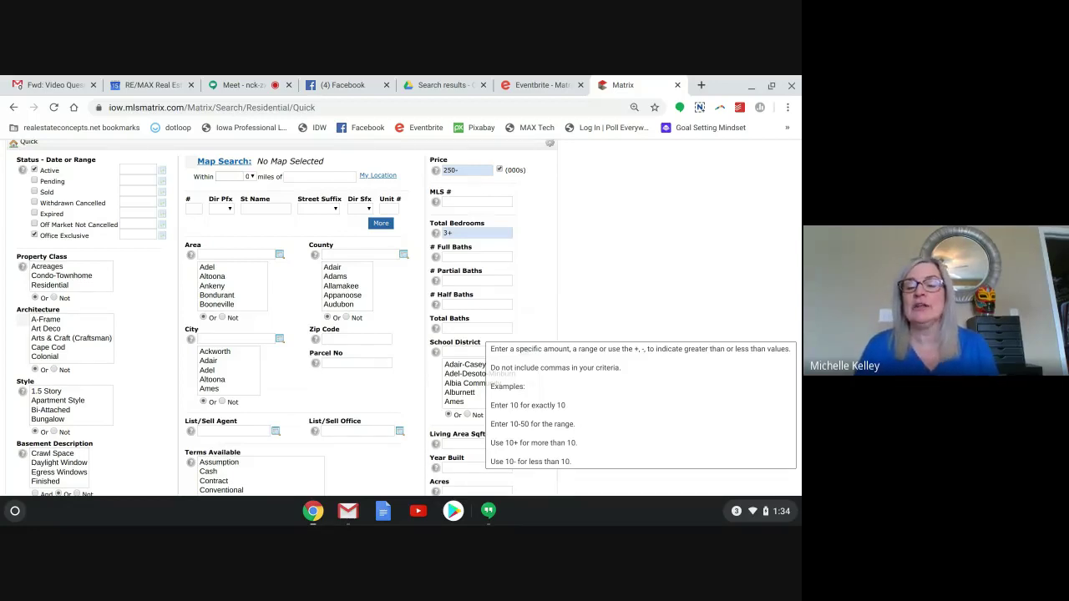
Set Total Baths to 2+ and confirm the count drops to 887 matches.
click(473, 329)
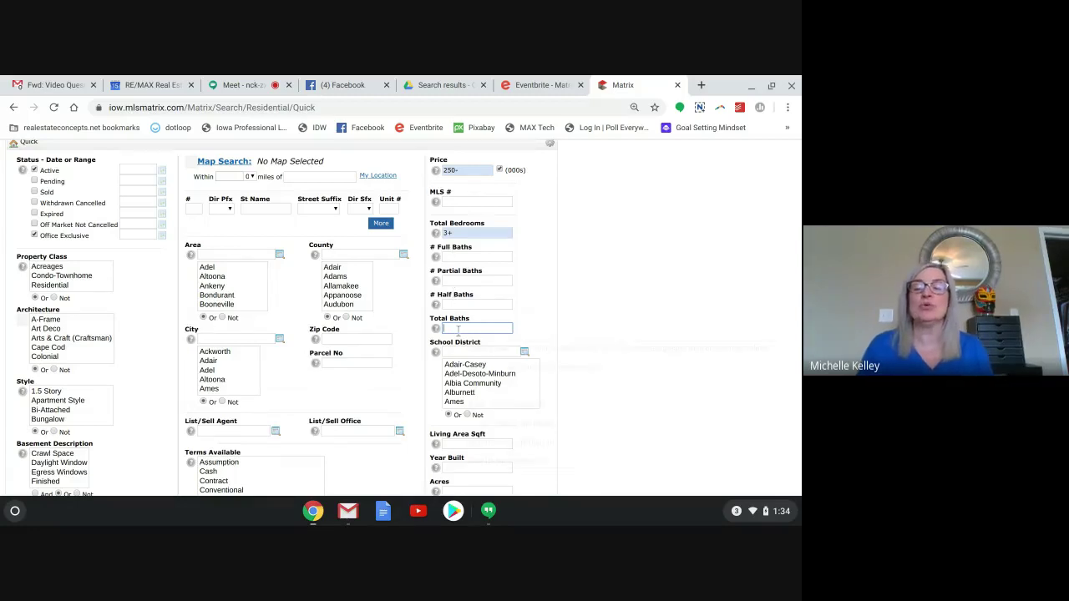
mouse_move(458, 330)
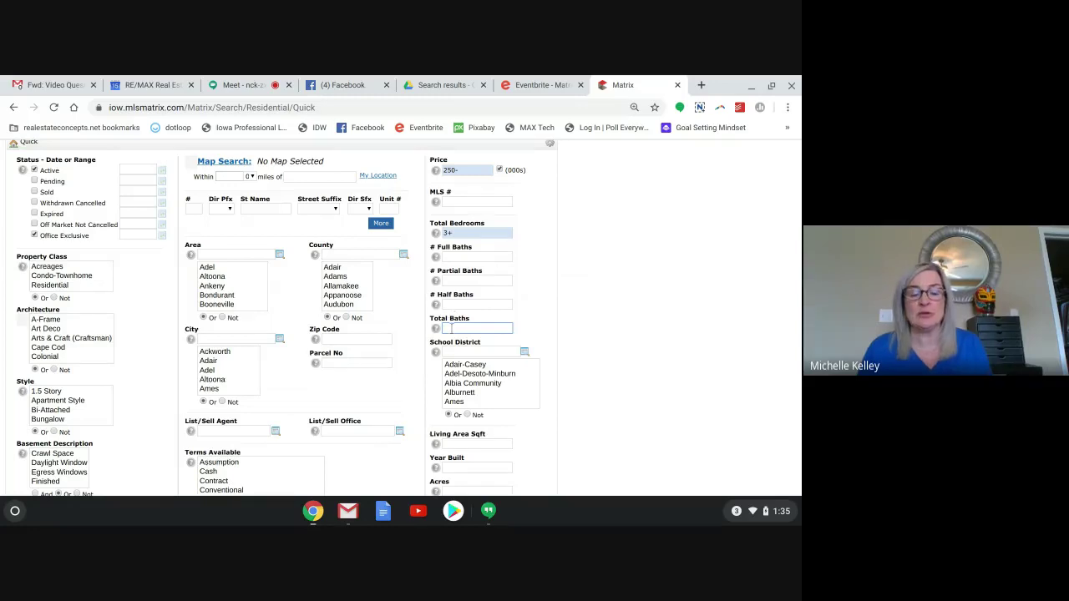
text(2+)
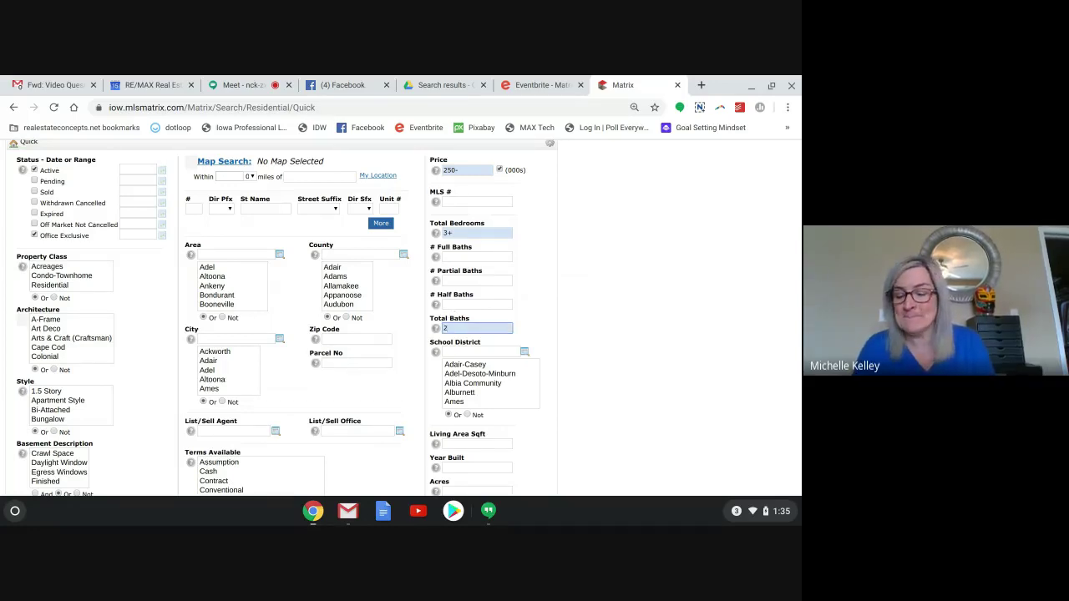
click(535, 336)
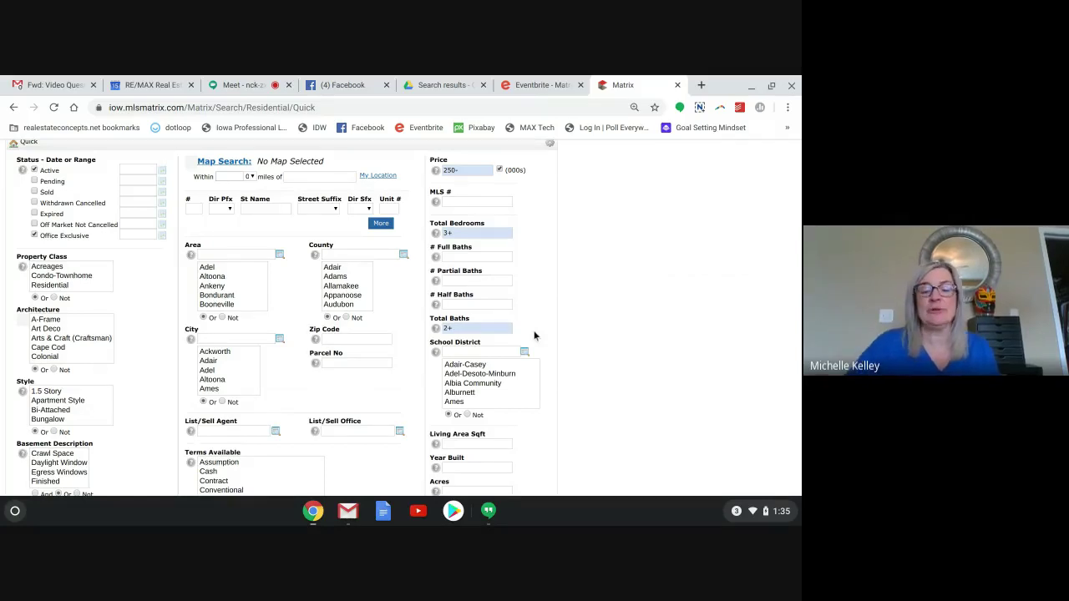
scroll(535, 336, down, 5)
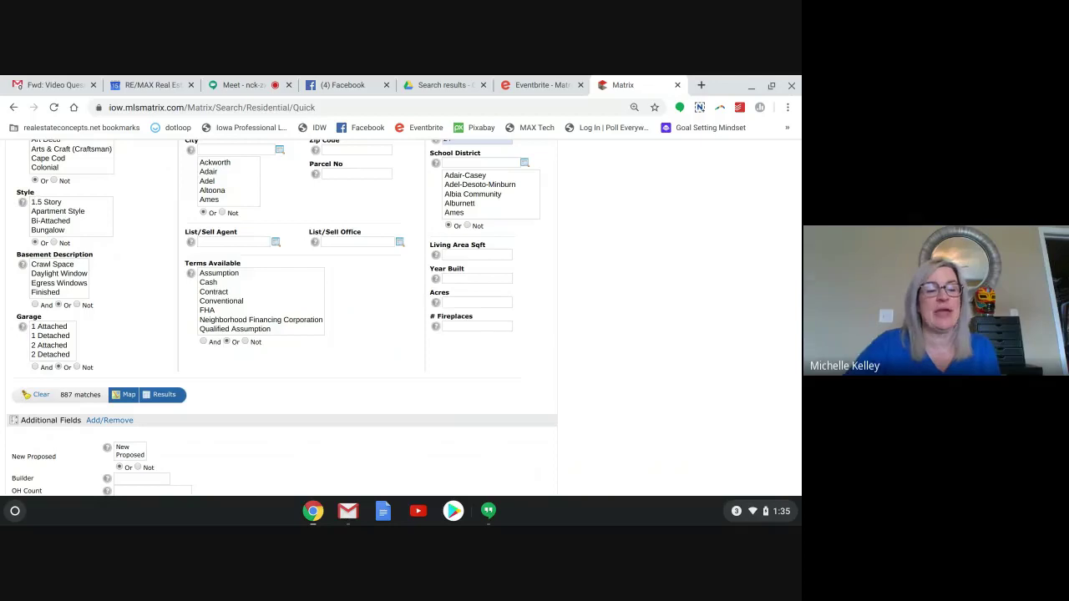
scroll(403, 318, up, 1)
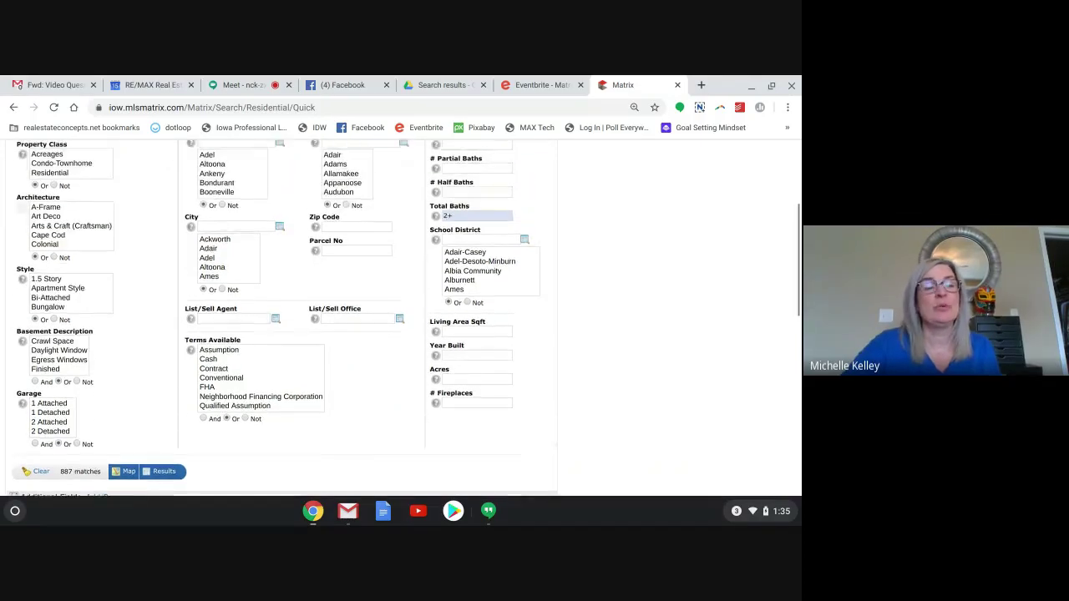
scroll(404, 319, up, 1)
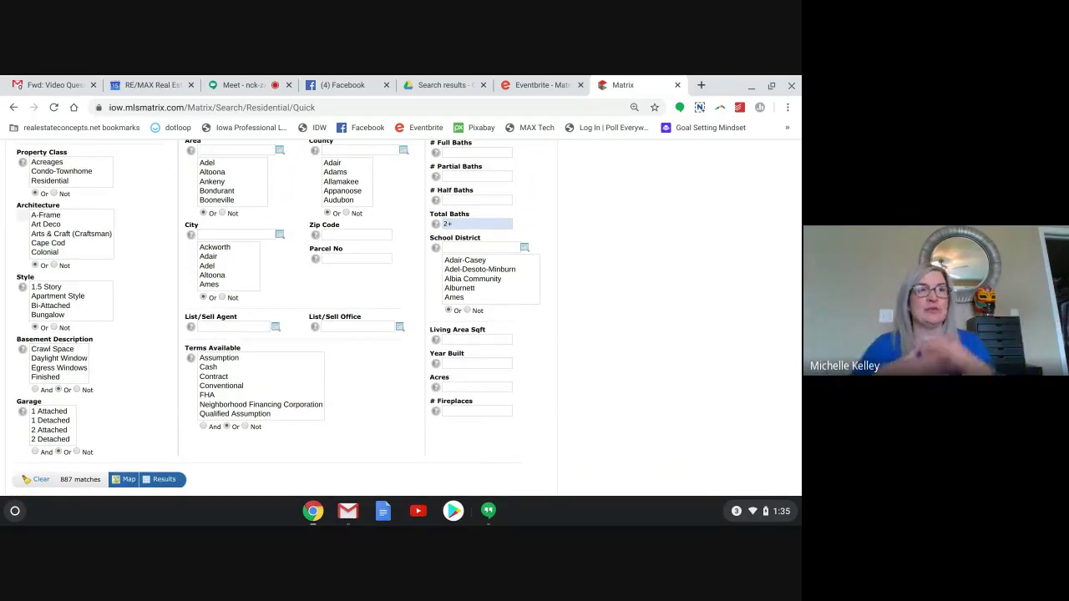
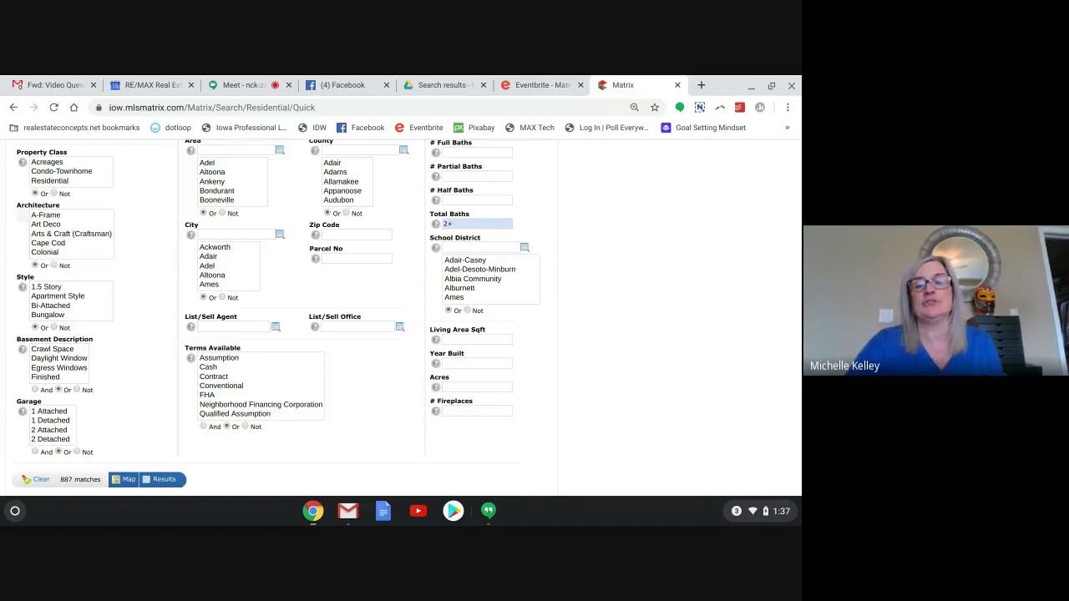
Try Area choices (Altoona, Clive, Des Moines S.West, Downtown), then clear the Area criterion.
scroll(406, 316, up, 1)
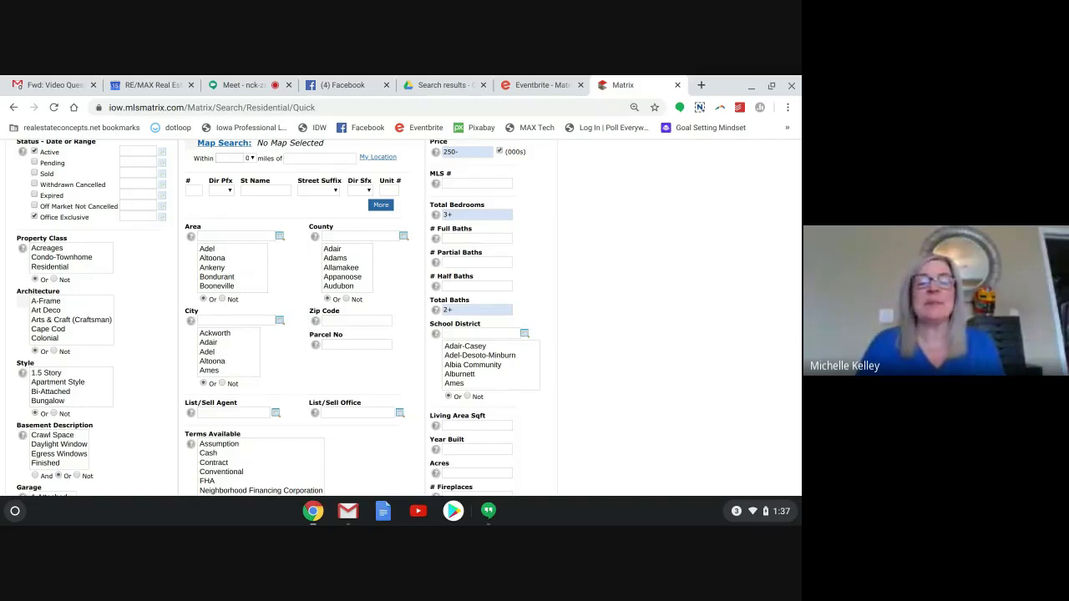
scroll(552, 351, down, 2)
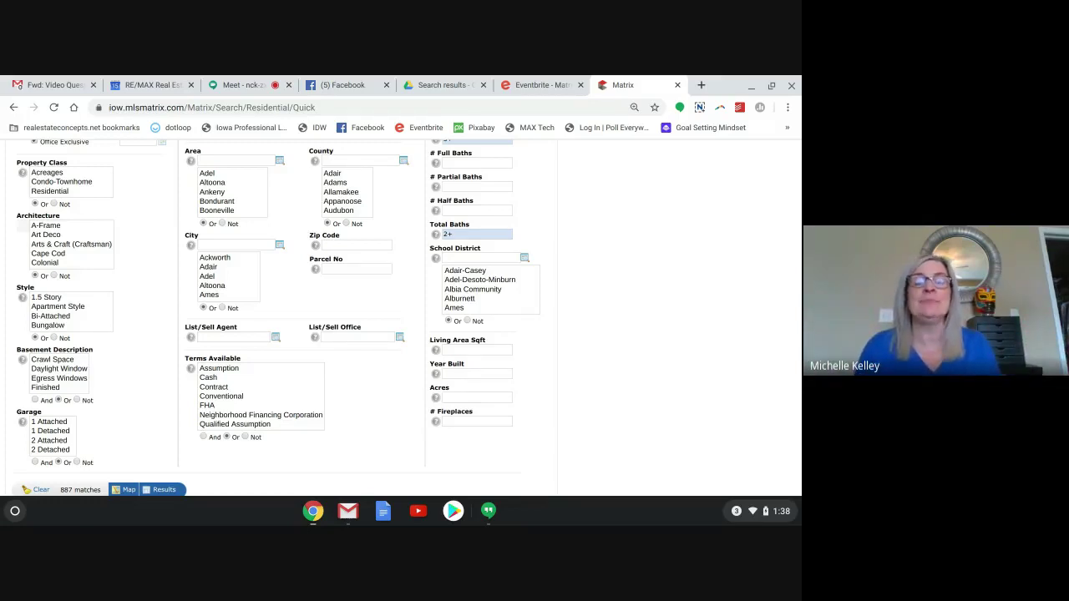
click(339, 243)
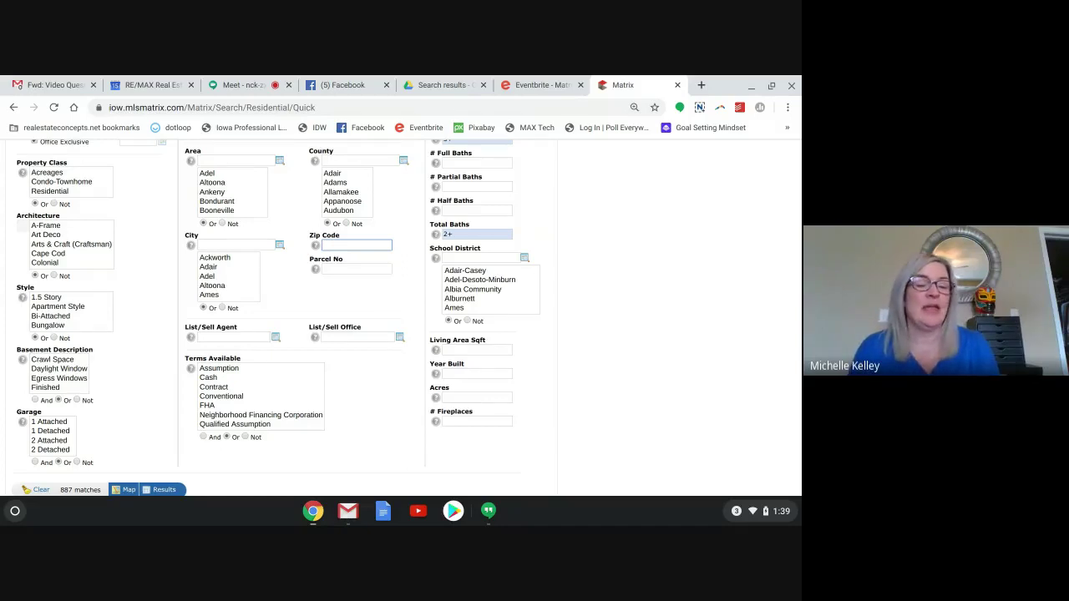
click(215, 184)
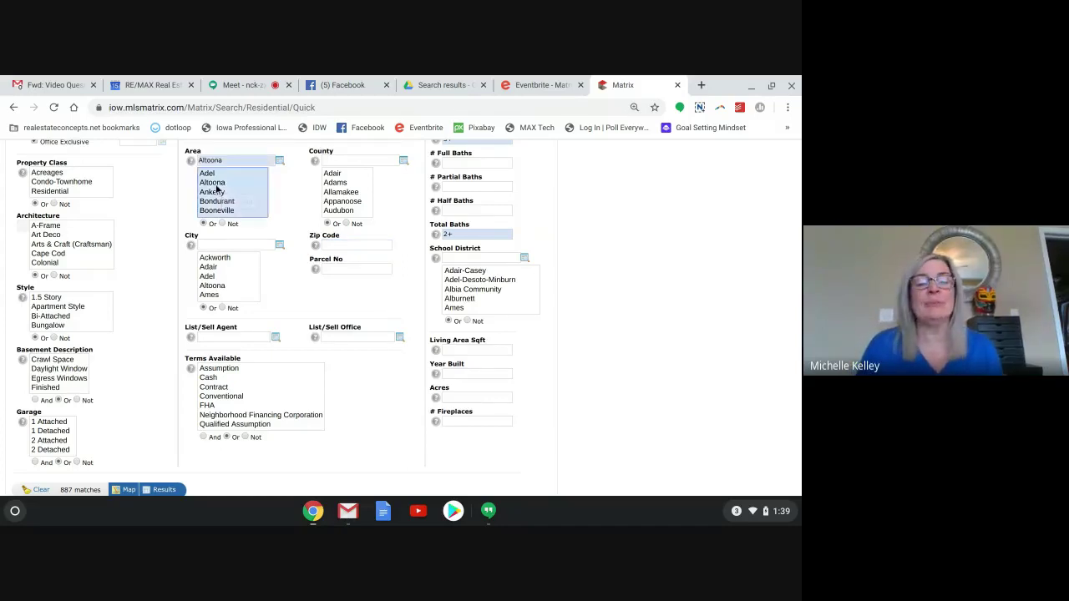
key(Down)
key(Down)
key(Down)
key(Down)
key(Down)
key(Down)
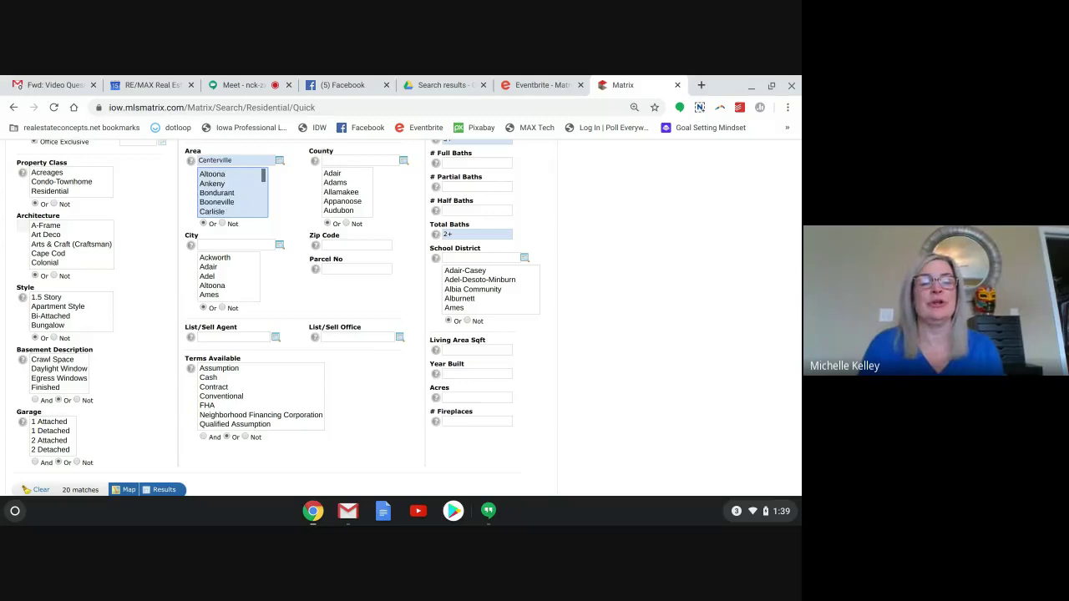
key(Down)
key(Down)
key(Down)
key(Down)
key(Down)
key(Down)
key(Down)
key(Down)
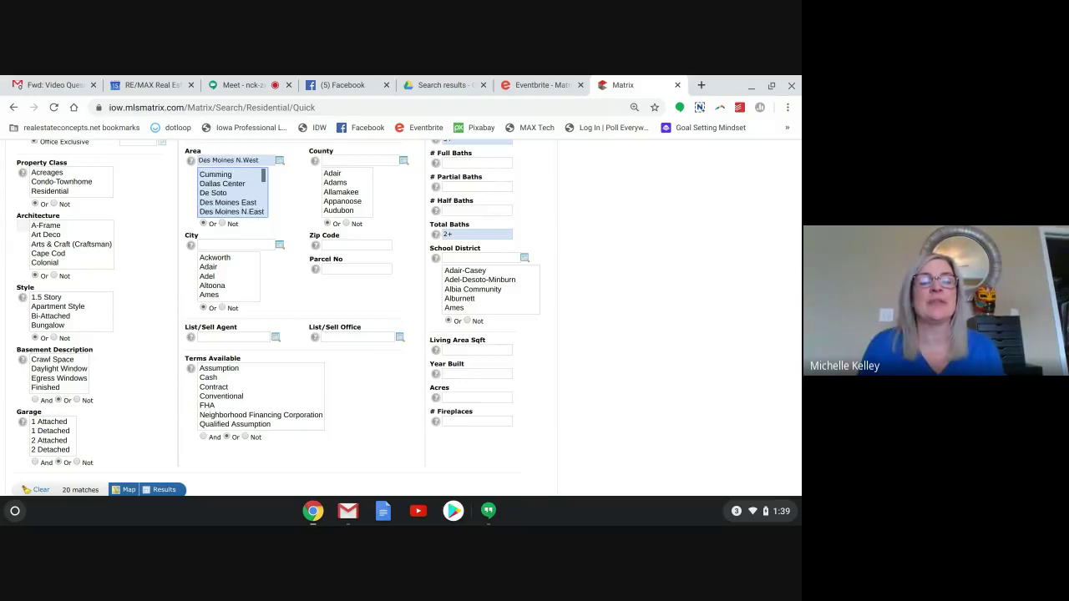
key(Down)
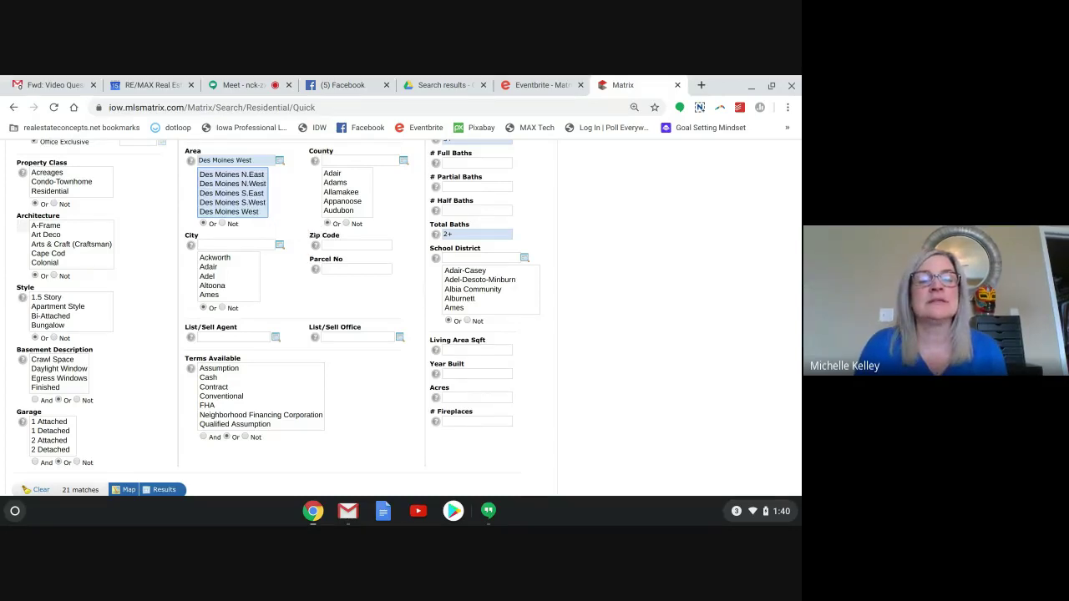
scroll(258, 212, down, 1)
ctrl+click(221, 211)
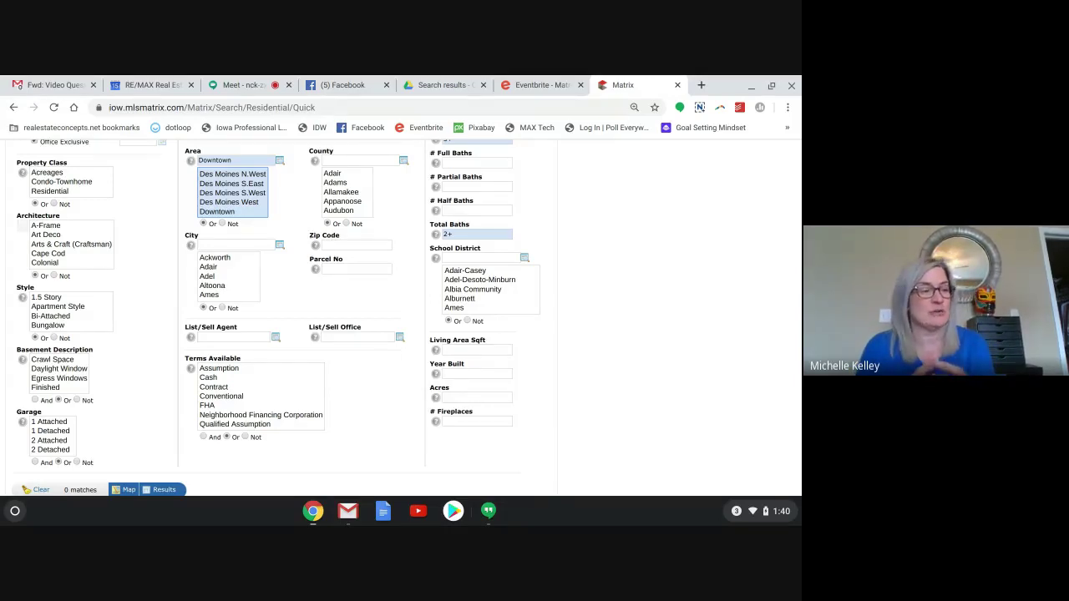
click(243, 163)
key(BackSpace)
key(BackSpace)
key(BackSpace)
key(BackSpace)
key(BackSpace)
key(BackSpace)
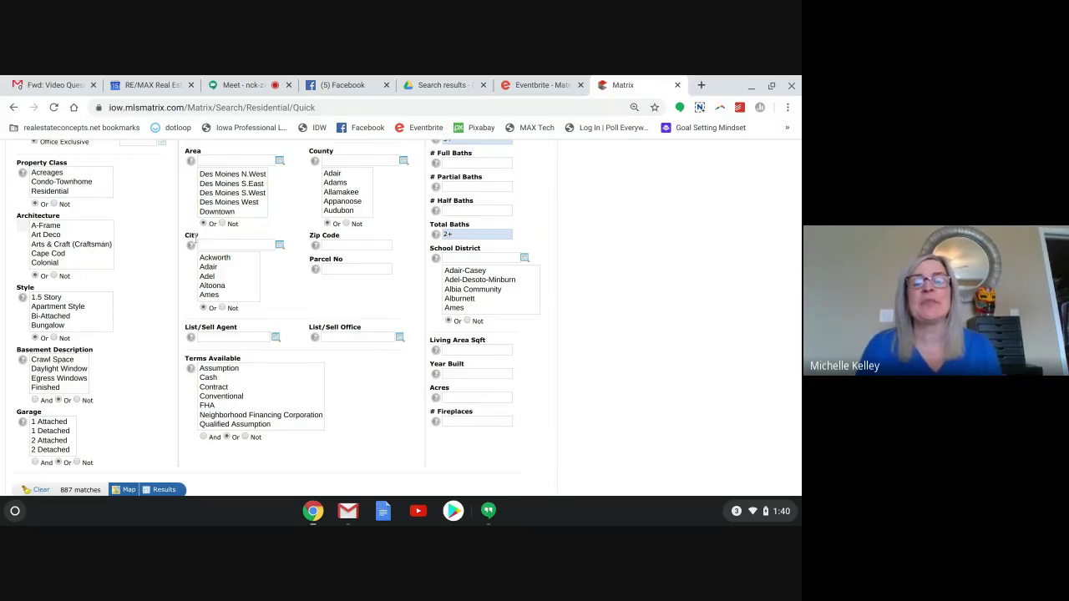
Open the City 'Find the value' lookup listing all 429 cities.
click(205, 243)
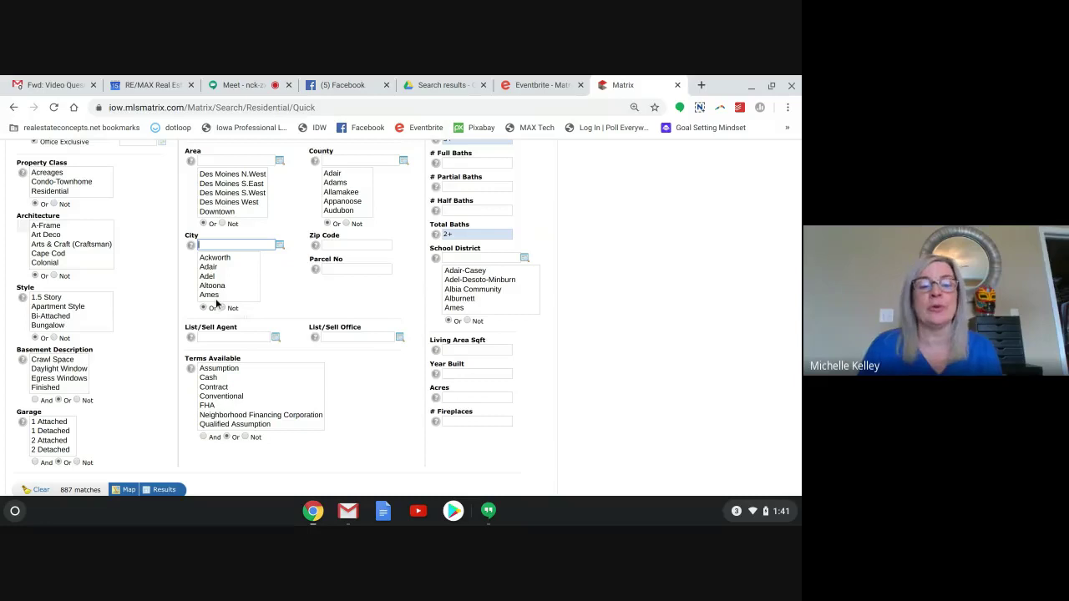
mouse_move(208, 242)
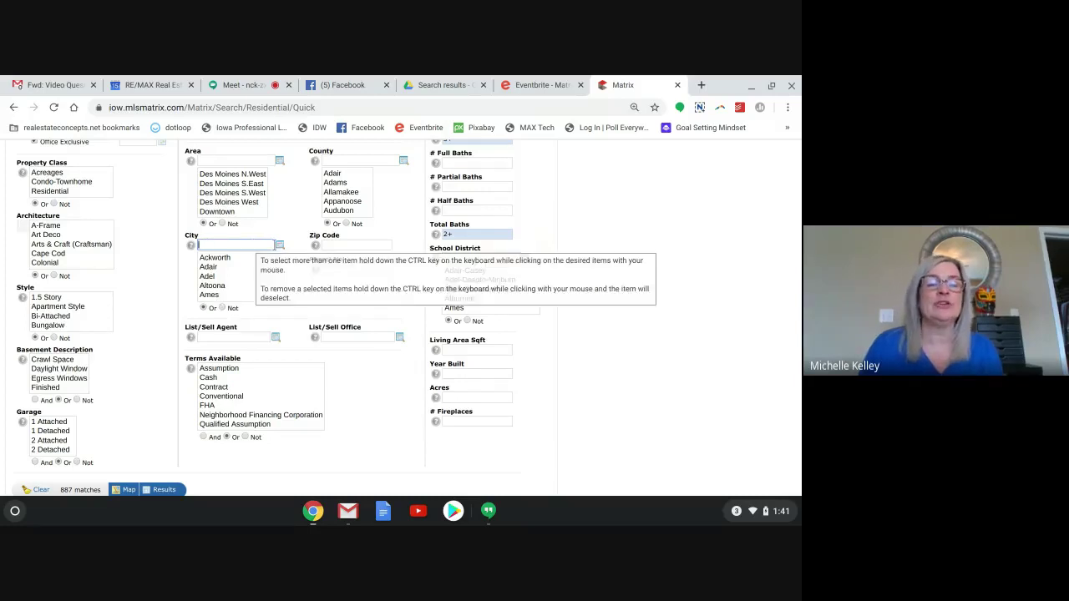
click(279, 245)
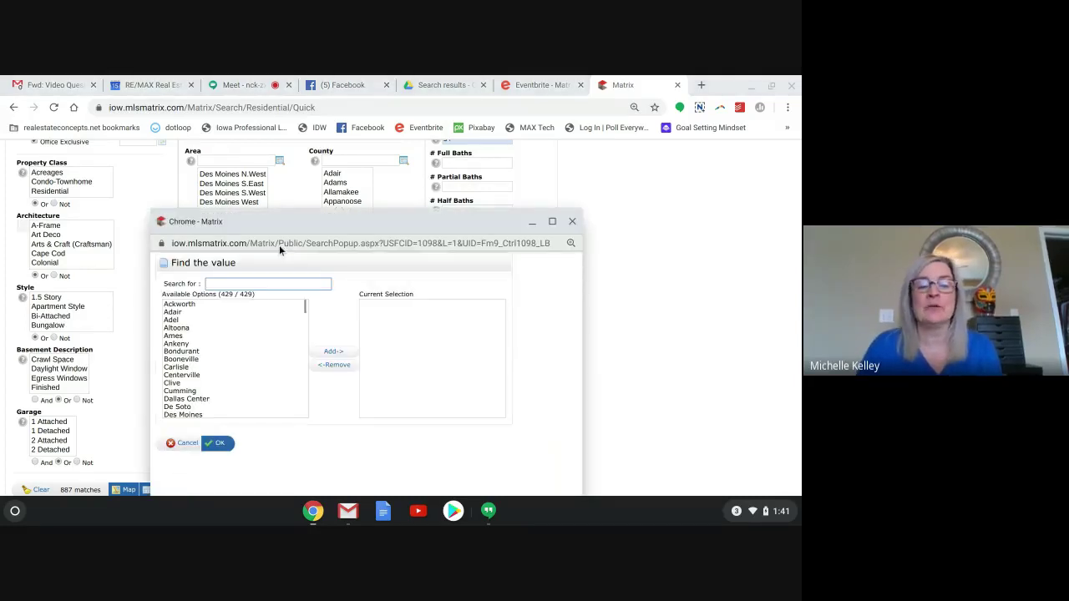
Reopen the city lookup and add Clive to the current selection.
scroll(401, 317, down, 2)
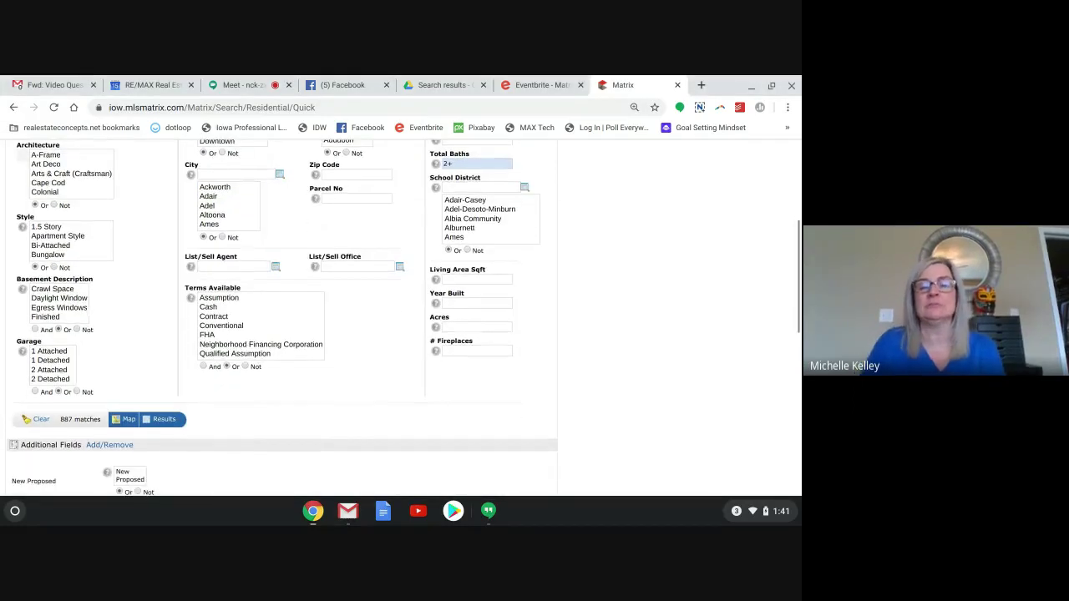
scroll(401, 317, up, 1)
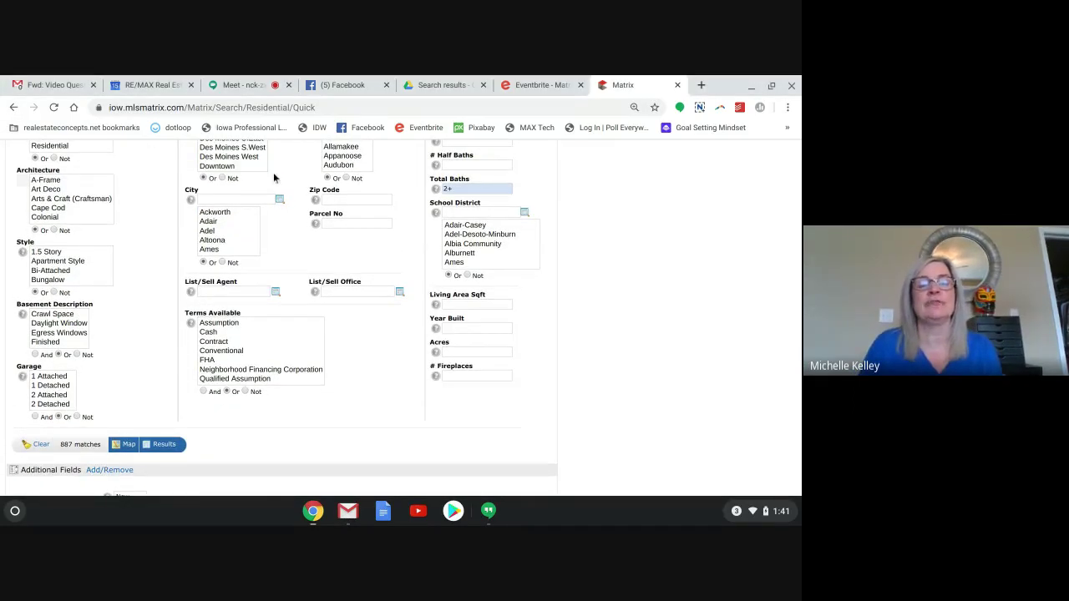
click(280, 199)
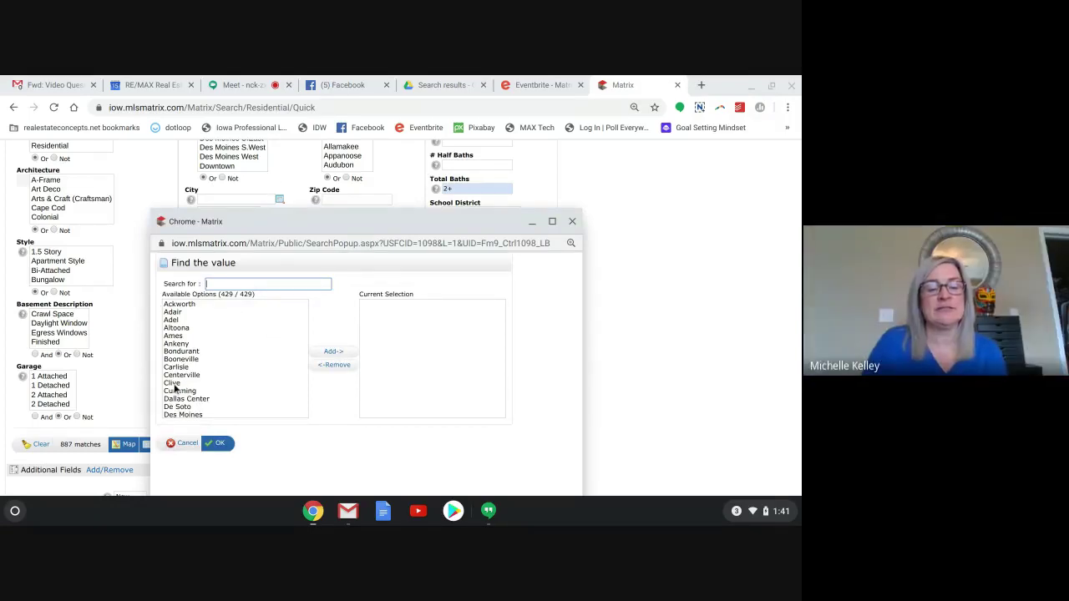
click(173, 383)
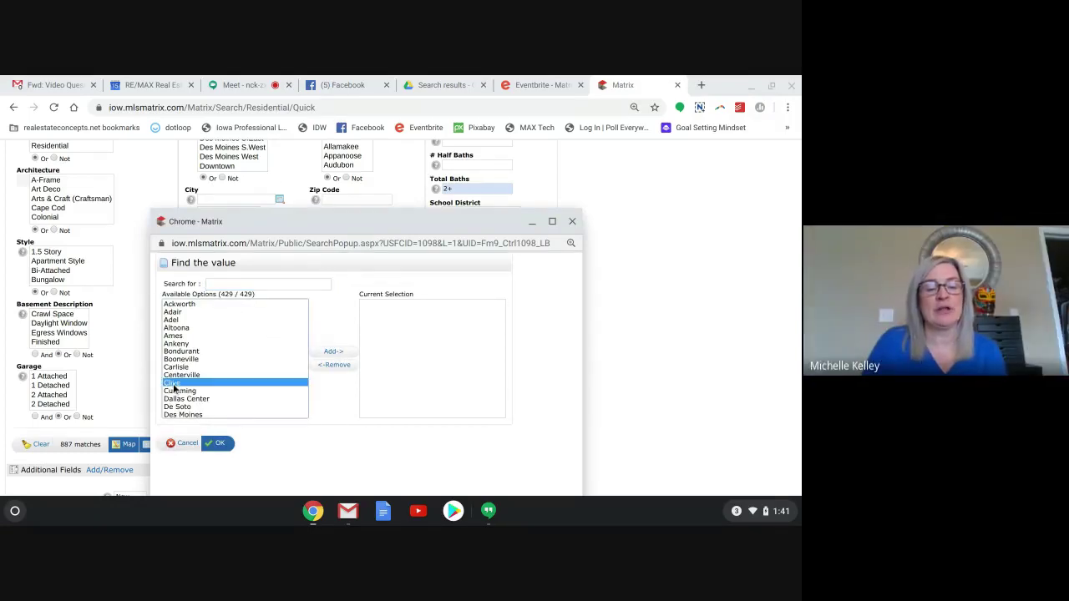
click(340, 354)
Add Urbandale, Waukee and West Des Moines, then confirm the city selection.
scroll(210, 398, down, 1)
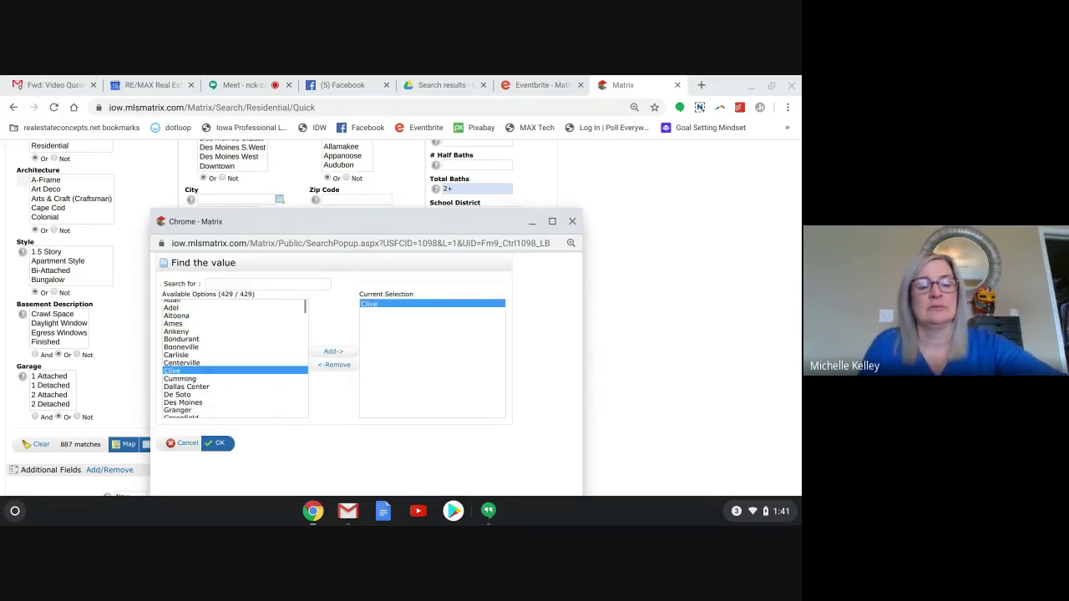
scroll(209, 398, down, 5)
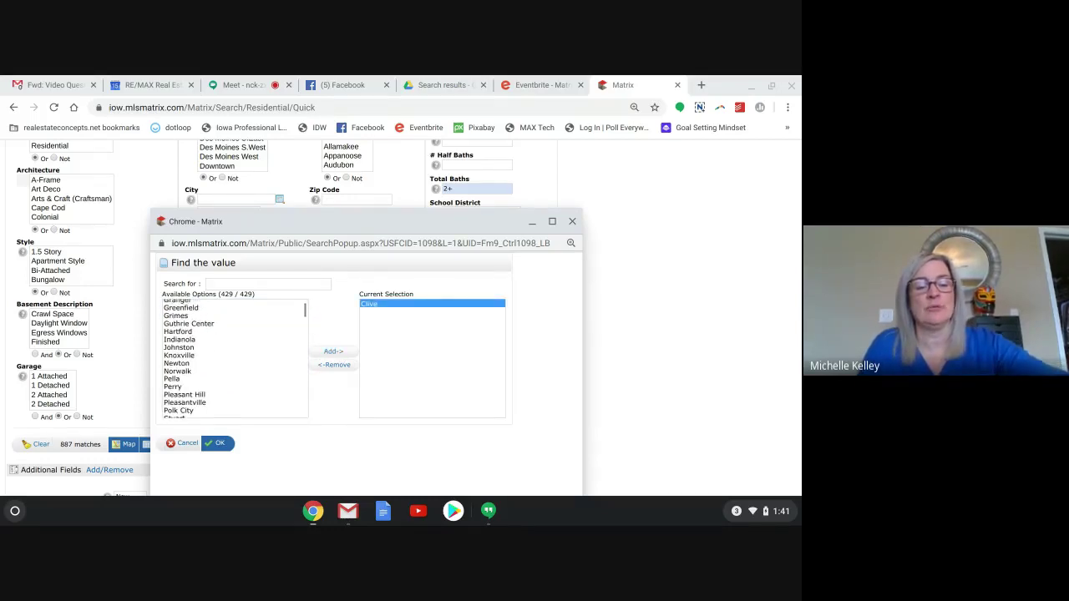
scroll(208, 369, down, 1)
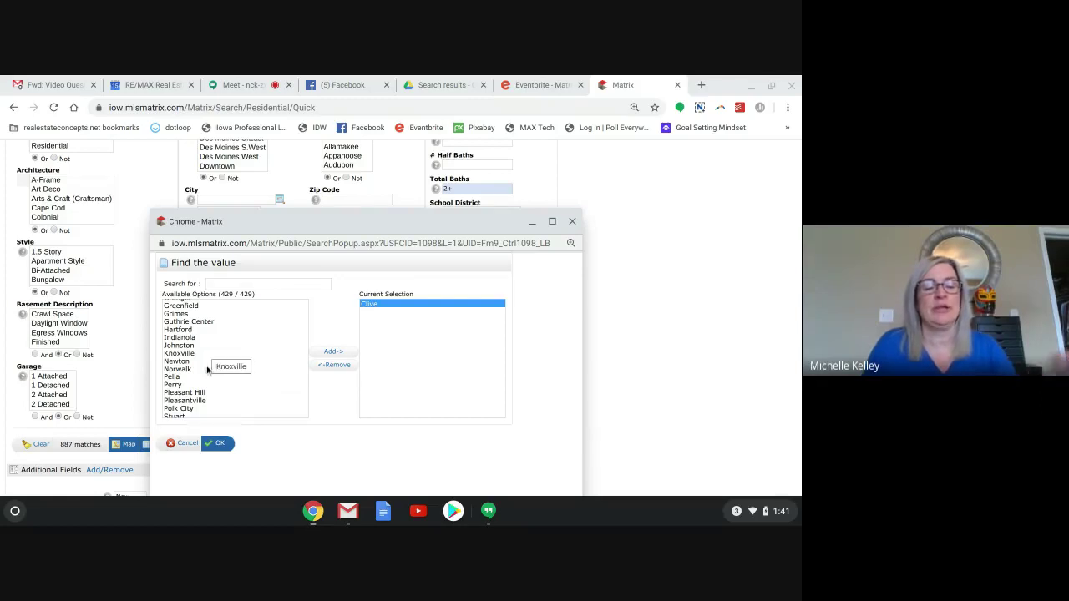
scroll(209, 351, down, 3)
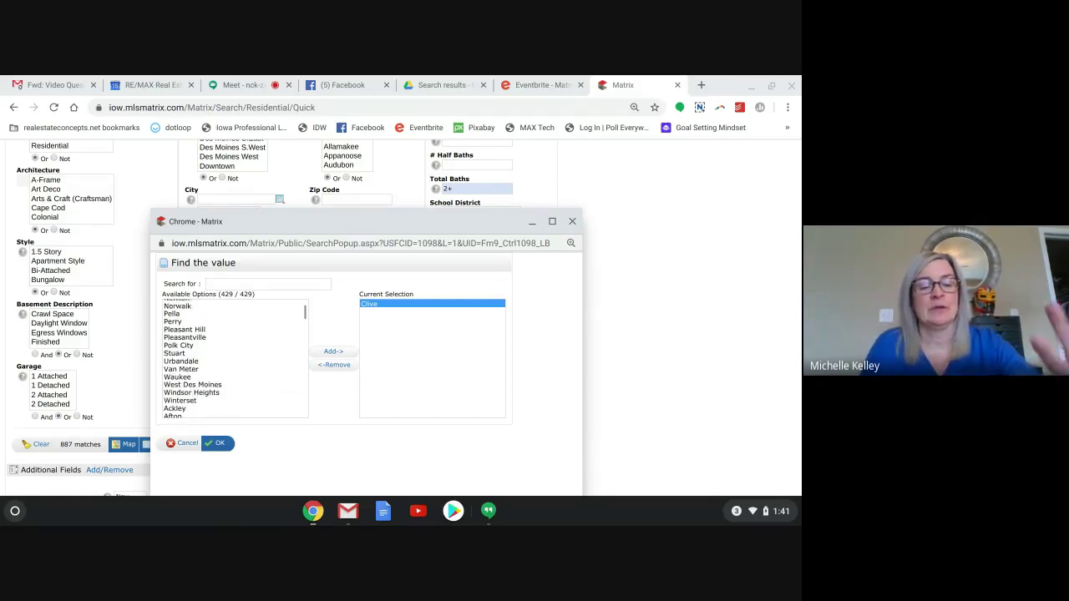
double_click(171, 360)
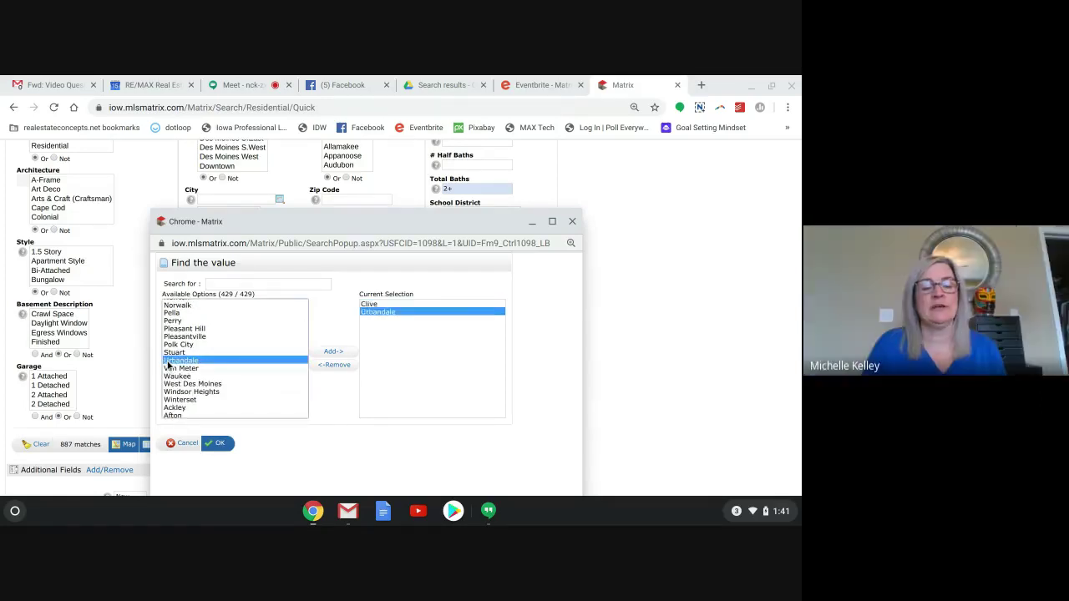
double_click(177, 376)
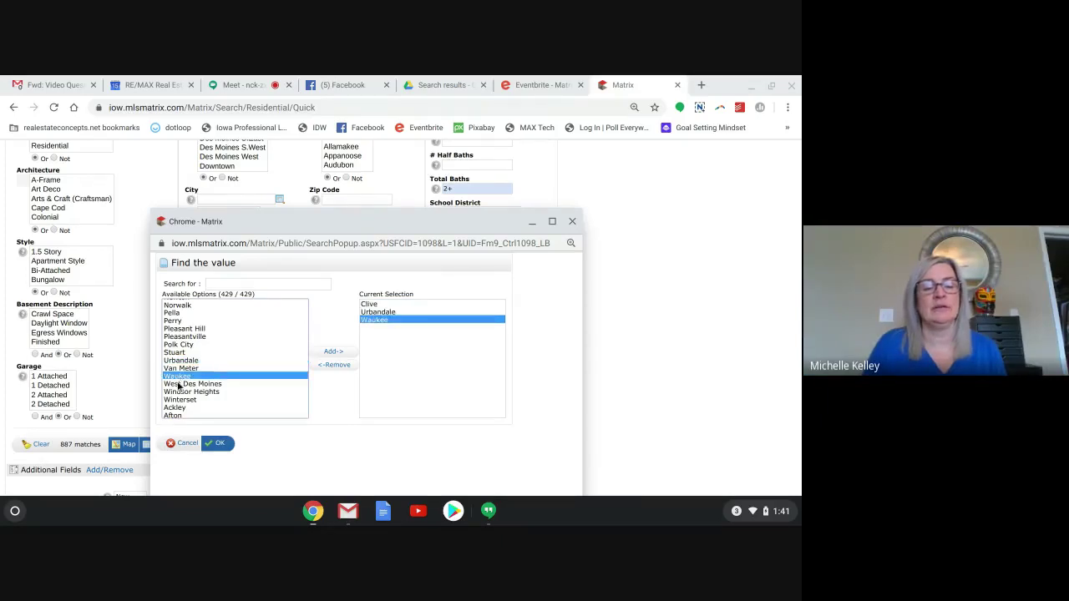
double_click(179, 384)
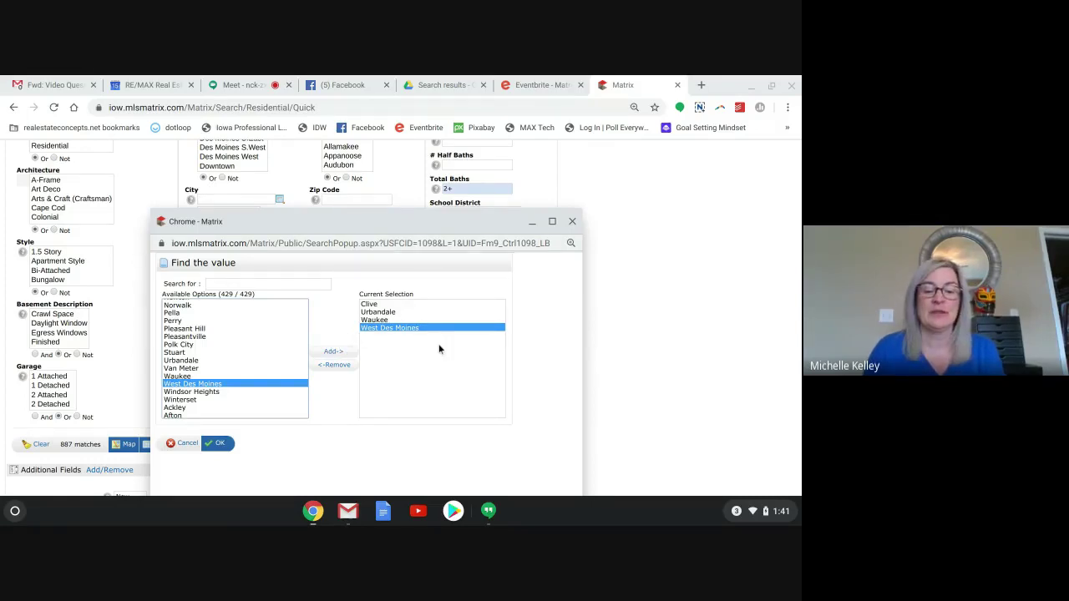
click(224, 443)
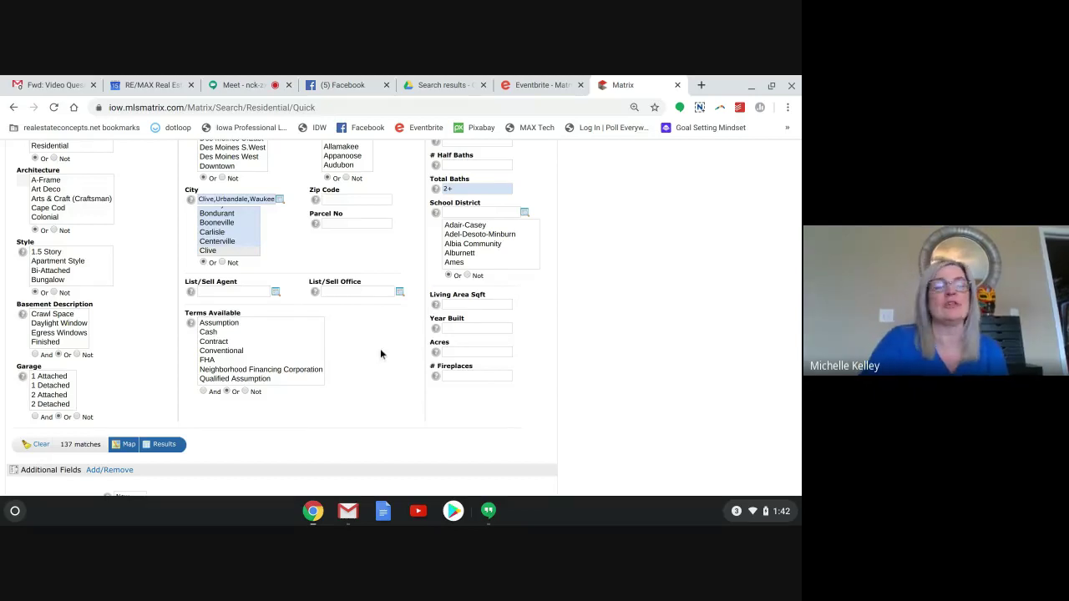
scroll(380, 355, up, 2)
scroll(159, 296, up, 2)
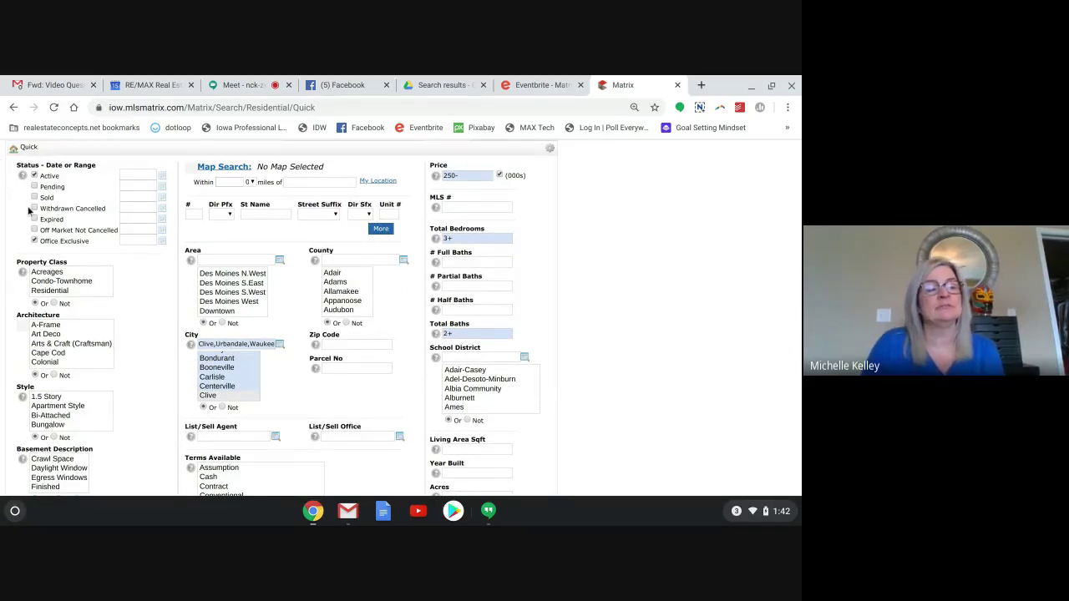
Select all three property classes and bring the 57-match count into view.
scroll(17, 233, down, 2)
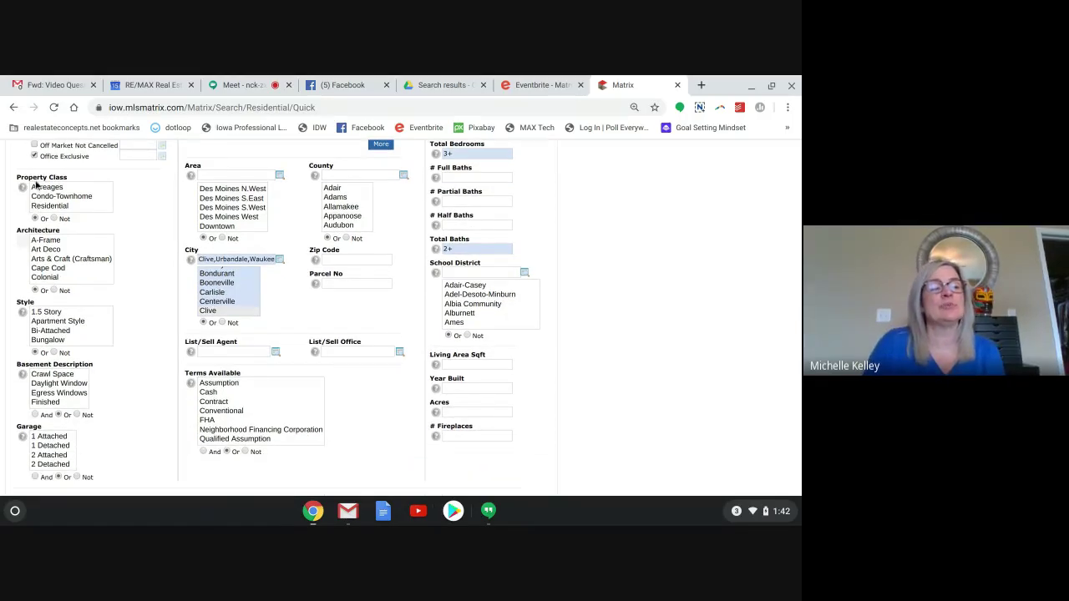
drag(42, 187, 45, 209)
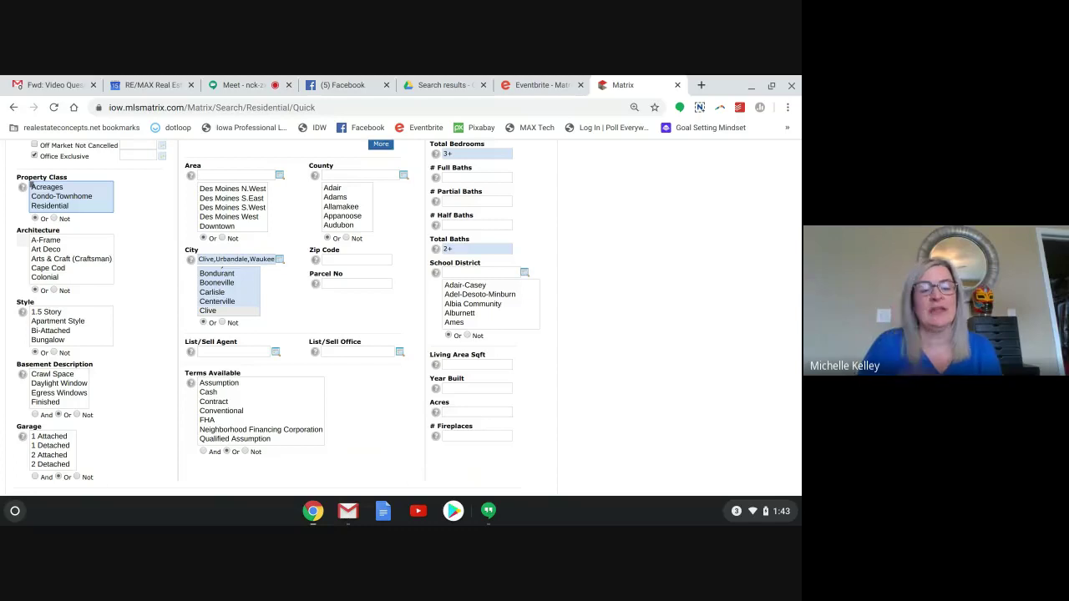
click(133, 237)
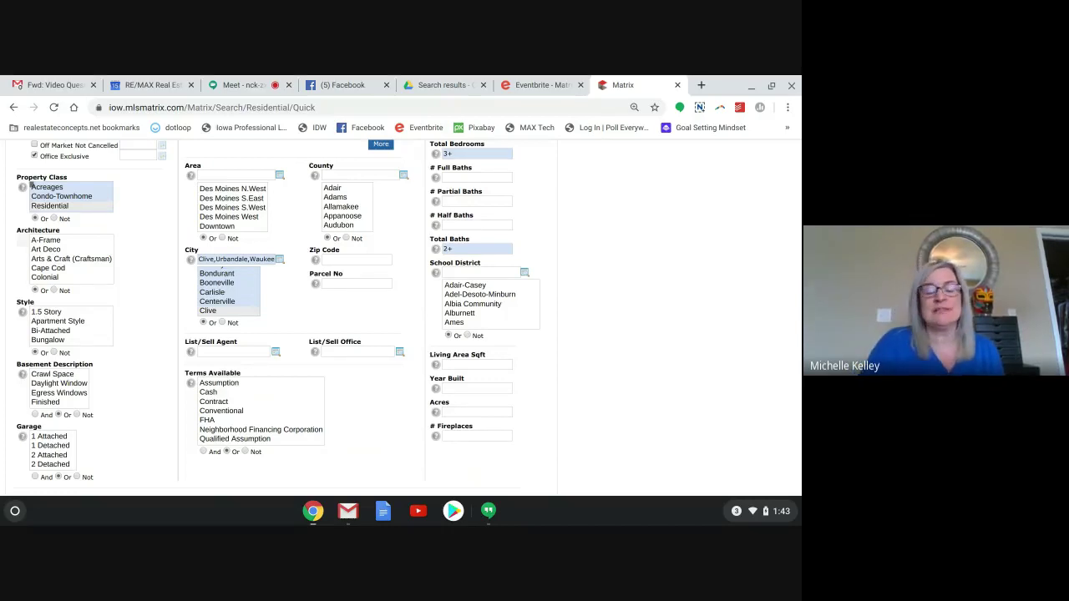
scroll(31, 185, down, 2)
scroll(31, 208, up, 3)
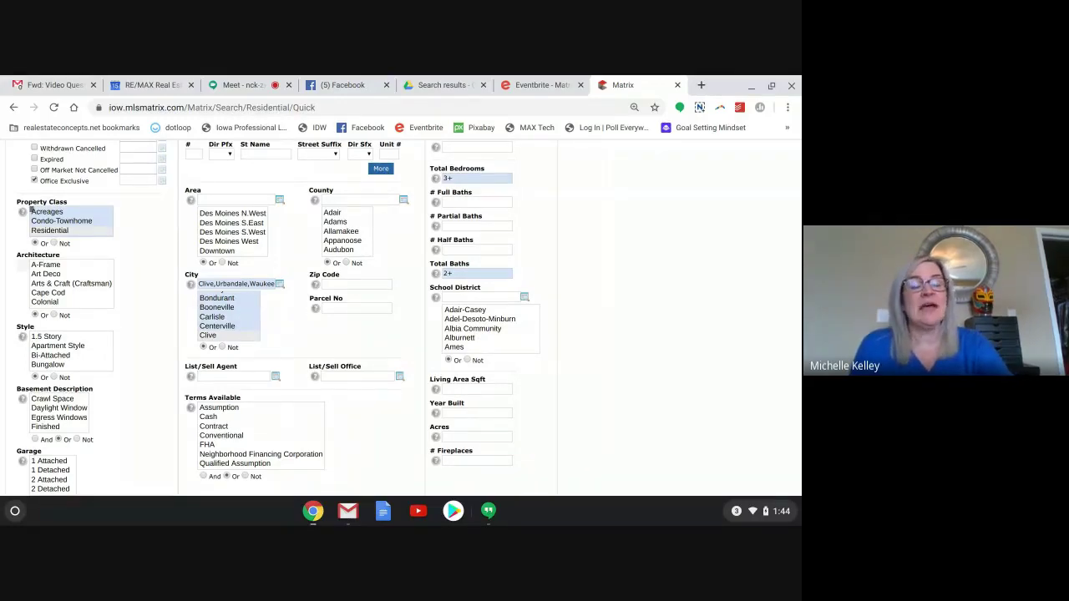
scroll(31, 211, down, 2)
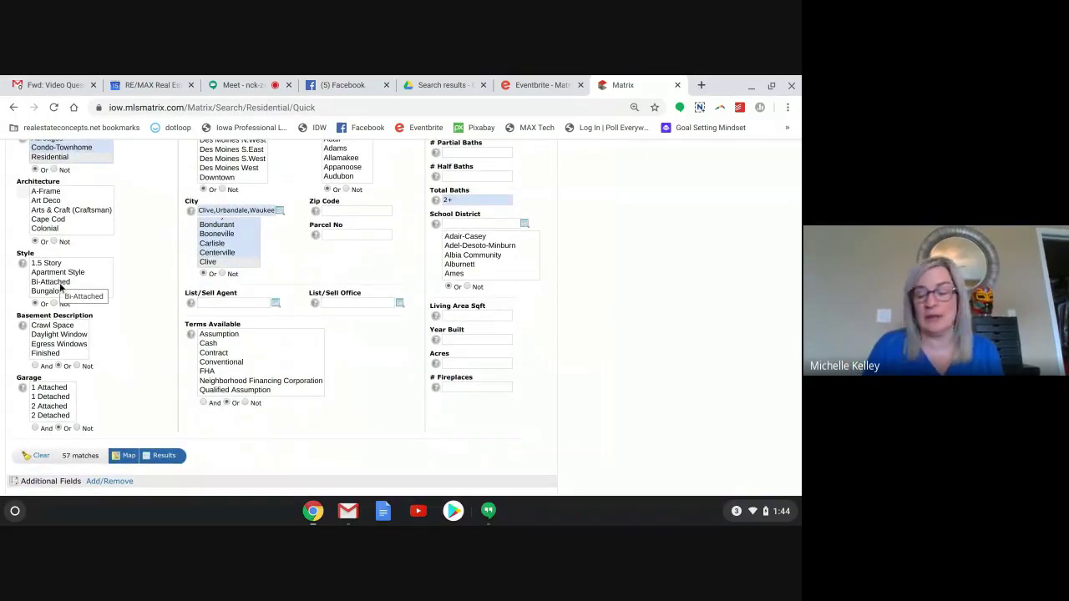
Select Manufactured Home, Ranch, Ranch-Raised and See Remarks in the Style list, leaving 0 matches.
scroll(83, 276, down, 1)
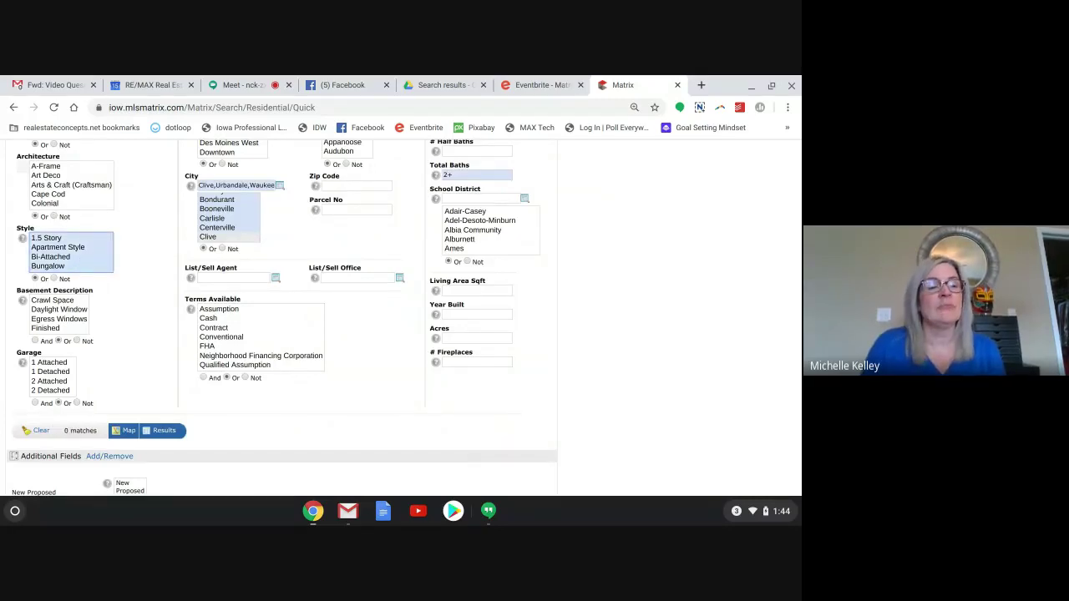
scroll(80, 261, down, 1)
scroll(71, 252, down, 5)
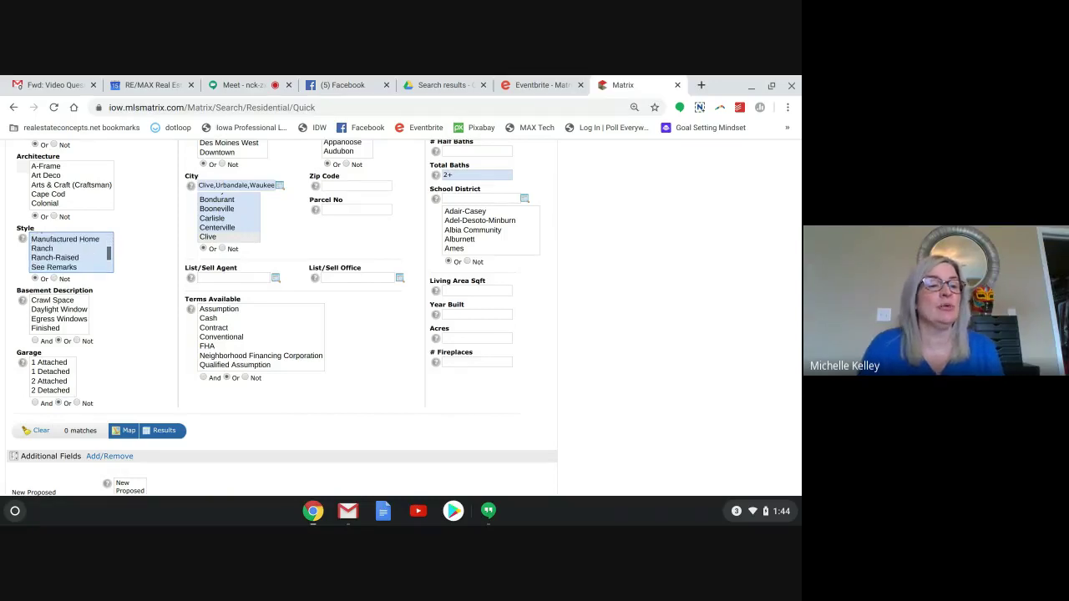
scroll(71, 252, down, 4)
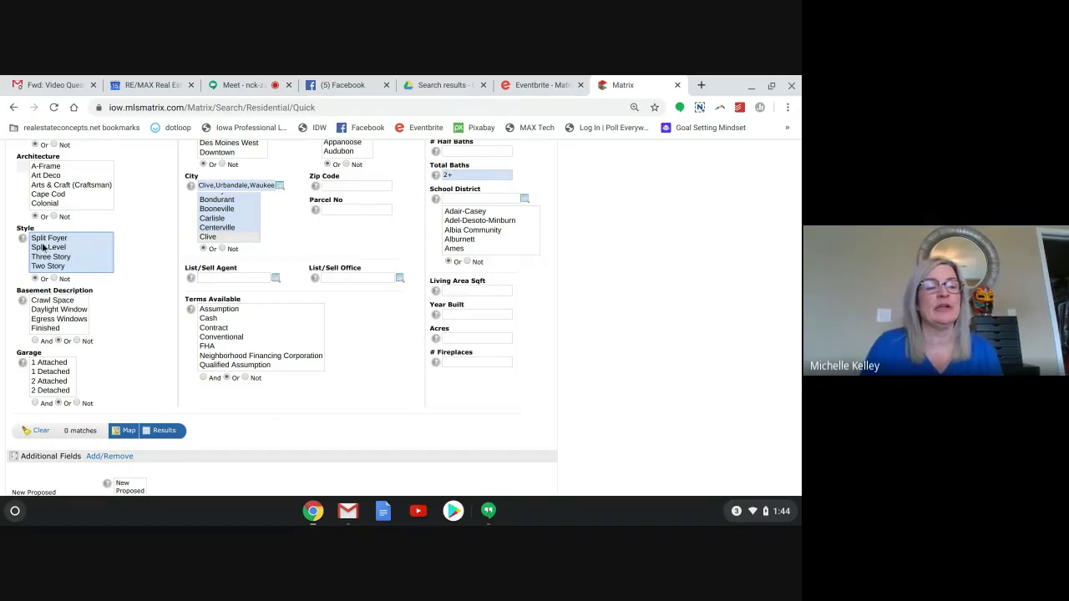
scroll(60, 253, up, 4)
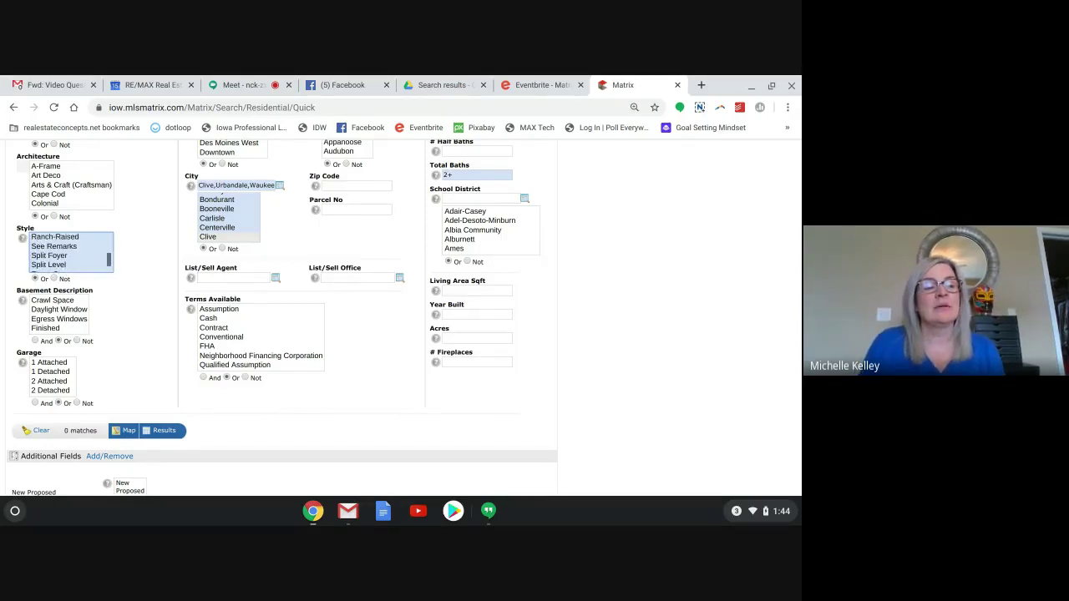
scroll(67, 250, up, 3)
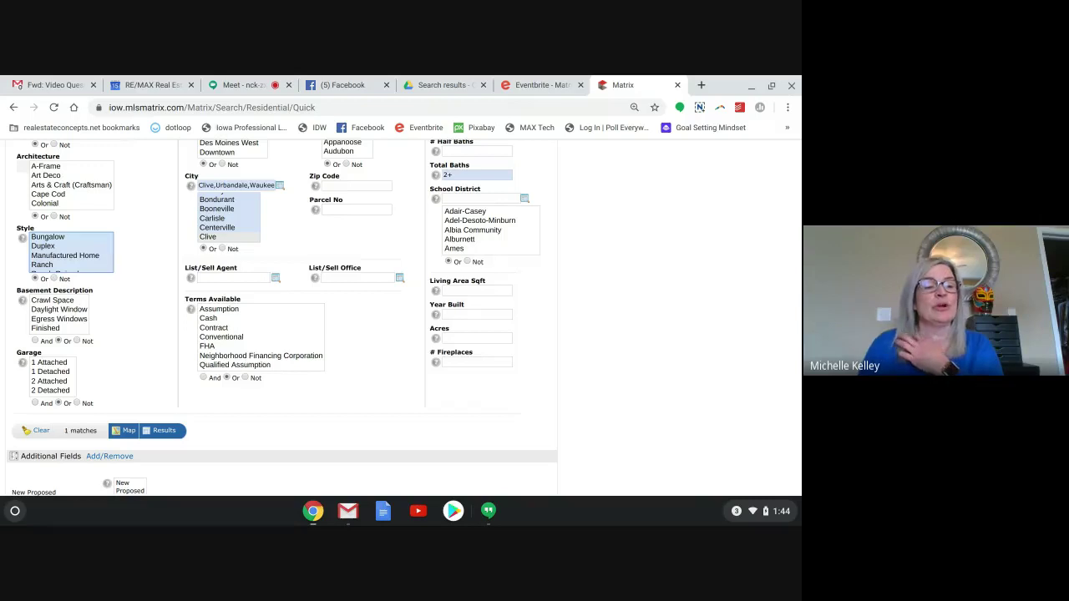
scroll(71, 251, up, 2)
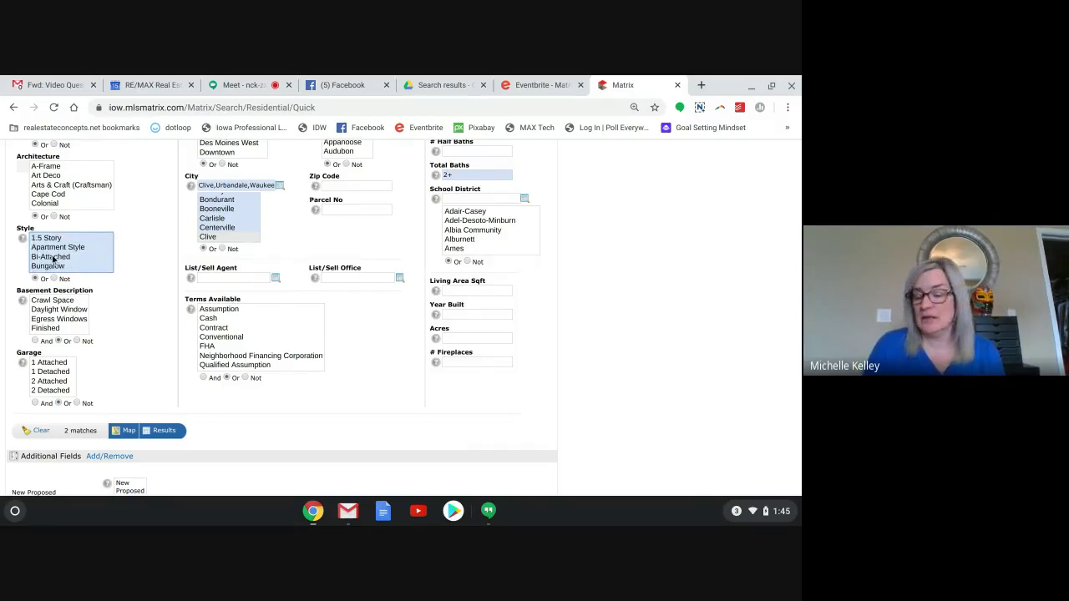
scroll(56, 259, down, 2)
scroll(67, 252, down, 2)
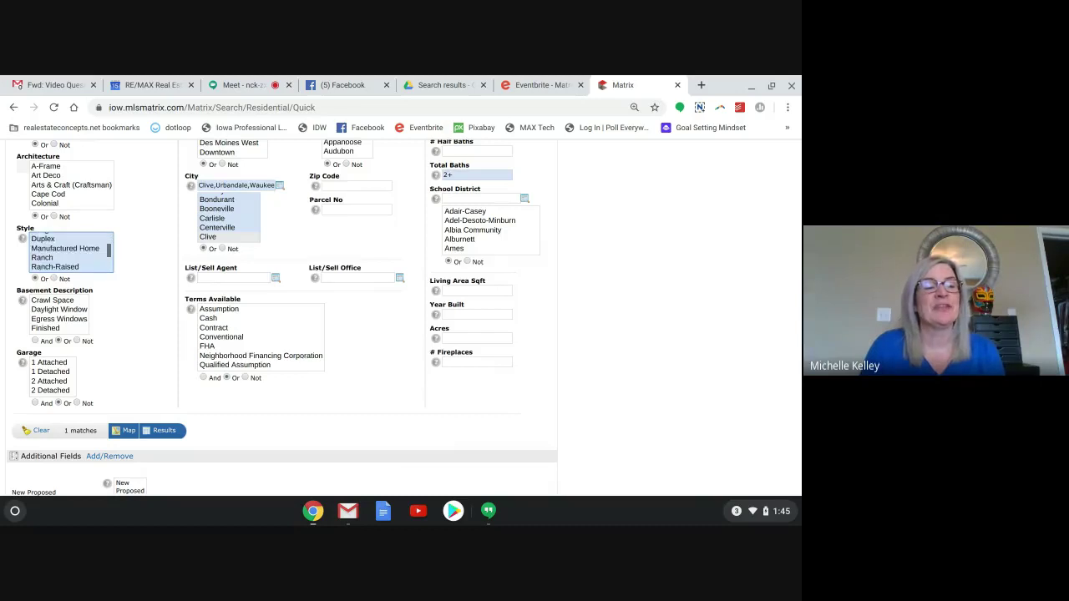
scroll(67, 252, down, 1)
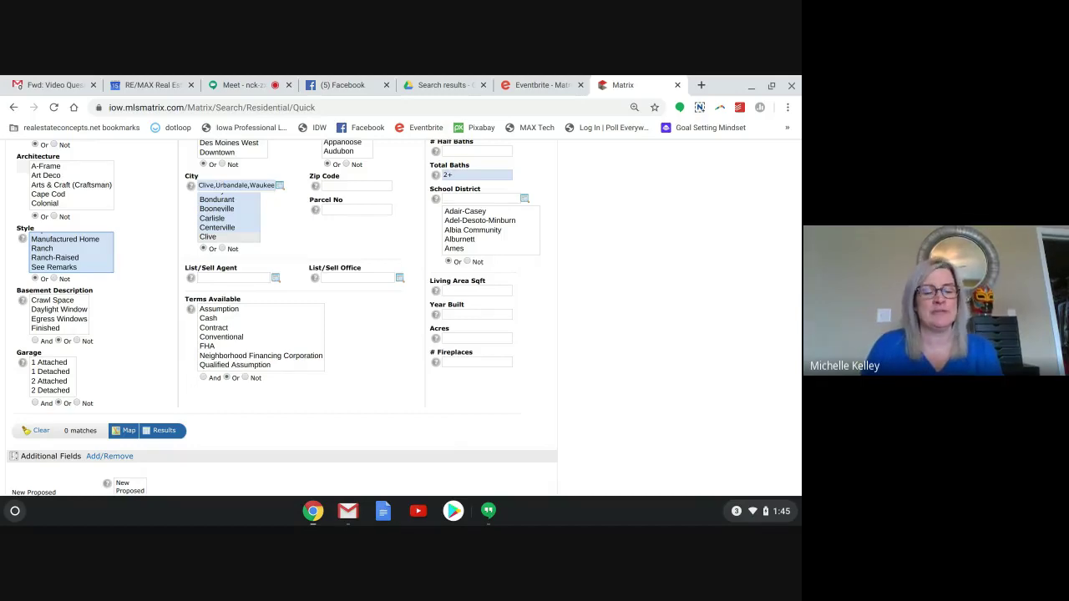
scroll(31, 211, up, 3)
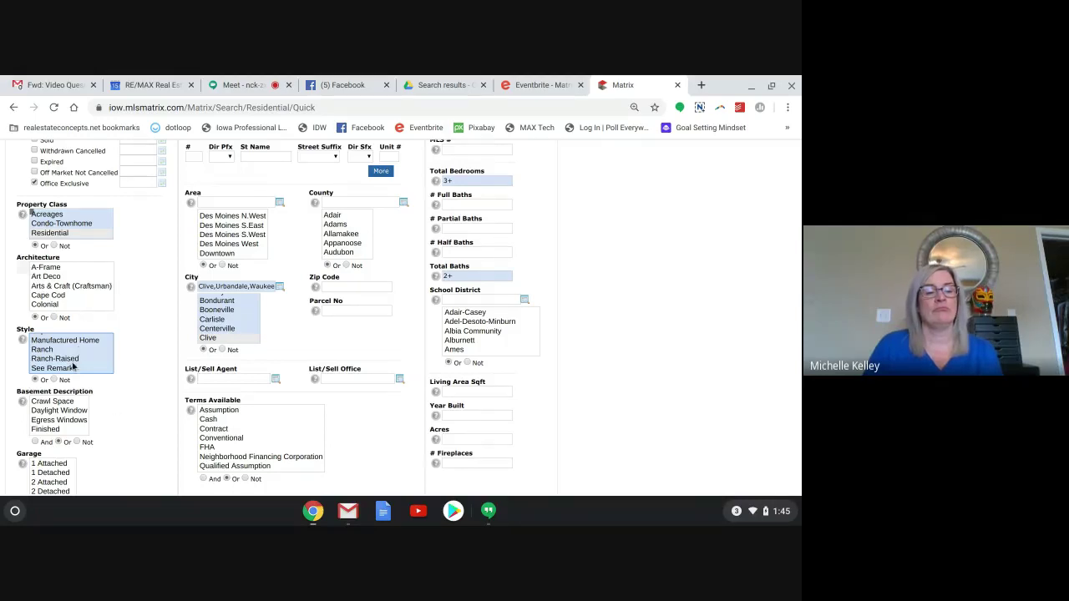
scroll(69, 374, down, 3)
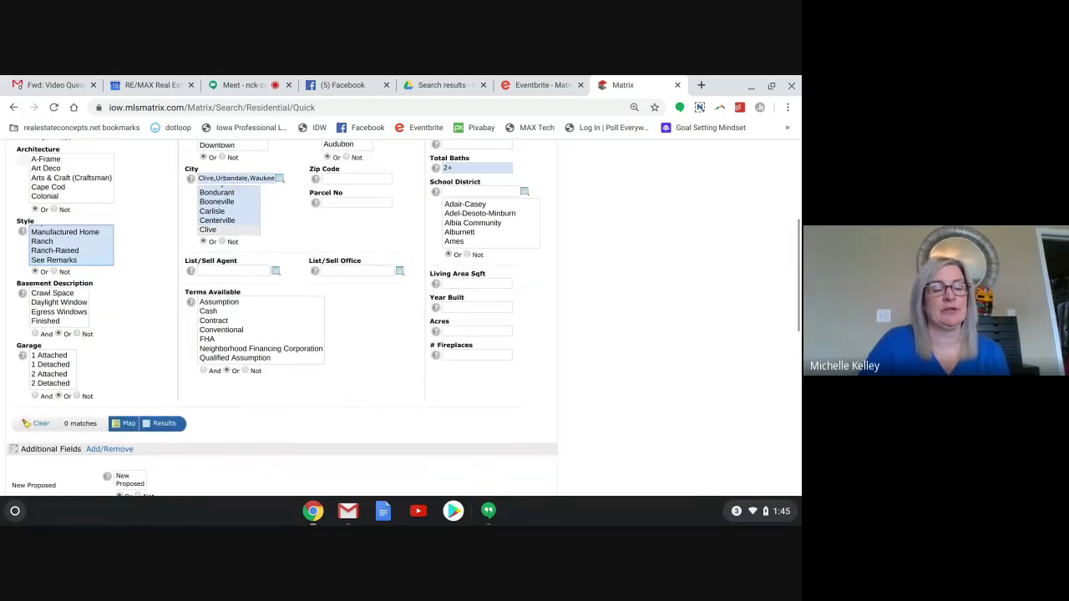
click(153, 235)
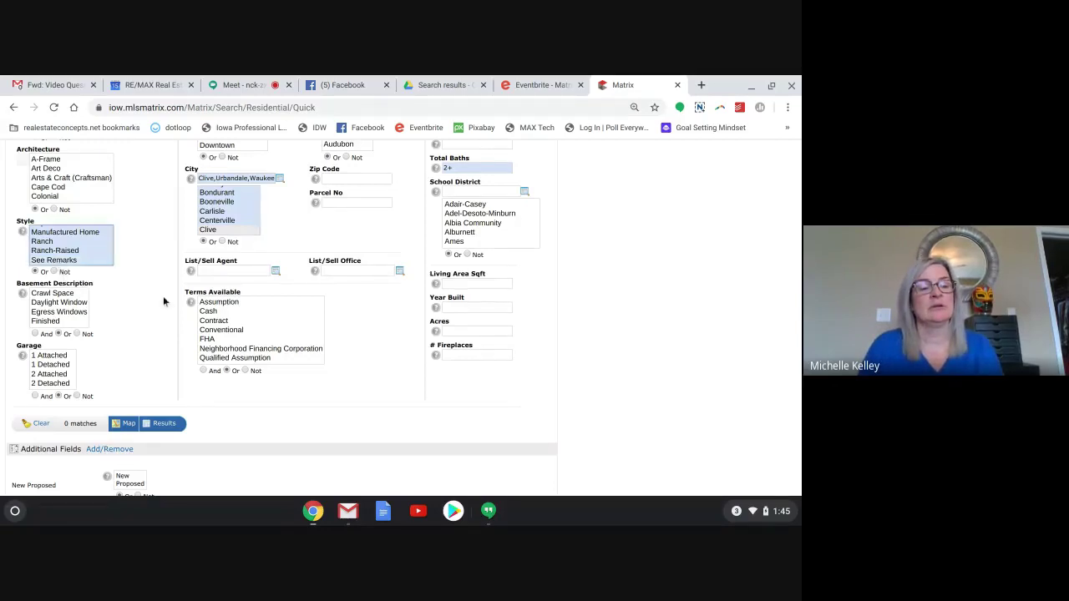
click(80, 261)
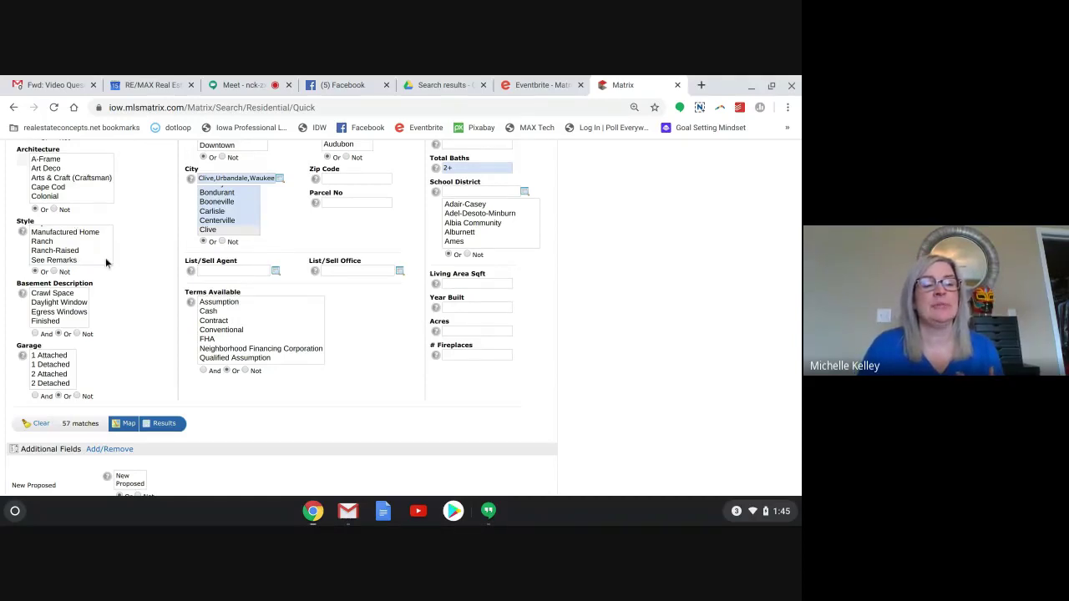
key(ctrl+a)
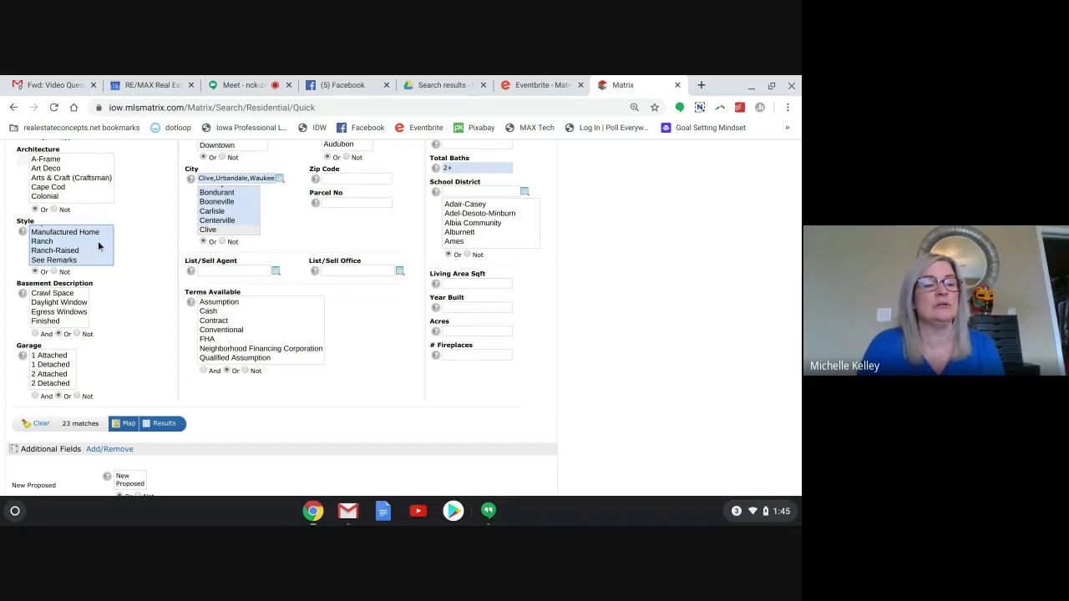
click(98, 240)
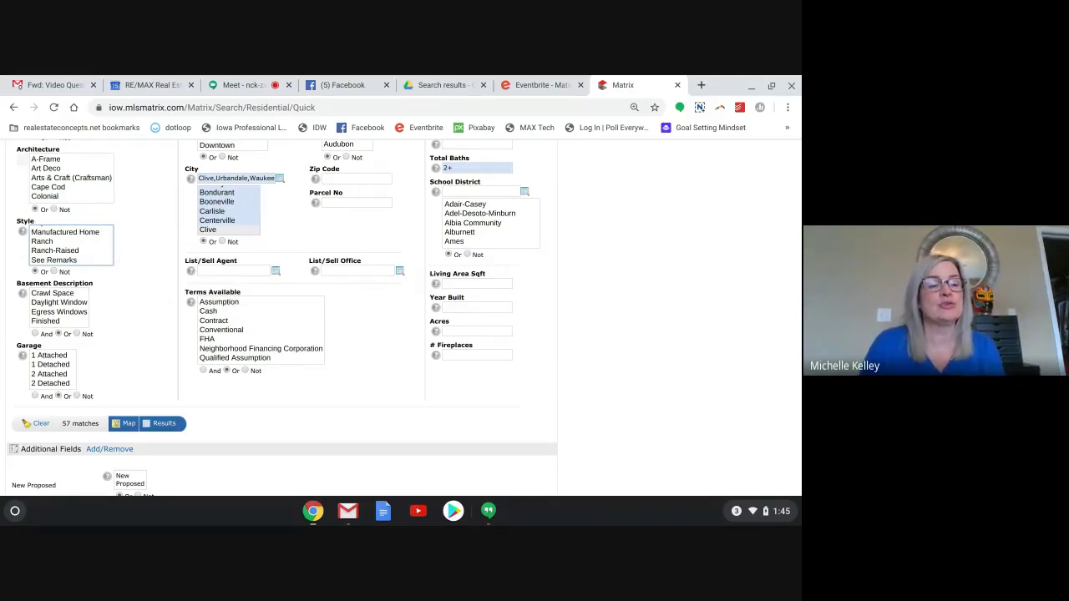
click(119, 254)
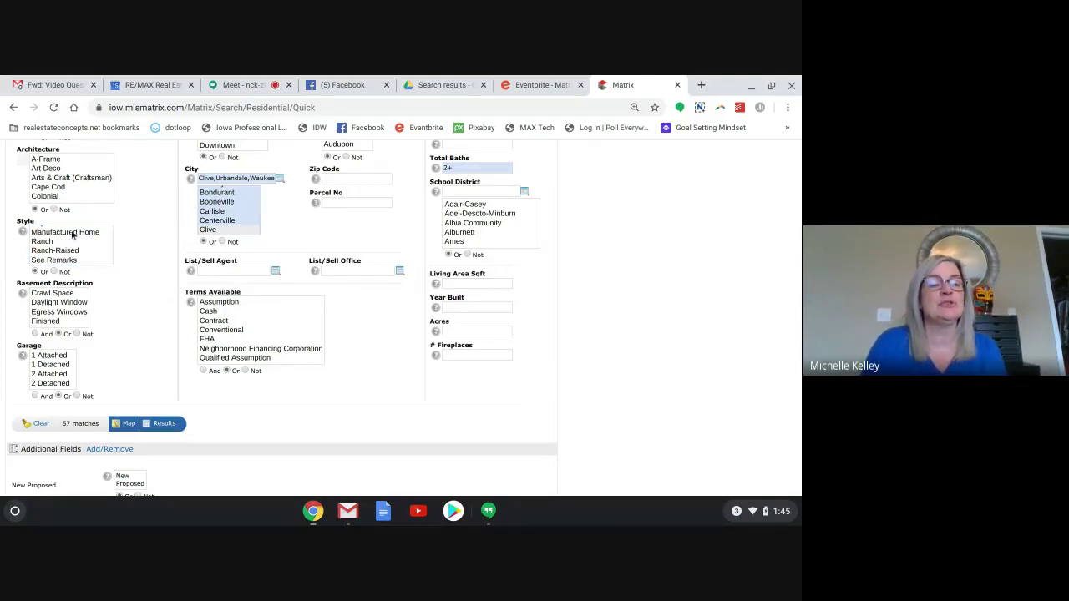
drag(73, 236, 70, 259)
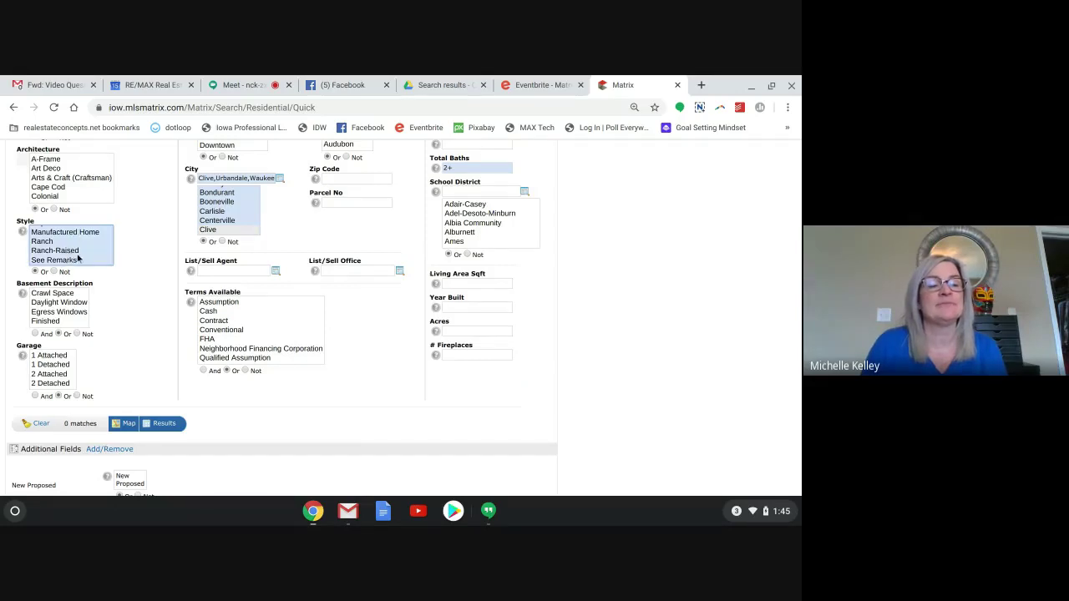
click(131, 266)
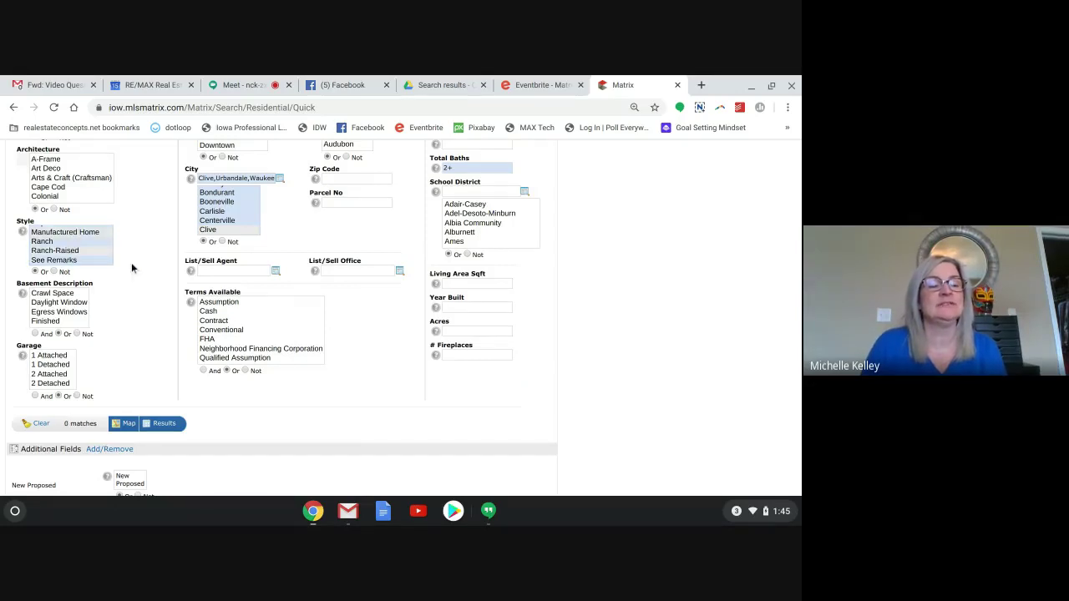
click(82, 237)
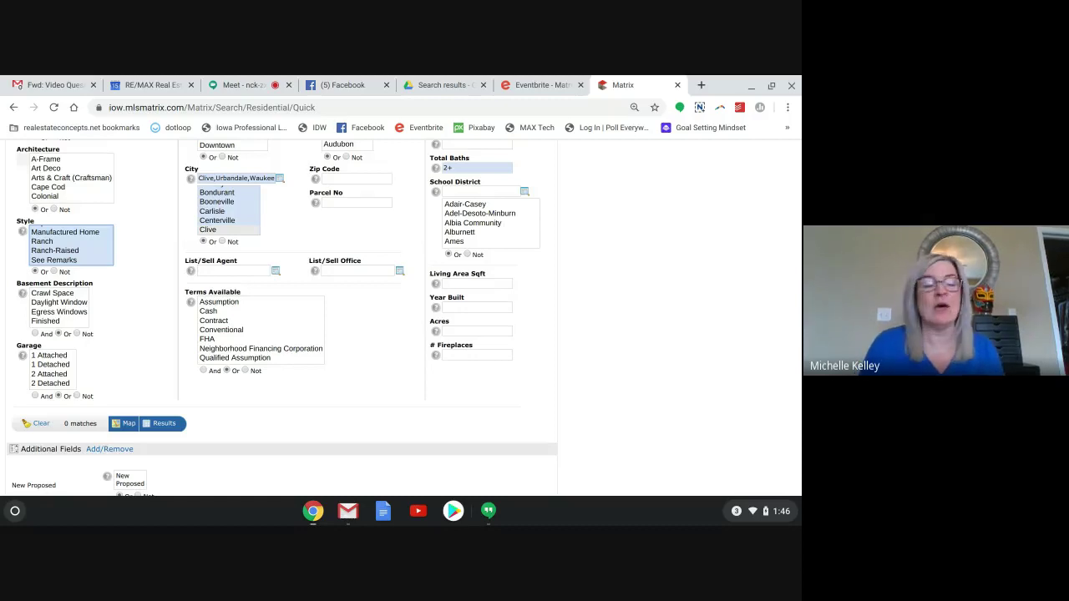
Switch the Style criterion to Not, excluding Ranch-Raised through Split Level for 52 matches.
scroll(71, 244, up, 2)
scroll(71, 245, up, 1)
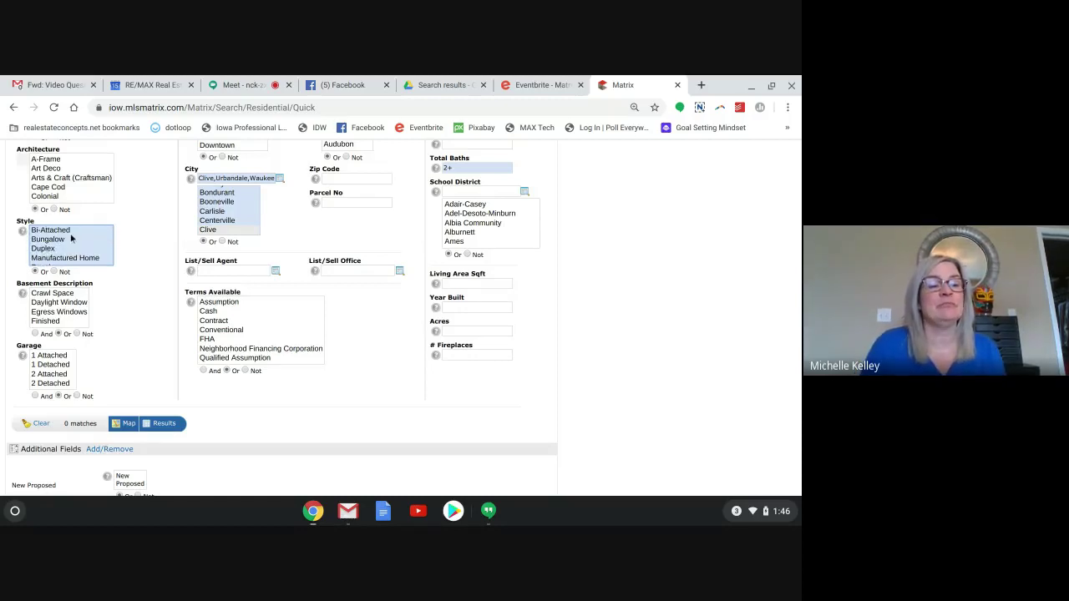
scroll(71, 246, down, 5)
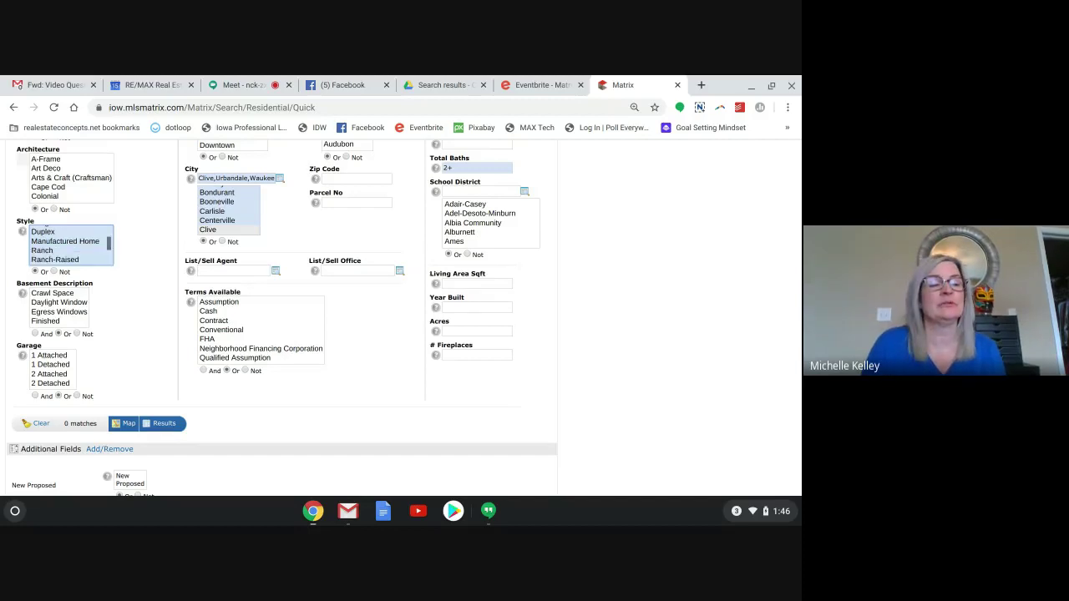
scroll(57, 254, down, 1)
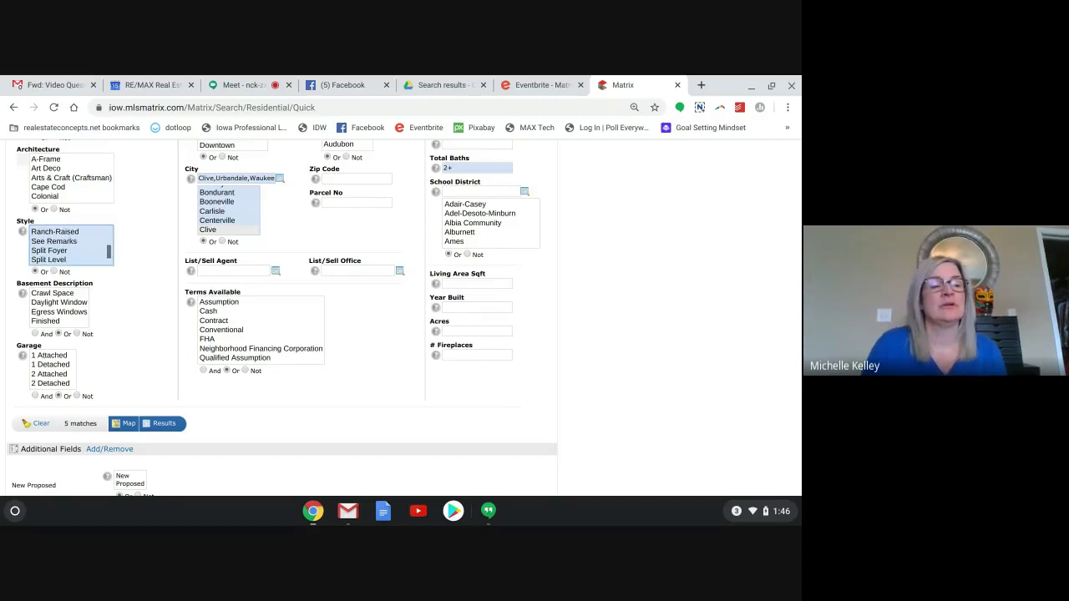
click(53, 273)
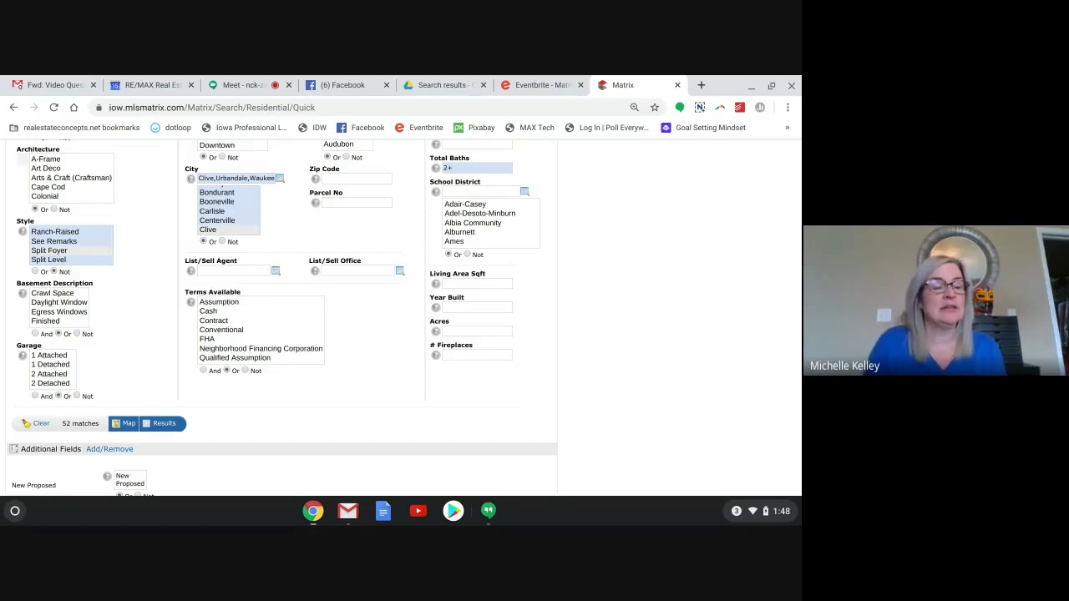
Choose the 1 Detached and 2 Detached garage types, cutting results from 52 to 37.
scroll(284, 318, down, 1)
scroll(73, 338, down, 2)
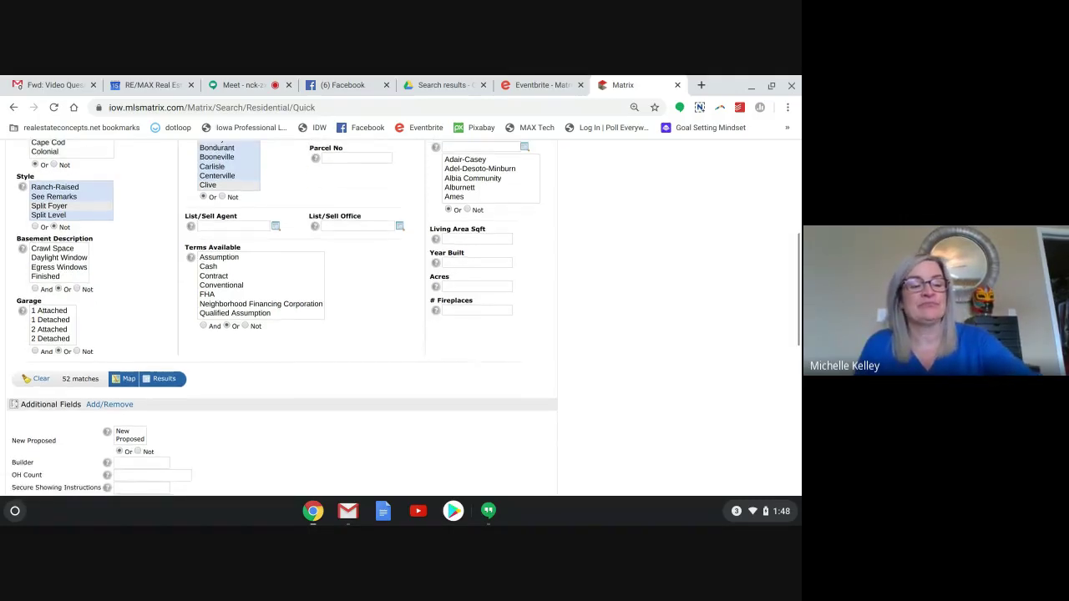
click(57, 331)
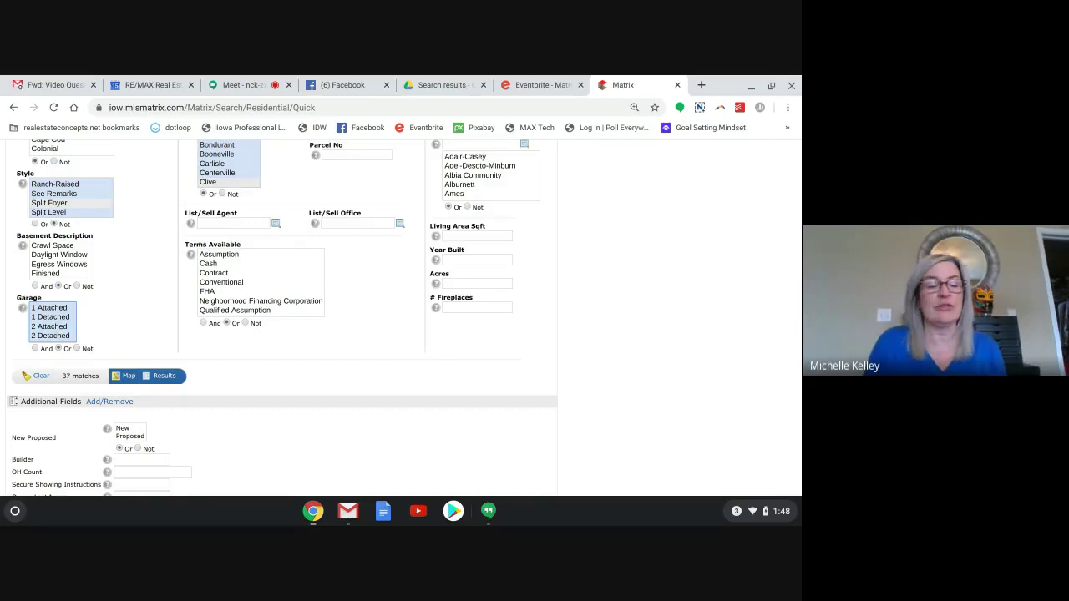
click(53, 310)
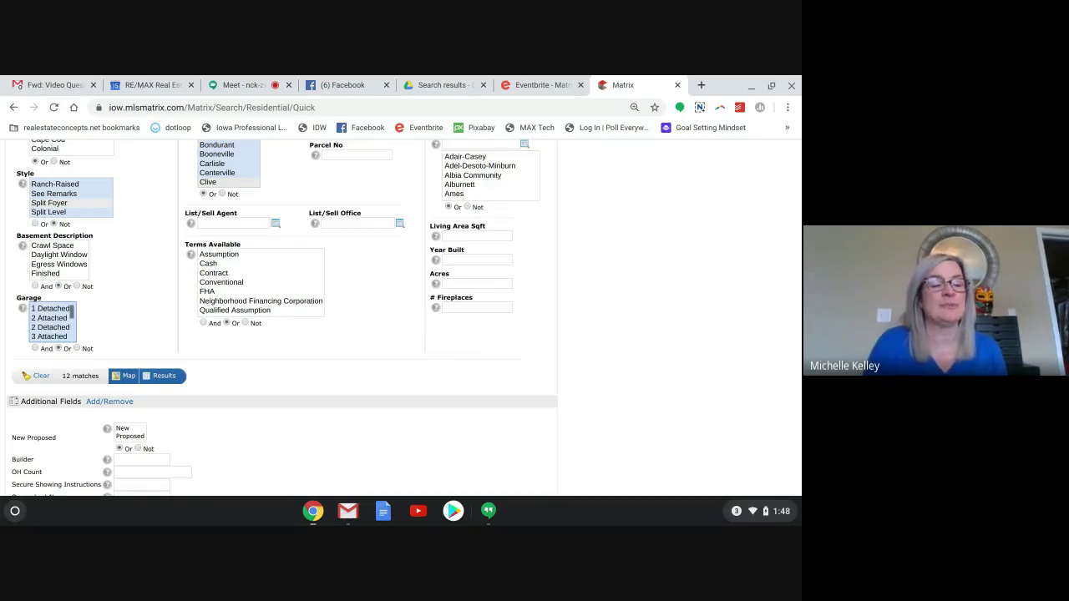
scroll(48, 317, down, 1)
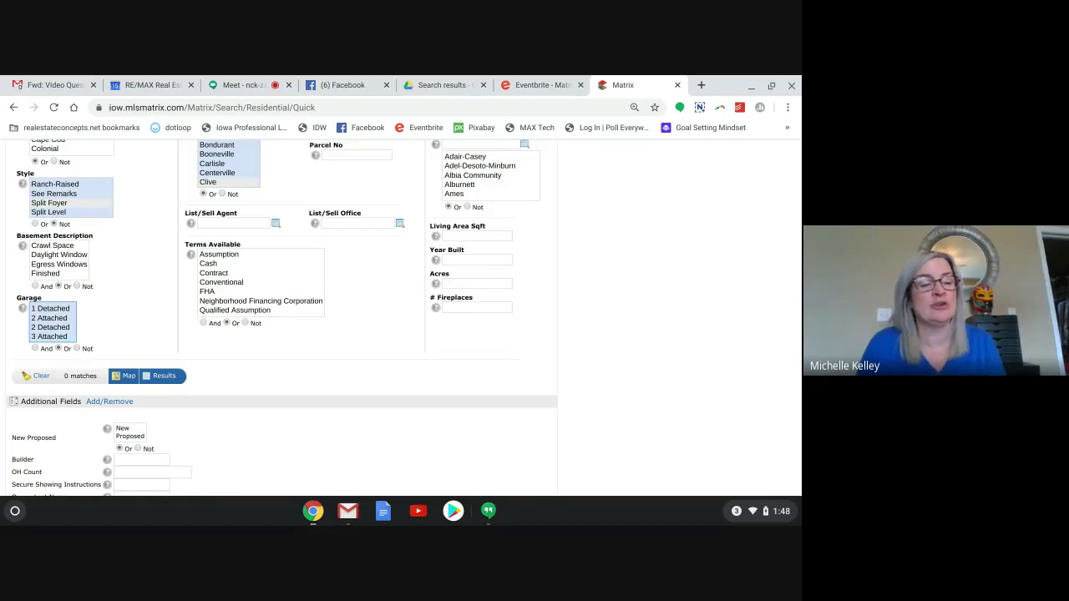
click(49, 338)
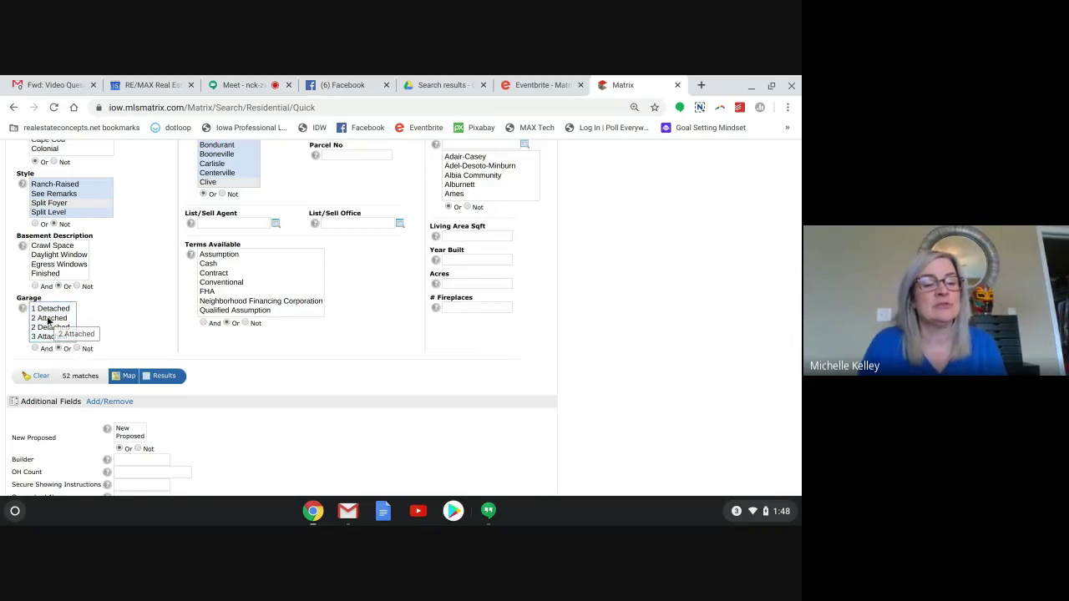
click(48, 319)
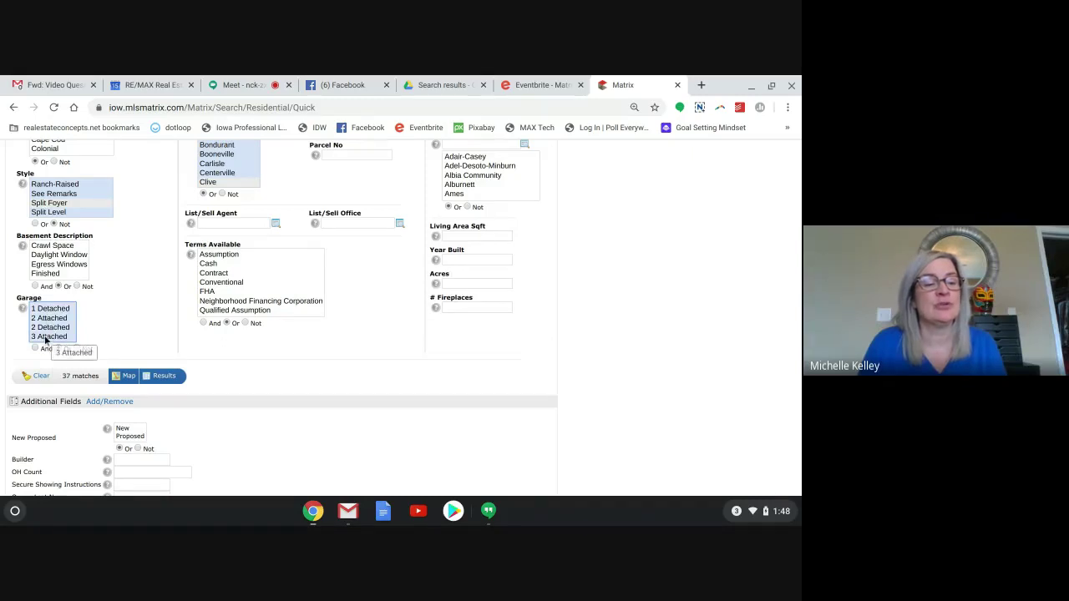
click(144, 329)
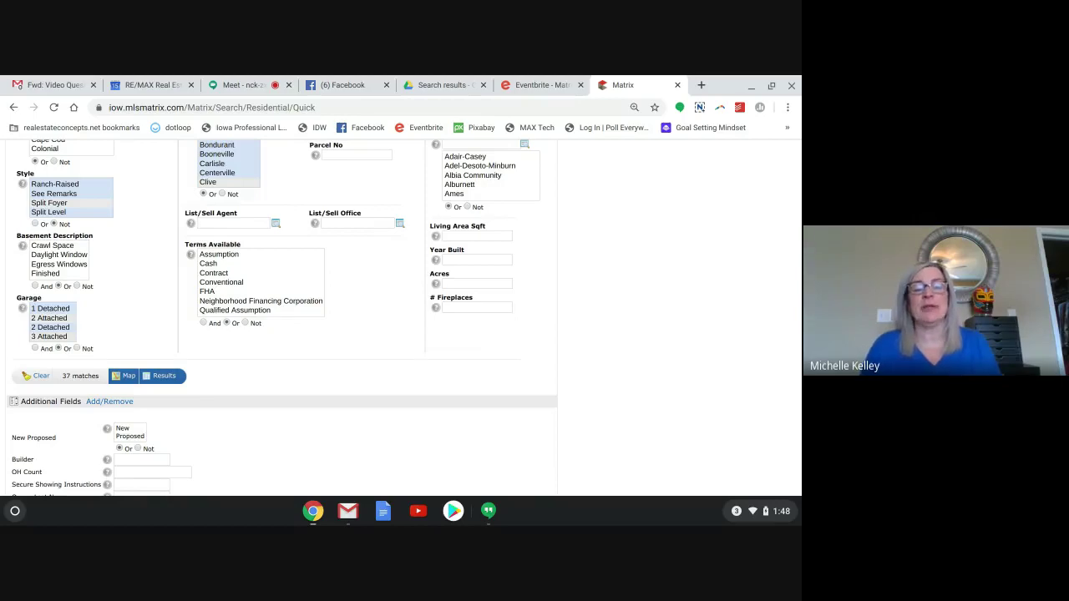
Enter 1+ in the # Fireplaces field, narrowing the search to 24 matches.
scroll(30, 353, up, 6)
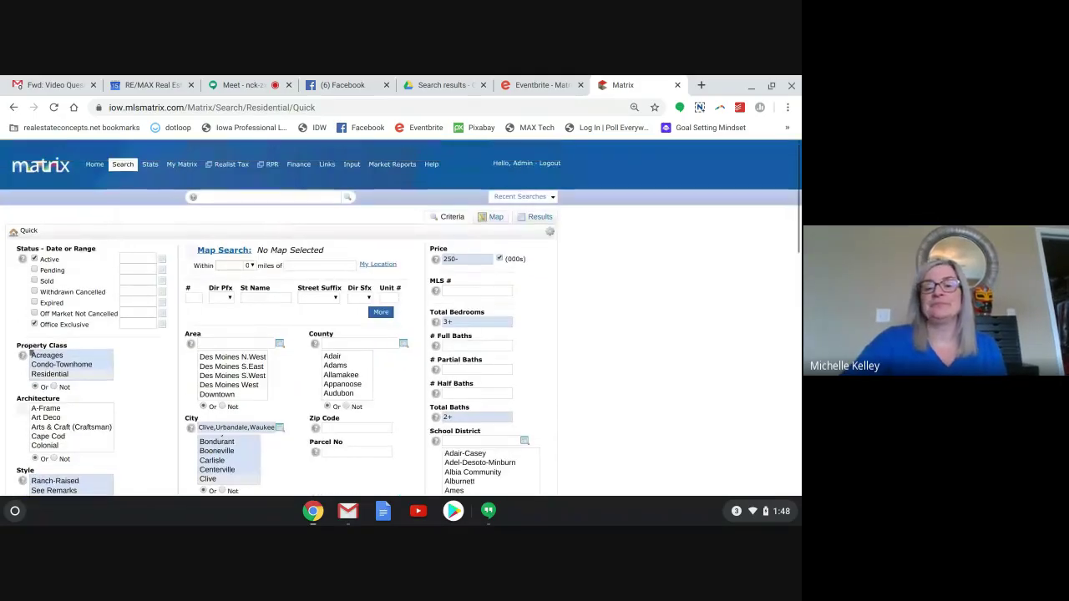
scroll(30, 353, down, 5)
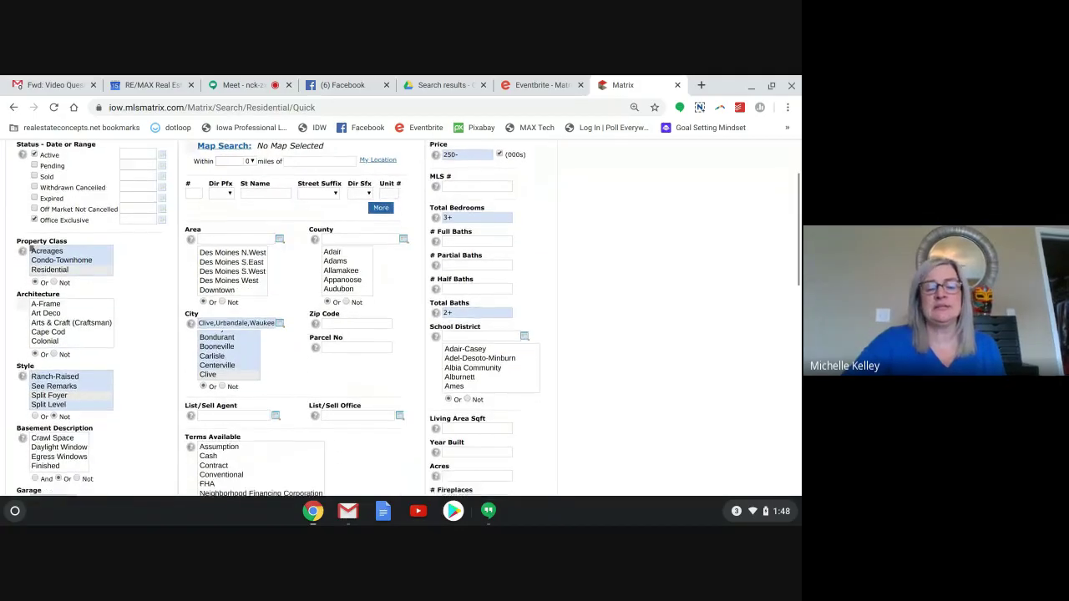
scroll(31, 171, down, 2)
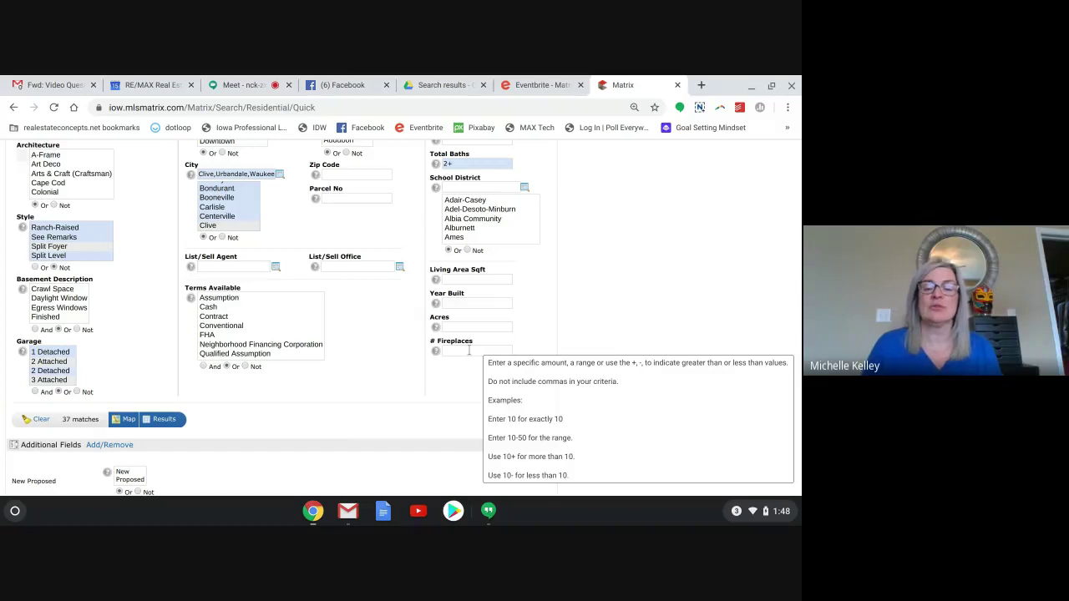
click(469, 351)
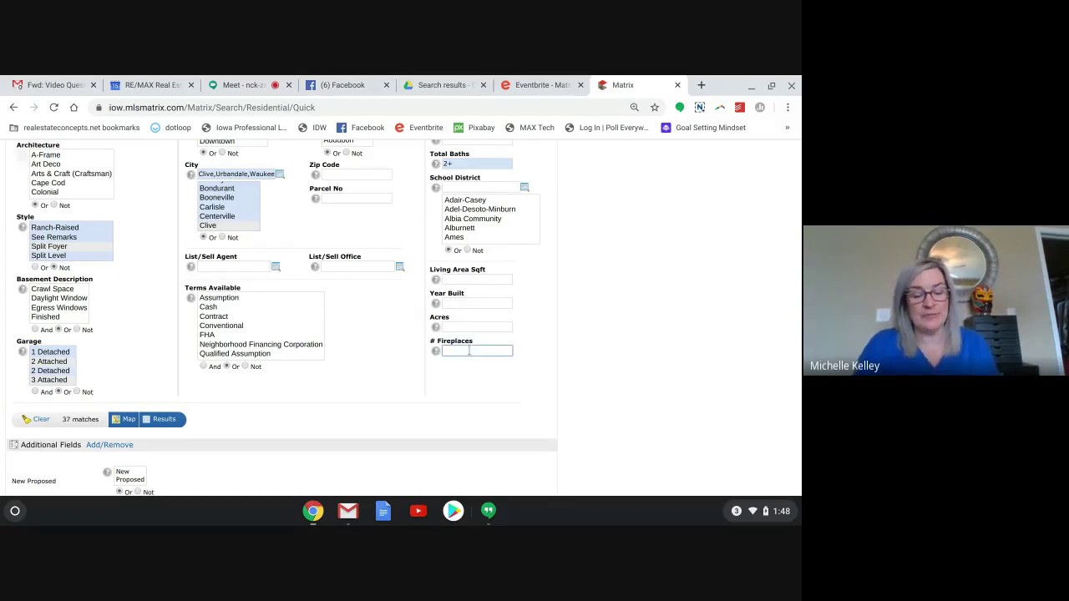
text(1)
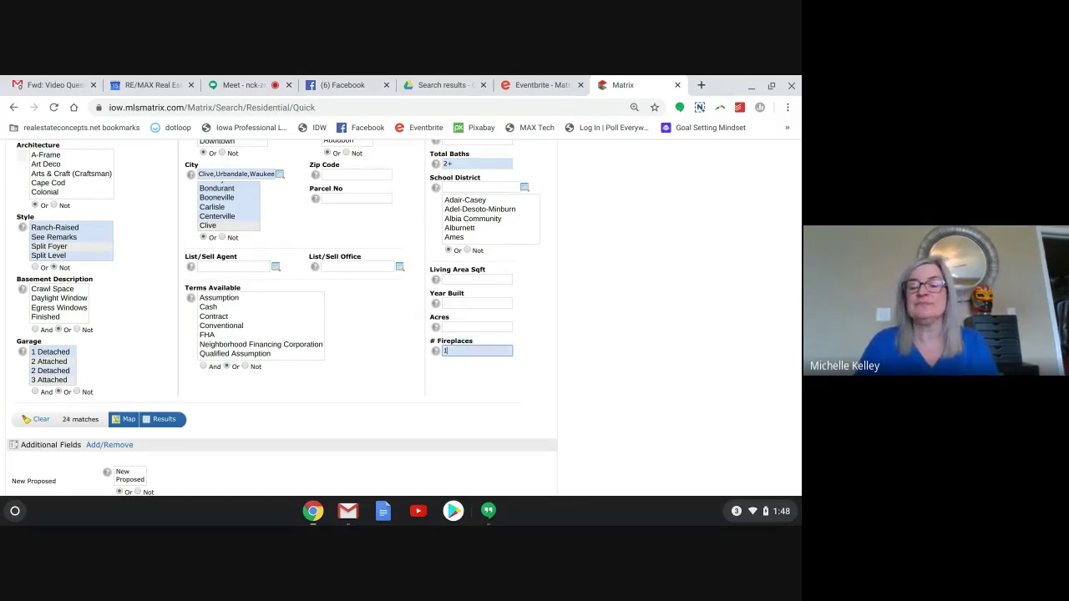
text(+)
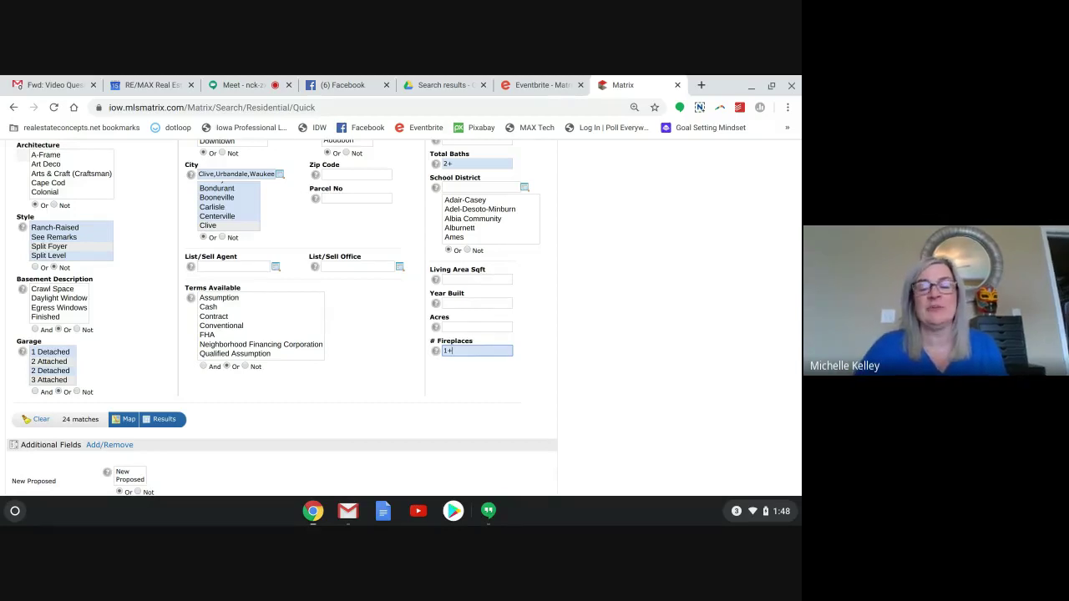
click(465, 306)
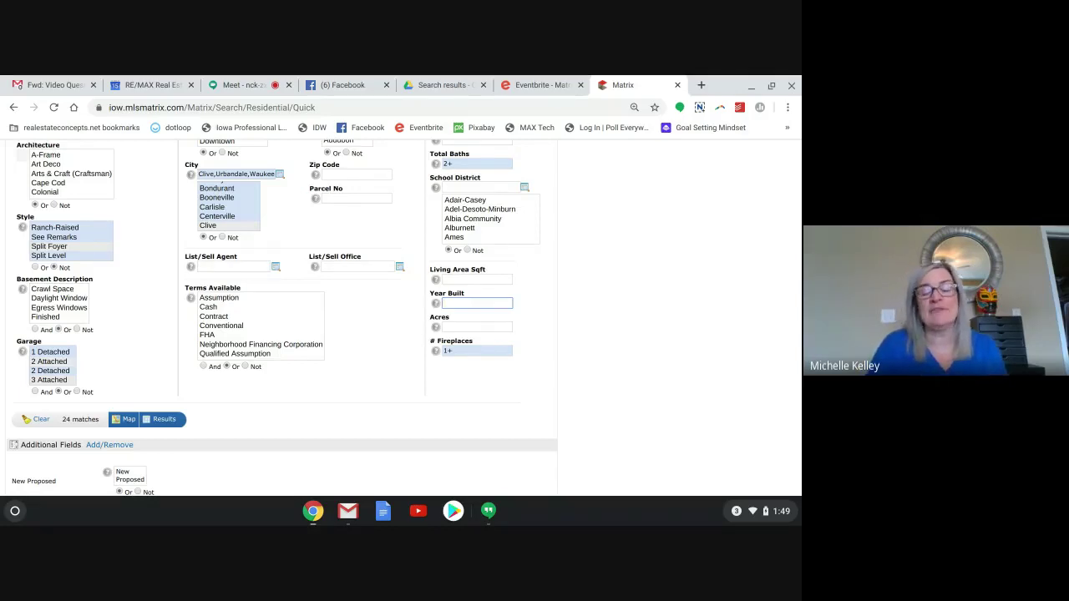
scroll(401, 317, down, 3)
scroll(401, 317, up, 1)
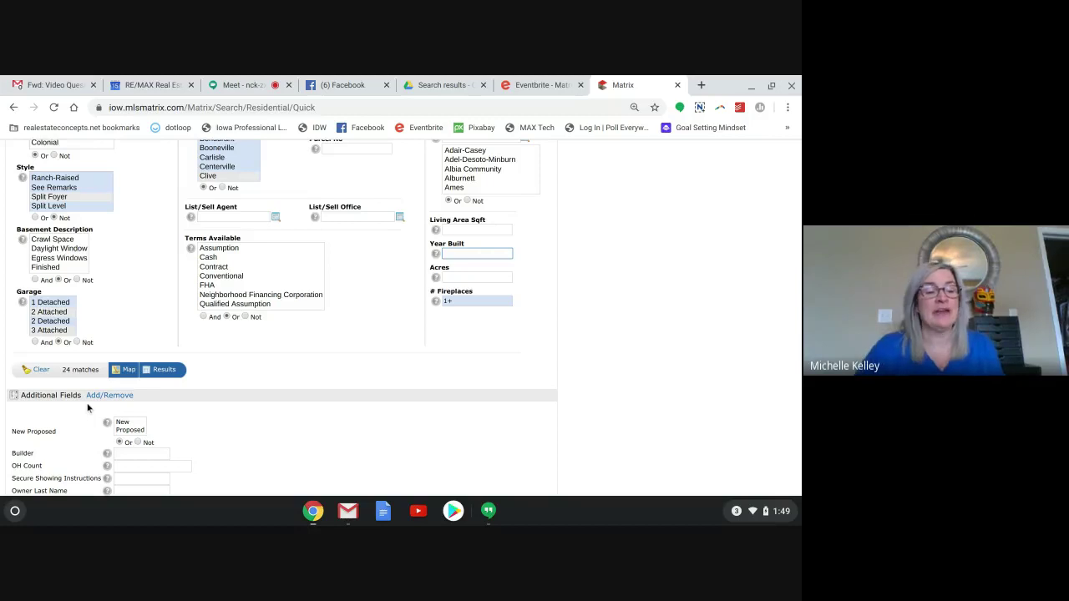
scroll(88, 407, down, 4)
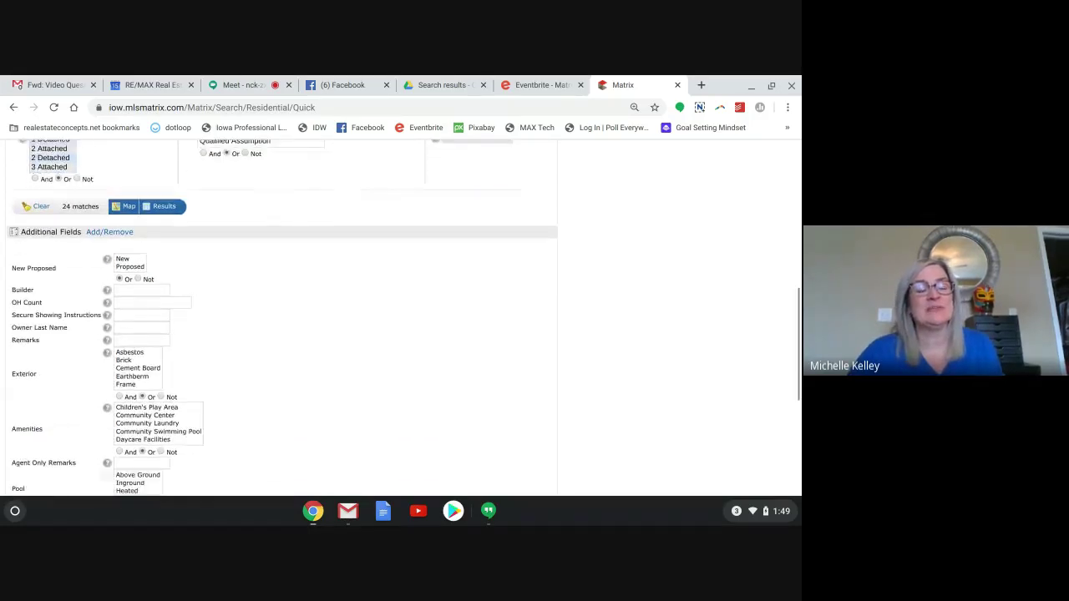
scroll(283, 318, down, 2)
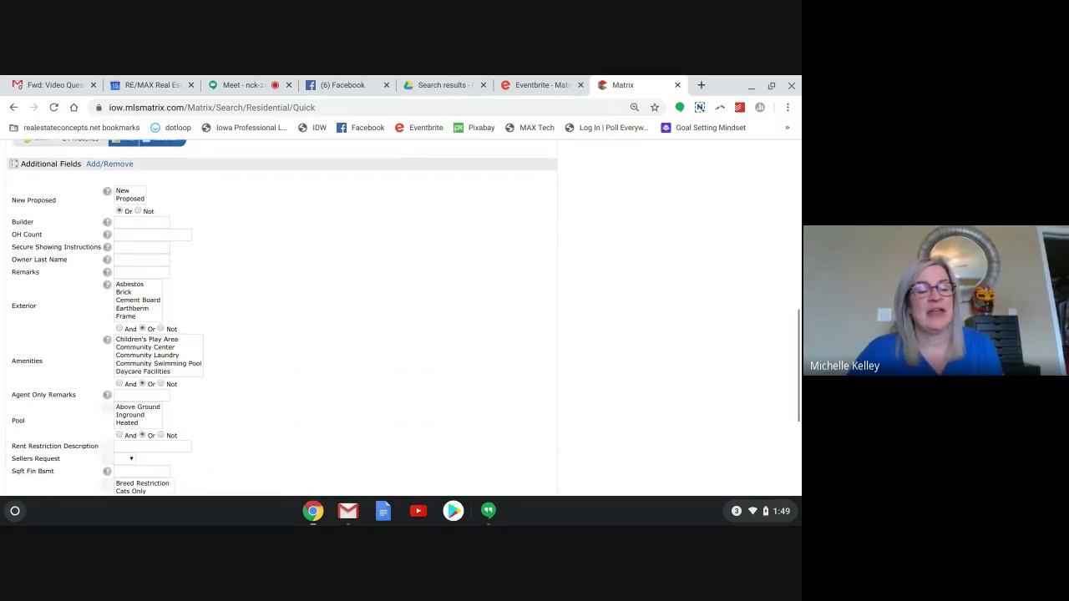
scroll(282, 319, down, 1)
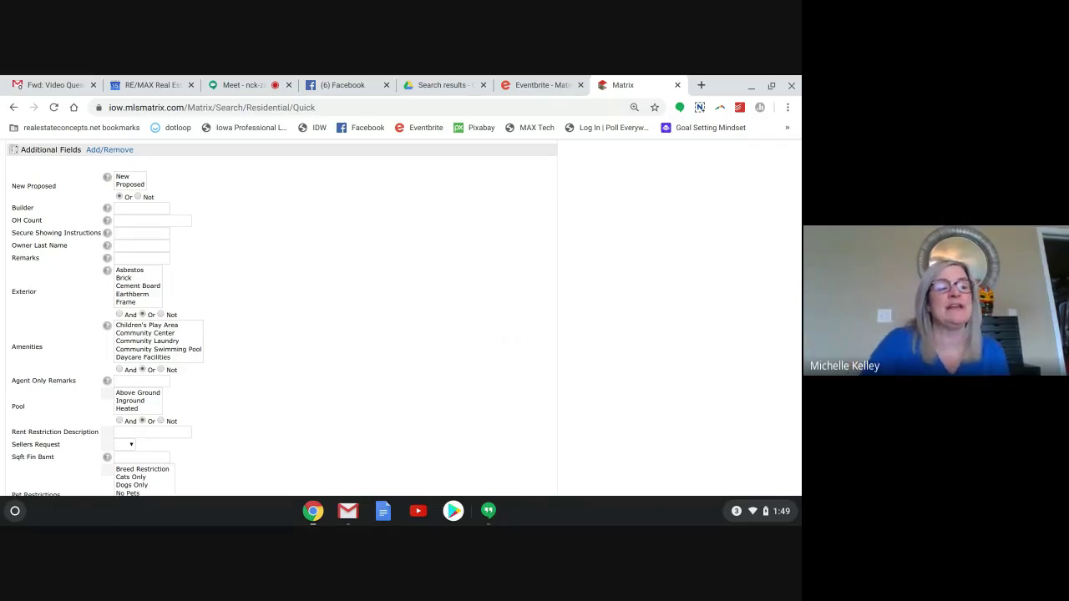
click(105, 152)
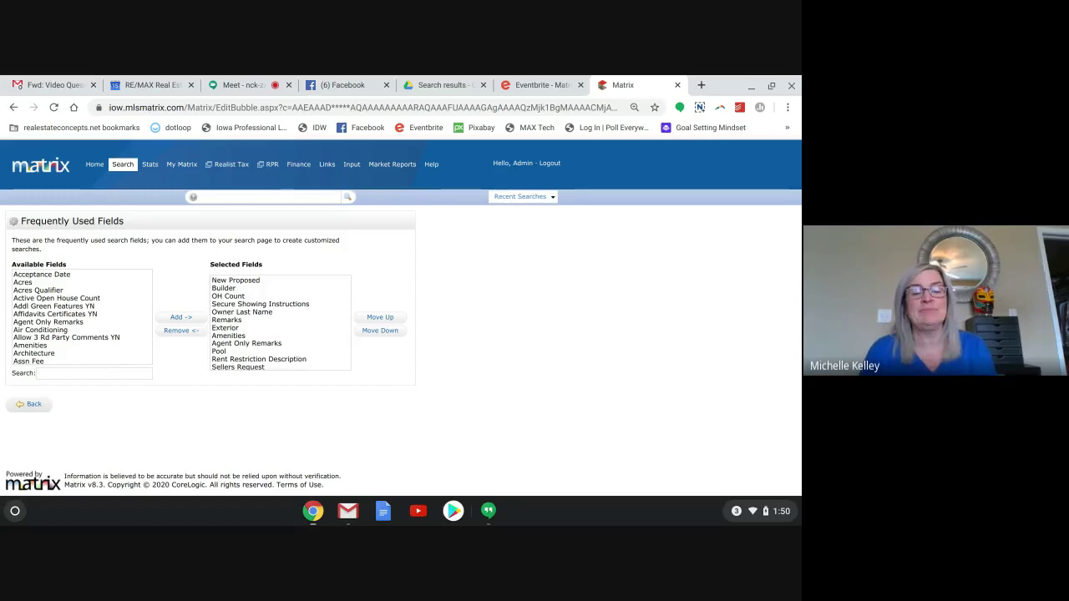
click(31, 406)
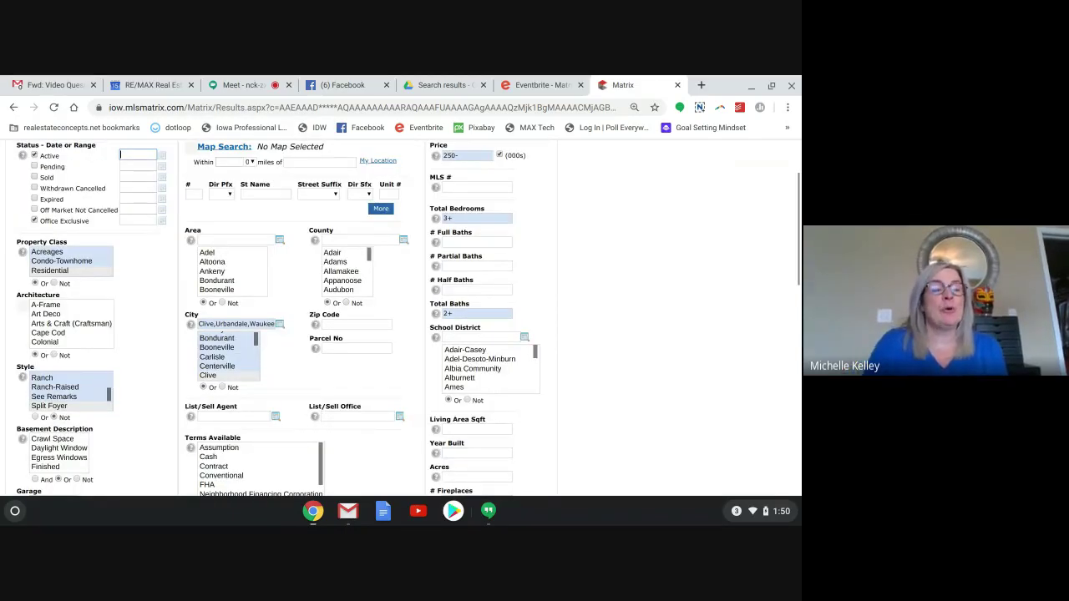
scroll(401, 318, down, 2)
scroll(284, 317, down, 5)
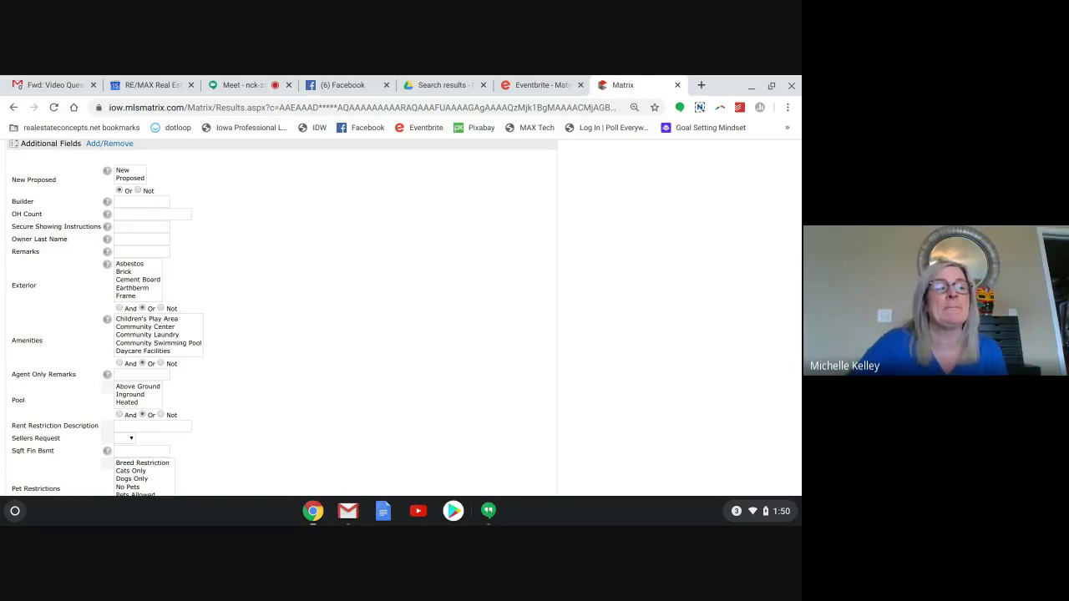
scroll(282, 317, down, 2)
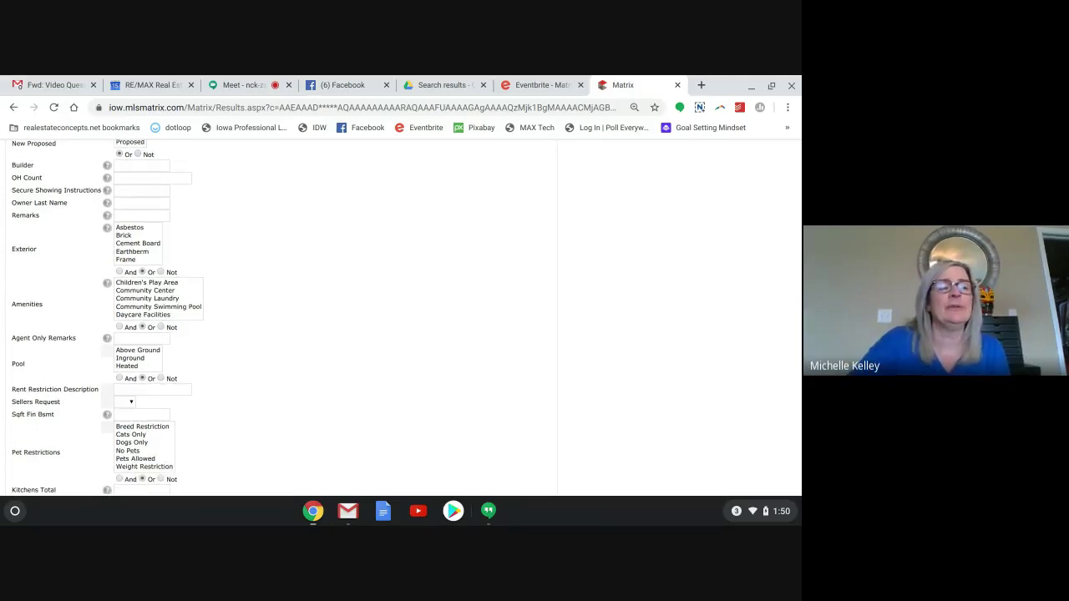
scroll(281, 318, down, 1)
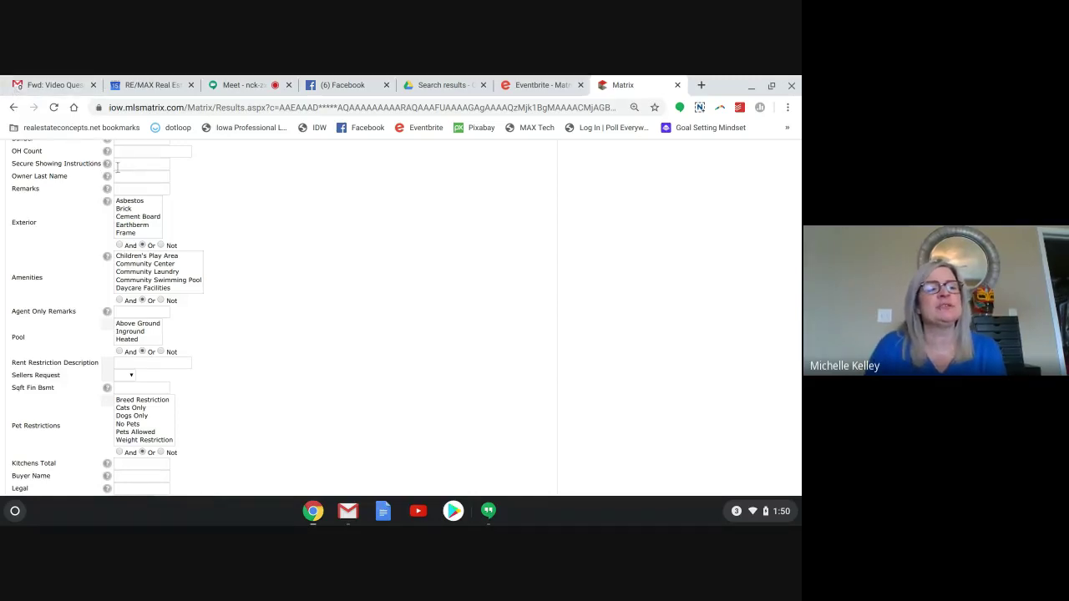
mouse_move(117, 167)
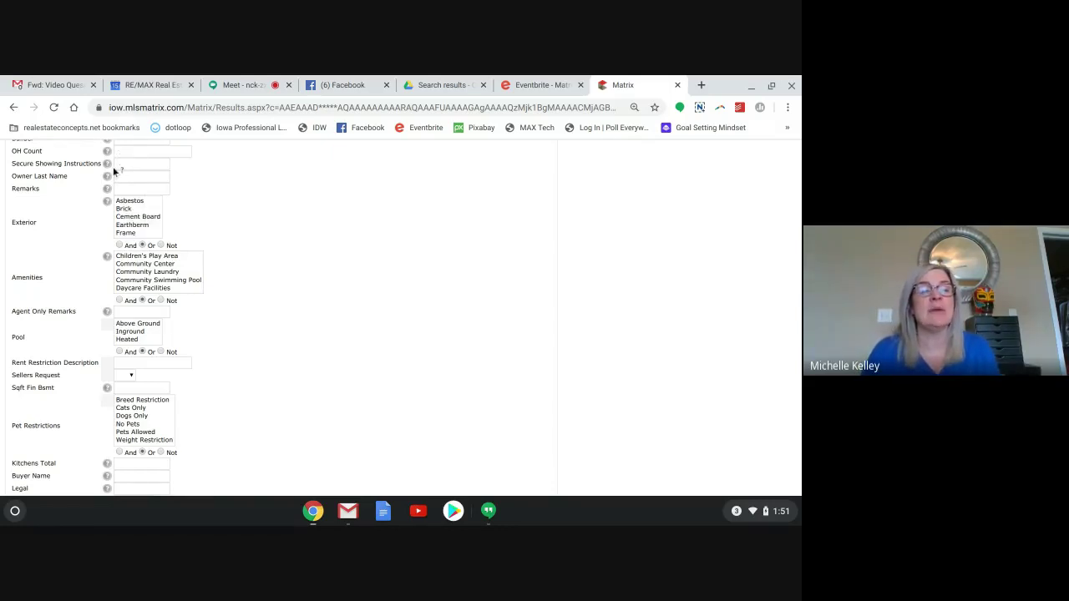
mouse_move(118, 174)
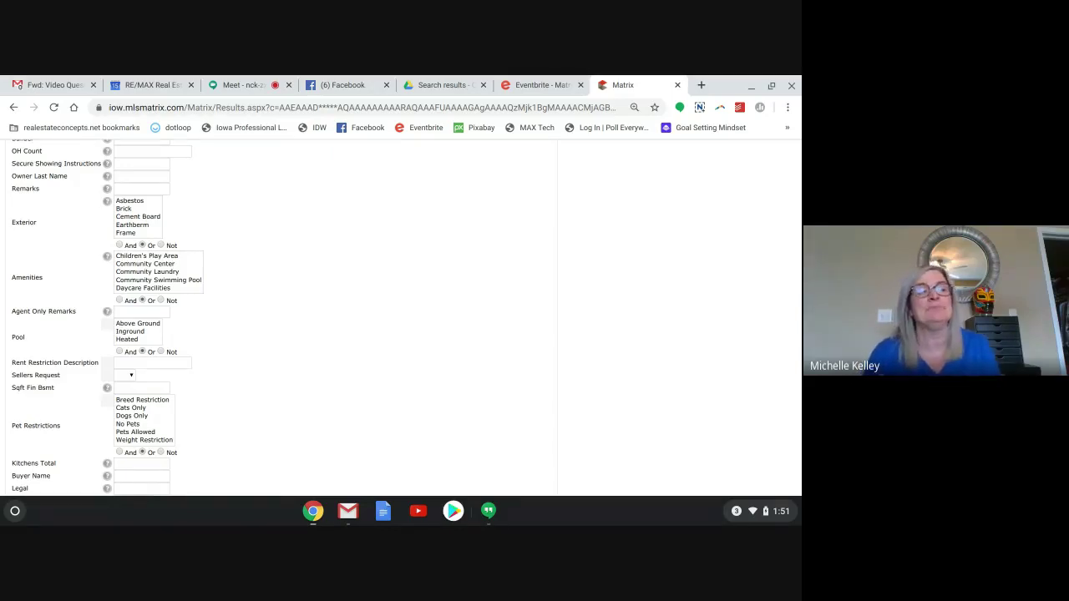
click(143, 190)
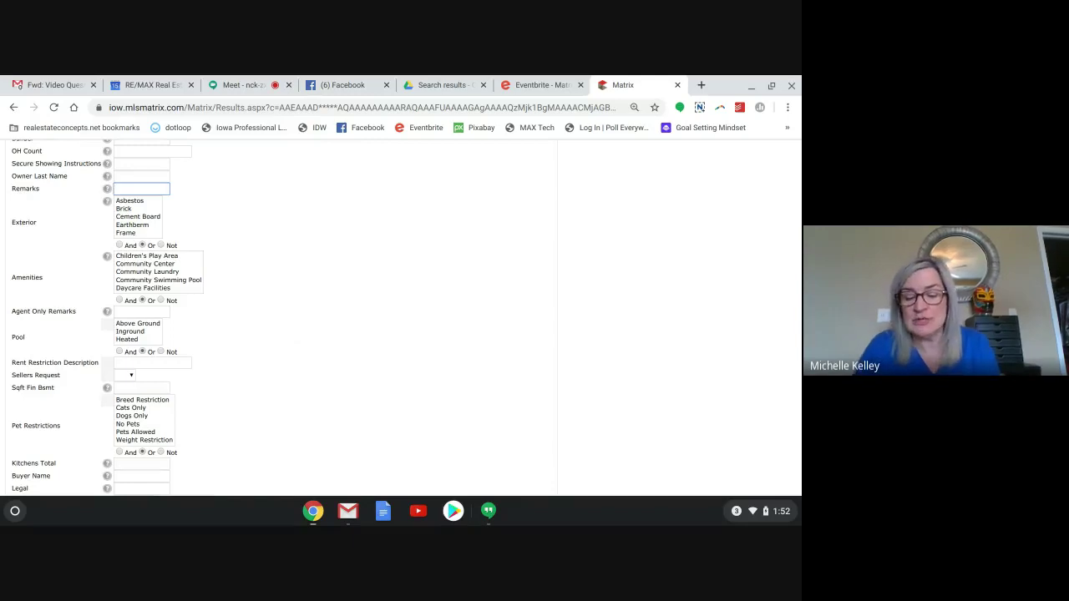
text(*horse)
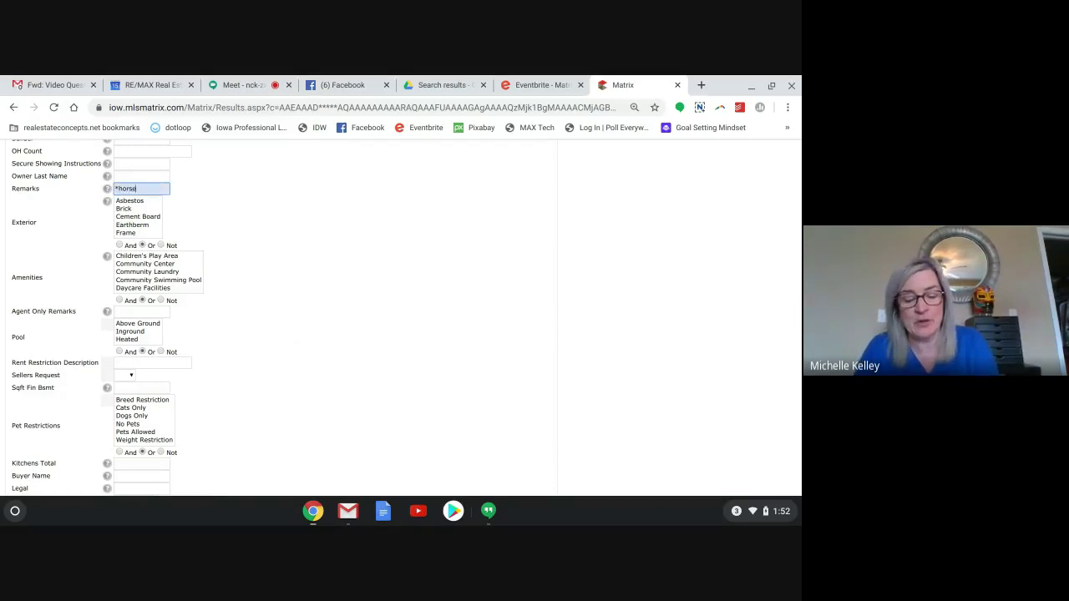
text(*)
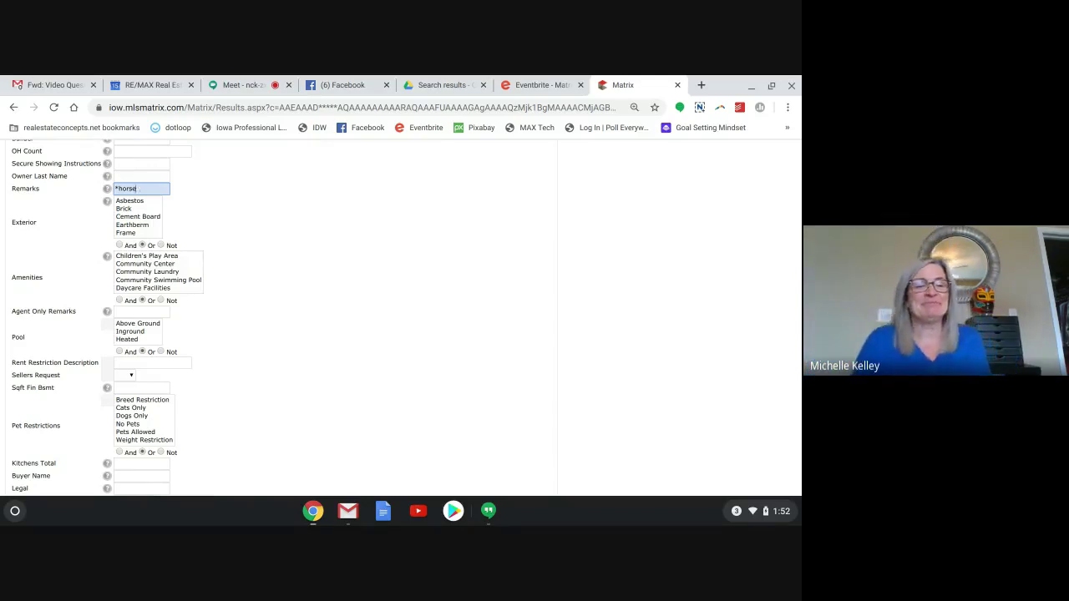
key(BackSpace)
key(BackSpace)
key(BackSpace)
key(BackSpace)
key(BackSpace)
key(BackSpace)
key(BackSpace)
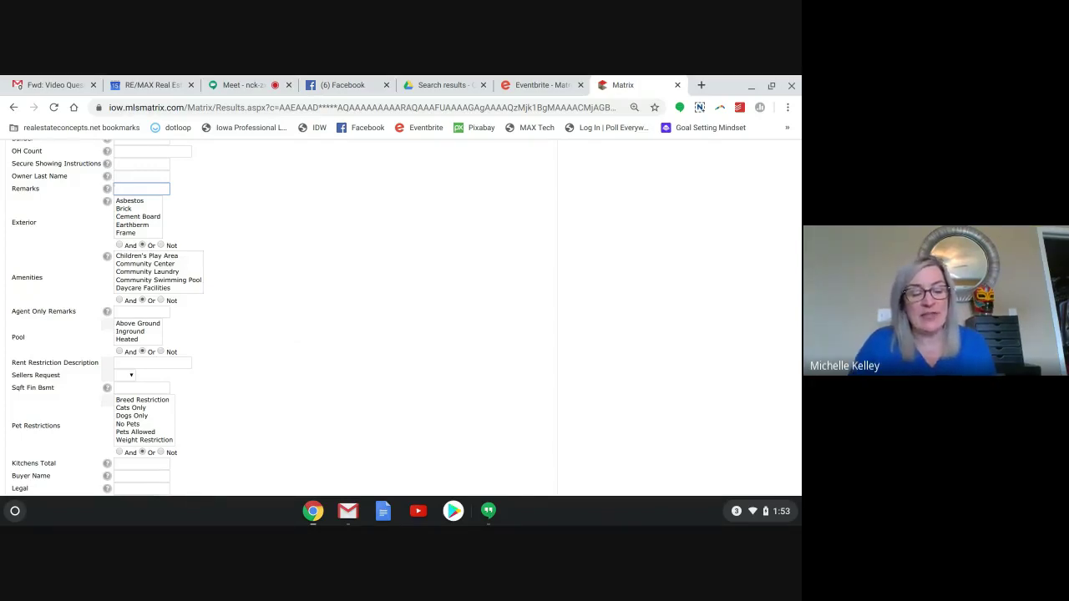
text(l)
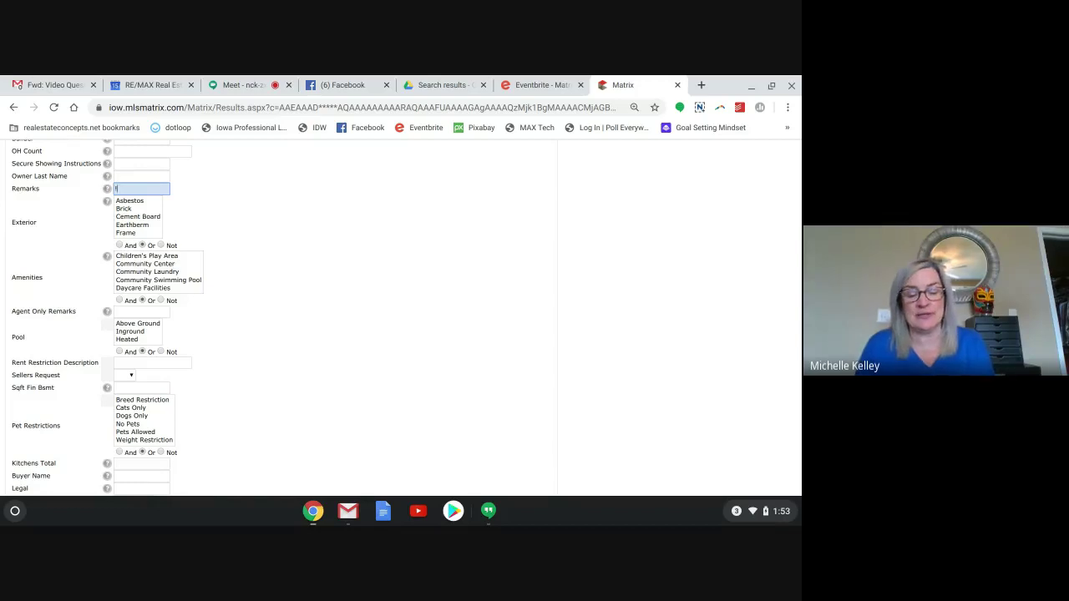
text(55!)
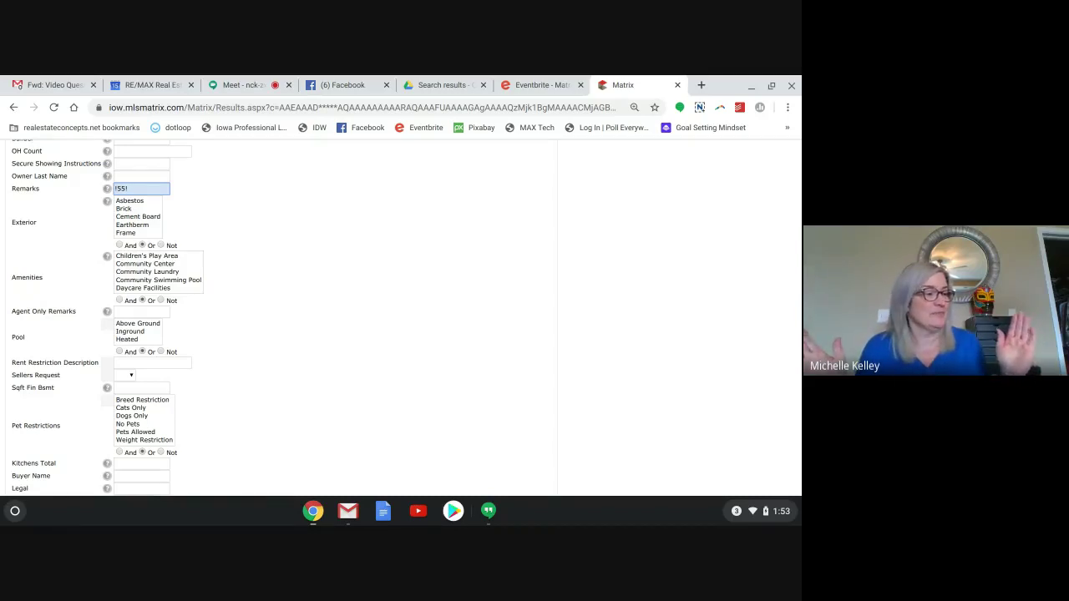
key(BackSpace)
key(BackSpace)
key(BackSpace)
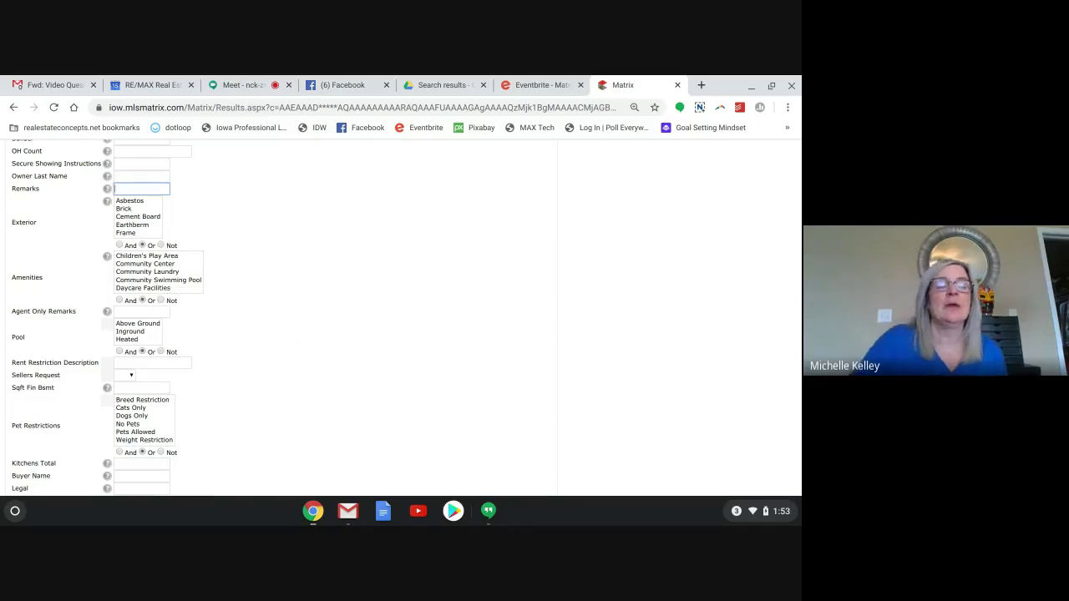
Enter an asterisk * wildcard in the Legal field under Additional Fields.
scroll(204, 307, down, 1)
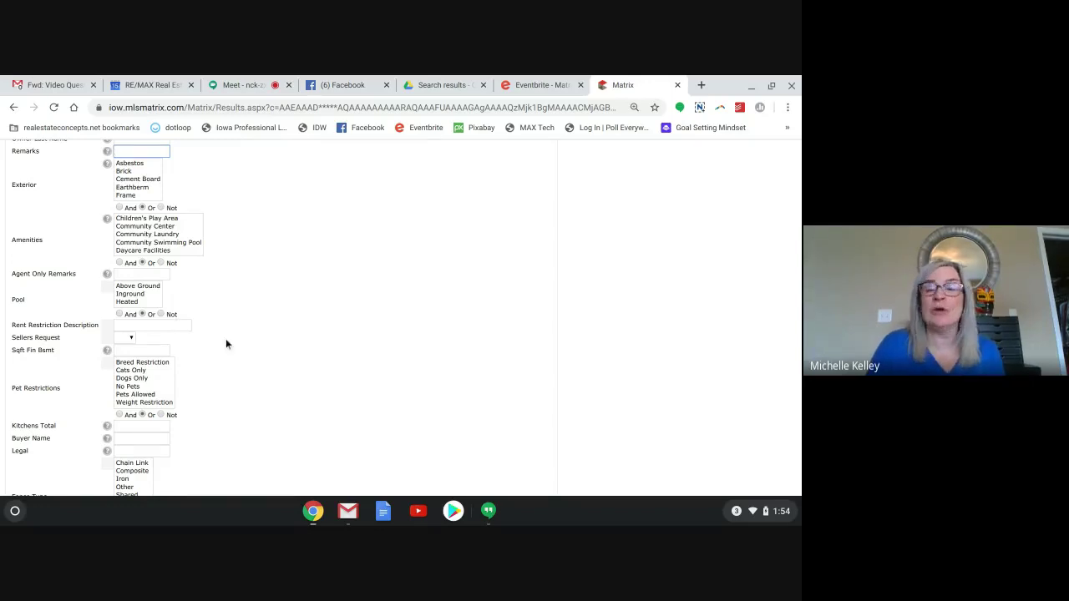
scroll(225, 339, down, 3)
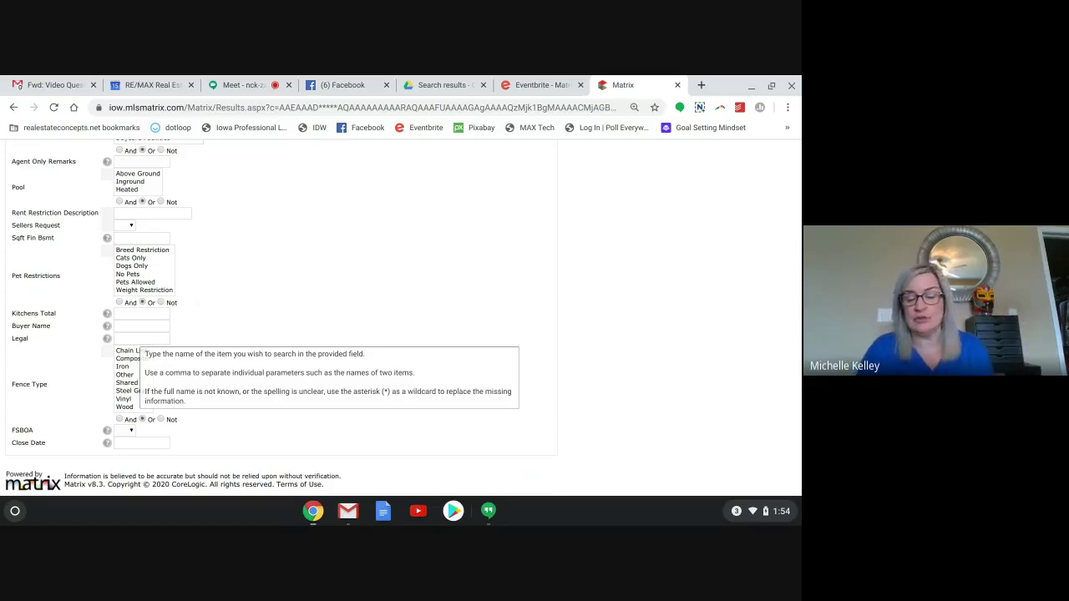
scroll(276, 317, up, 2)
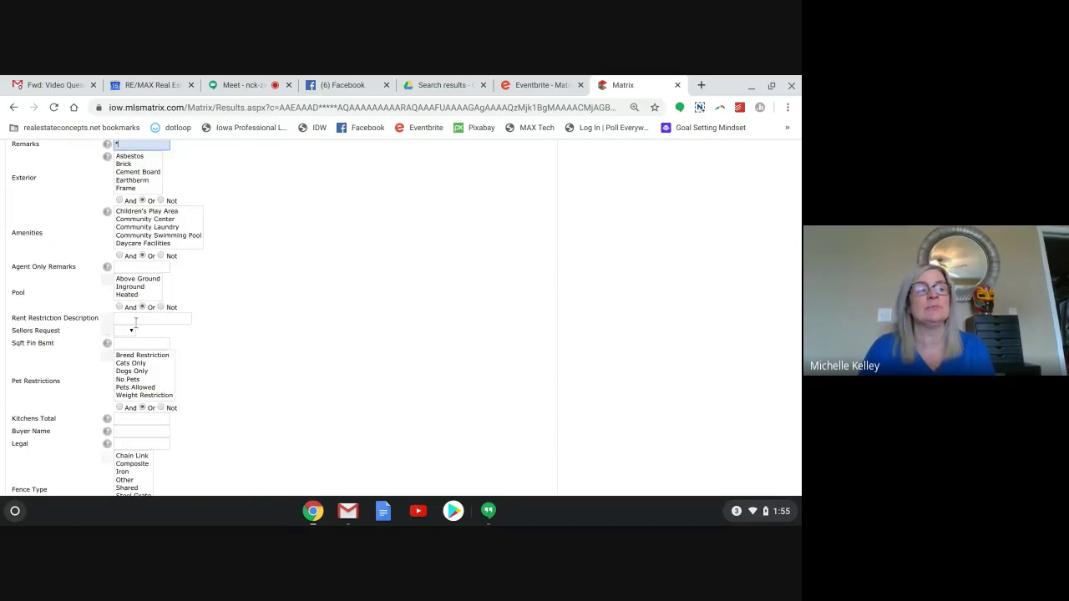
click(195, 369)
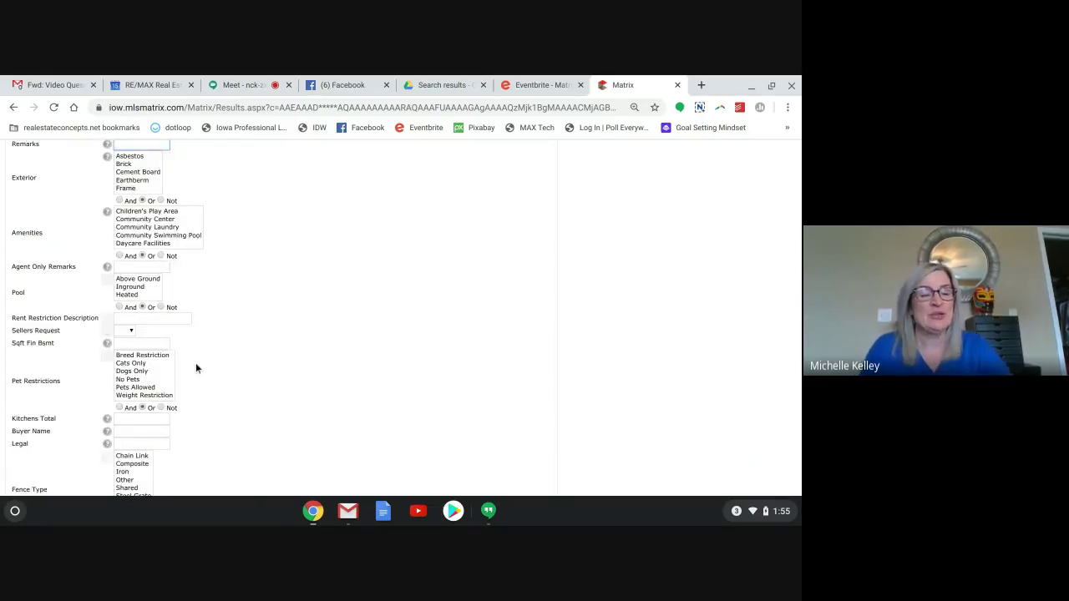
scroll(196, 368, down, 2)
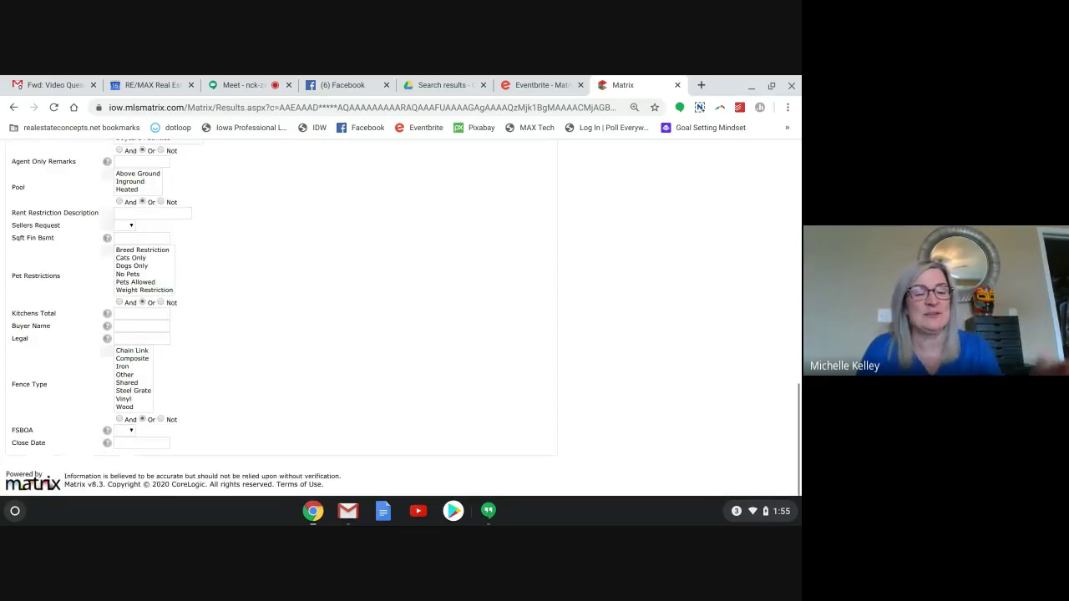
click(124, 335)
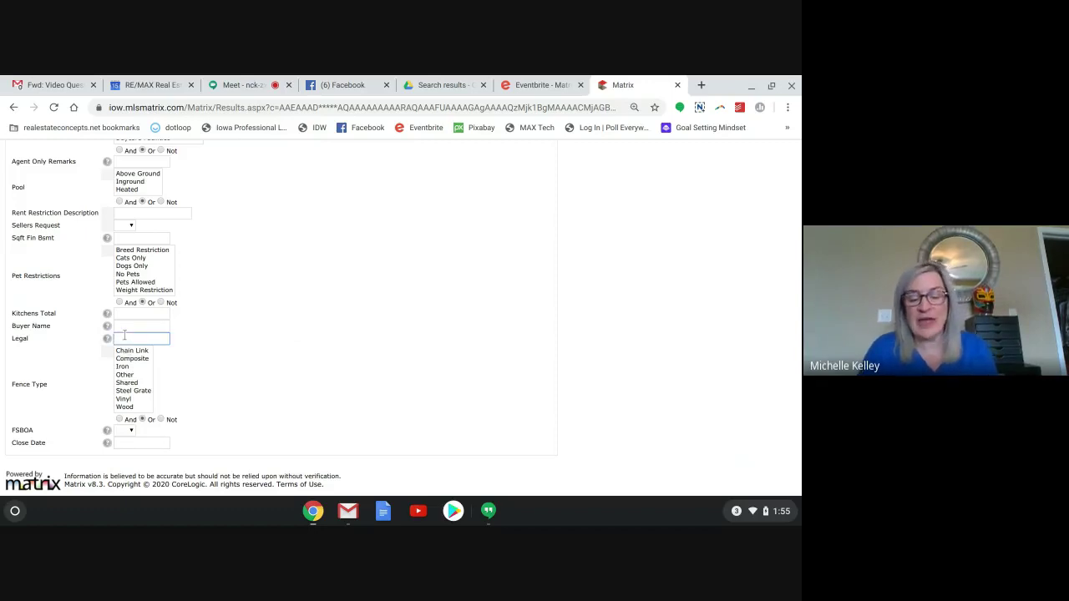
text(*)
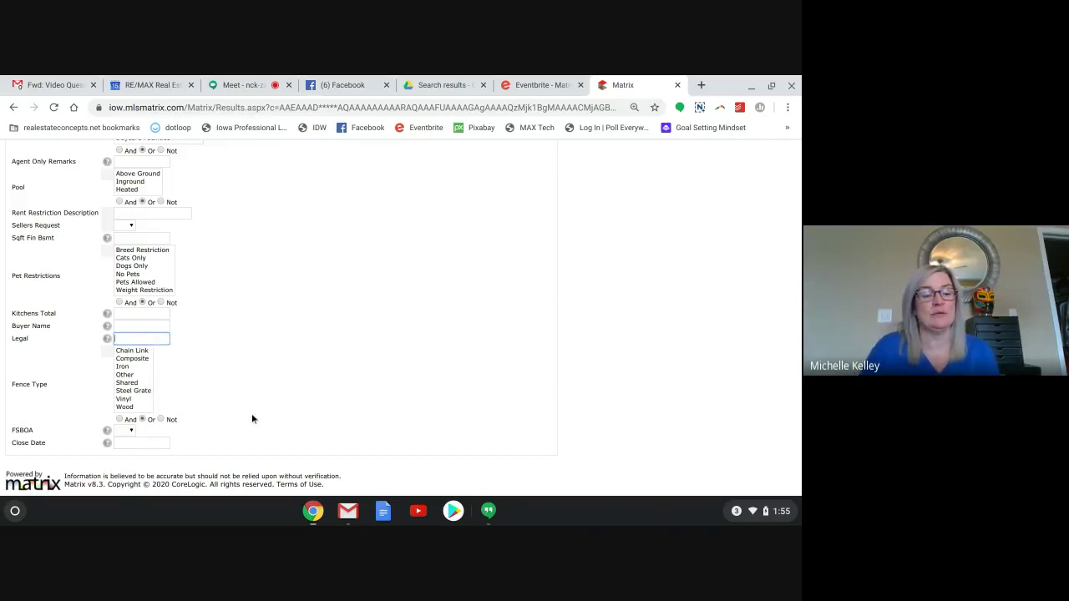
Show the 24 matching active listings in the Results list.
scroll(252, 418, up, 5)
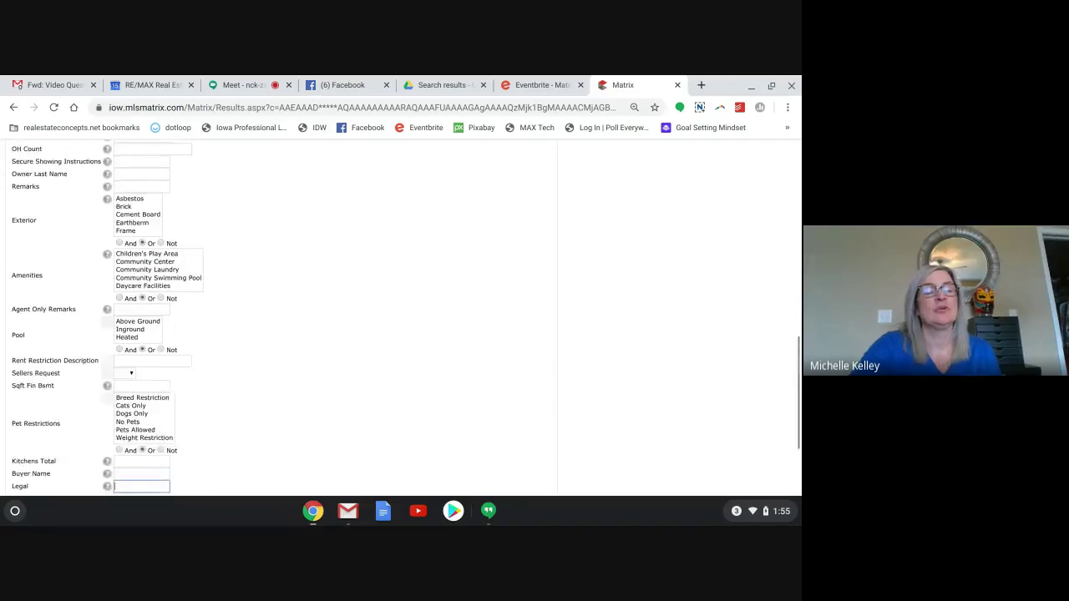
scroll(282, 317, up, 5)
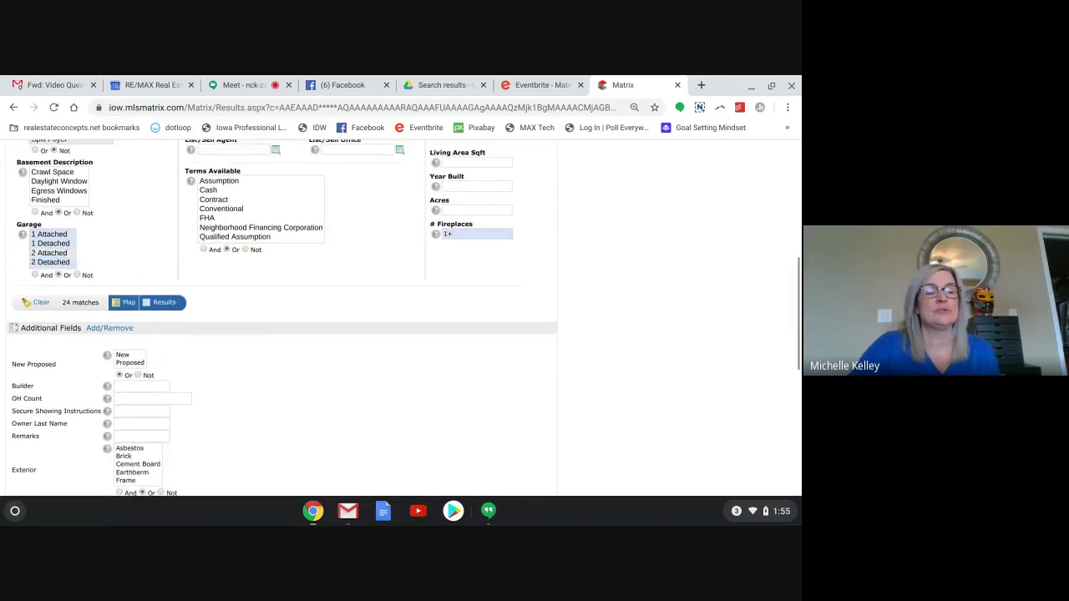
scroll(283, 318, up, 3)
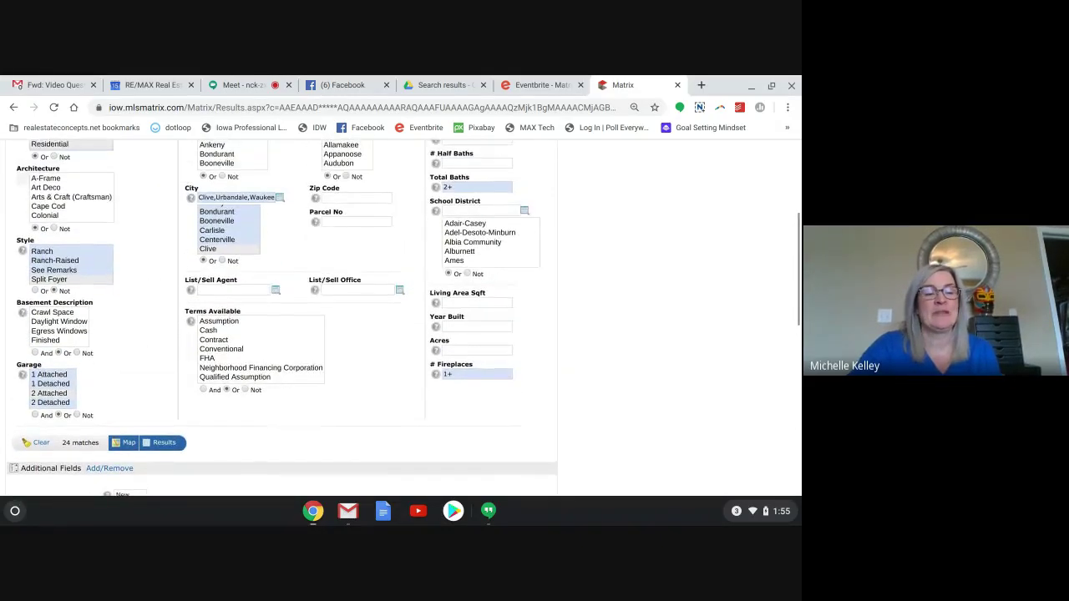
scroll(282, 317, up, 3)
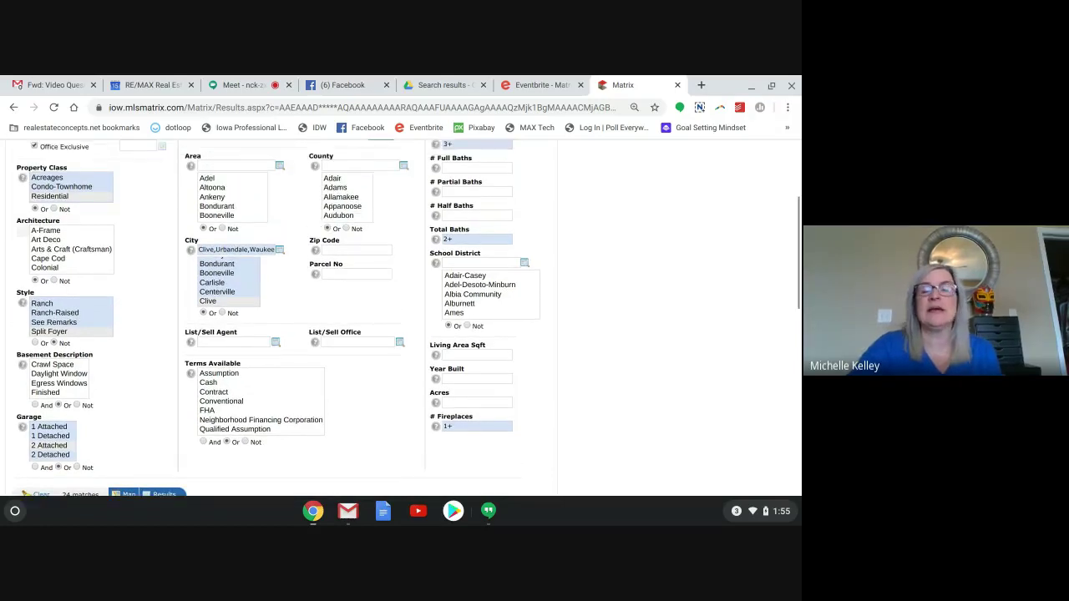
scroll(282, 317, up, 2)
scroll(586, 367, up, 2)
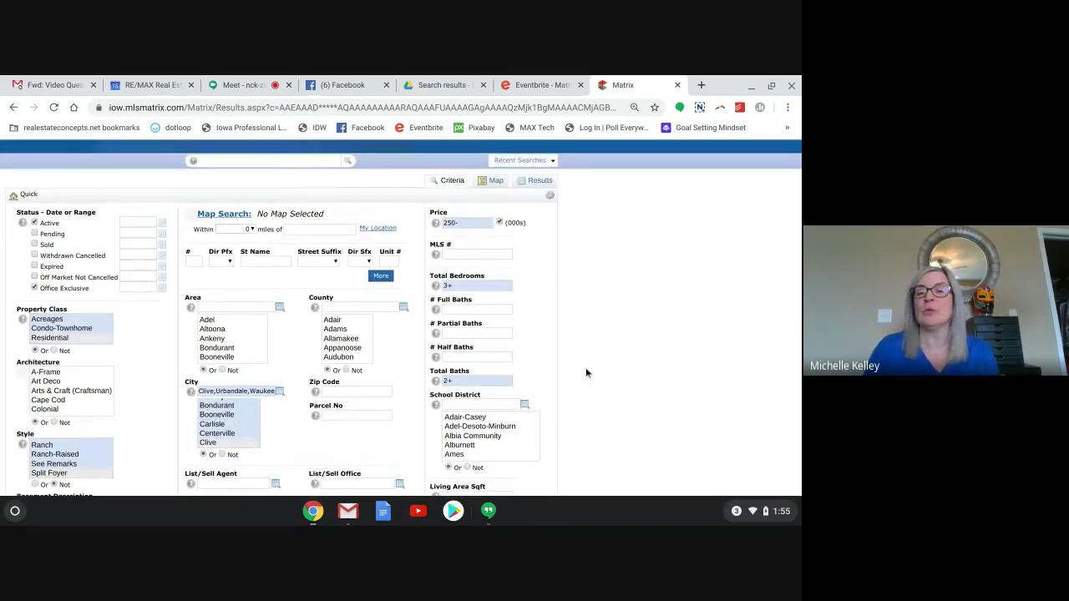
click(540, 181)
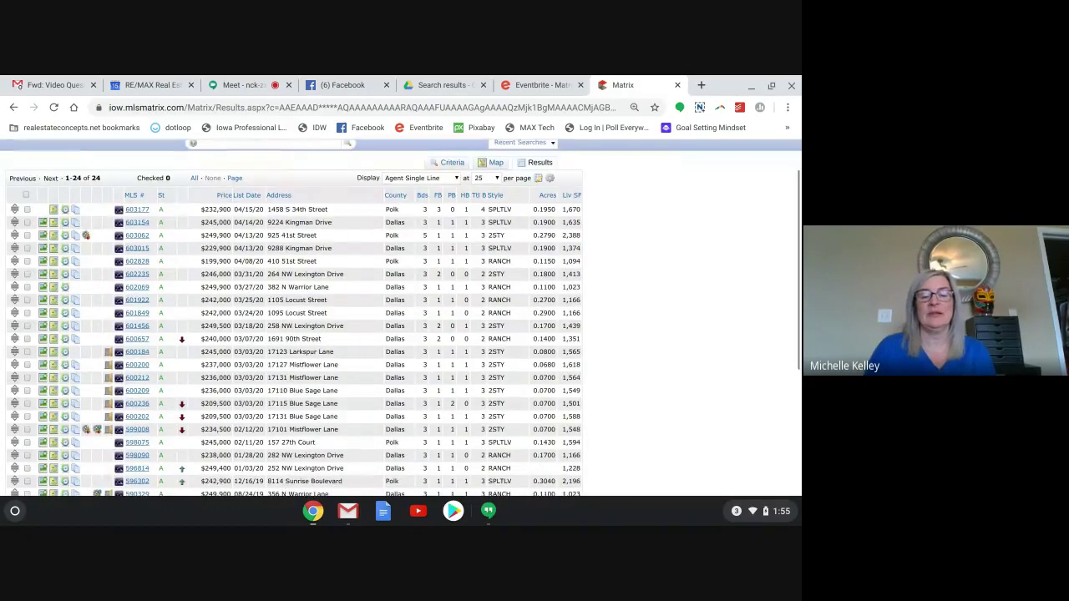
View the 24 listings as map pins, then go back to the Criteria form.
click(492, 166)
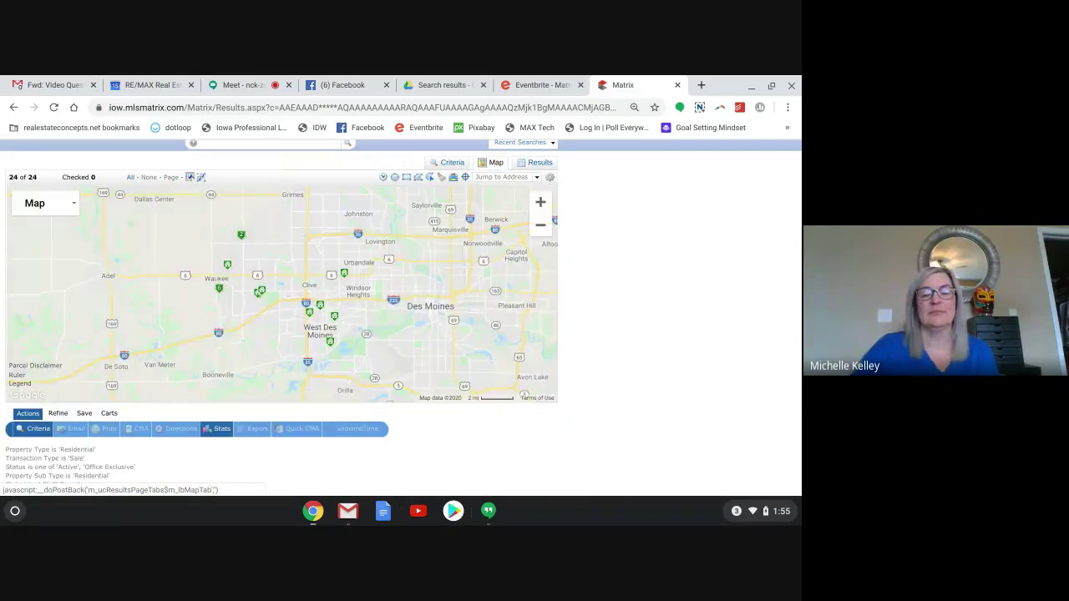
scroll(401, 351, down, 2)
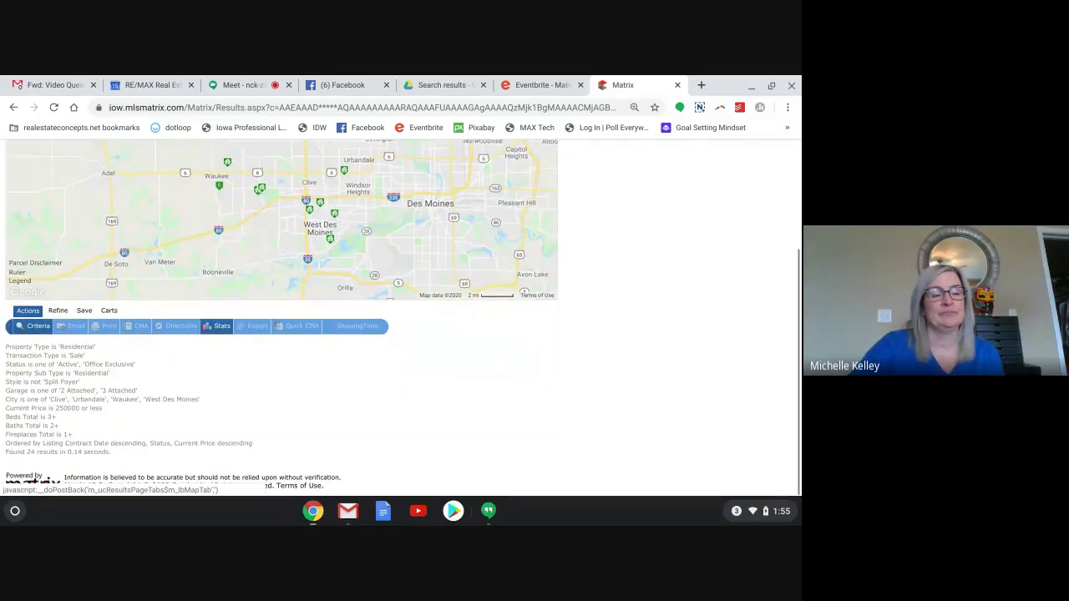
scroll(401, 317, up, 2)
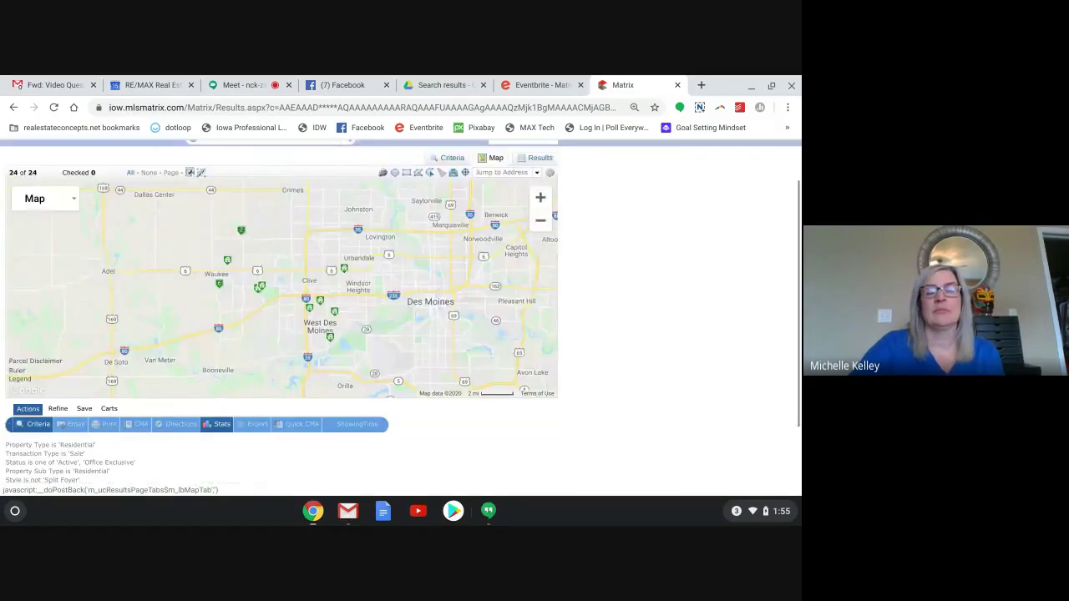
scroll(448, 219, up, 1)
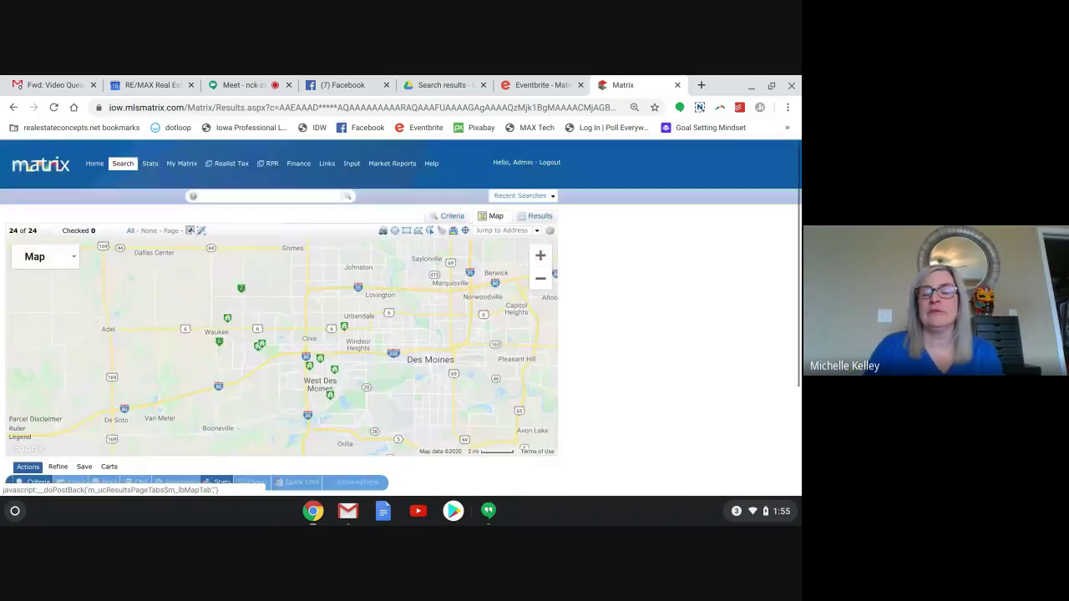
click(448, 219)
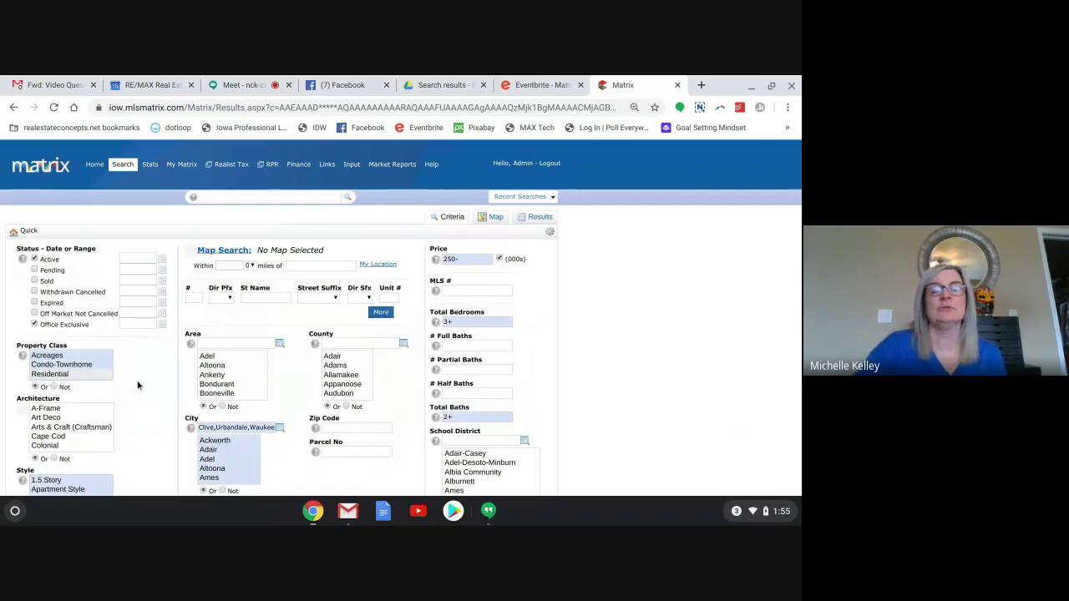
Scroll the criteria form and bring up the Results table of all 24 active matching listings.
scroll(138, 385, down, 2)
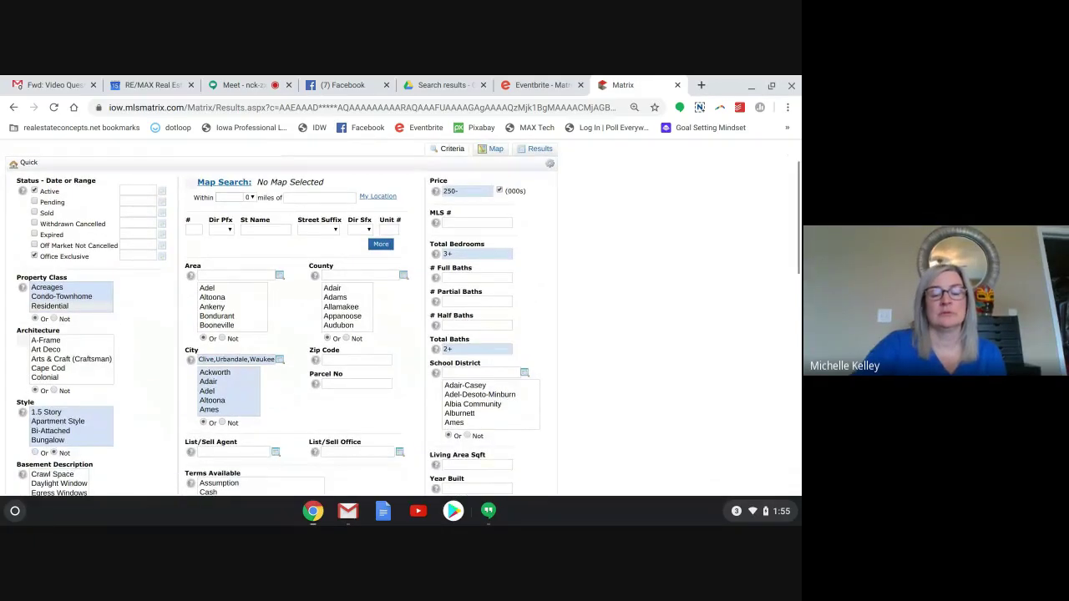
scroll(283, 317, down, 2)
scroll(282, 317, down, 3)
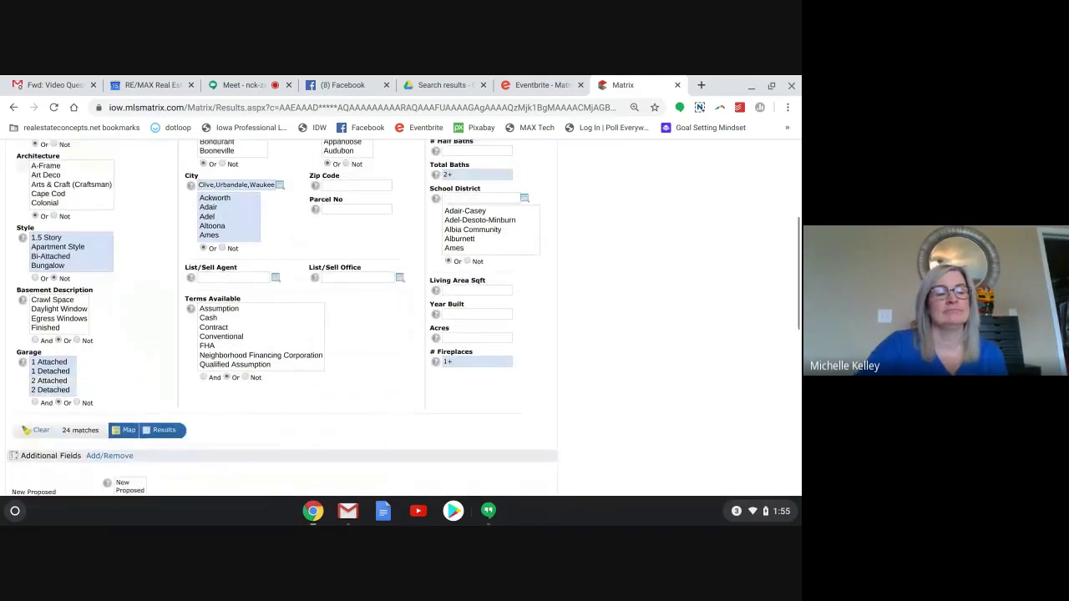
scroll(401, 317, up, 5)
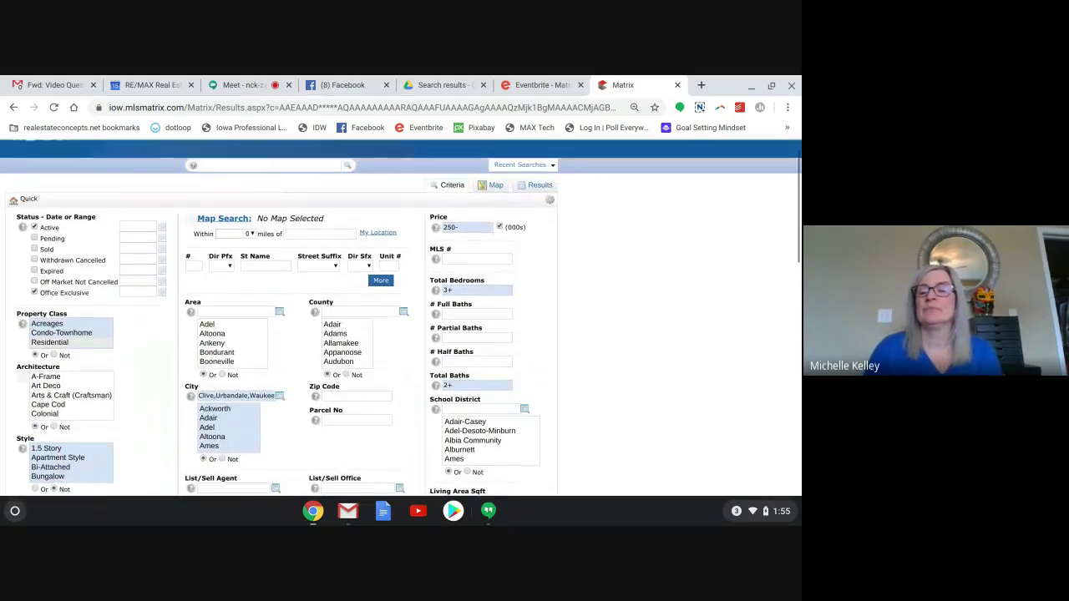
scroll(401, 317, up, 2)
click(535, 217)
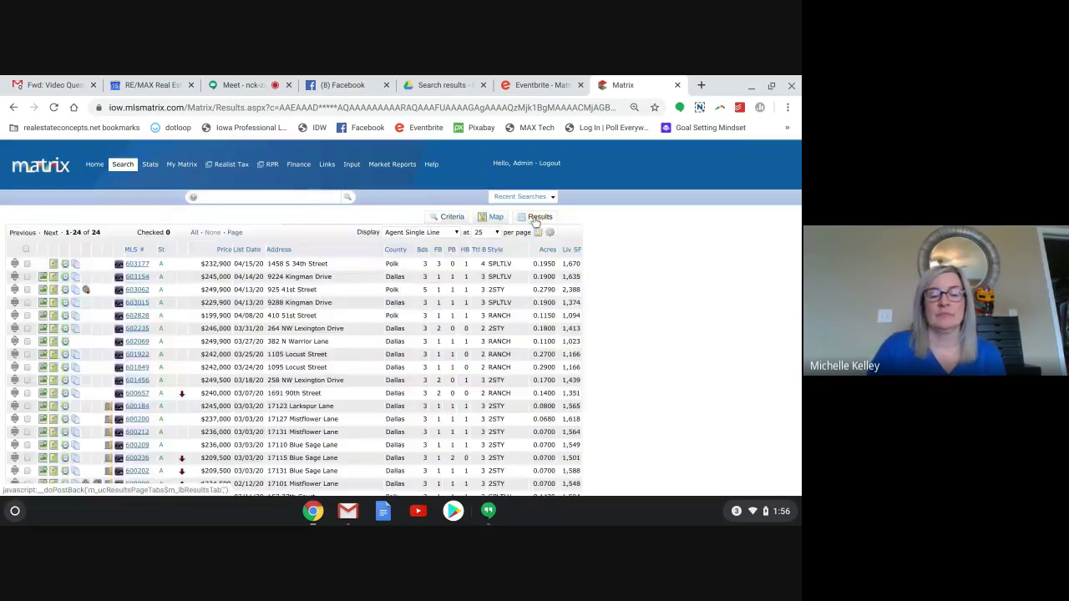
scroll(536, 219, down, 1)
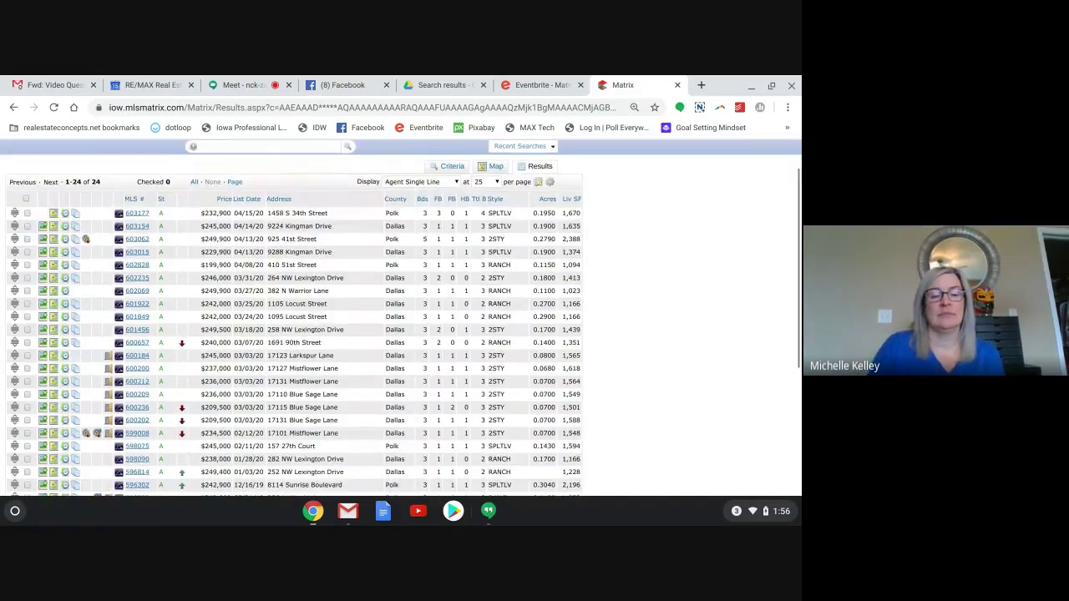
scroll(136, 322, down, 2)
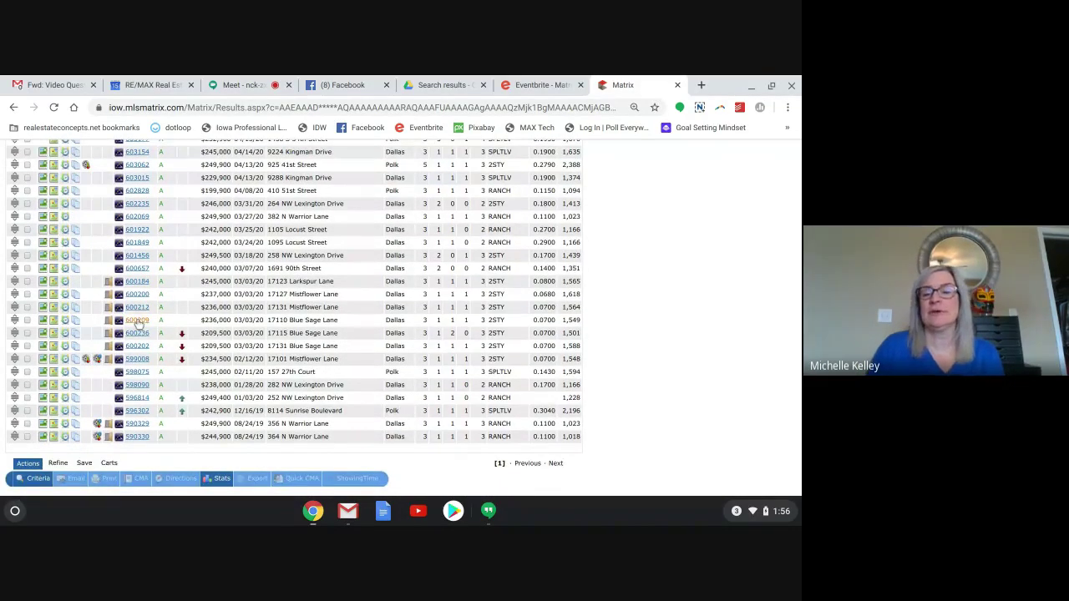
click(136, 321)
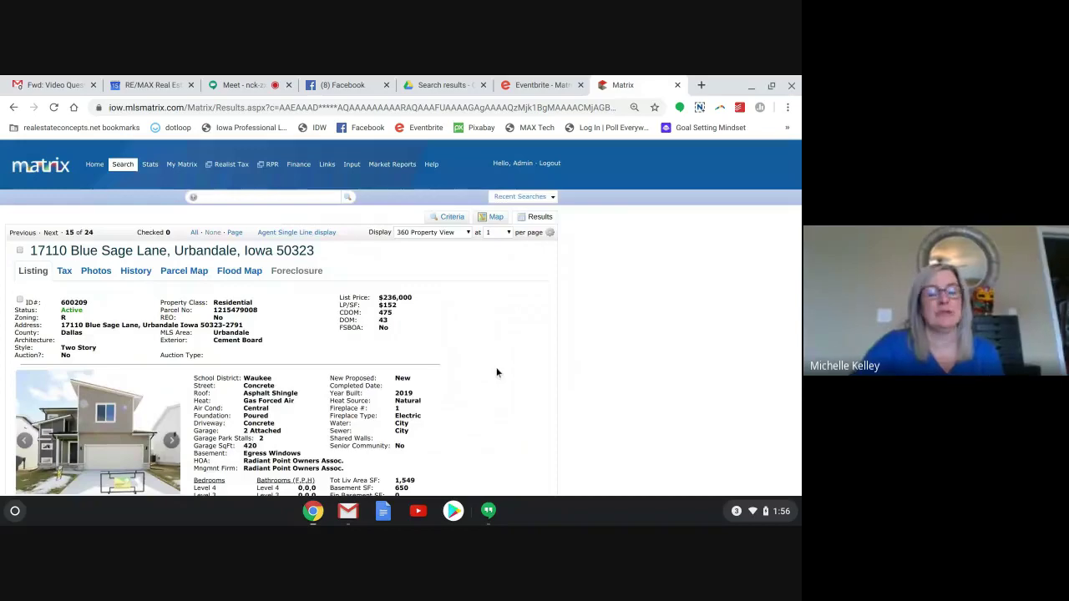
scroll(497, 373, down, 3)
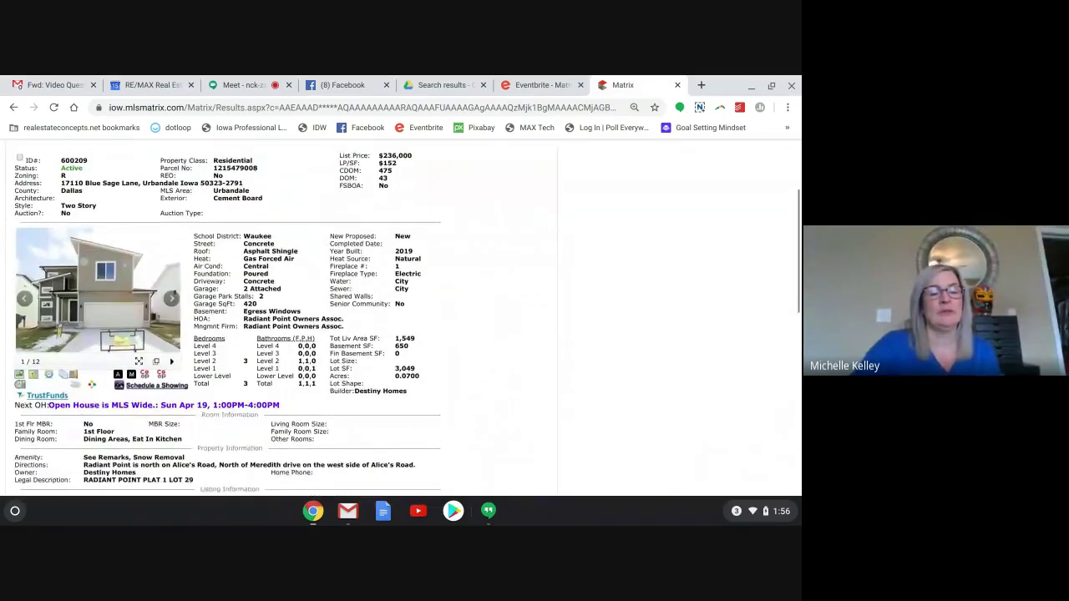
scroll(401, 318, down, 3)
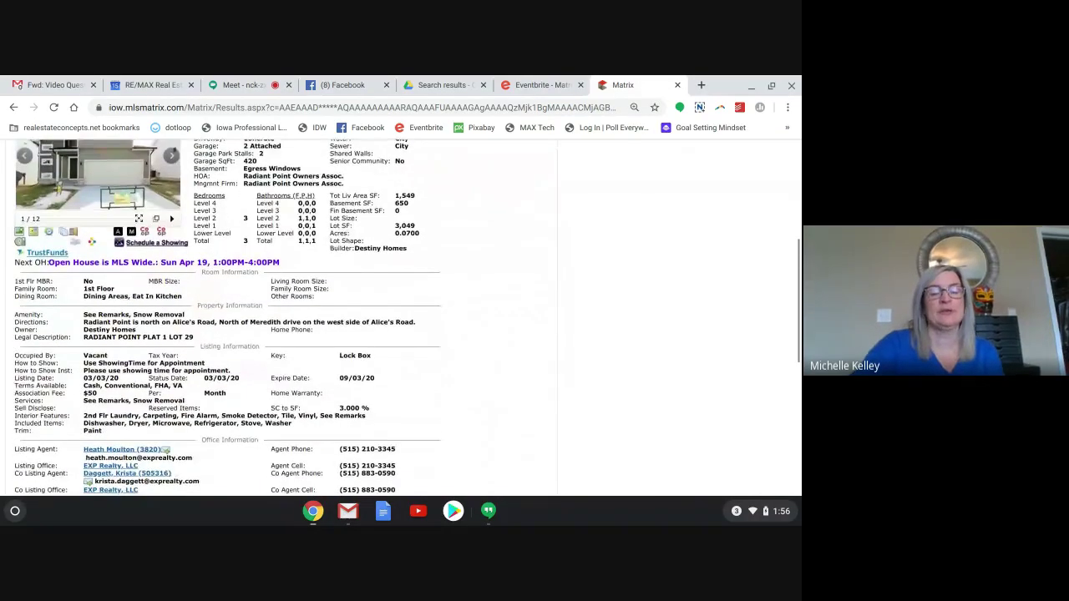
scroll(401, 317, down, 1)
scroll(401, 318, up, 2)
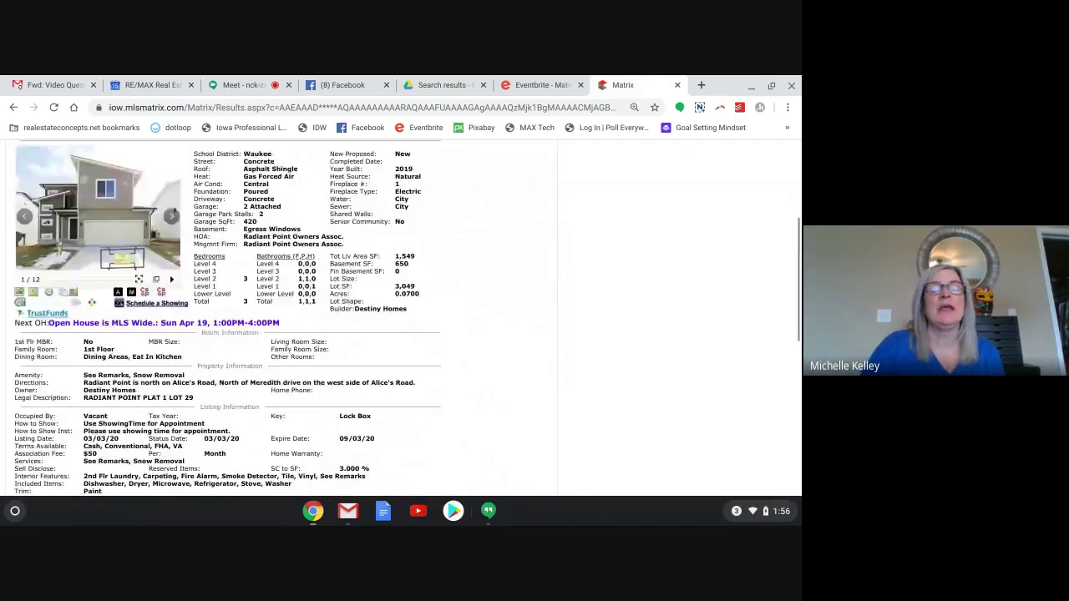
scroll(282, 318, up, 4)
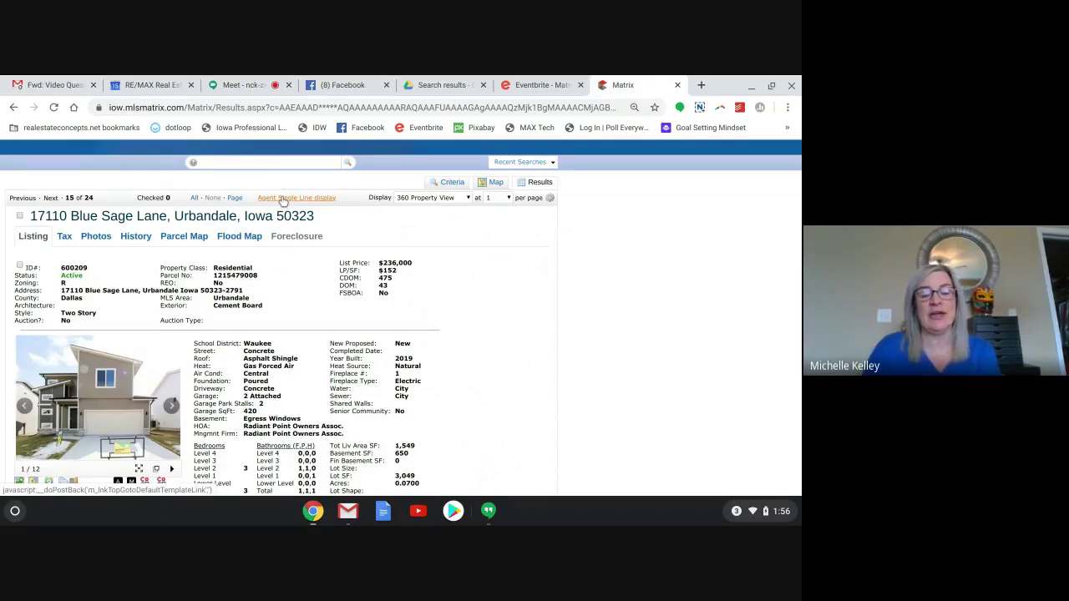
click(285, 198)
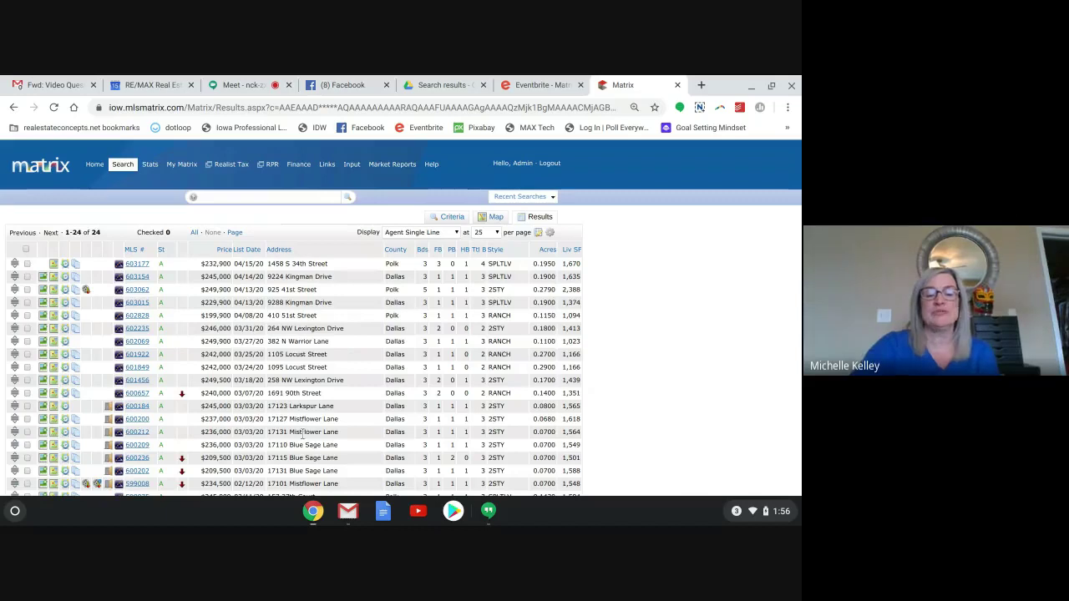
Plot the 24 matching listings as pins on the Map tab.
scroll(302, 433, down, 2)
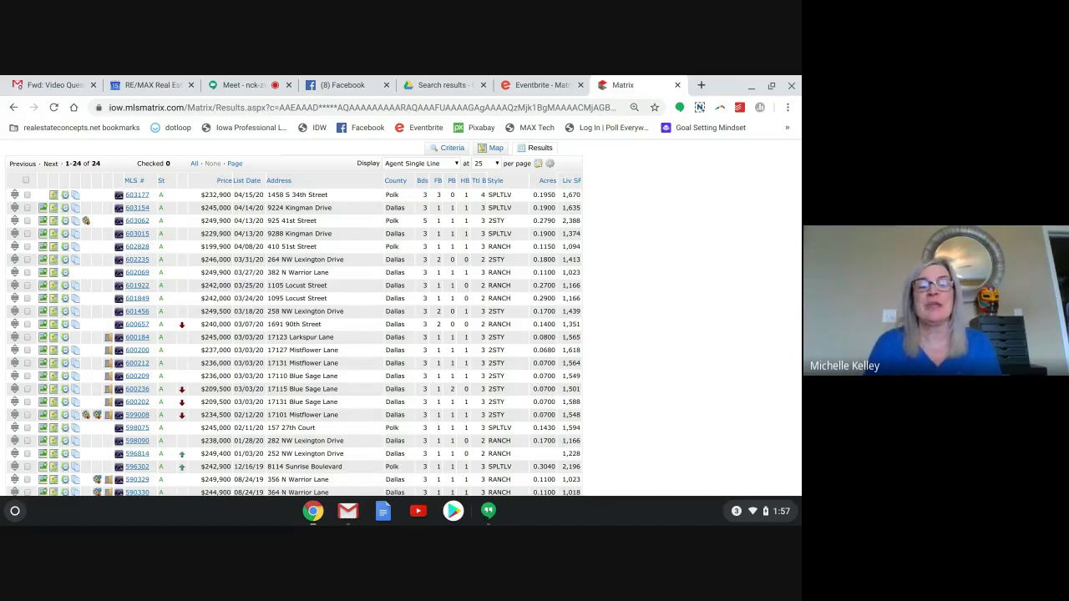
click(497, 148)
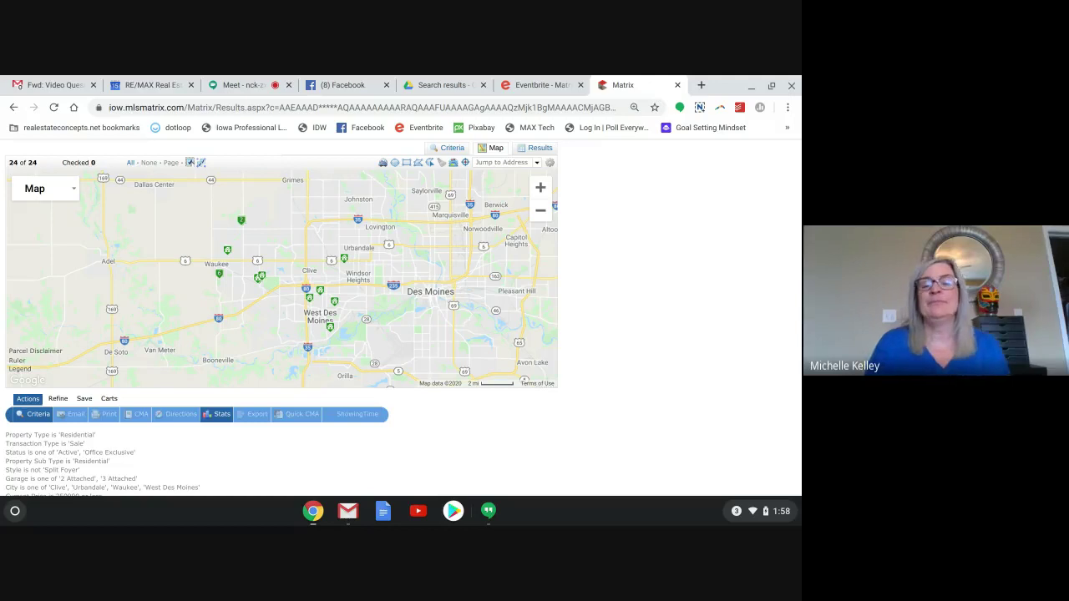
Clear the City field on the Criteria form so the quick search widens from 24 to 151 matches.
click(451, 149)
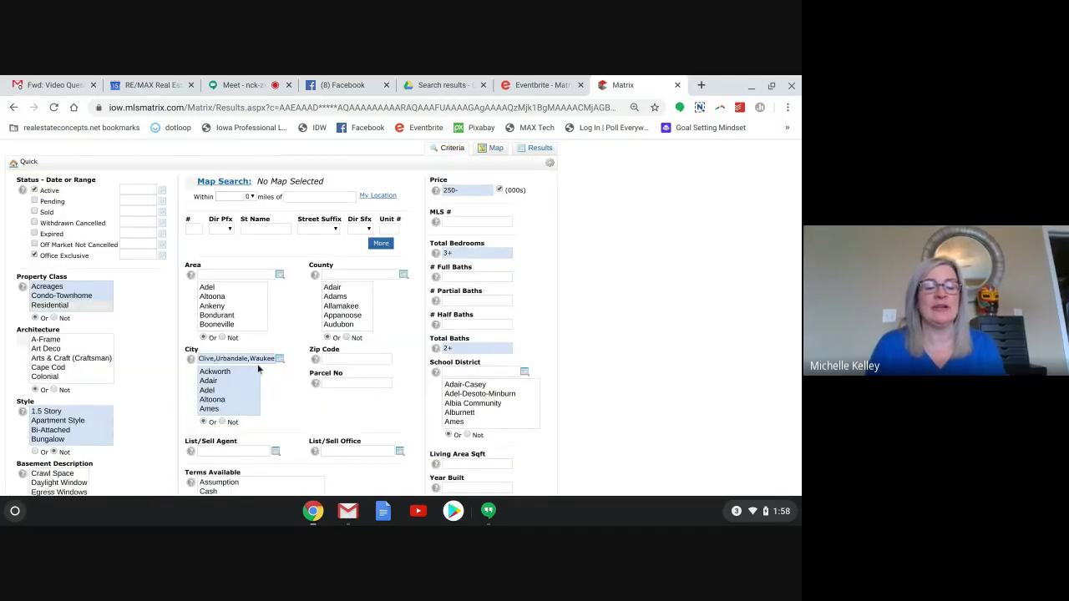
click(266, 362)
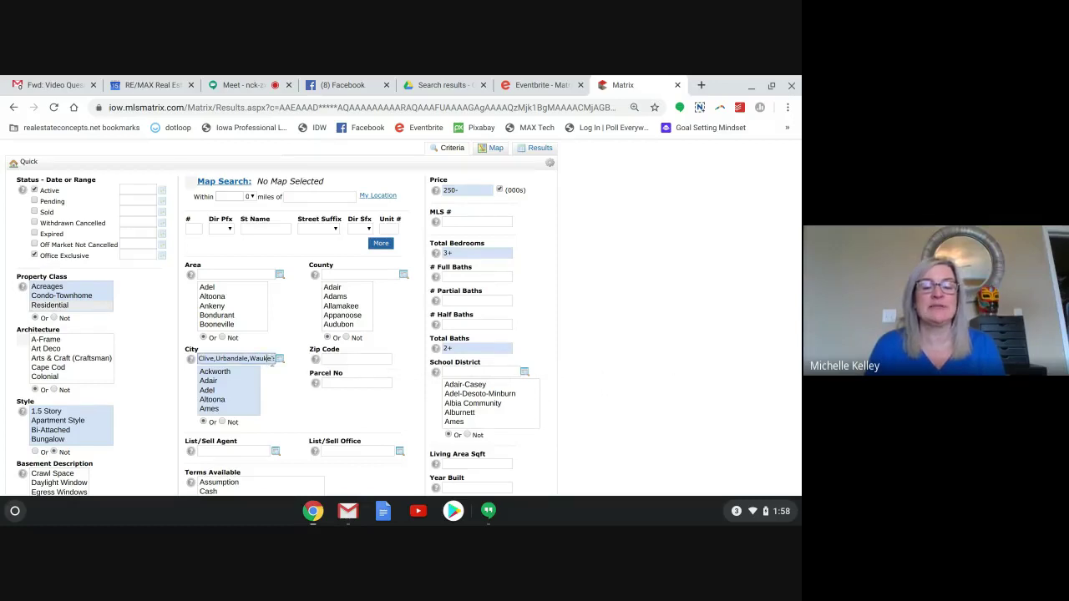
text(,West Des Moines)
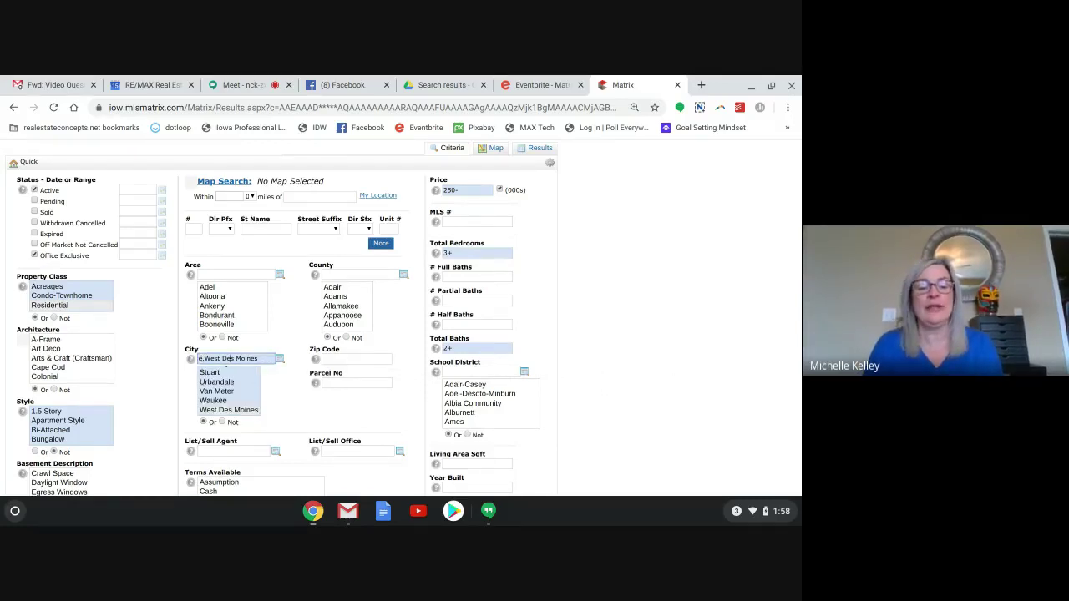
key(BackSpace)
key(BackSpace)
key(BackSpace)
key(BackSpace)
key(BackSpace)
key(BackSpace)
key(BackSpace)
key(BackSpace)
key(BackSpace)
key(BackSpace)
key(BackSpace)
key(BackSpace)
key(BackSpace)
key(BackSpace)
key(BackSpace)
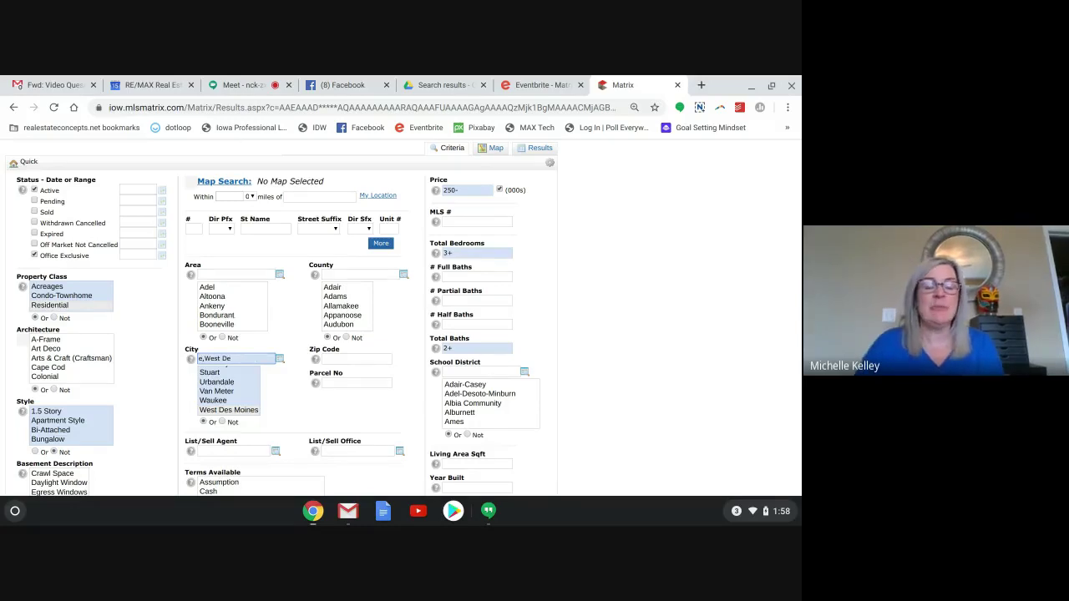
click(281, 360)
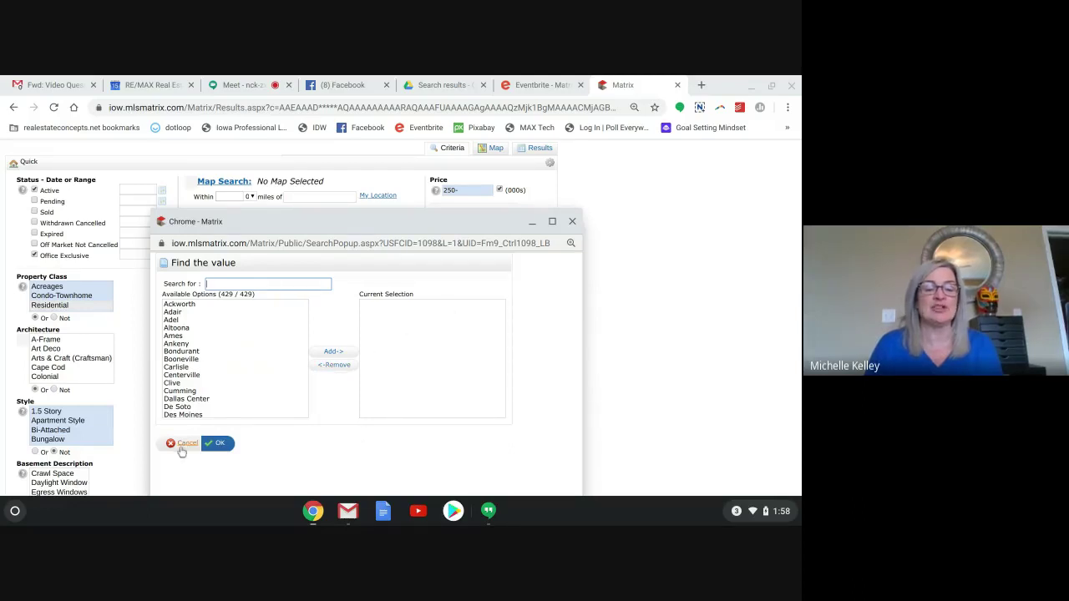
click(208, 446)
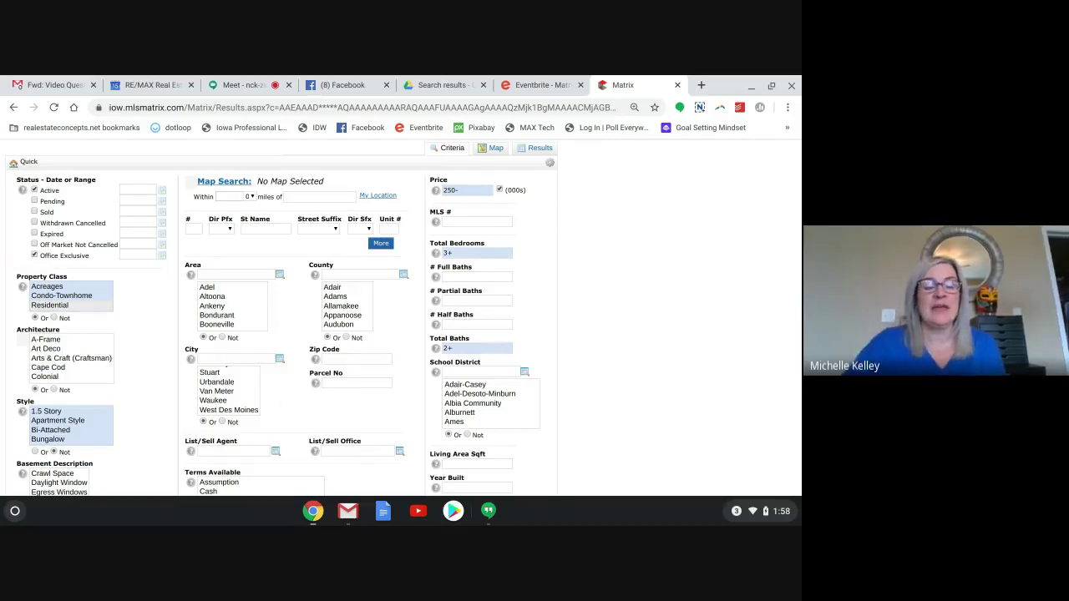
scroll(287, 402, down, 4)
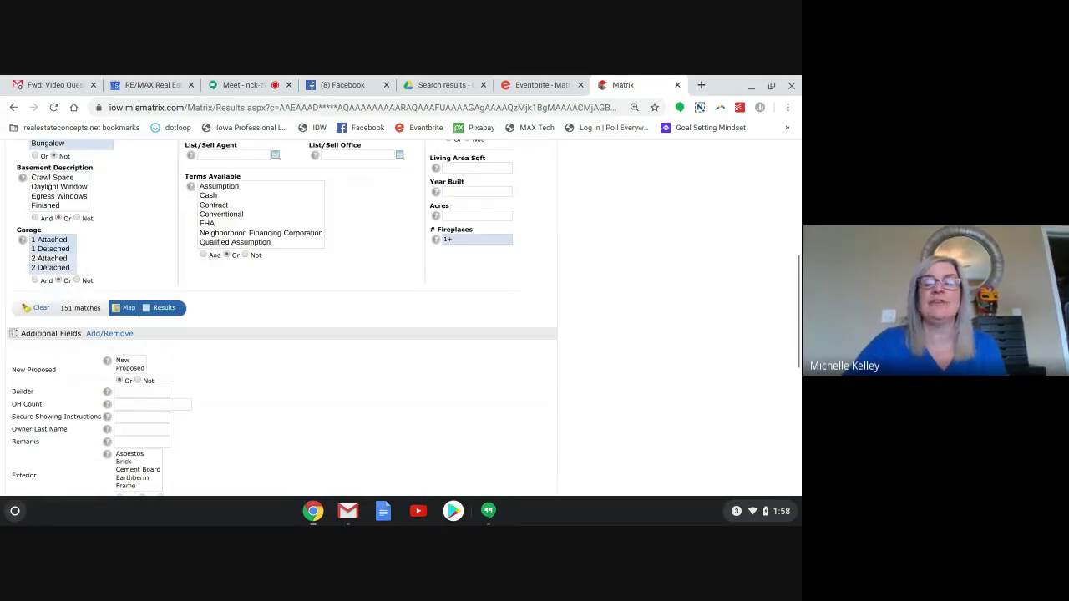
scroll(282, 318, down, 1)
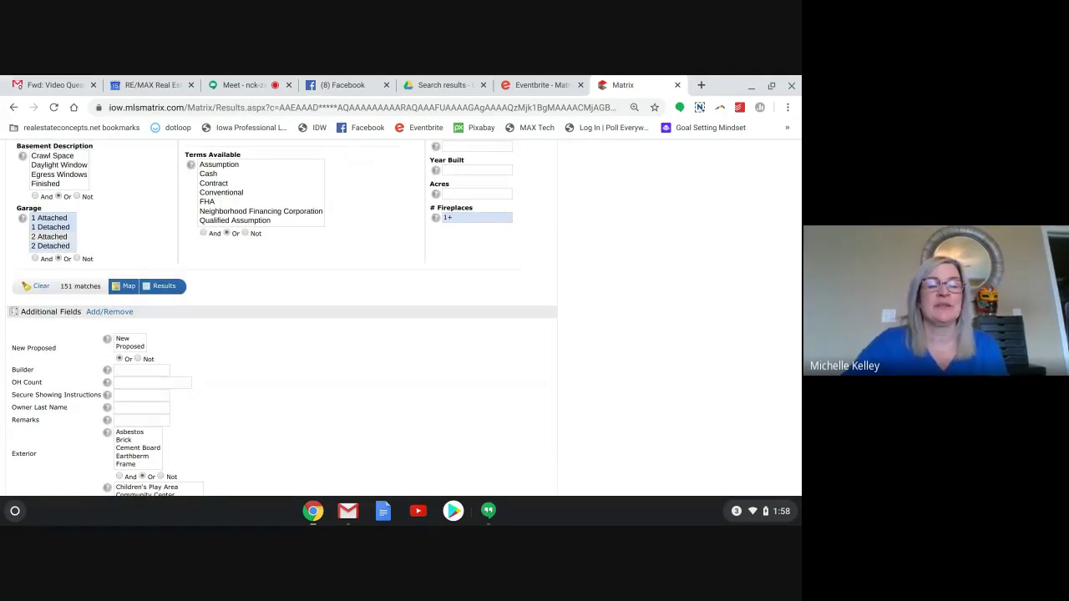
scroll(283, 318, up, 3)
scroll(282, 317, up, 3)
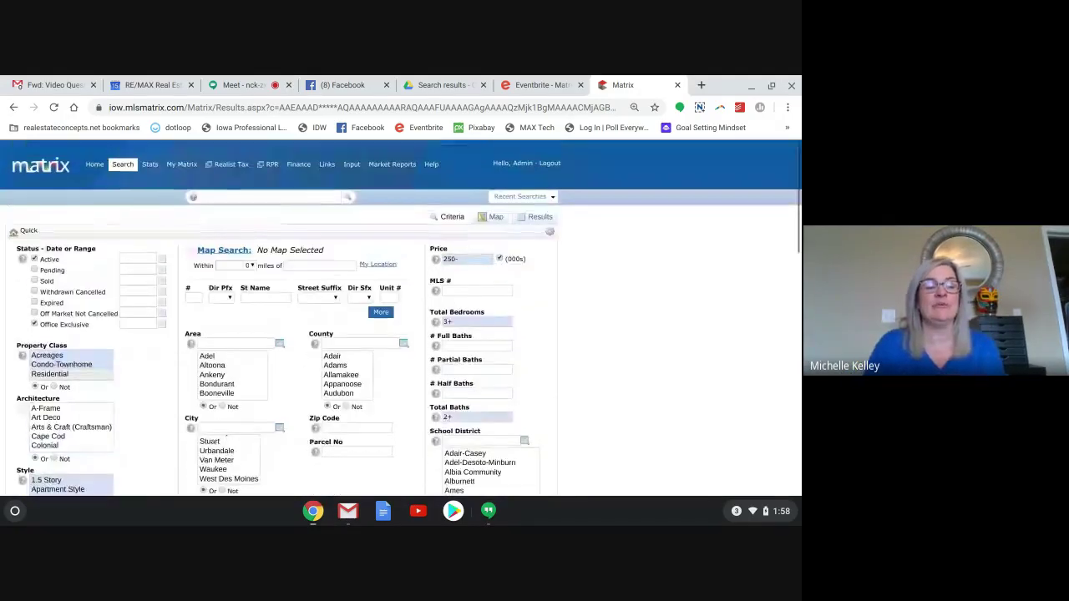
Map the 151 matches and zoom in on Des Moines until 79 of 151 show.
click(496, 219)
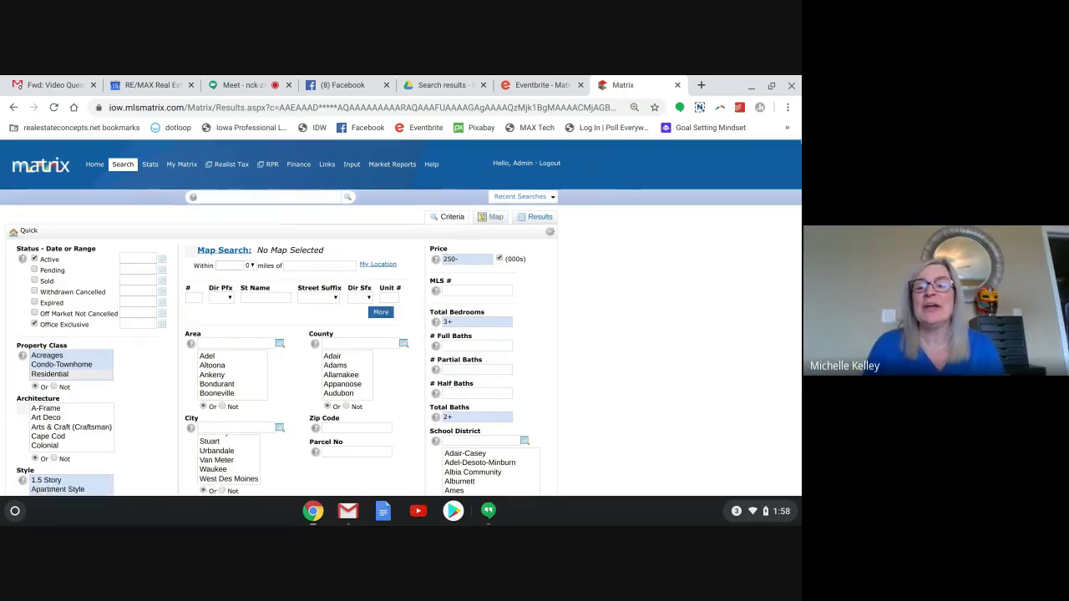
click(500, 221)
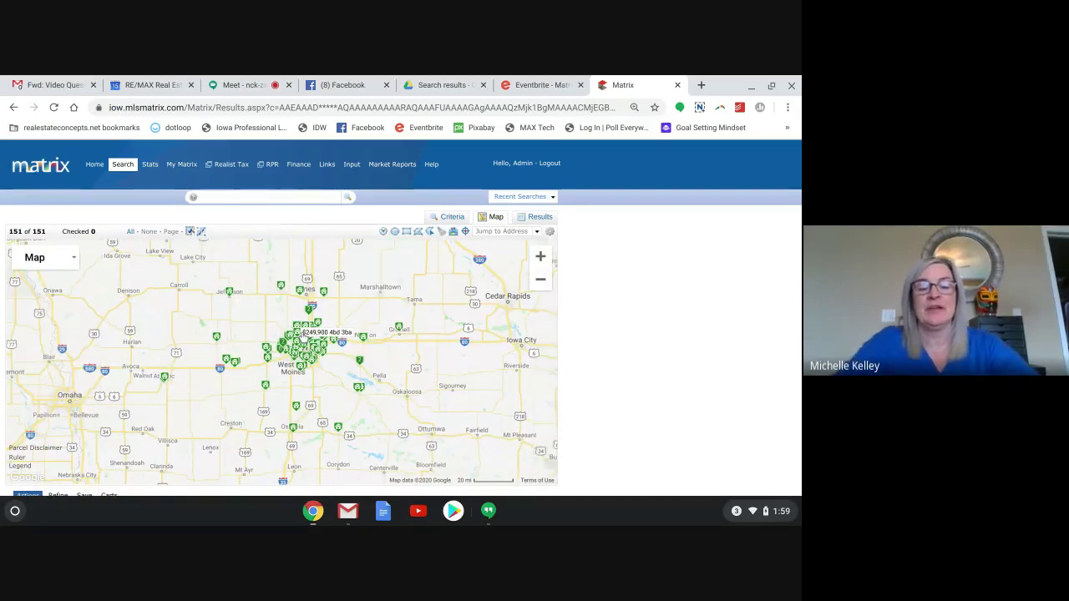
scroll(297, 326, up, 3)
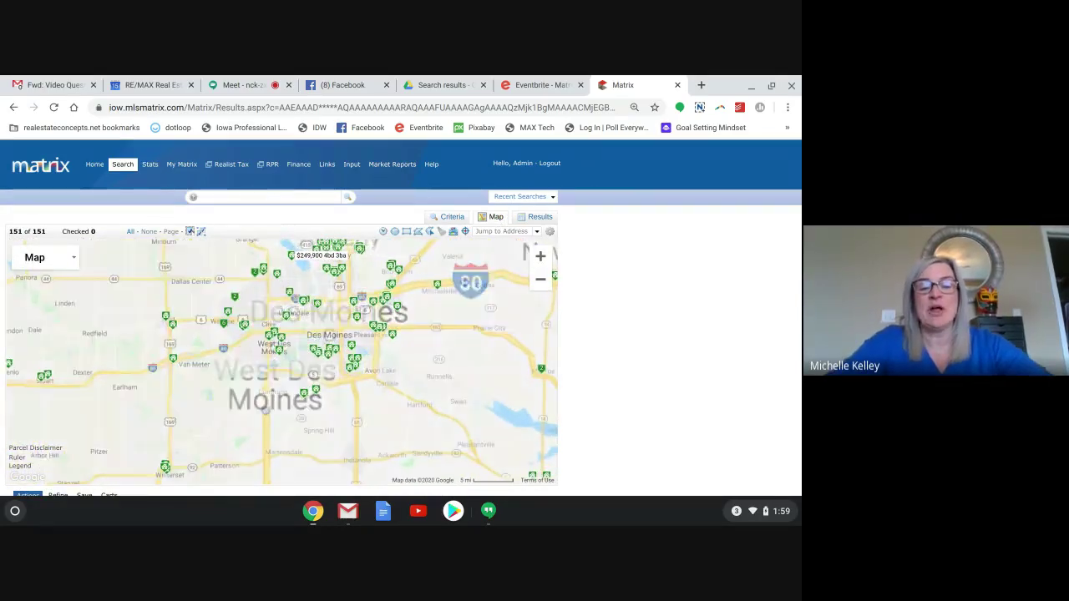
scroll(284, 276, up, 1)
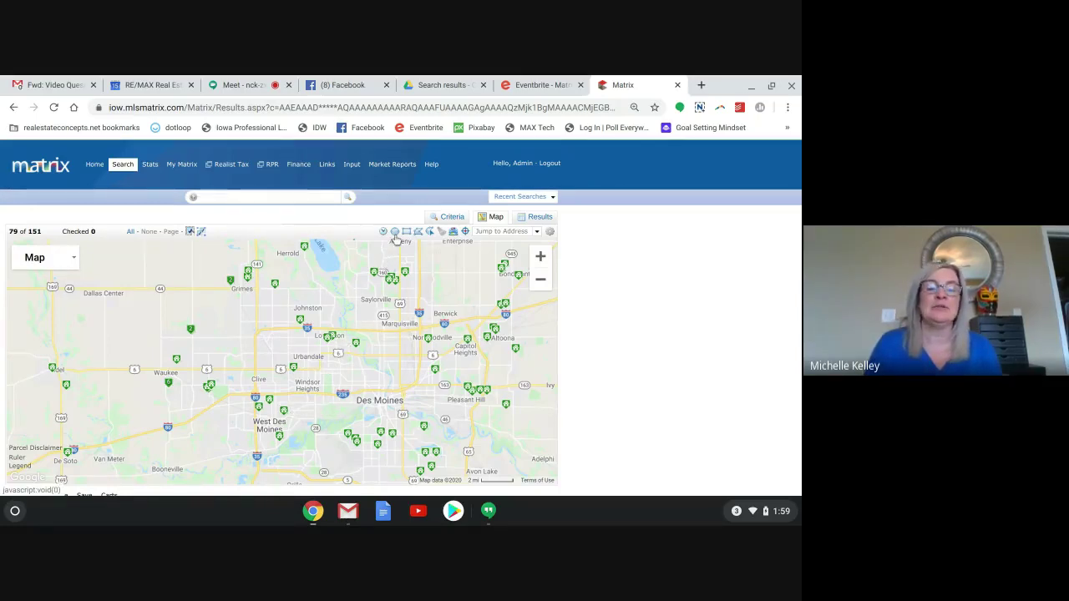
Limit the search to within 5 miles of the suggested Clive street address.
click(452, 218)
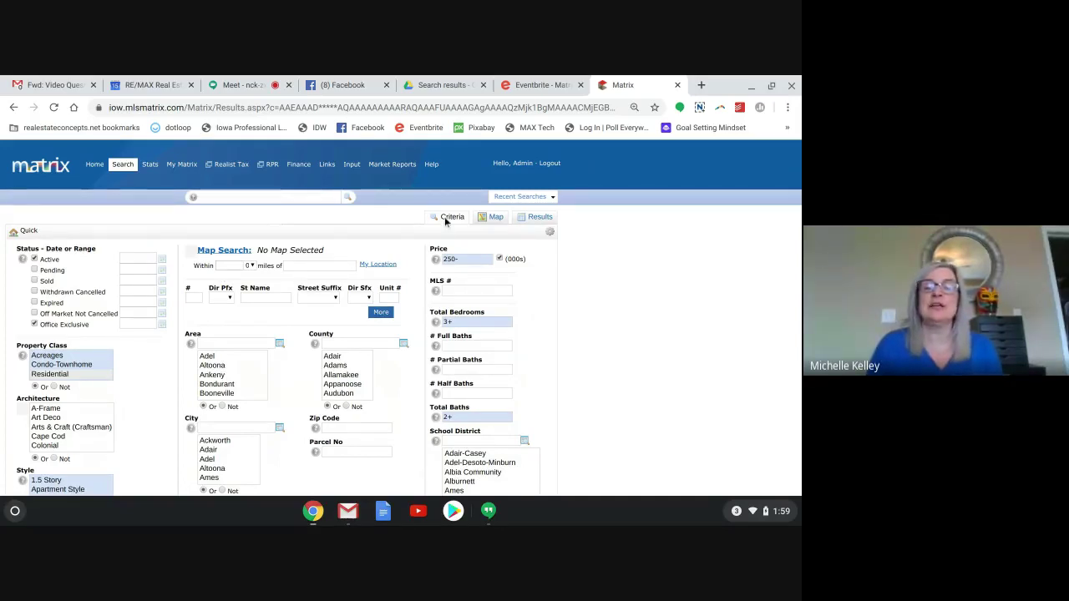
click(230, 266)
click(251, 265)
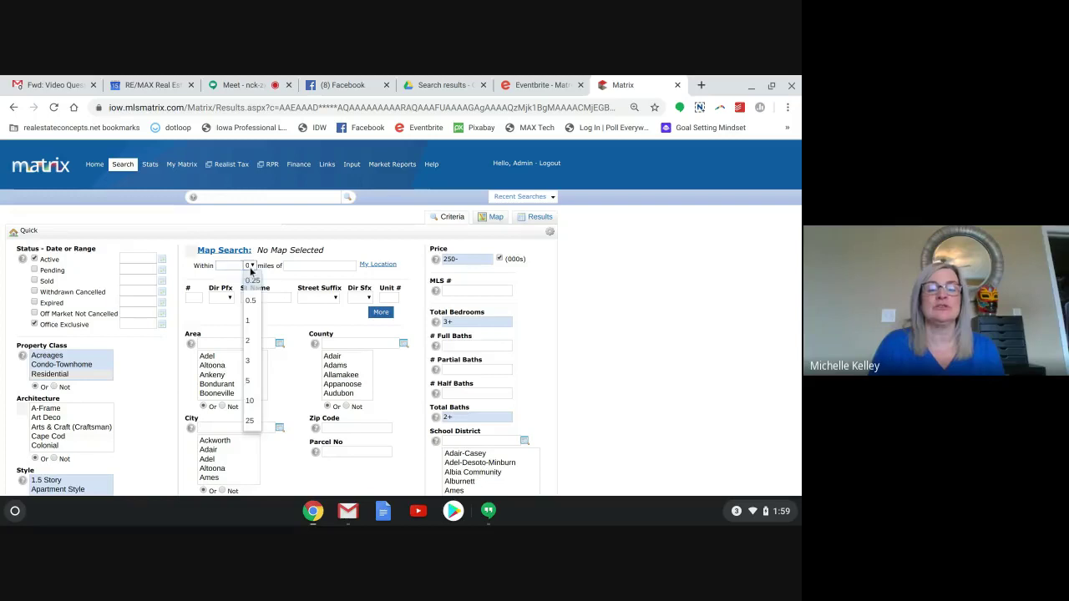
click(250, 383)
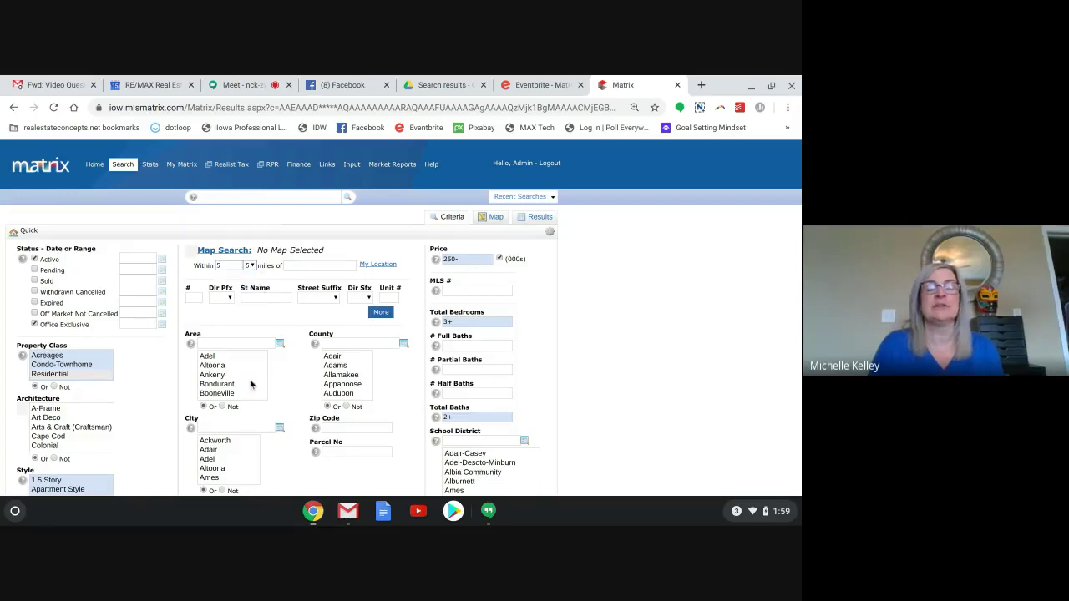
click(319, 266)
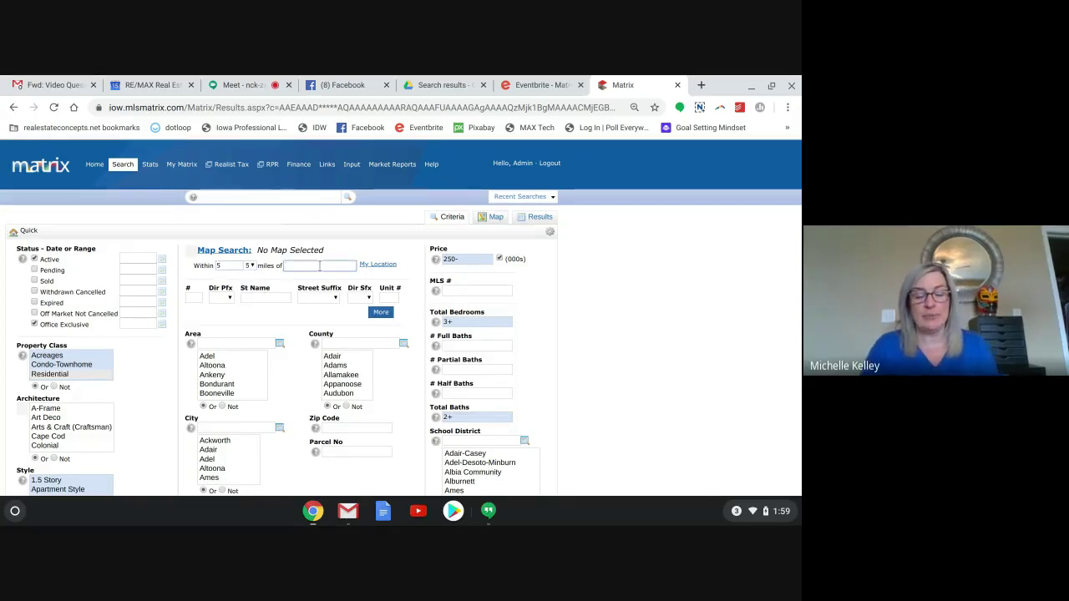
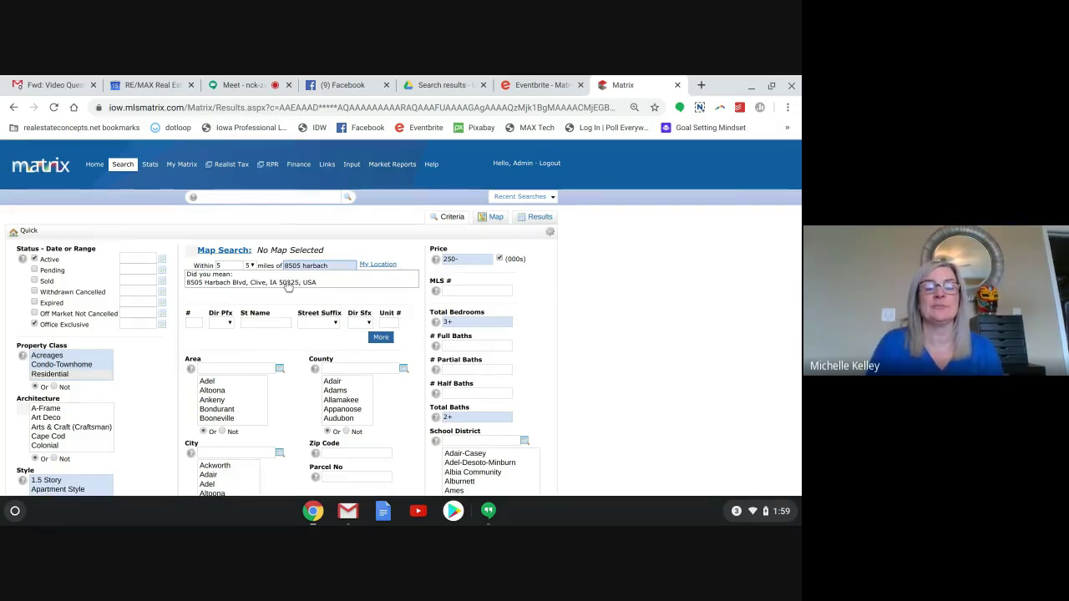
click(288, 284)
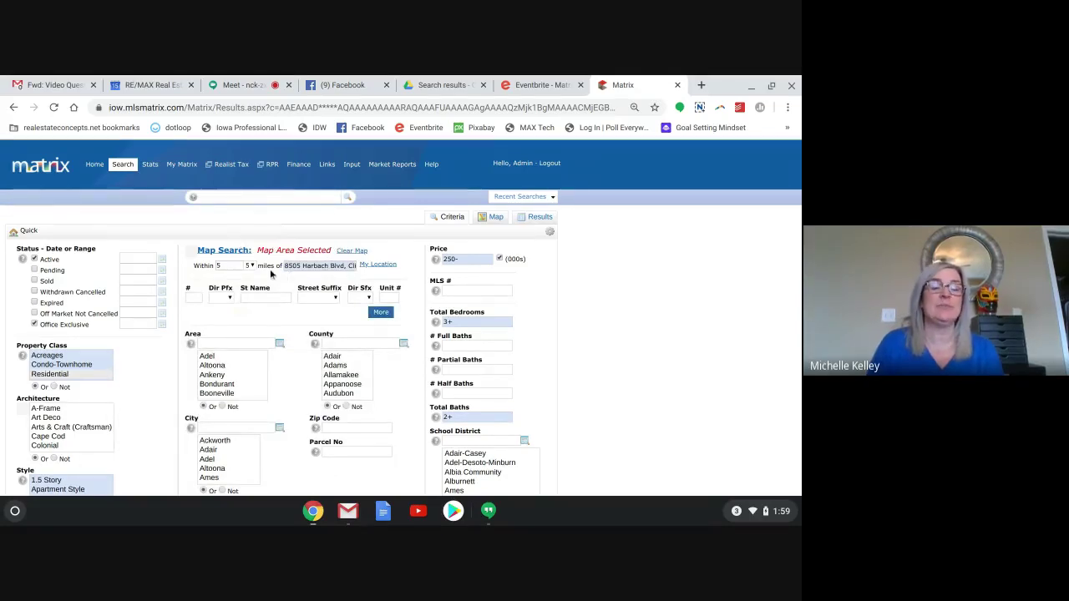
Show the 9 listings inside the 5-mile circle on the map, checking Criteria along the way.
click(496, 217)
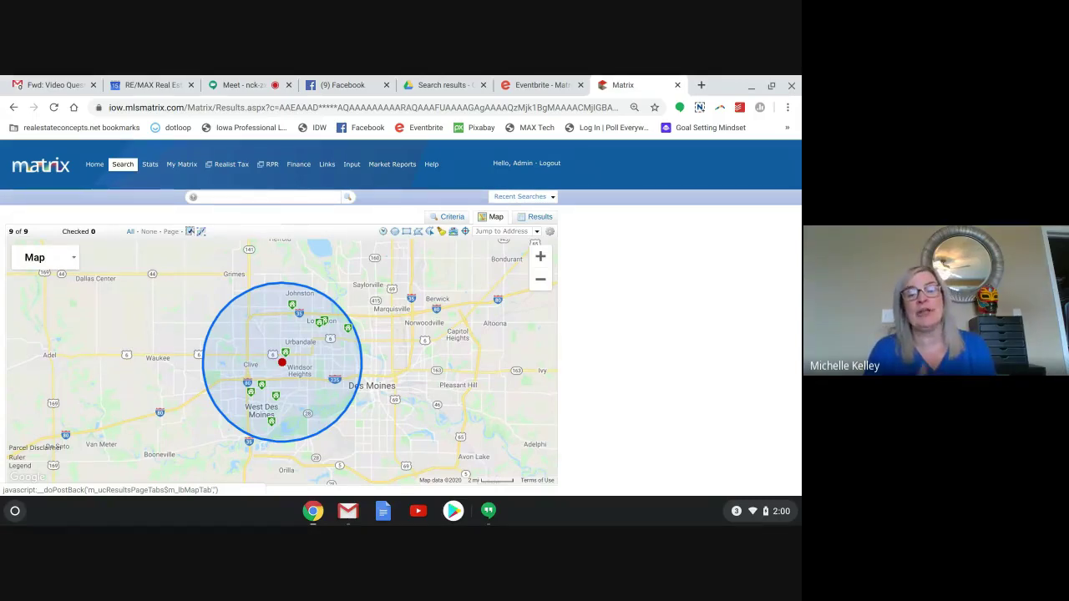
click(449, 219)
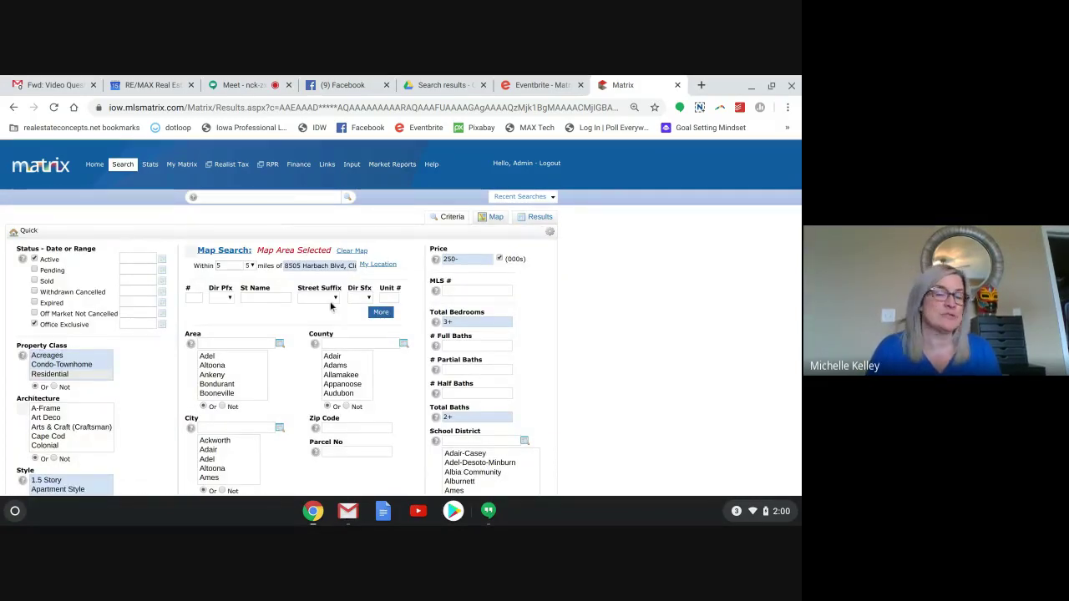
click(492, 218)
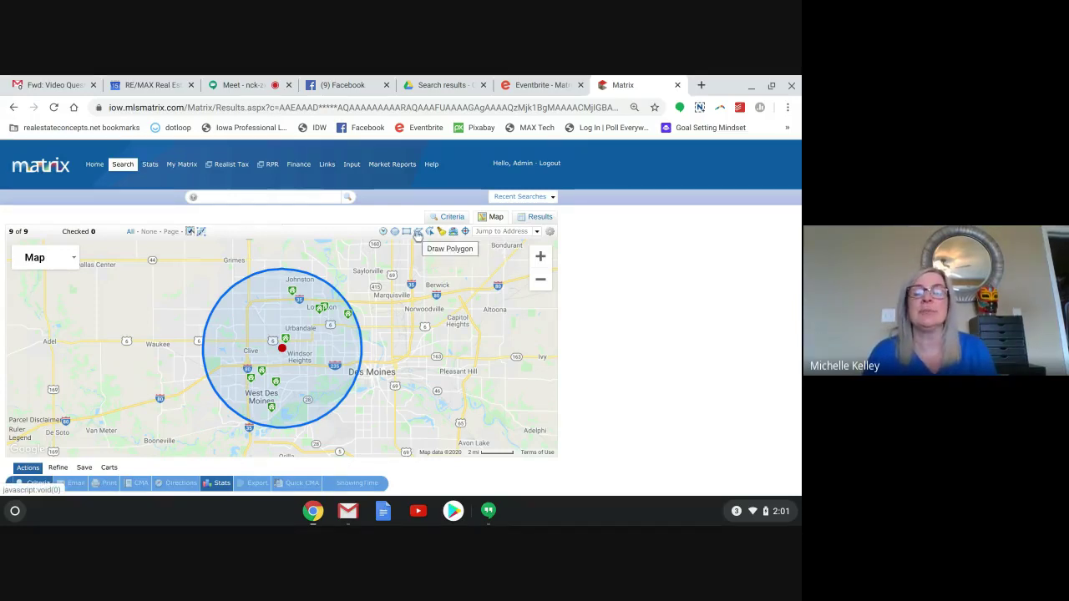
Draw a closed polygon around West Des Moines overlapping the circle, raising matches from 9 to 12.
click(418, 233)
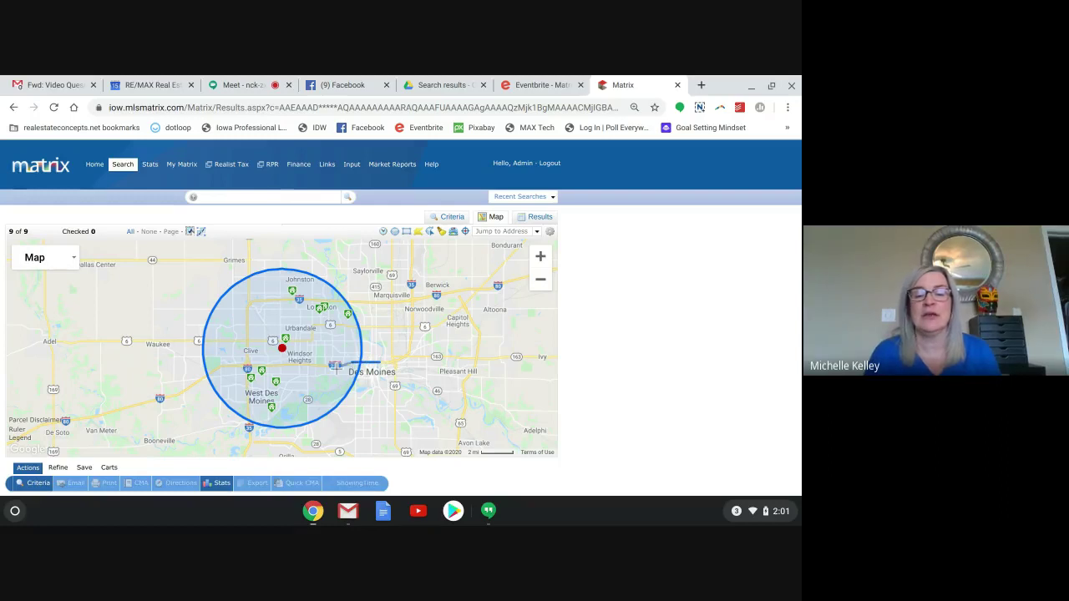
click(220, 366)
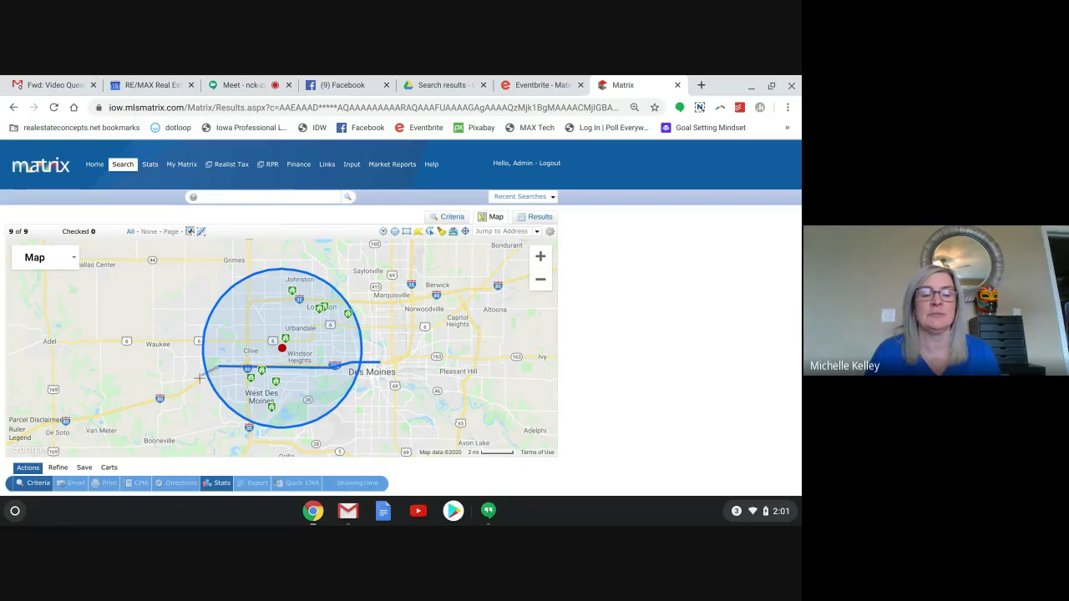
click(193, 386)
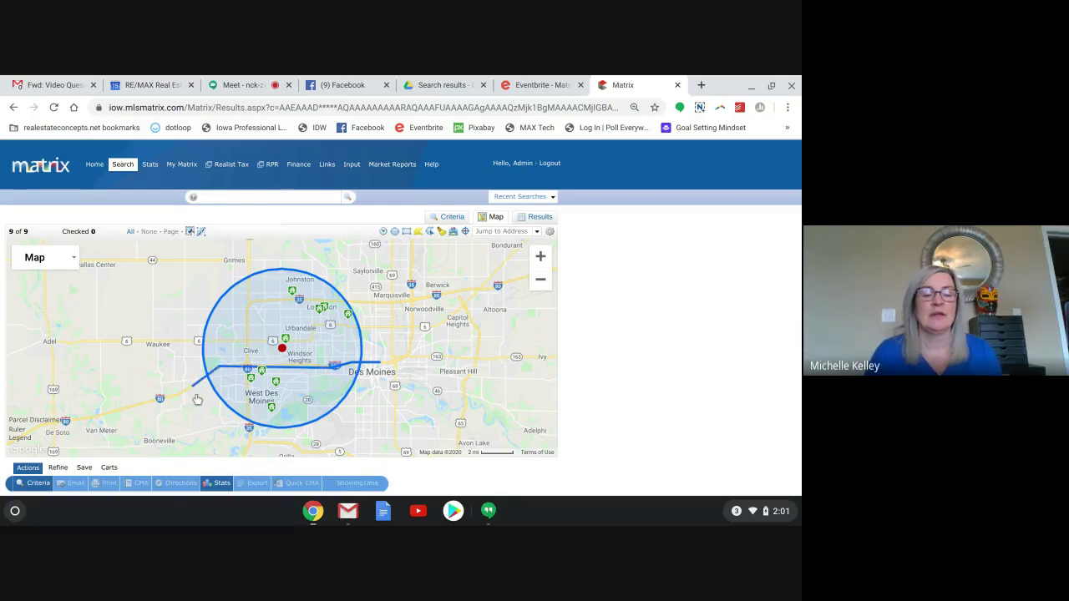
click(217, 441)
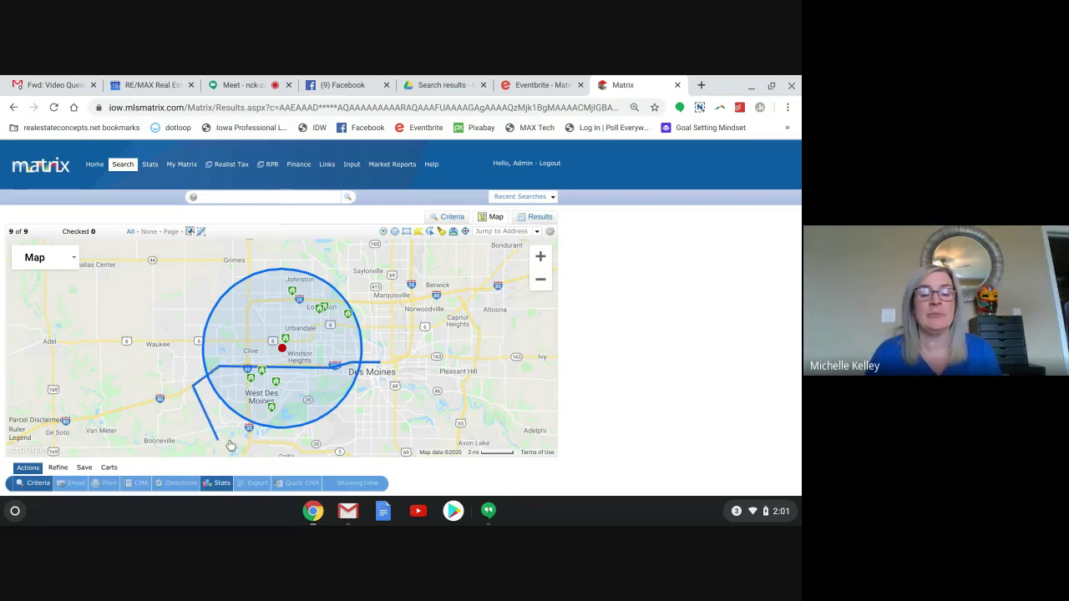
click(292, 443)
click(361, 415)
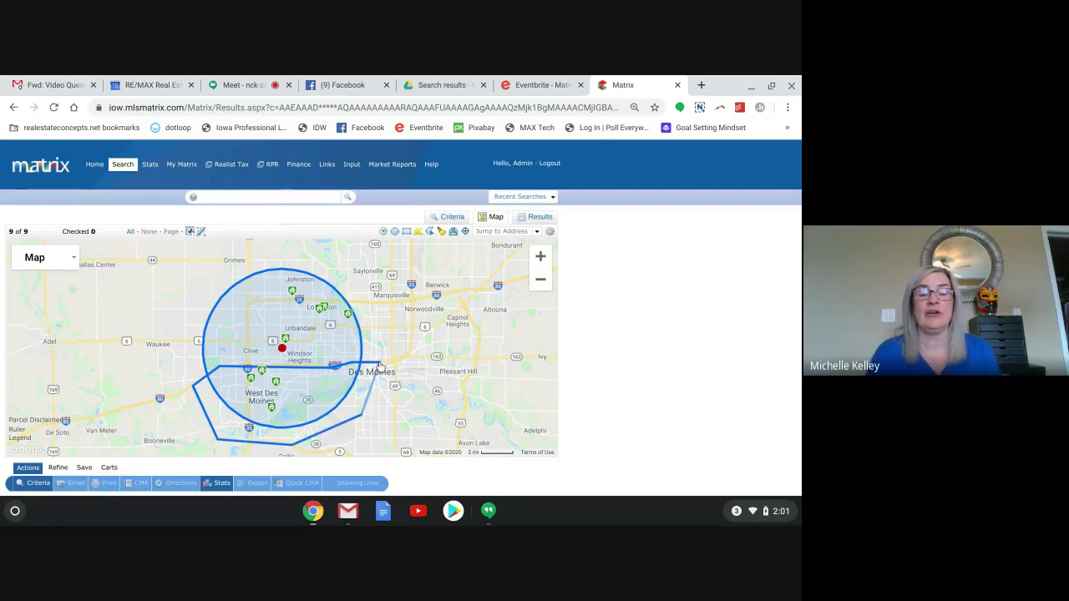
click(379, 366)
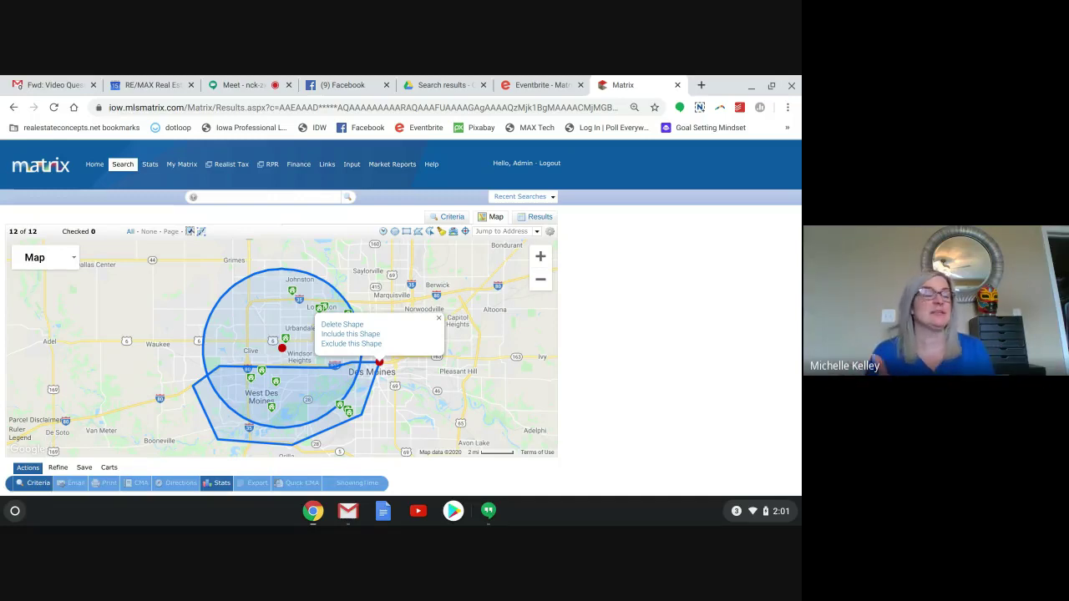
Apply Exclude this Shape to the polygon, cutting the results from 12 to 5.
click(371, 344)
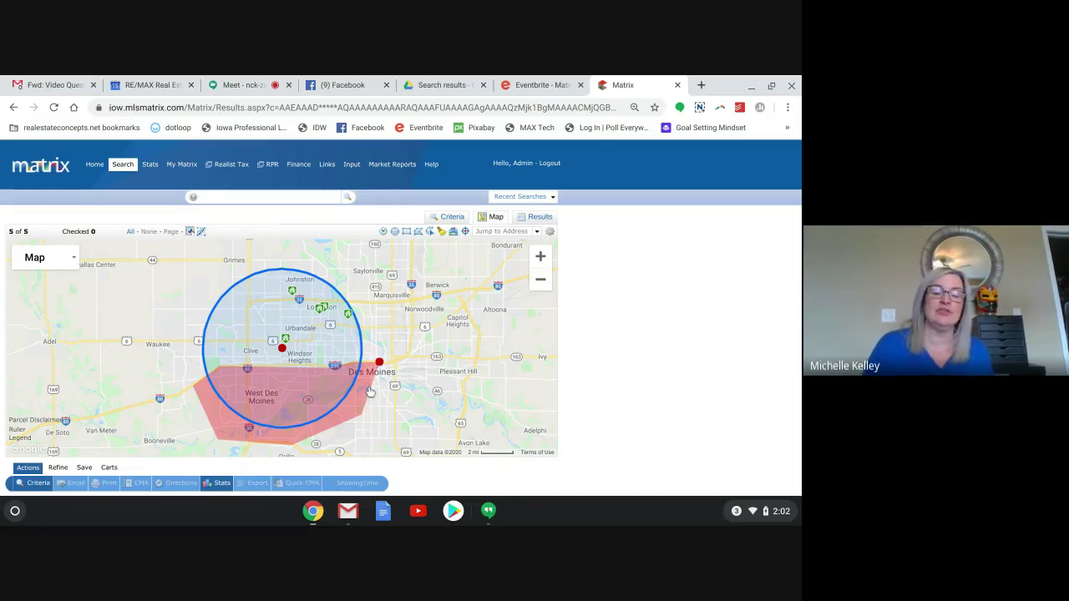
mouse_move(370, 392)
mouse_down()
mouse_move(386, 394)
mouse_move(370, 389)
mouse_up()
click(370, 391)
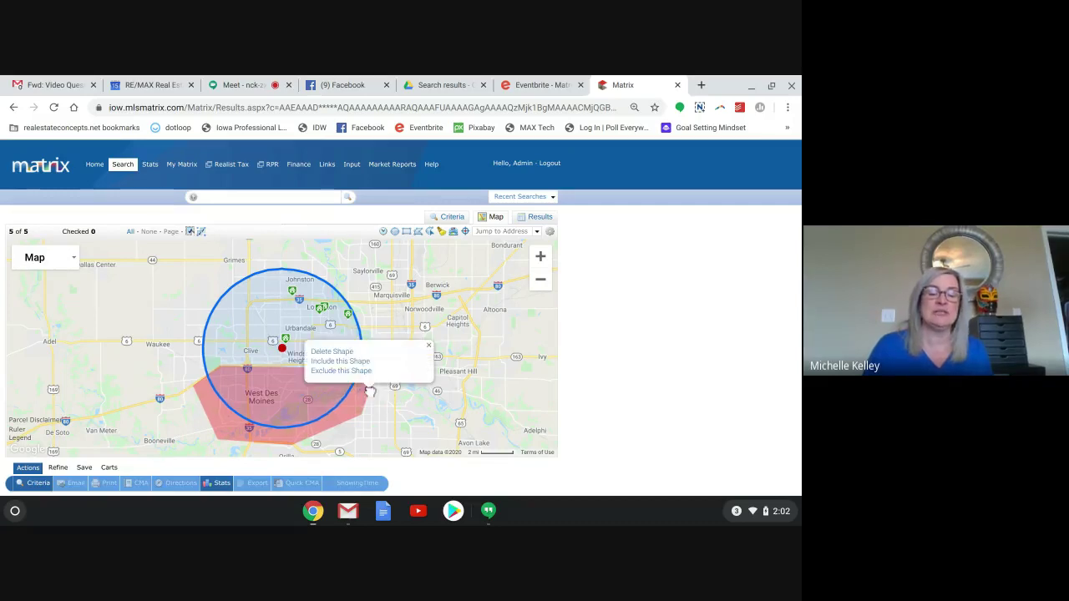
click(205, 414)
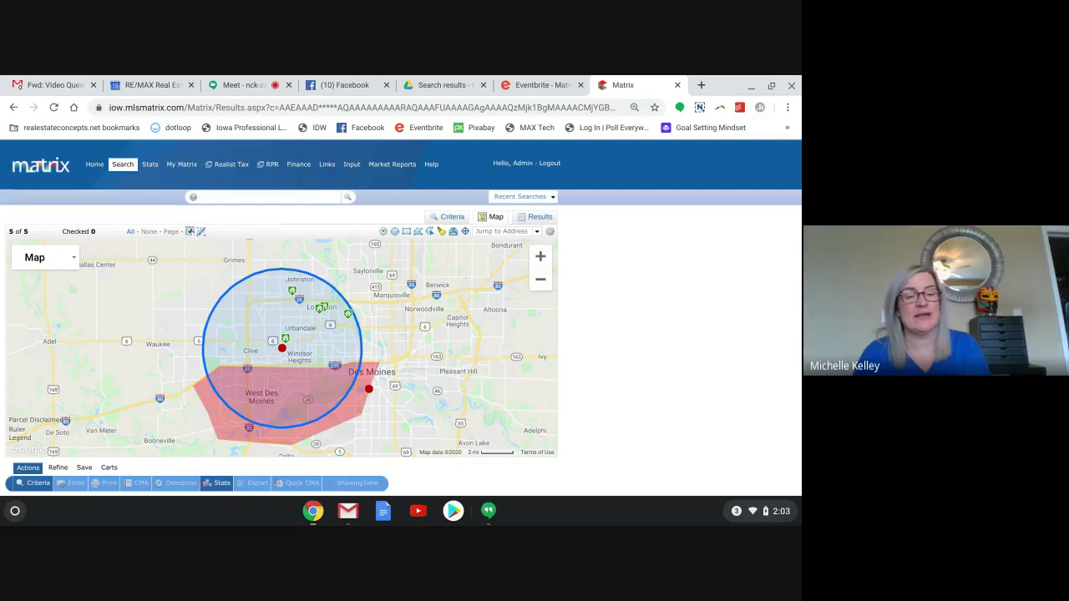
Bring up the Delete/Include/Exclude Shape popup for the drawn polygon.
click(371, 391)
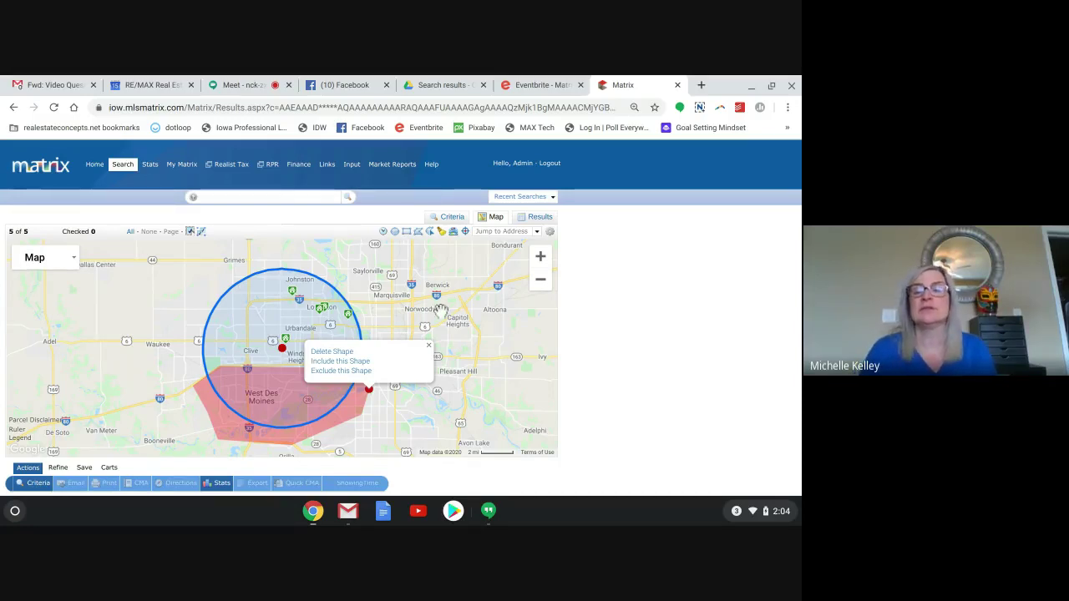
Close the shape popup, check the 5 listings on the Results tab, and return to the Map.
click(490, 251)
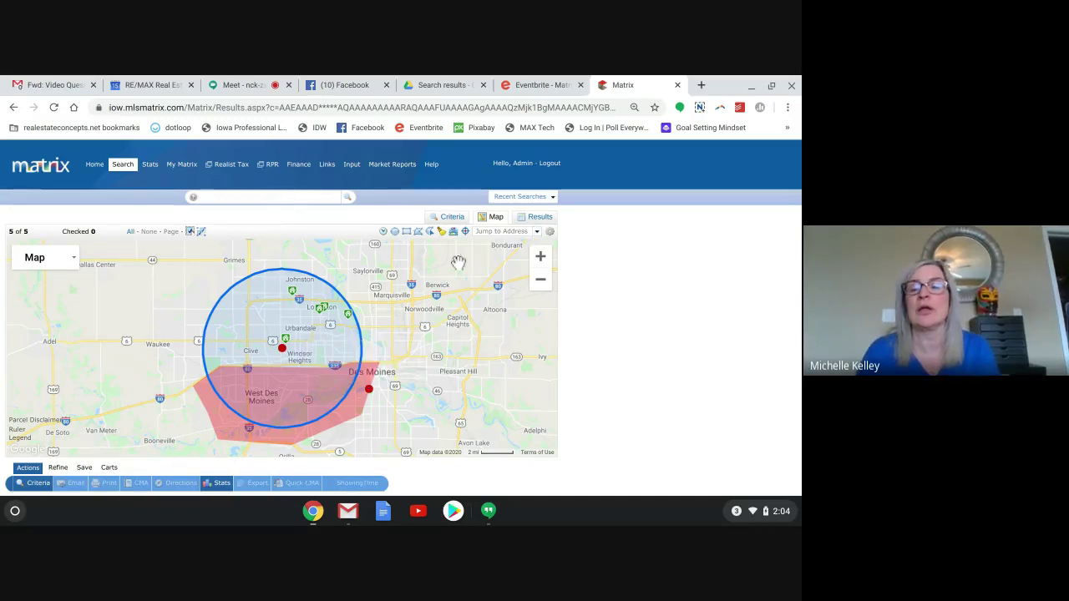
click(537, 218)
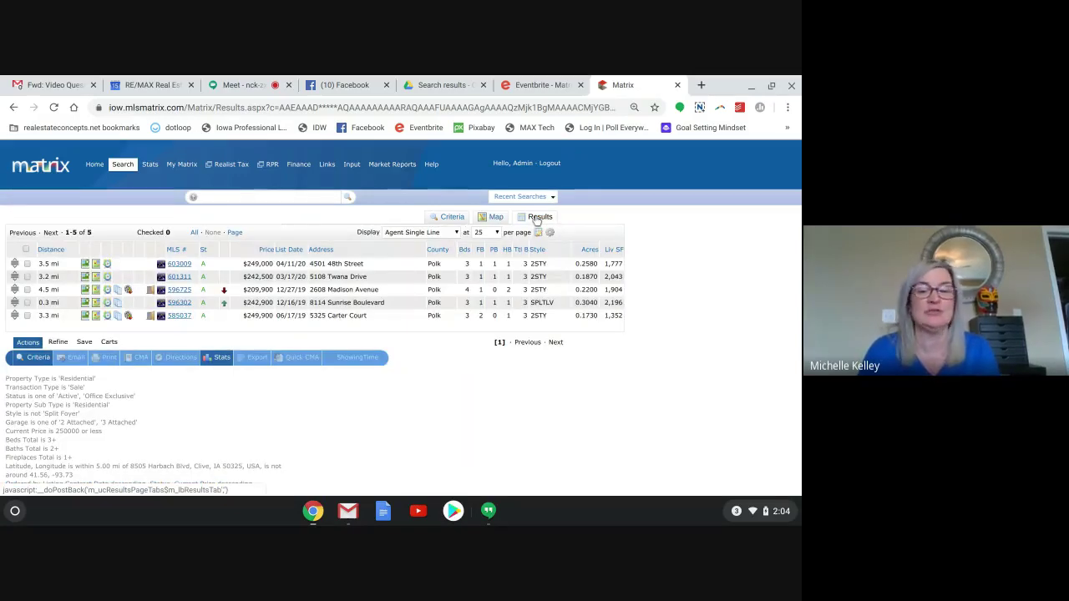
click(493, 218)
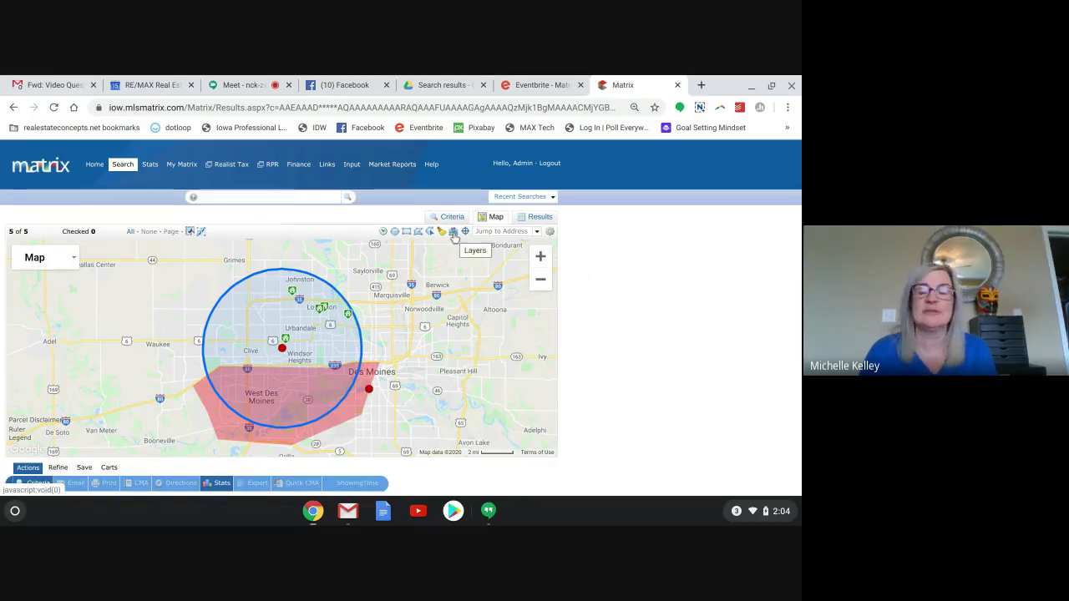
Show the map layers list with the Trends and Points of Interest categories expanded.
click(453, 232)
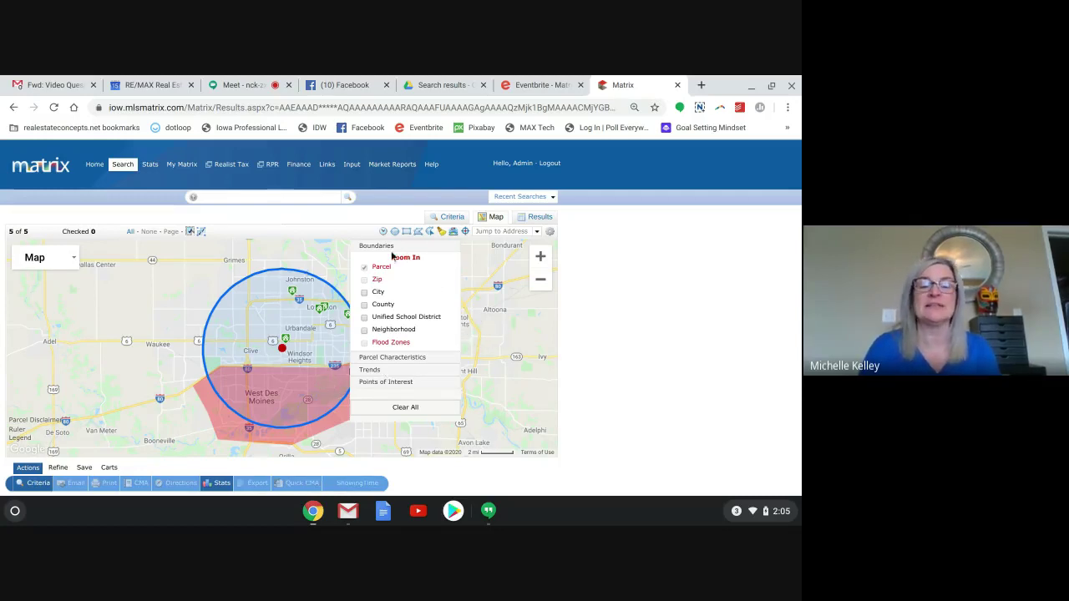
click(372, 371)
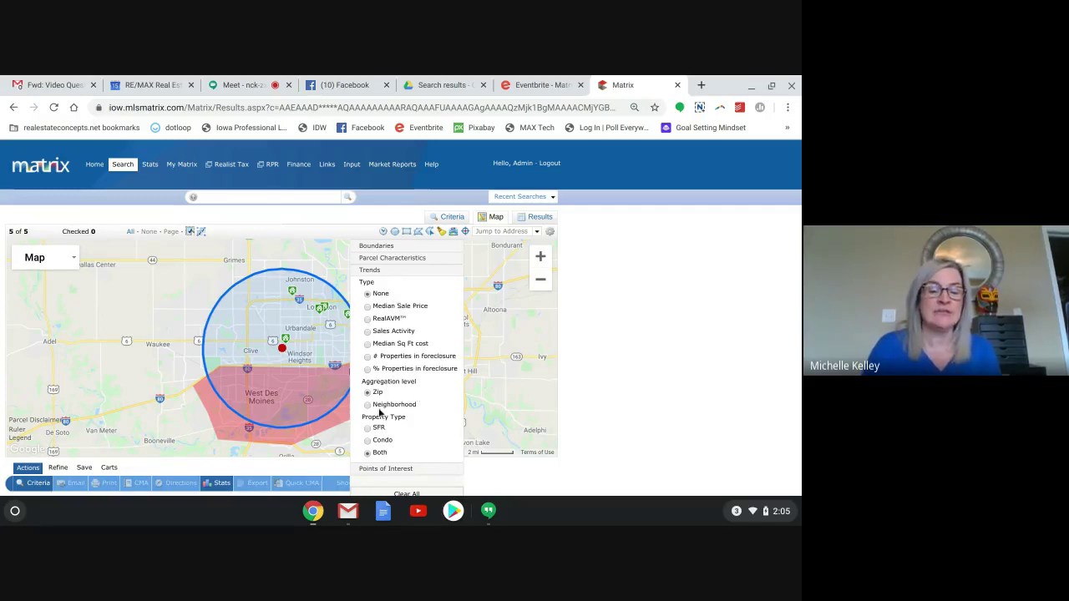
click(384, 469)
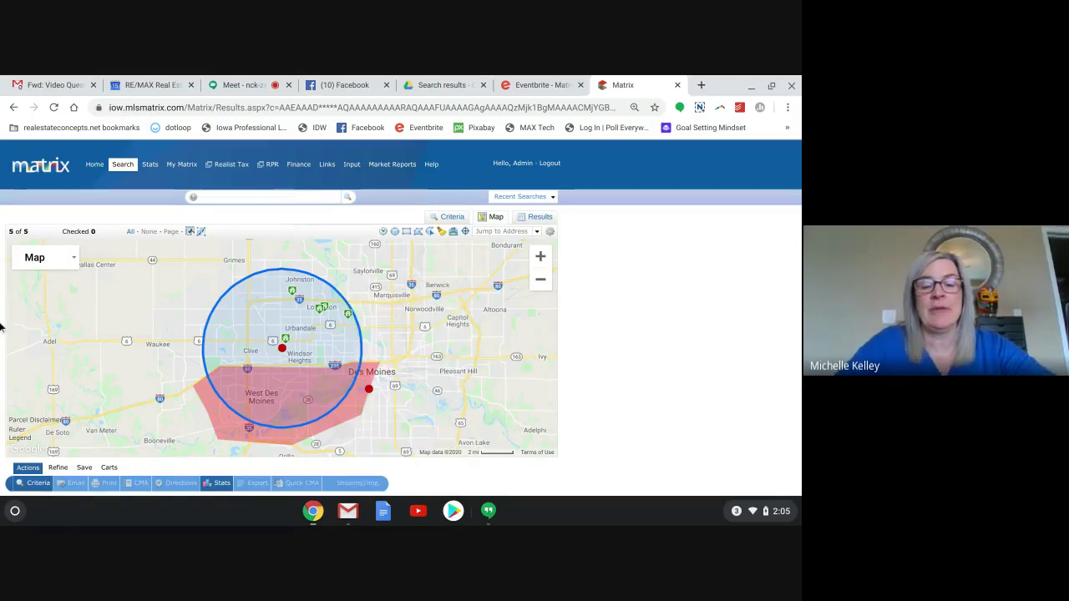
Zoom the map in toward the Windsor Heights neighbourhood around the listing.
scroll(292, 356, up, 4)
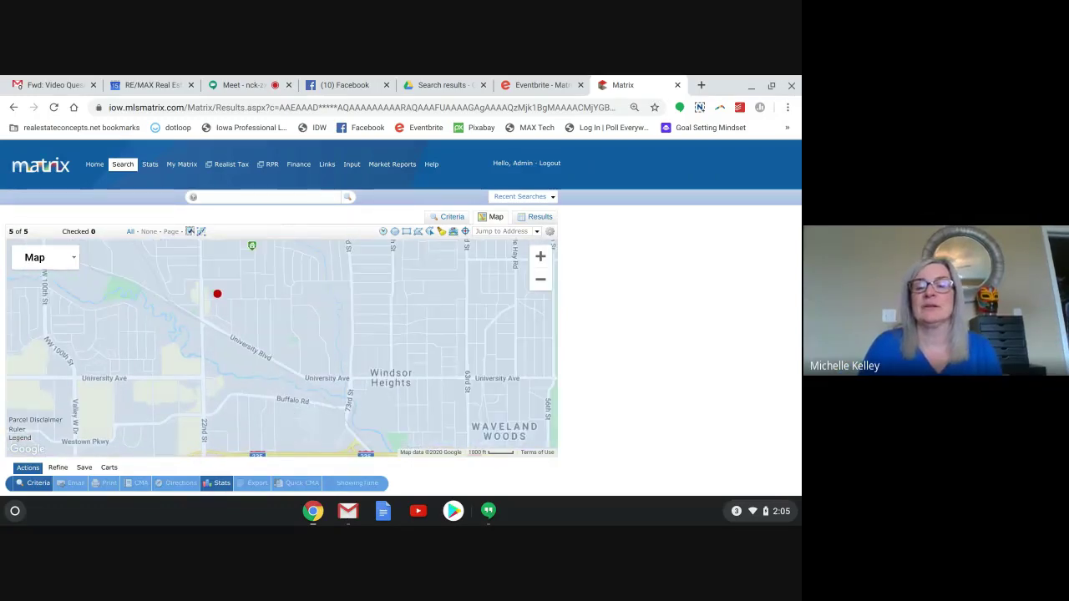
mouse_move(453, 231)
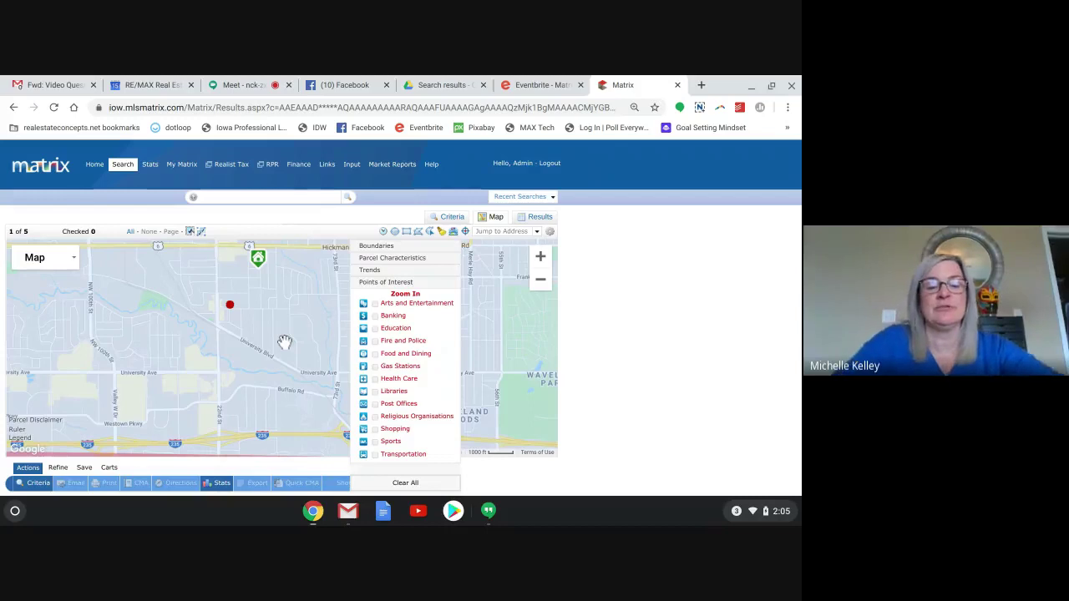
scroll(284, 341, up, 1)
Zoom to parcel level and turn on the Gas Stations points-of-interest layer near Harbach Blvd.
click(440, 233)
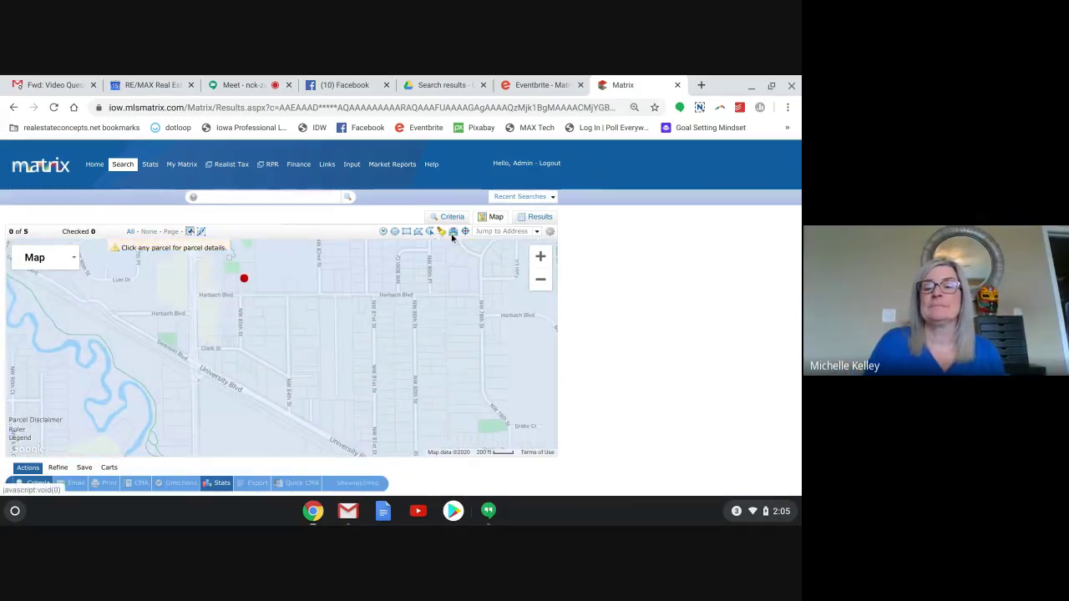
mouse_move(452, 234)
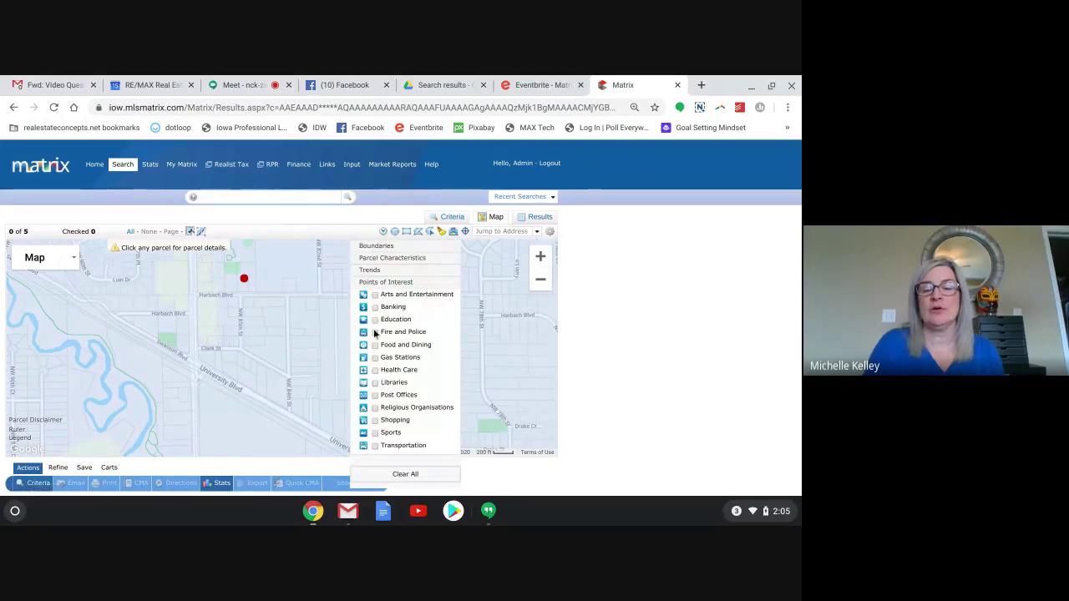
click(374, 358)
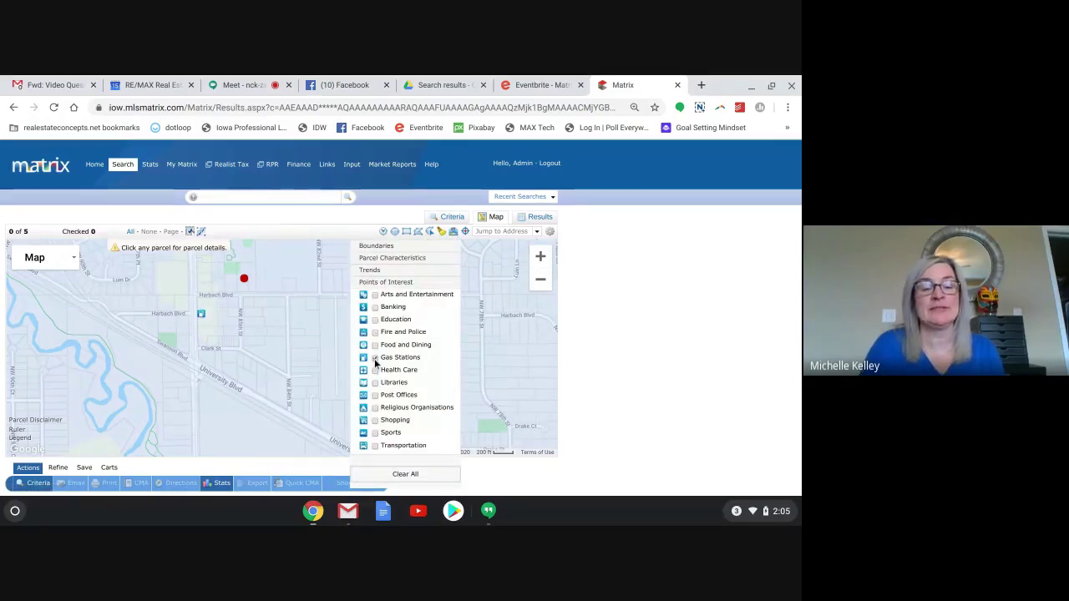
click(206, 316)
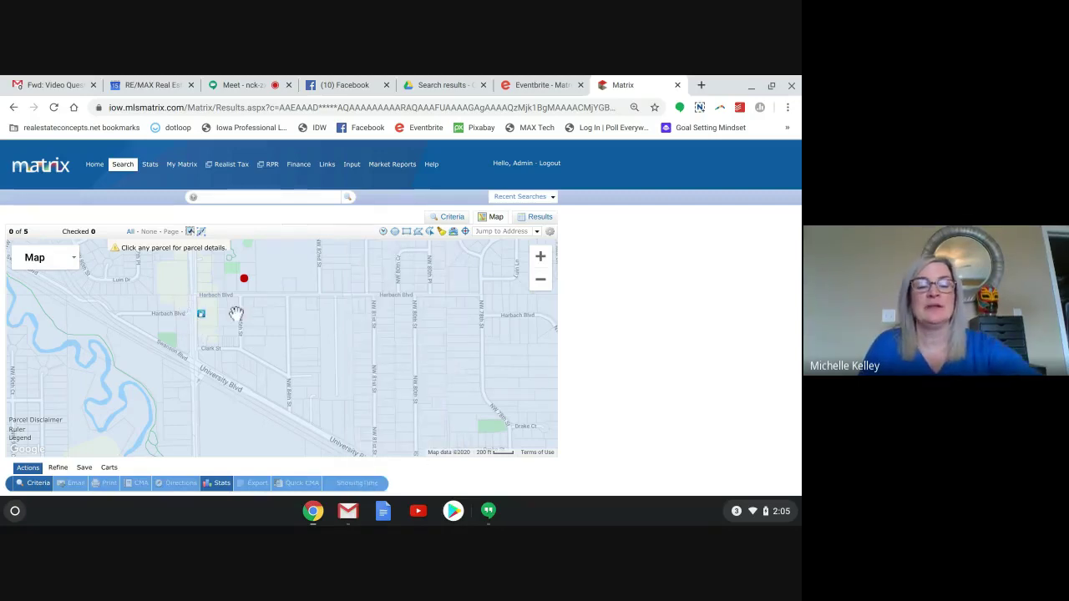
Pan north of the listing toward the creek and Urbandale Ave, then recenter on the whole search area.
drag(238, 313, 224, 392)
mouse_move(209, 334)
mouse_down()
mouse_move(305, 399)
mouse_move(405, 423)
mouse_move(401, 275)
mouse_move(411, 287)
mouse_move(418, 422)
mouse_move(226, 439)
mouse_up()
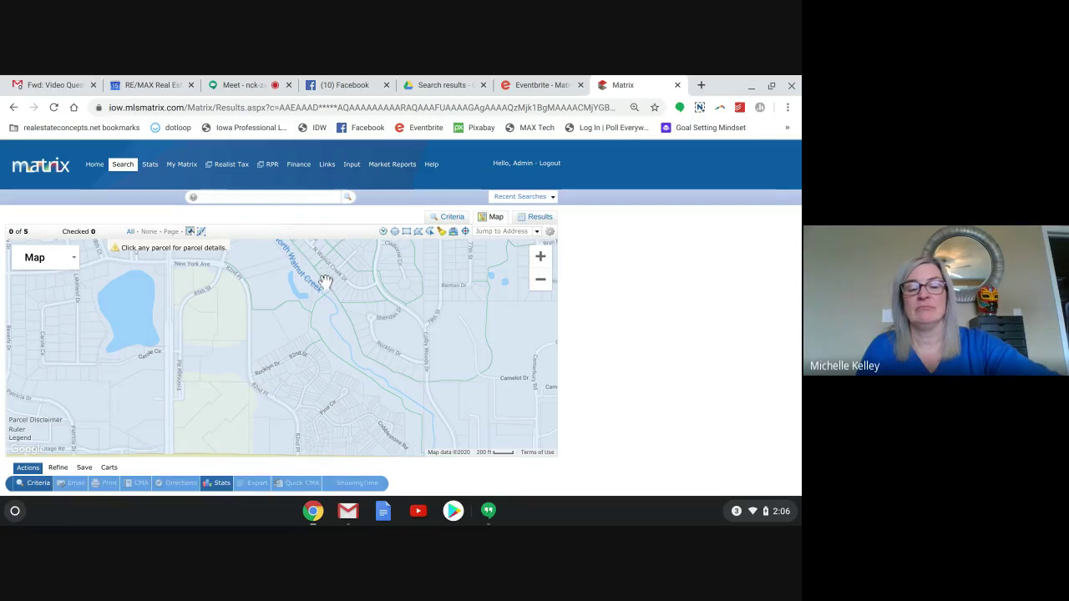
drag(284, 301, 290, 429)
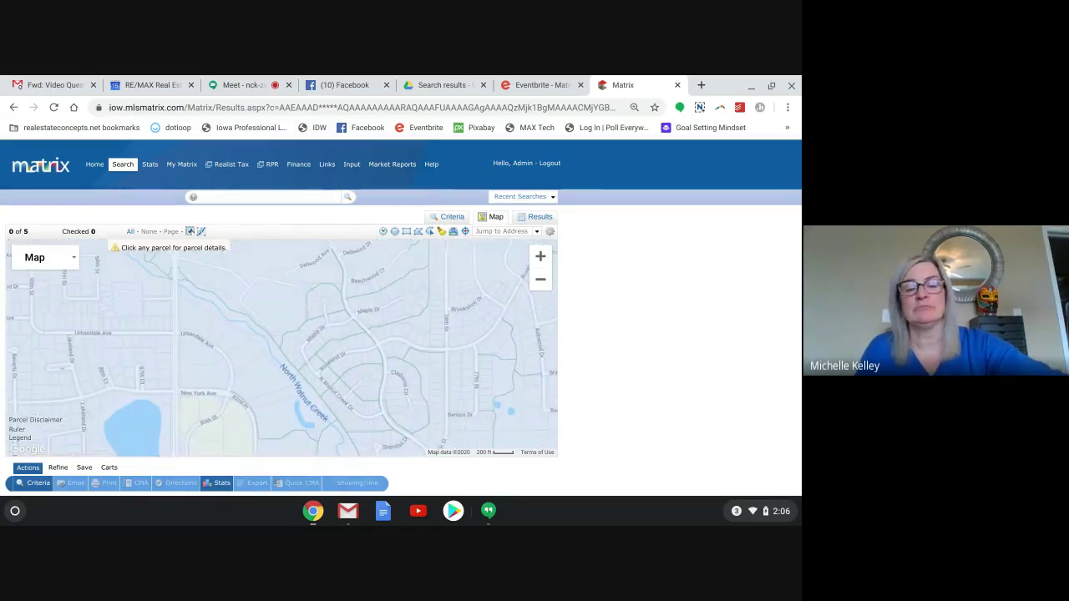
drag(290, 334, 308, 389)
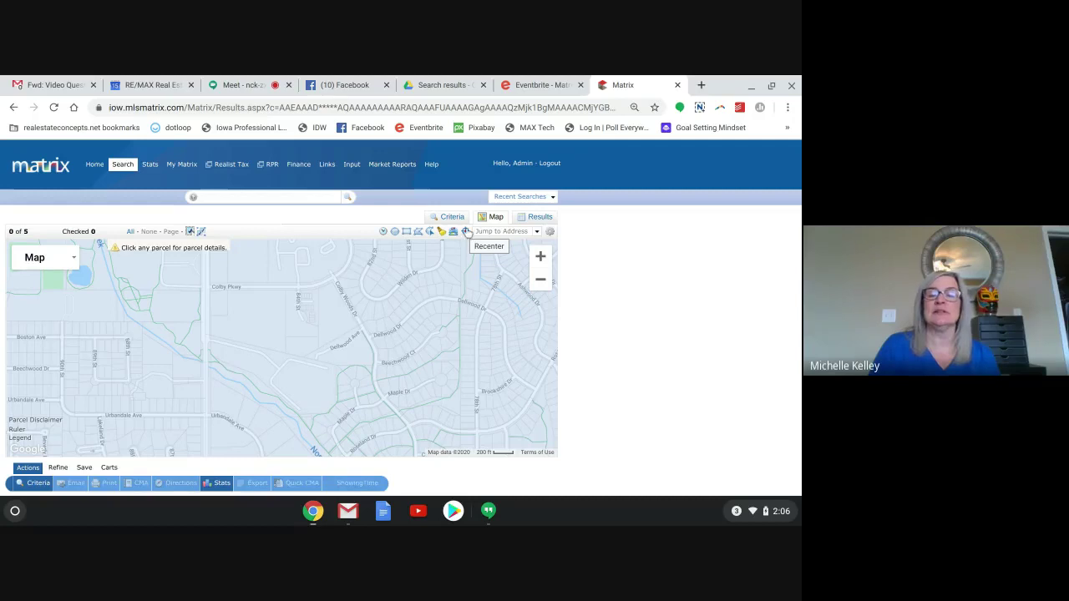
click(466, 233)
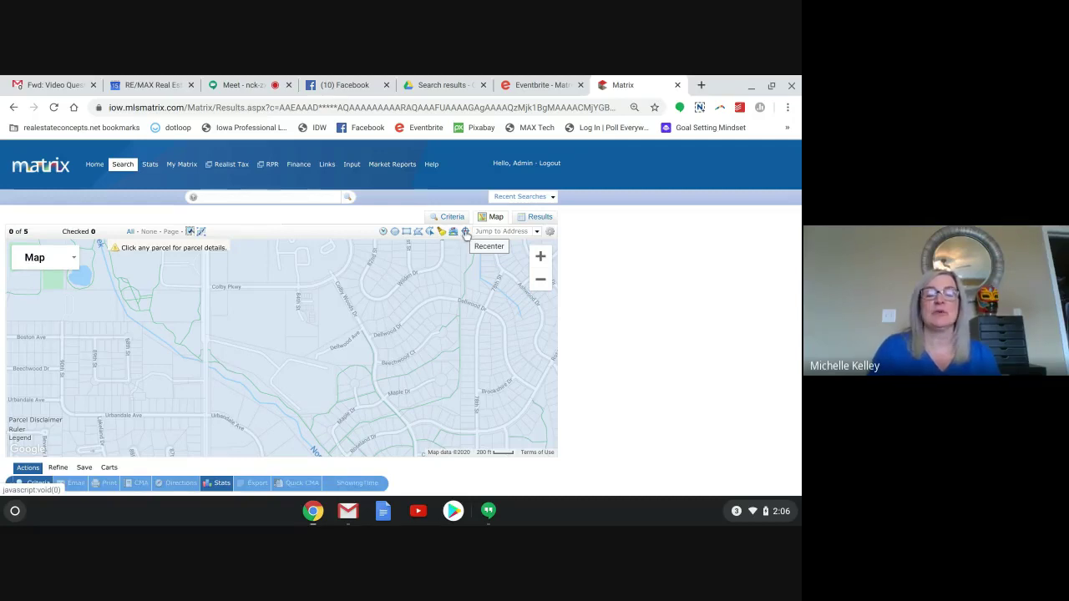
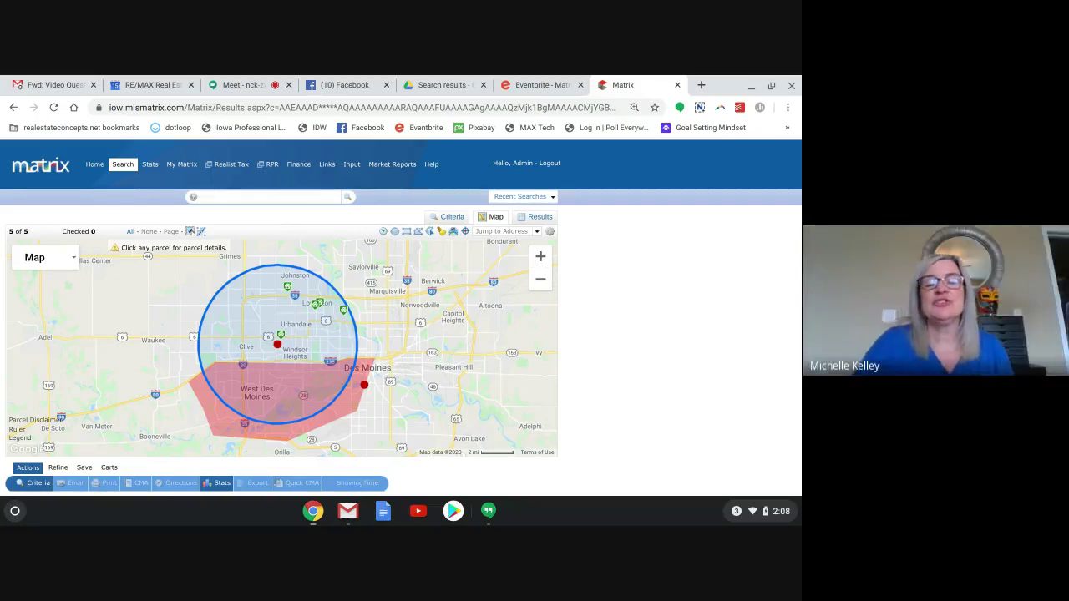
Switch to the Results view listing the five matching homes.
scroll(401, 318, down, 2)
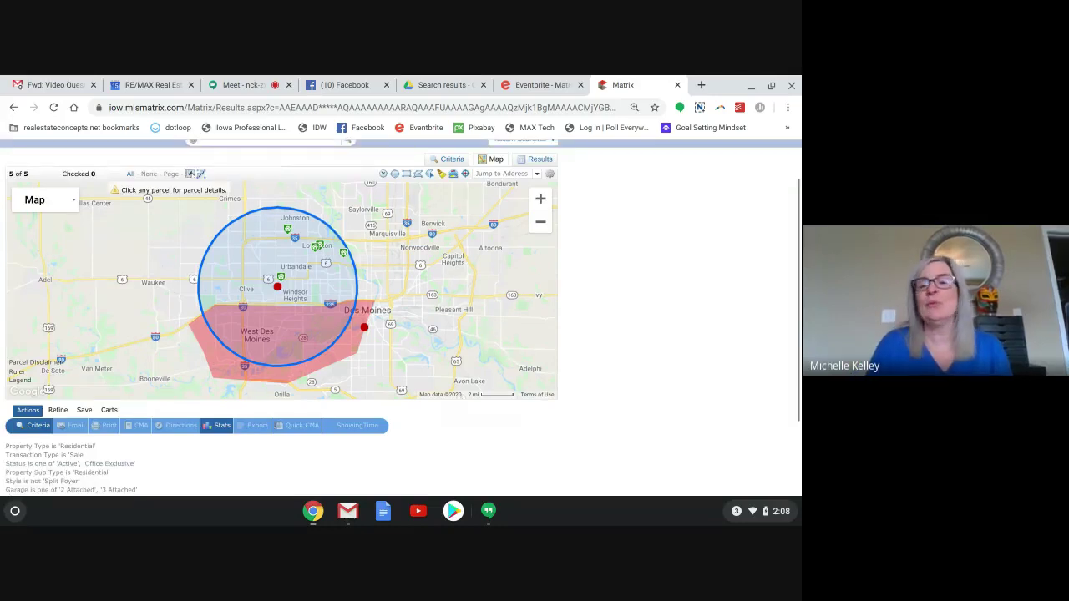
scroll(401, 317, up, 1)
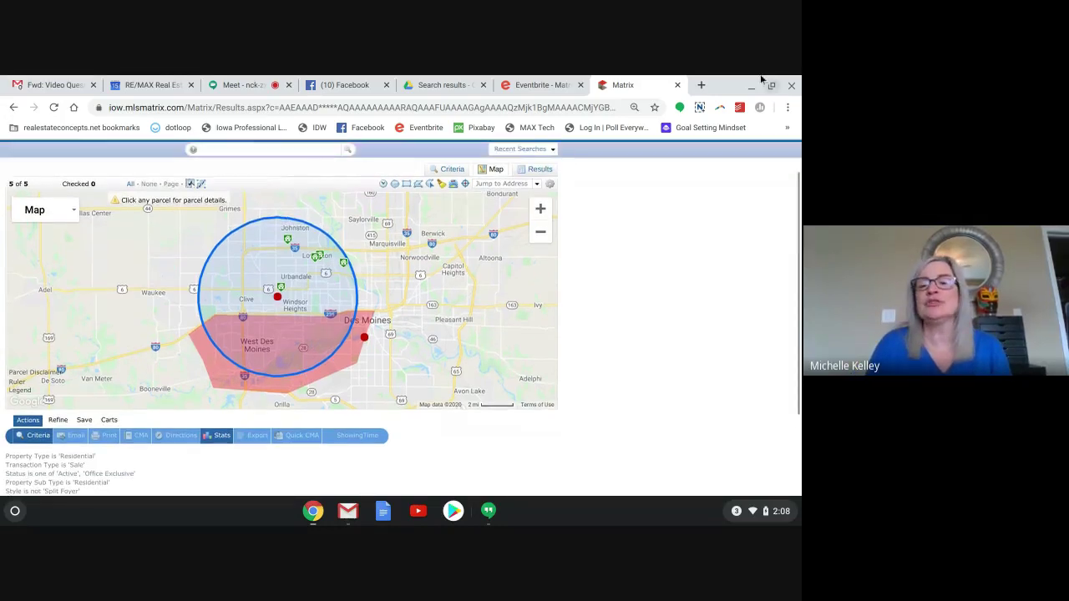
click(539, 171)
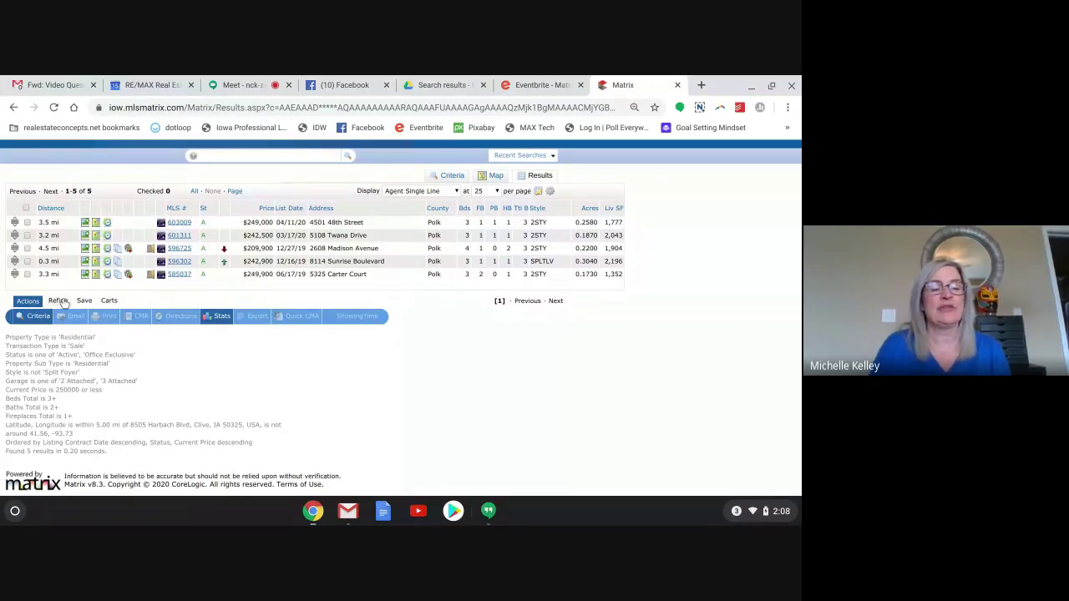
mouse_move(84, 304)
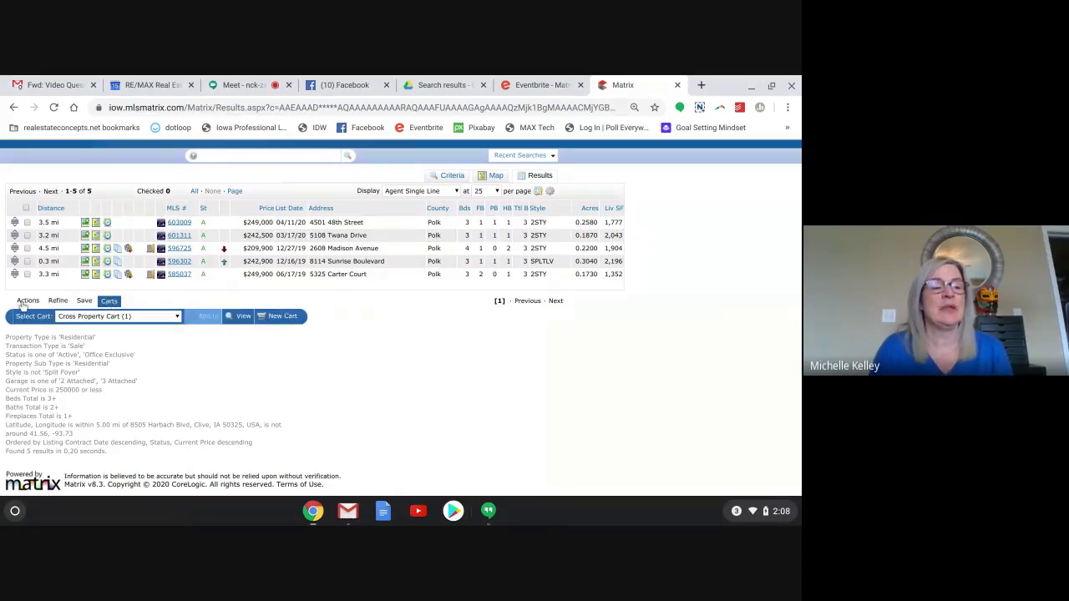
mouse_move(30, 304)
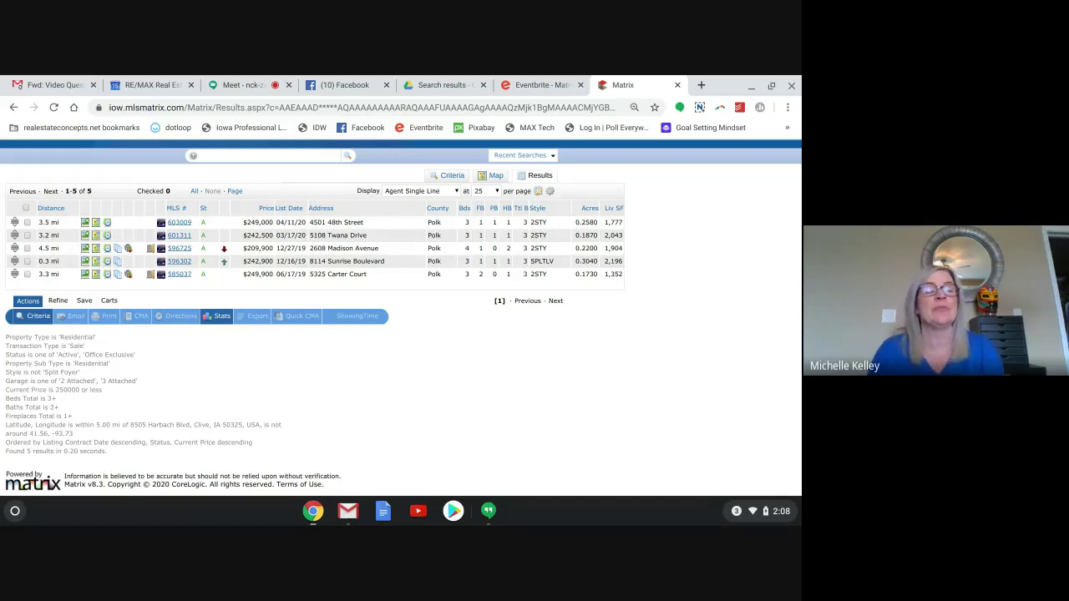
click(27, 223)
click(28, 235)
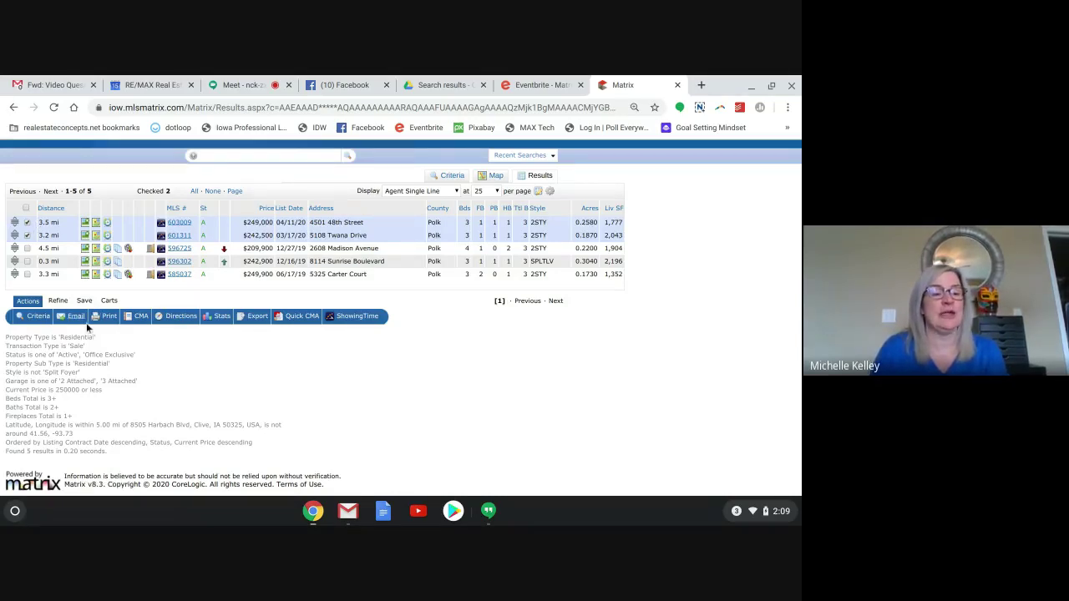
Start an email of the two checked listings, dismissing the new-contact dialog.
click(79, 321)
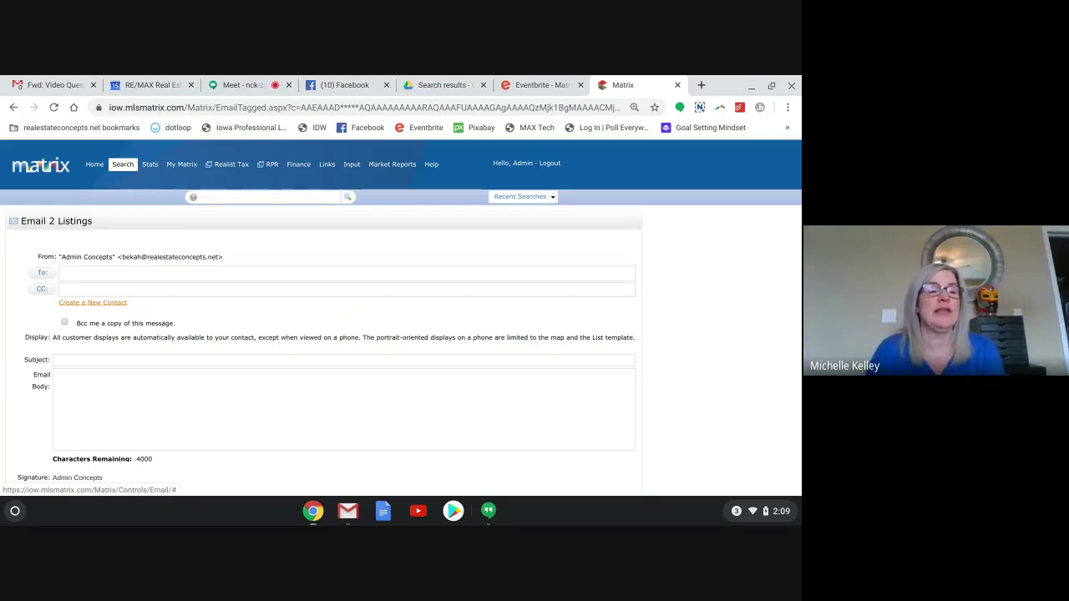
click(95, 303)
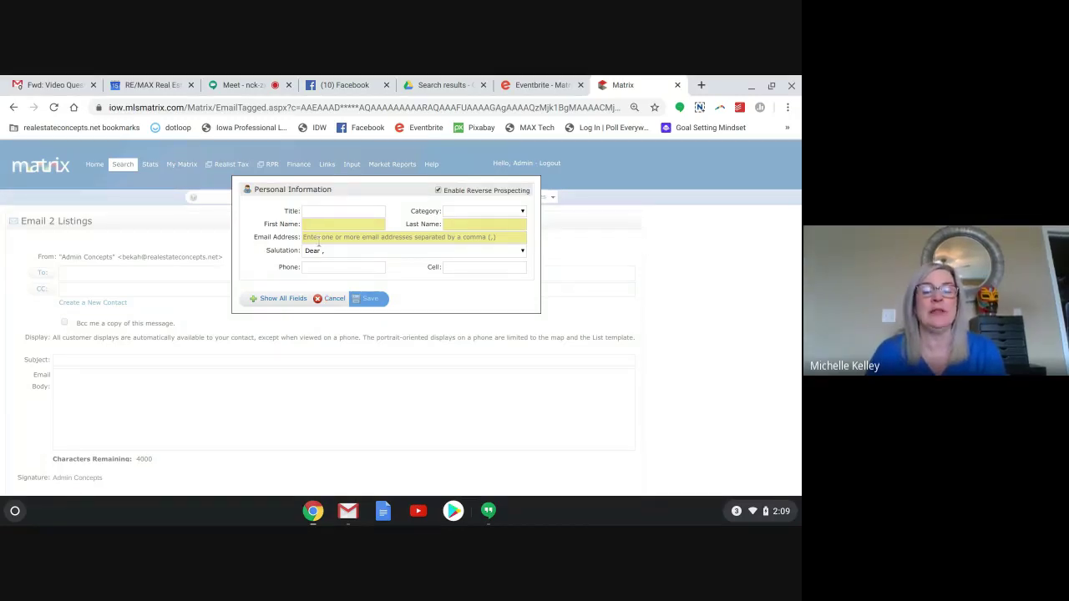
click(334, 299)
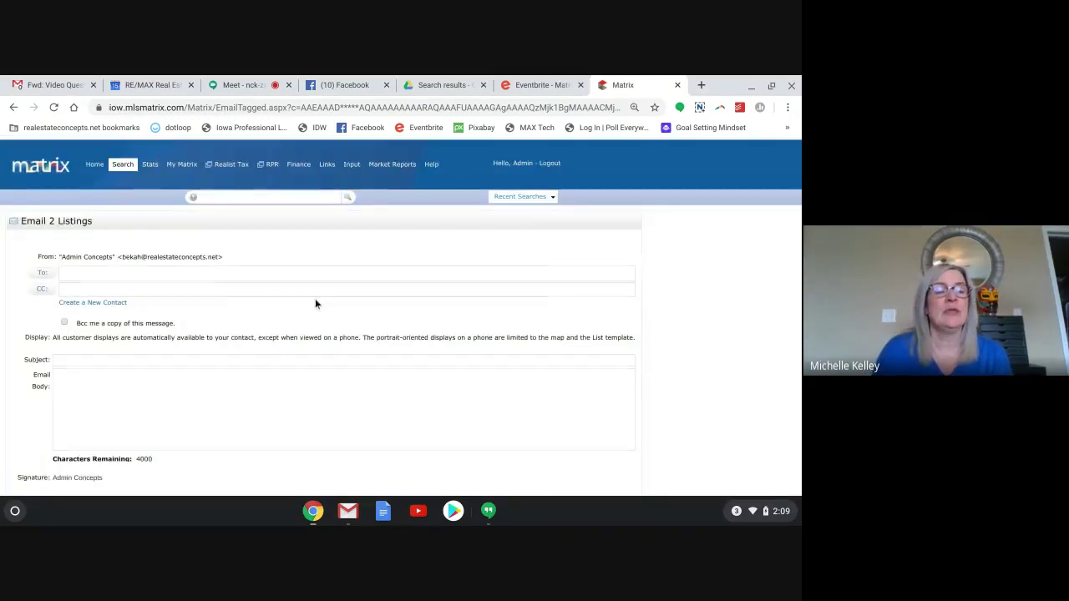
Address the email to the buyer contact with the subject 'Email'.
click(104, 272)
text(bo)
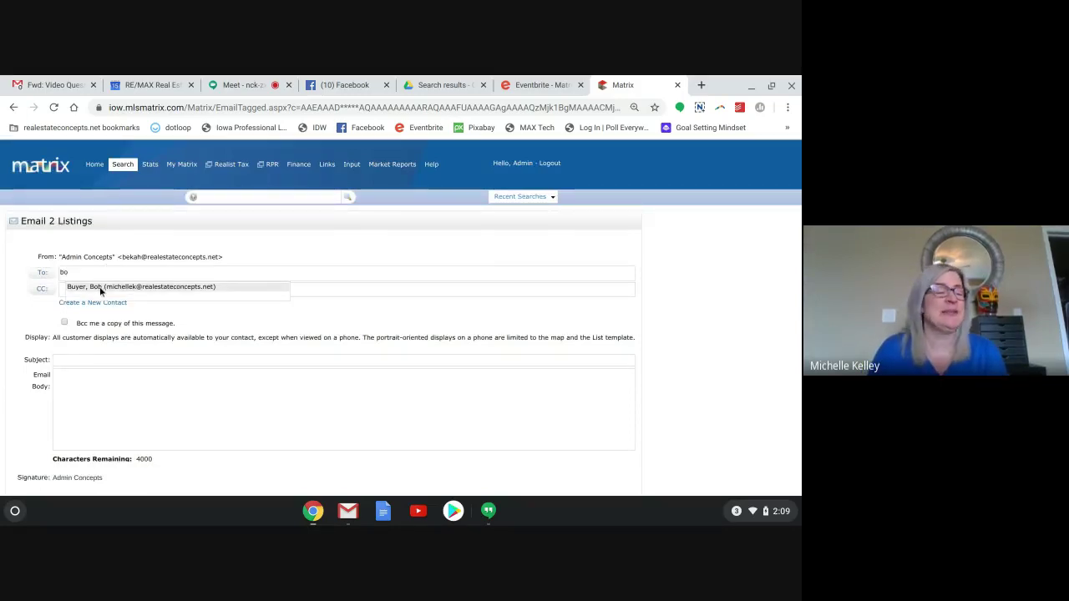
click(100, 288)
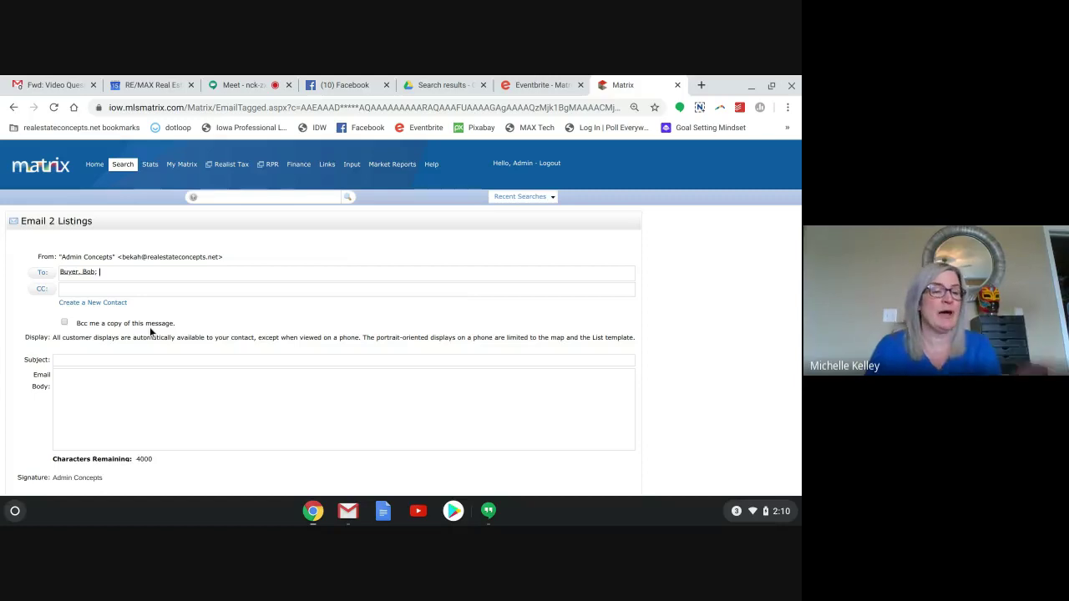
click(98, 359)
text(Ema)
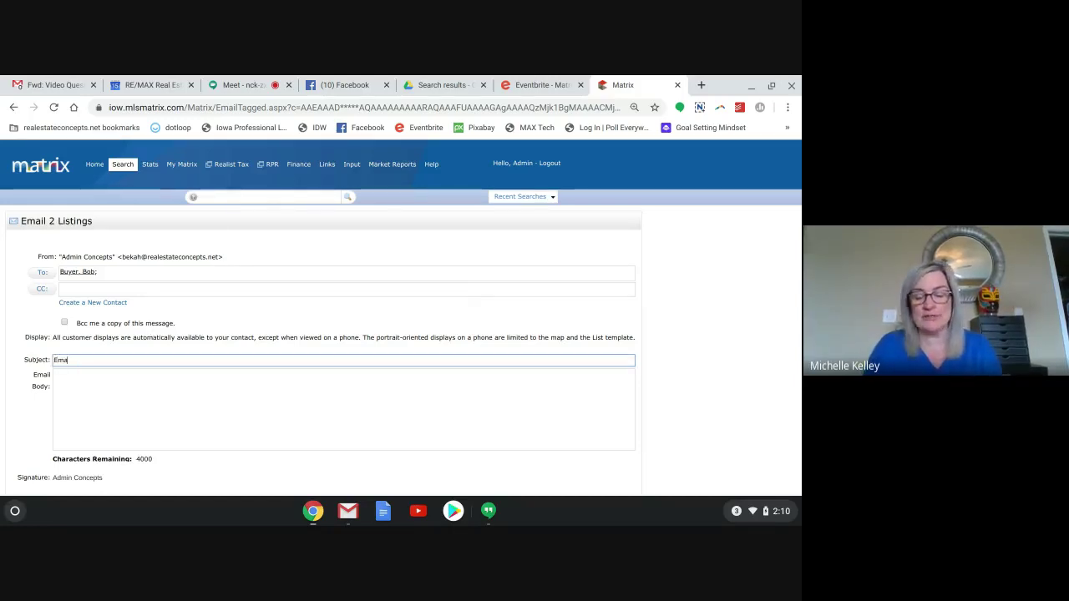
text(il)
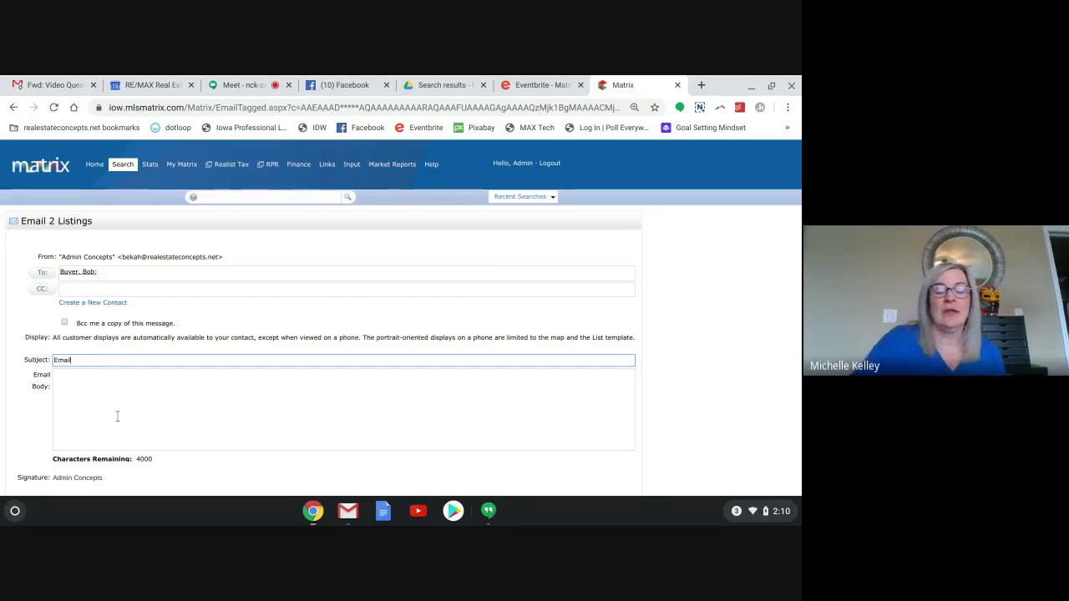
scroll(117, 416, down, 3)
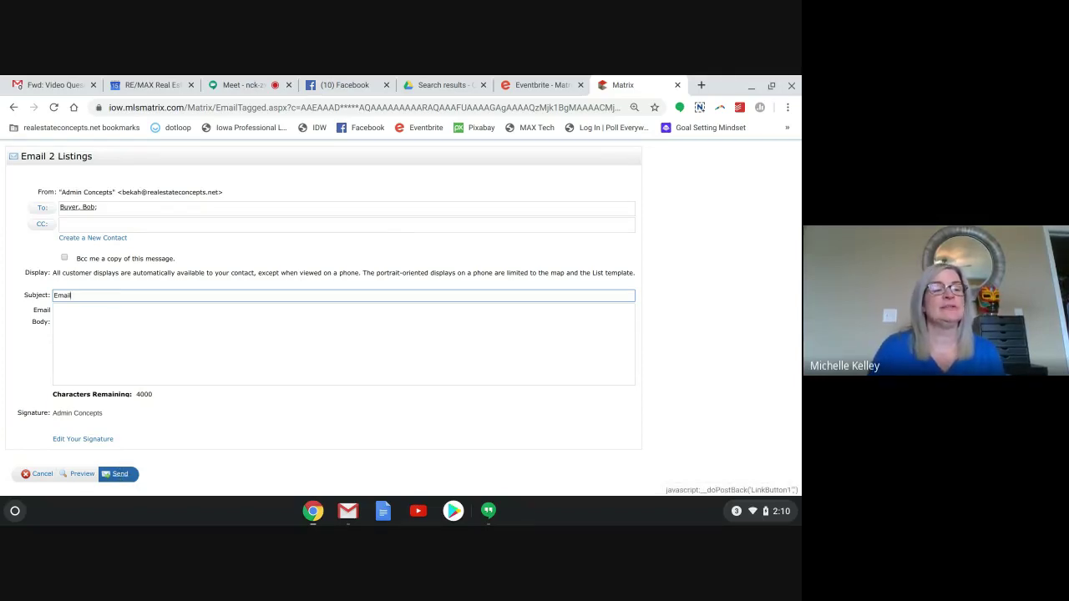
Send the two-listing email to the buyer and return to the results list.
click(120, 475)
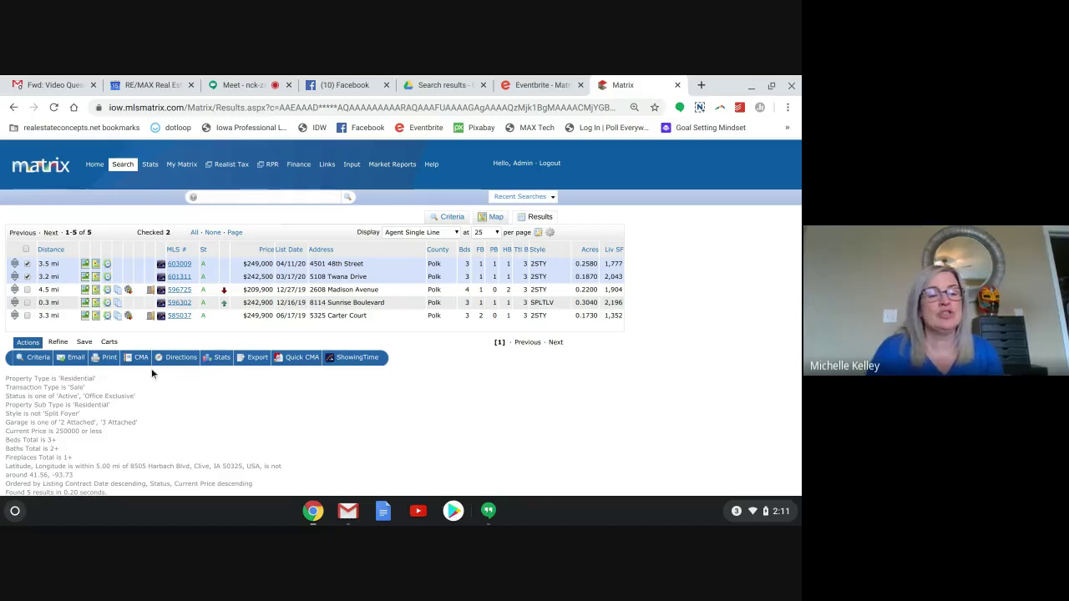
click(107, 365)
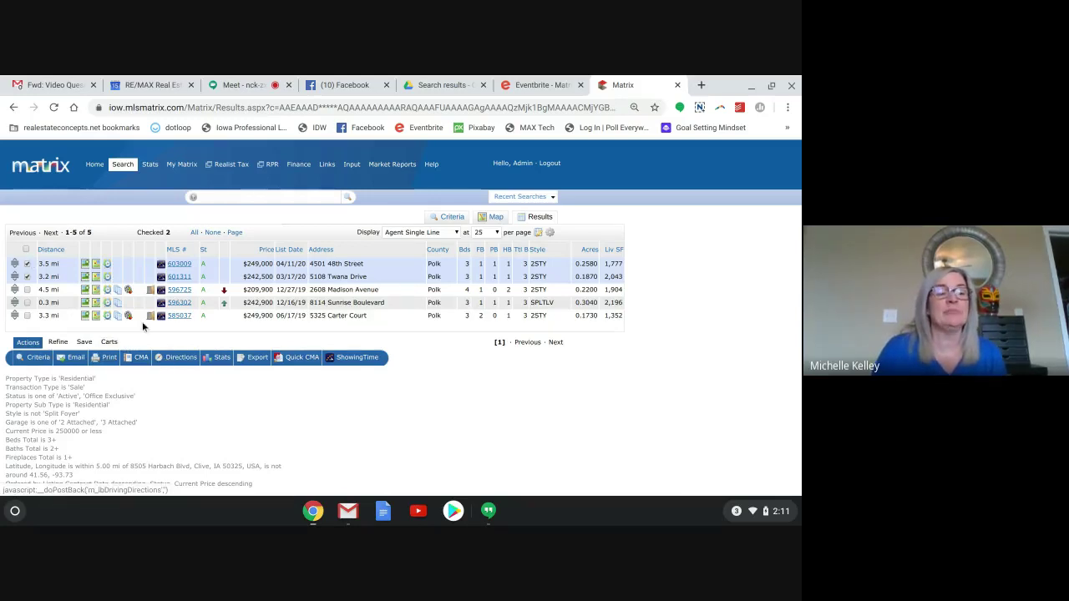
Open Print 2 Listings and scroll through the available print formats.
click(108, 360)
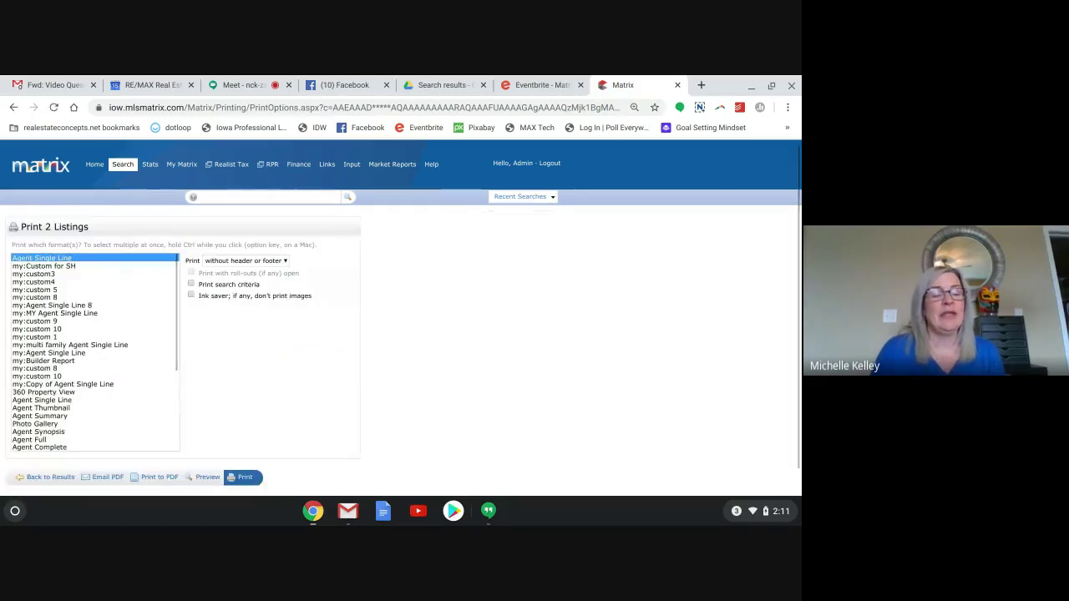
scroll(94, 352, down, 5)
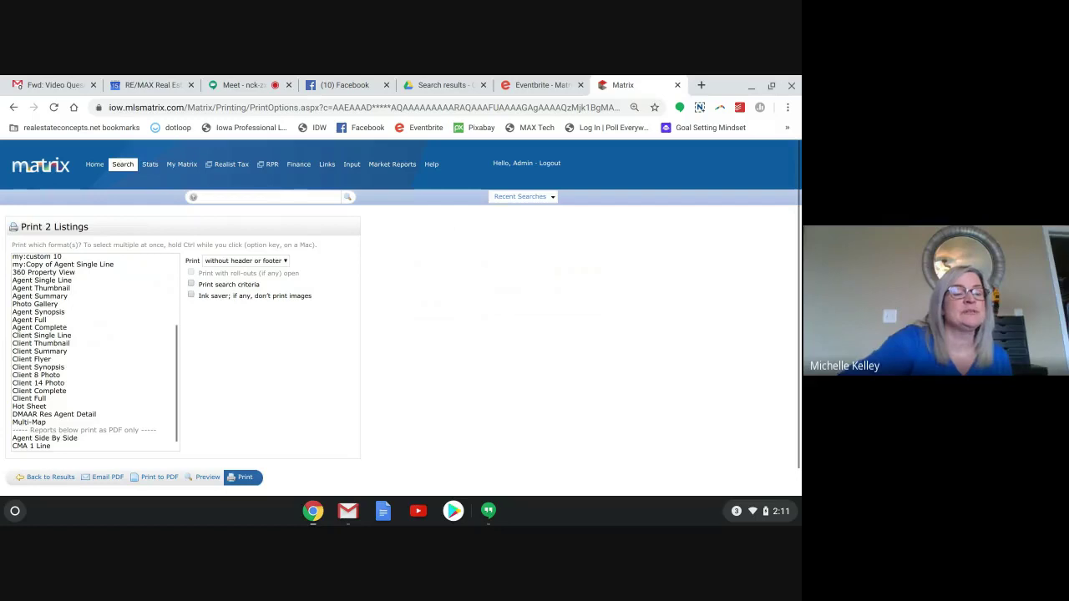
scroll(36, 355, down, 1)
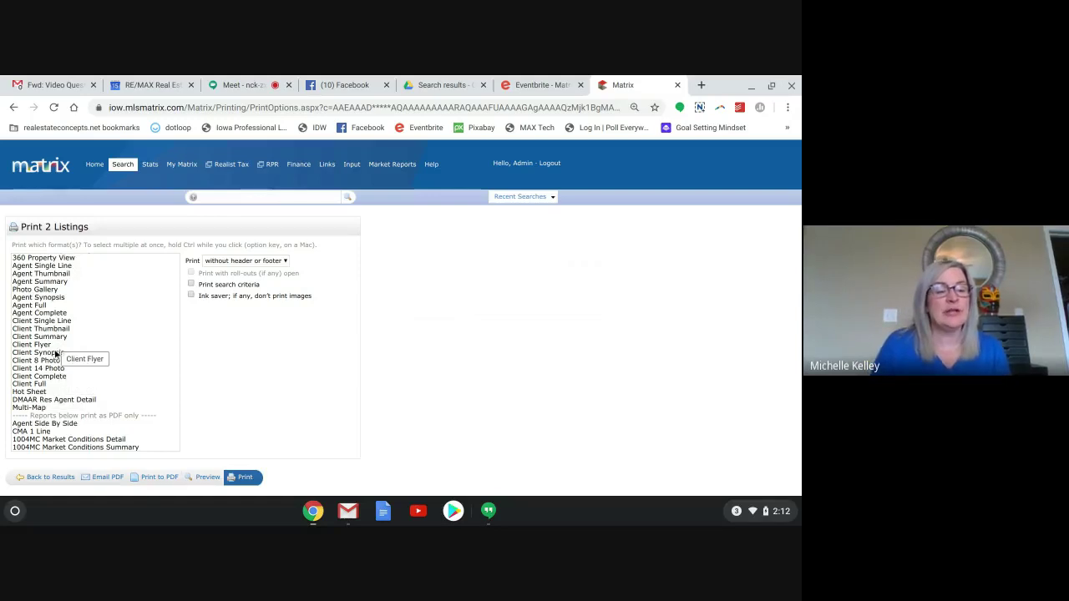
Select both the Client Full and Client Single Line print formats.
click(41, 385)
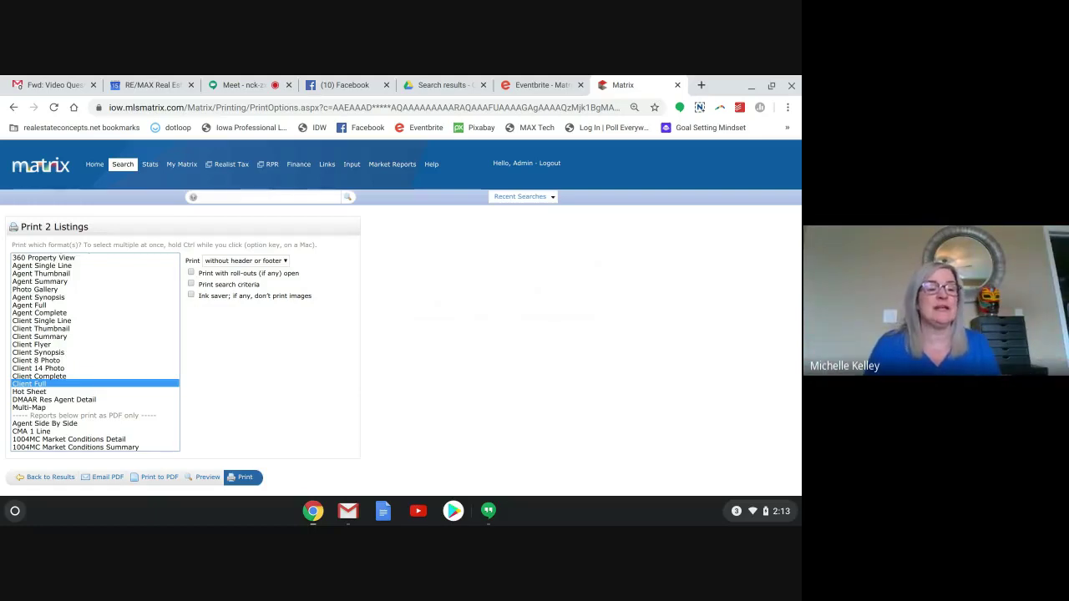
ctrl+click(42, 323)
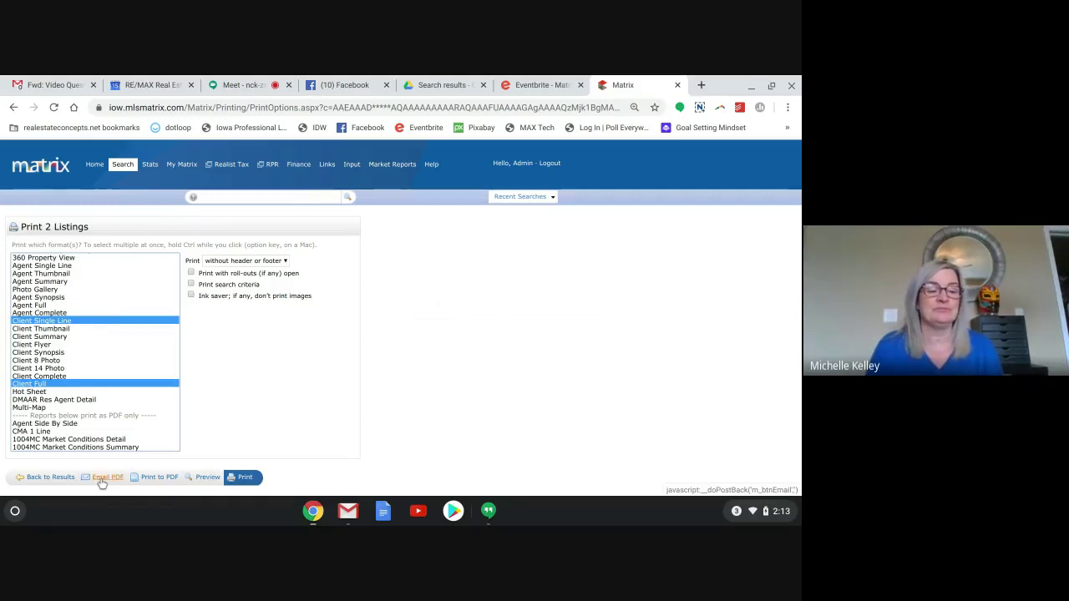
Email both formats as a PDF to the buyer contact, subject 'Print Email pdf'.
click(101, 480)
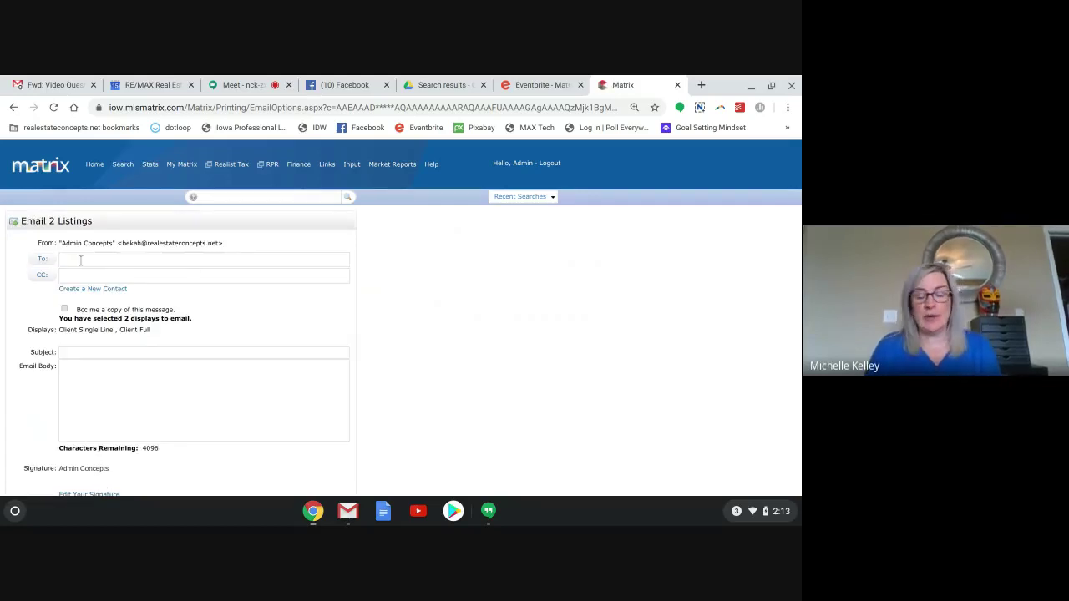
text(bo)
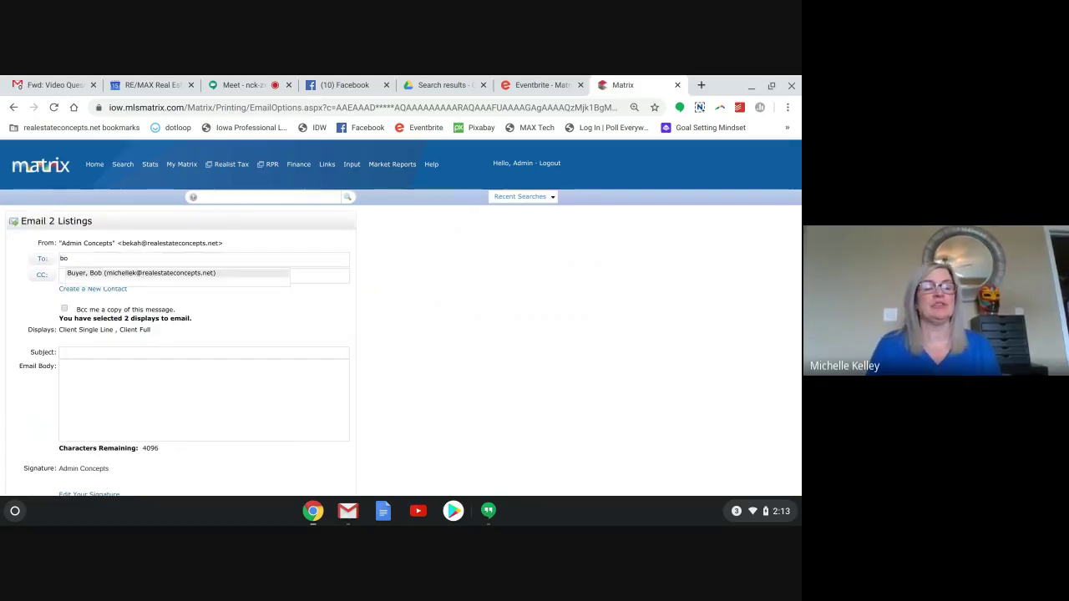
click(92, 270)
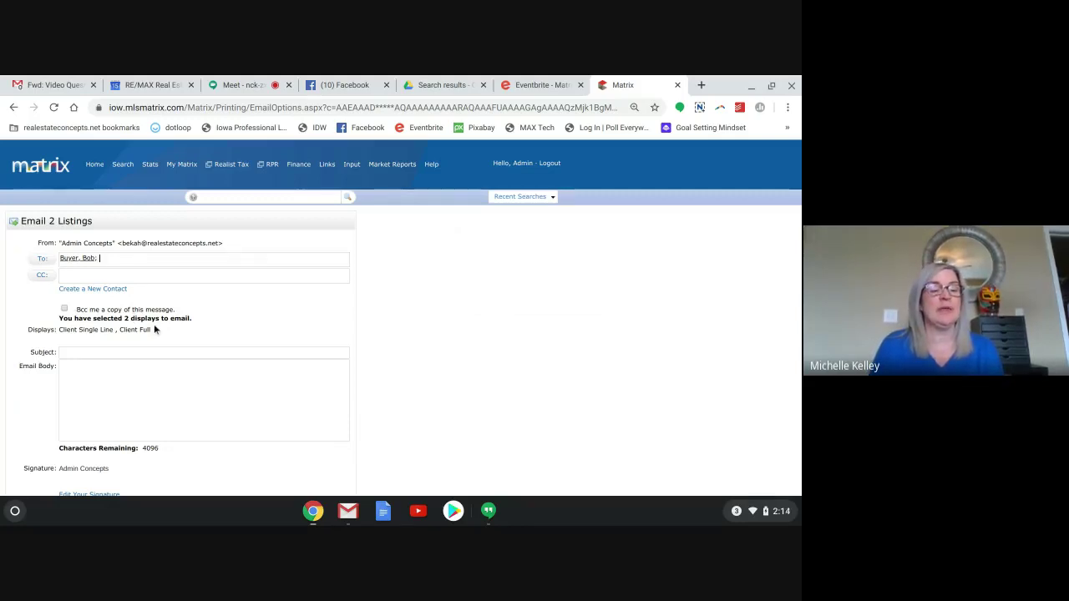
click(99, 352)
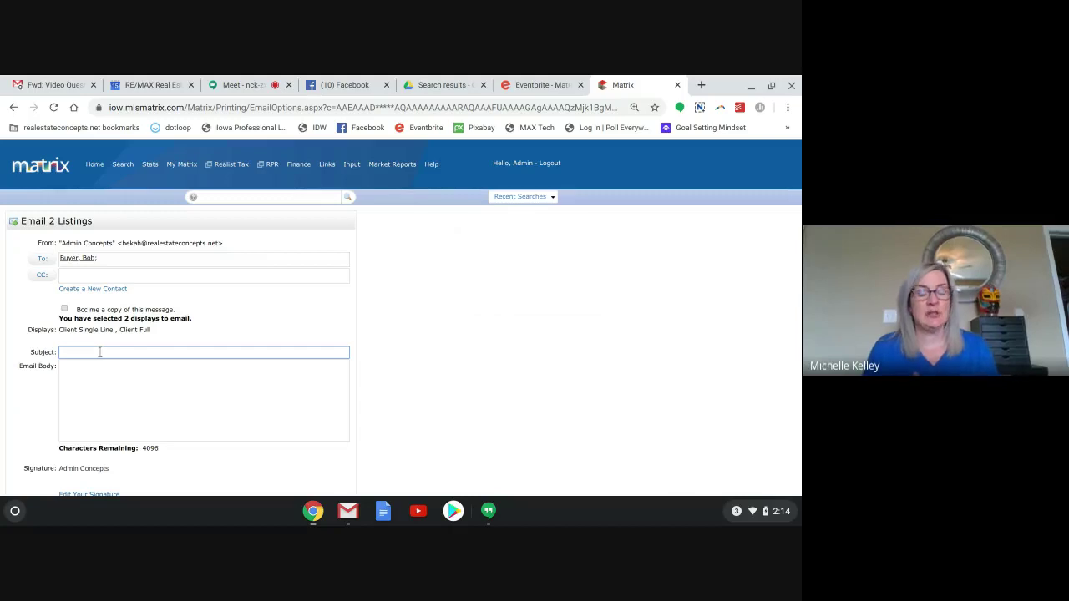
text(Prin)
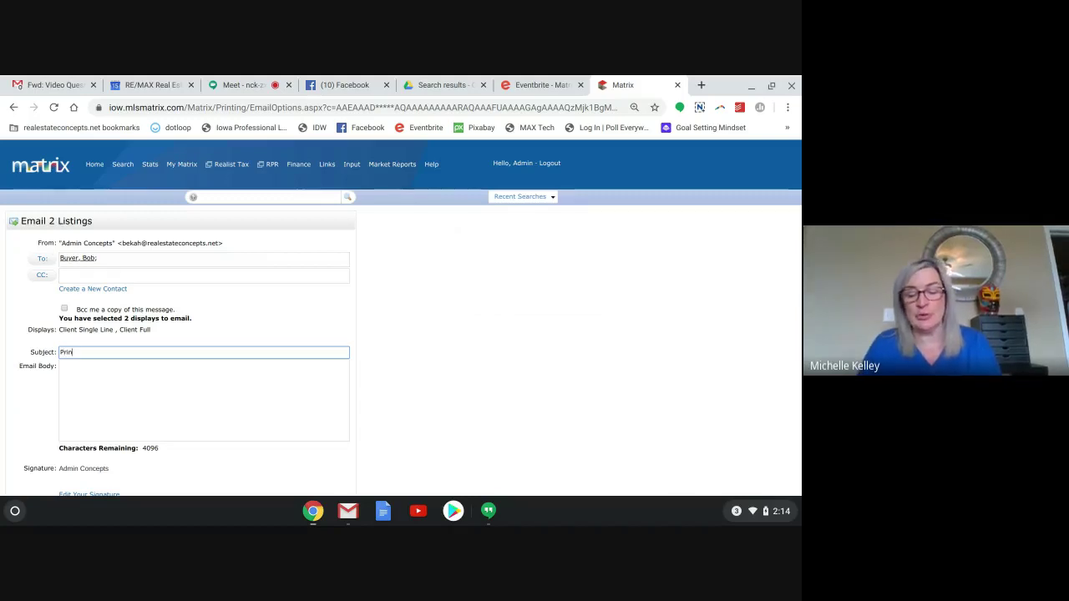
text(t Email)
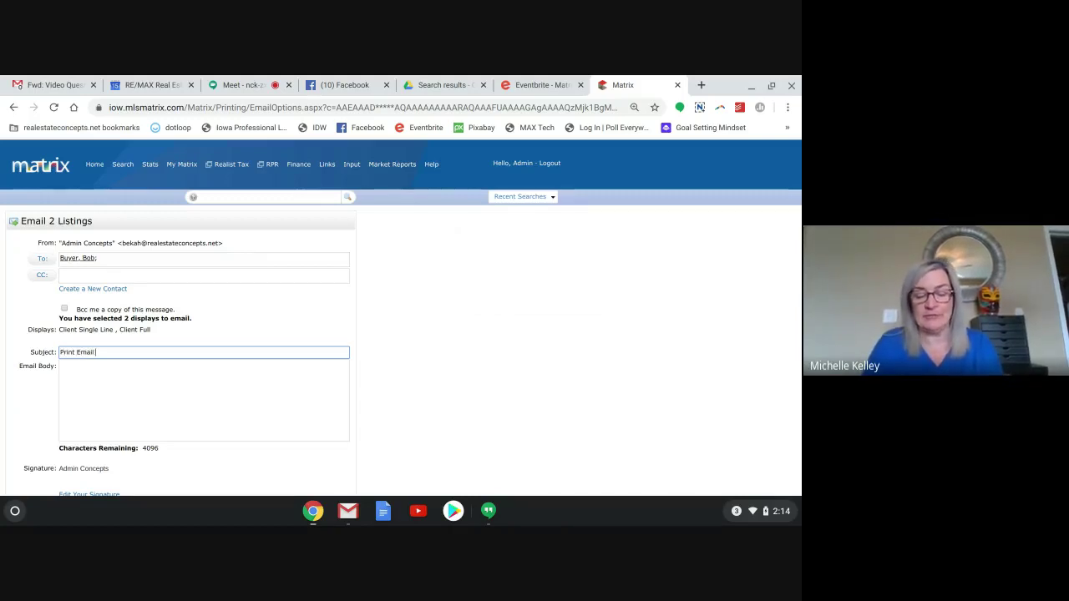
text( pdf)
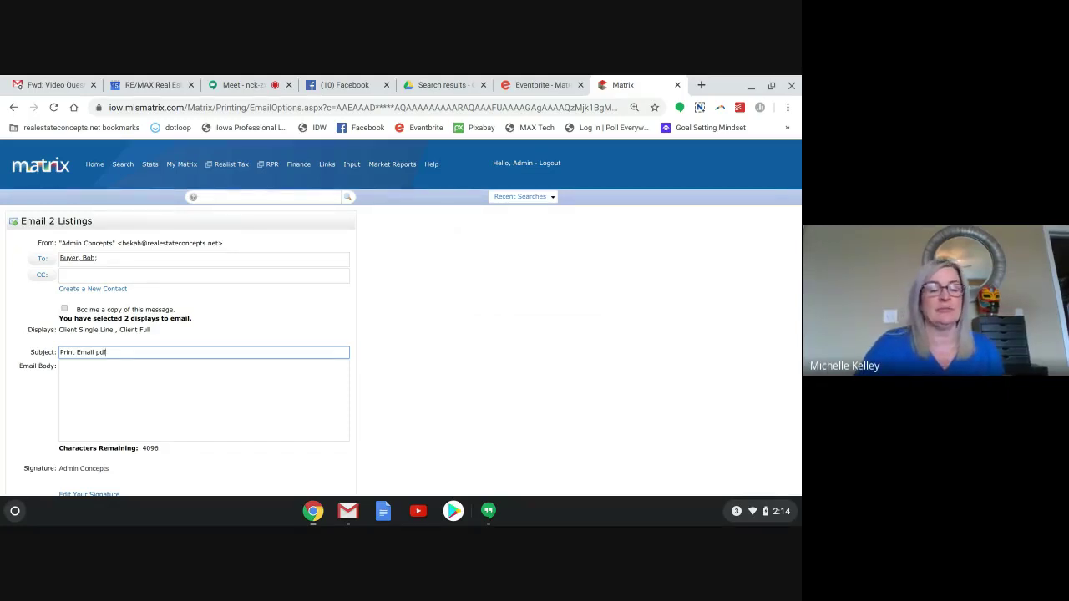
scroll(401, 318, down, 2)
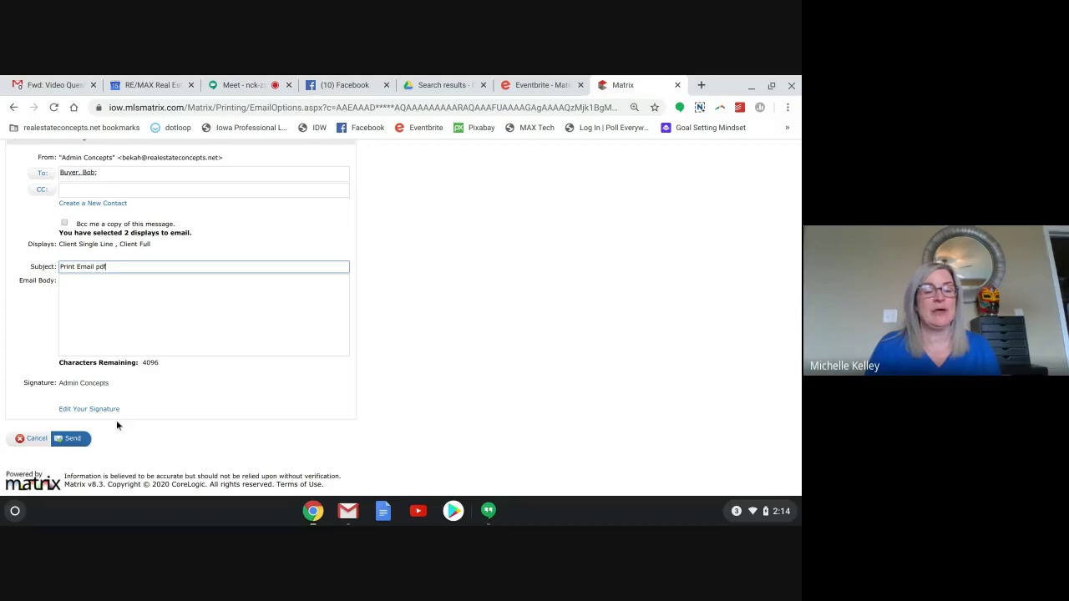
click(71, 440)
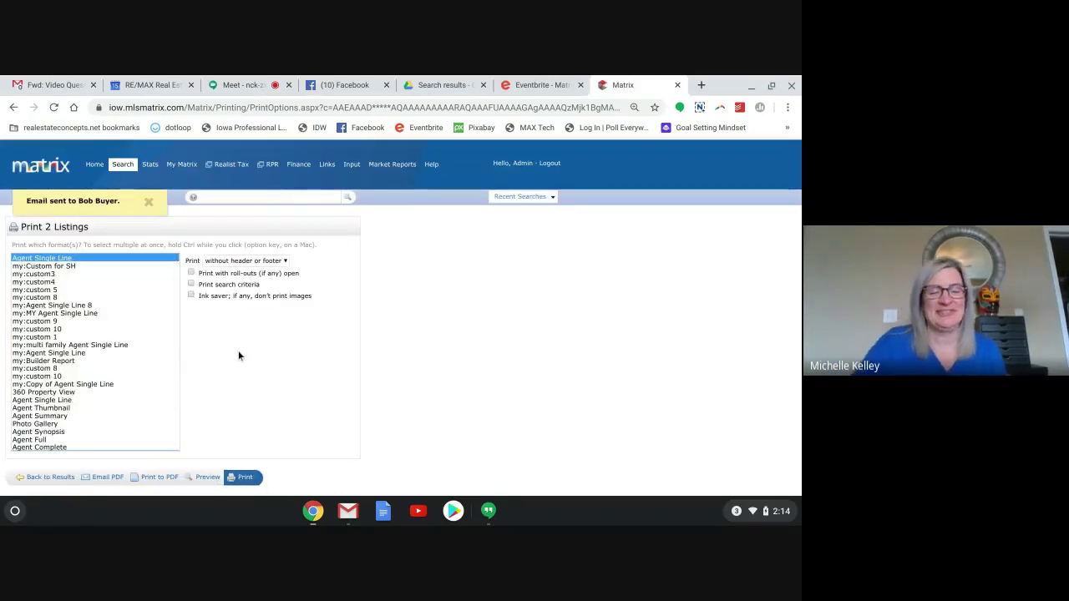
scroll(239, 353, down, 1)
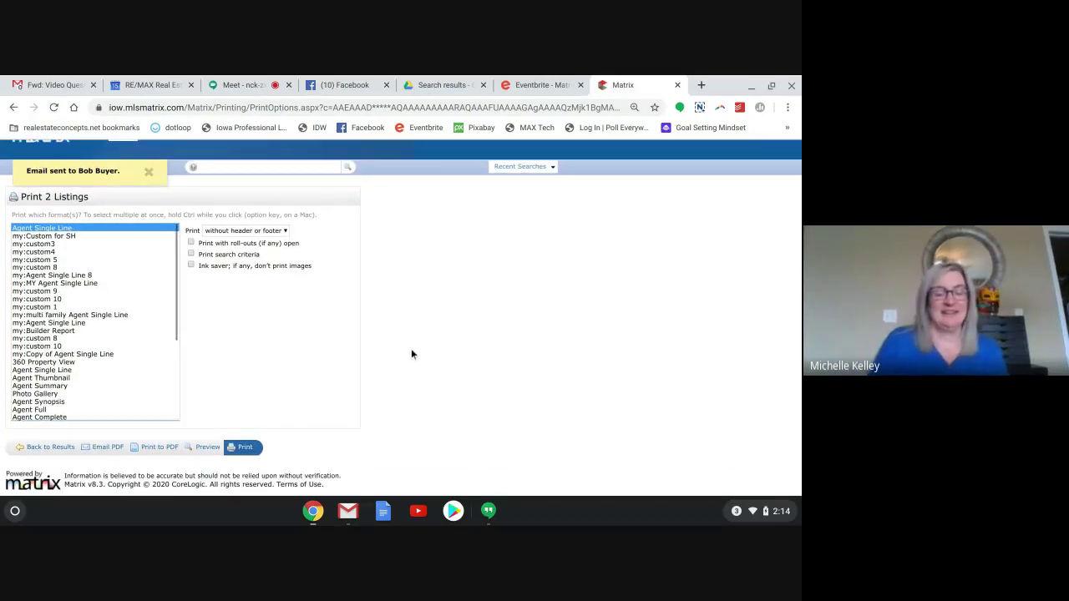
Go back to the five search results and bring up the Save options.
click(41, 451)
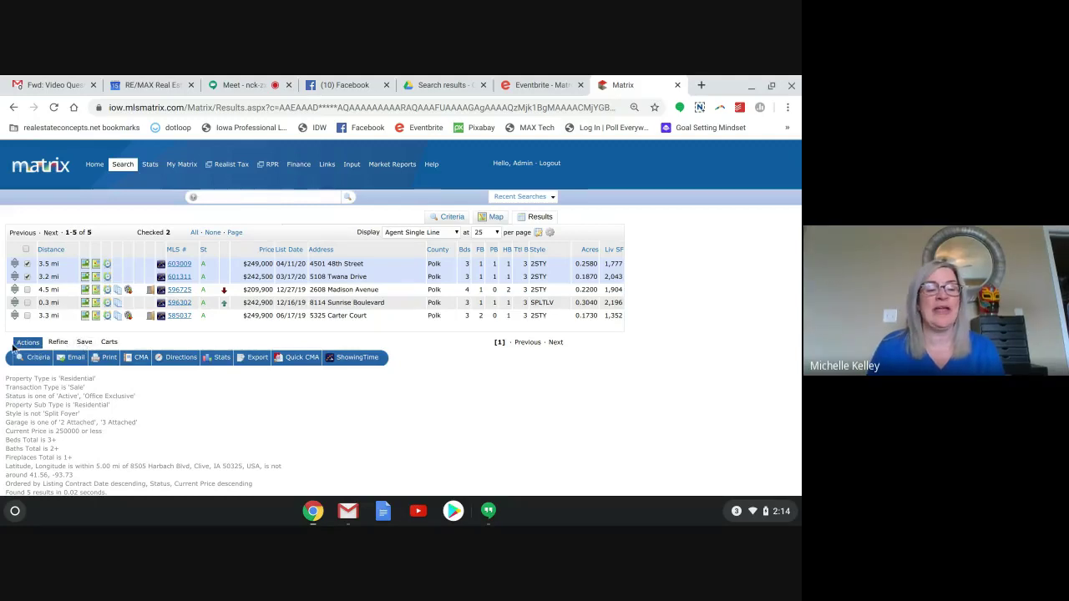
click(84, 344)
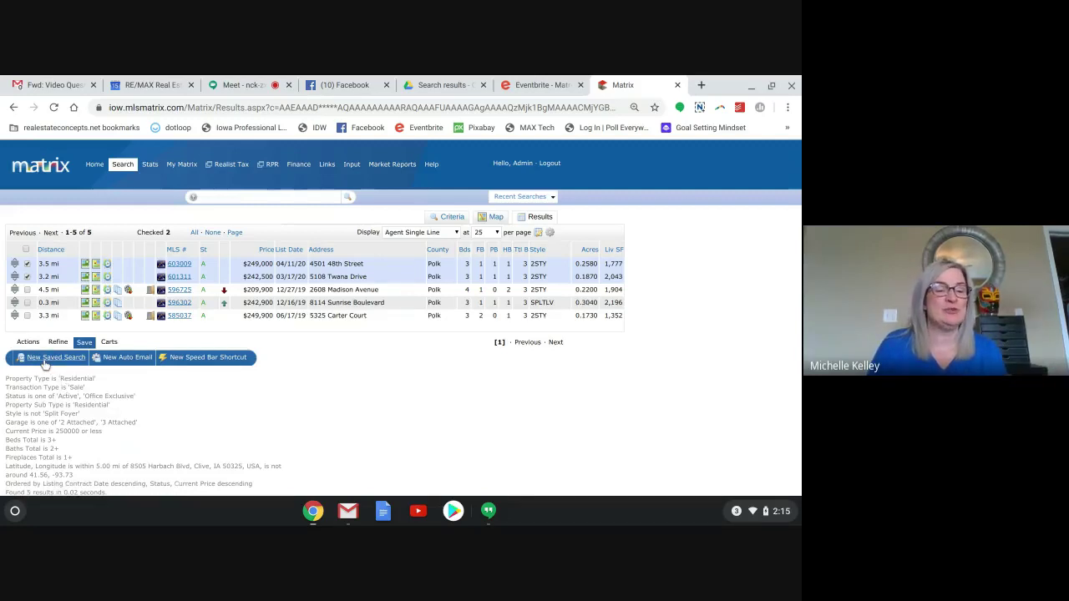
click(44, 361)
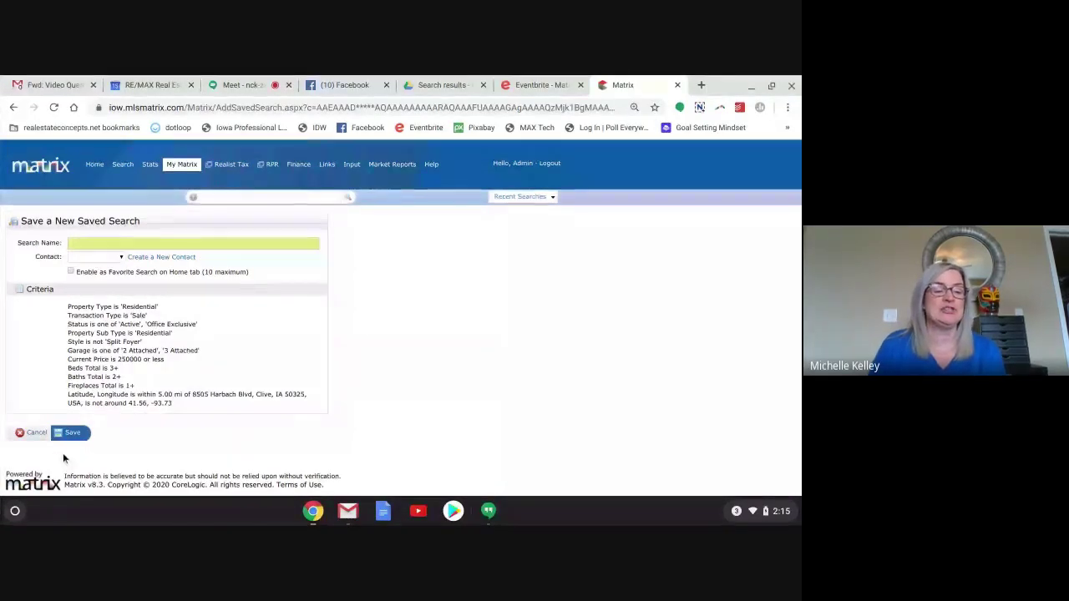
click(34, 433)
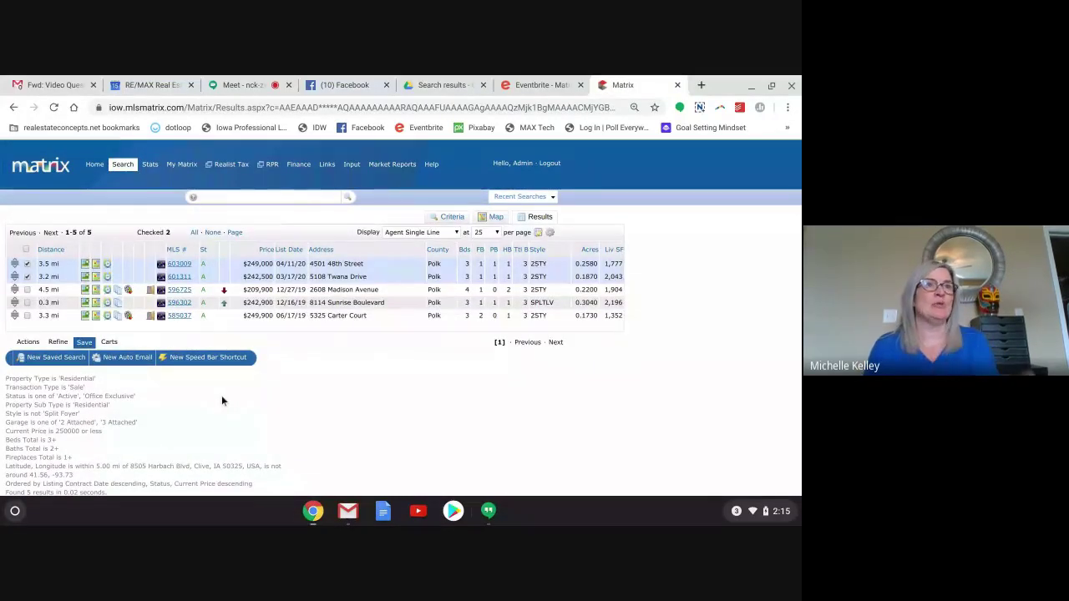
Create a New Auto Email from this search with the buyer contact as recipient.
click(115, 361)
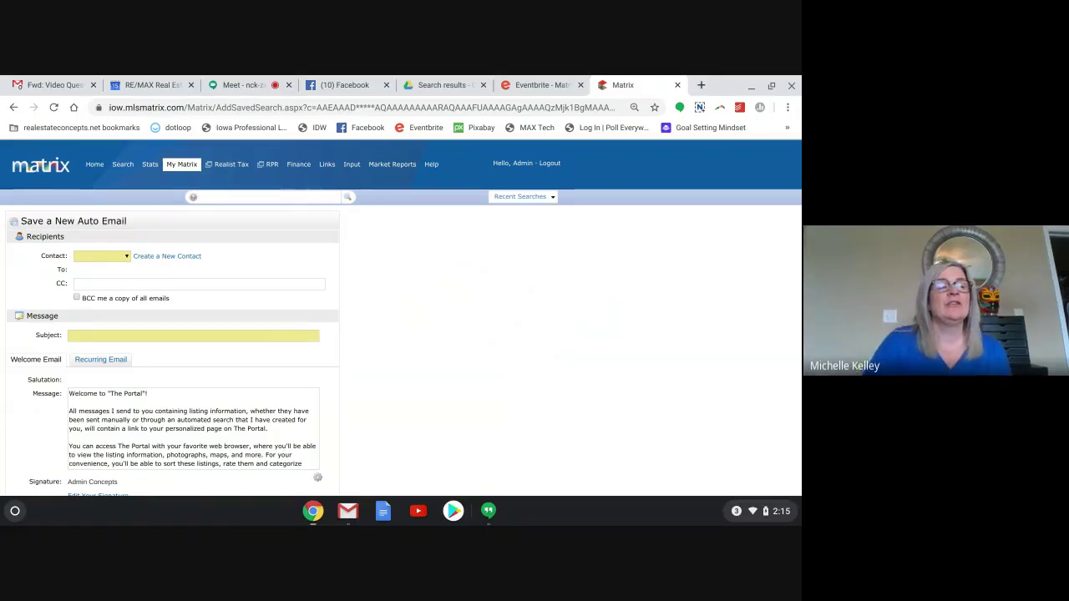
scroll(334, 253, down, 1)
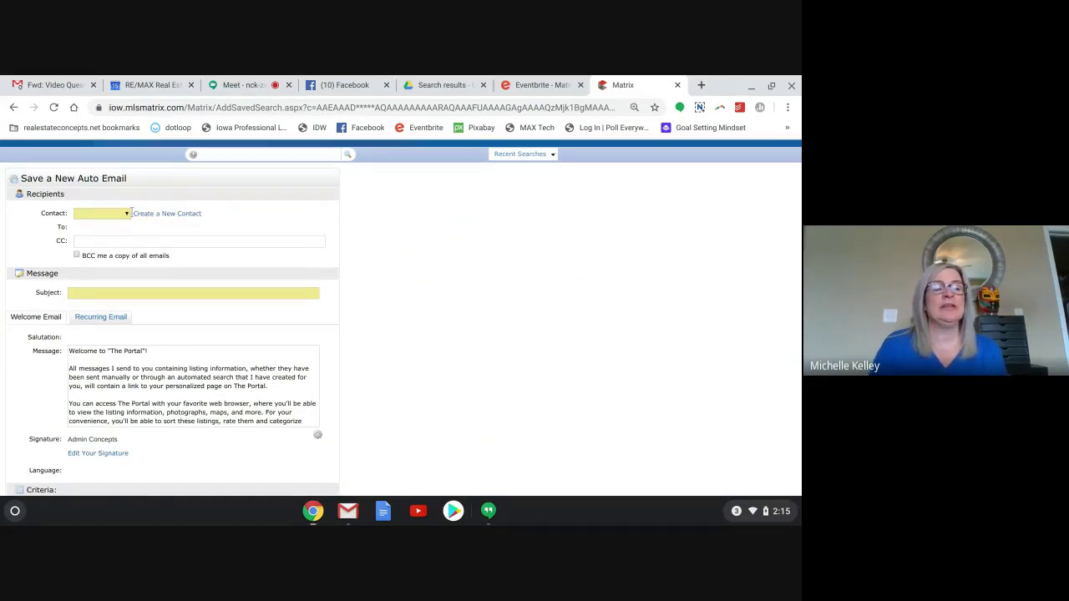
click(124, 215)
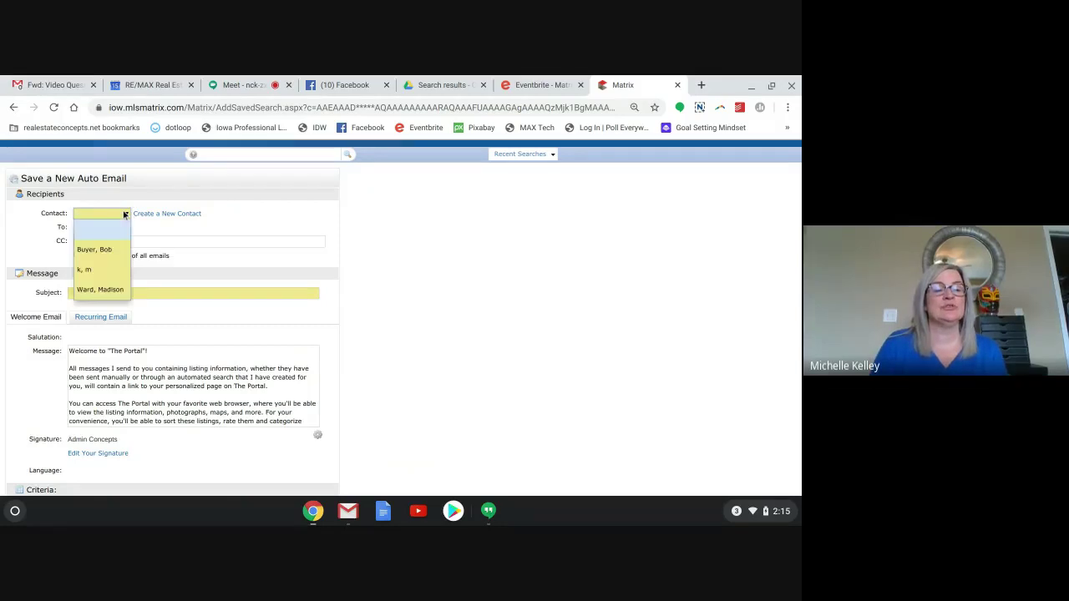
click(105, 250)
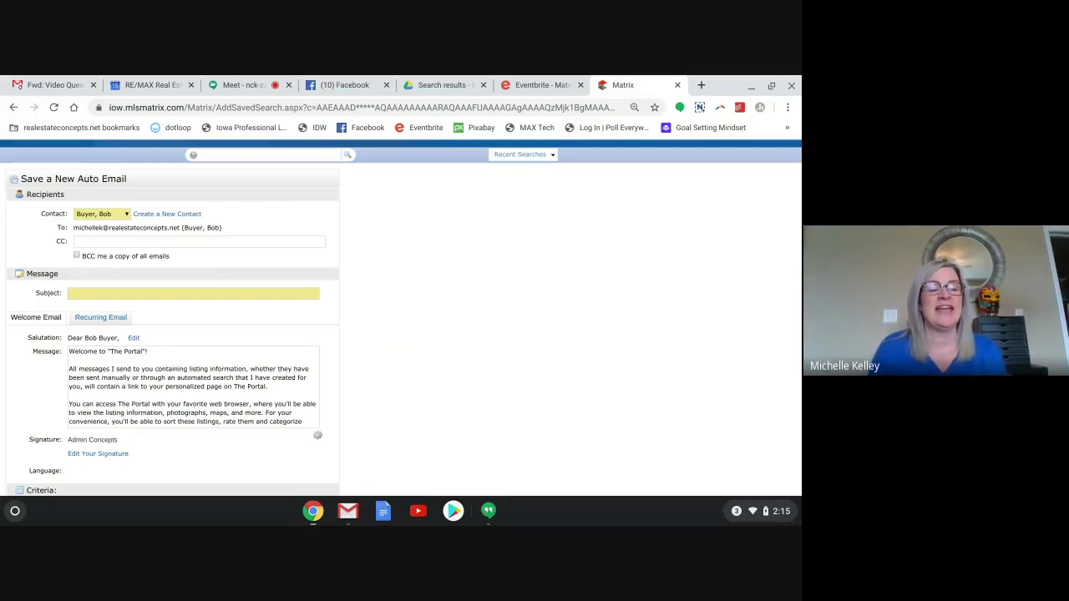
click(102, 291)
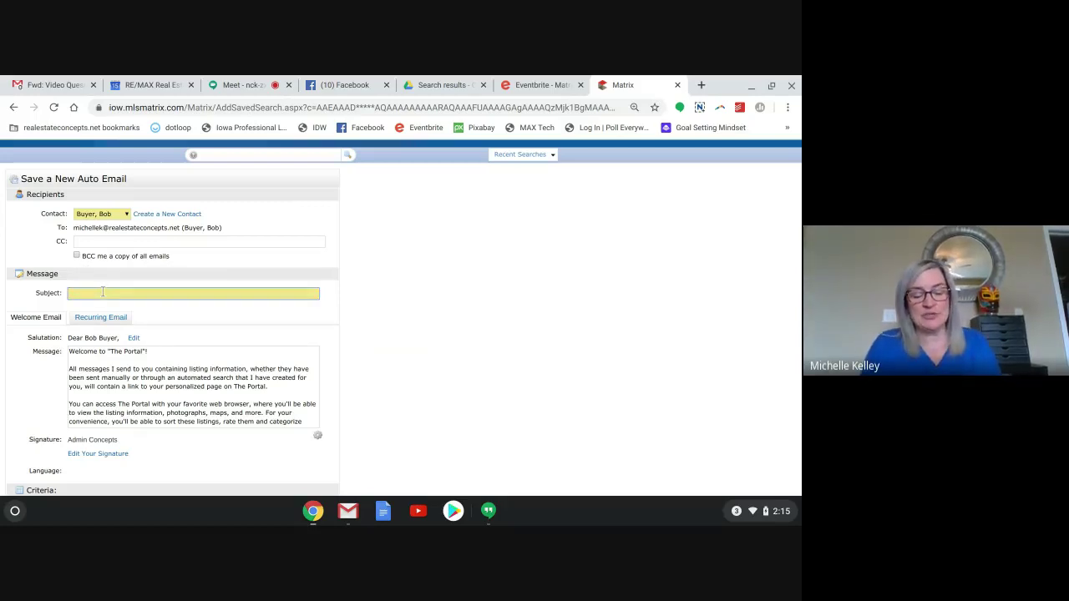
Enter 'Auto email' as the subject and move into the welcome message box.
text(Auto email)
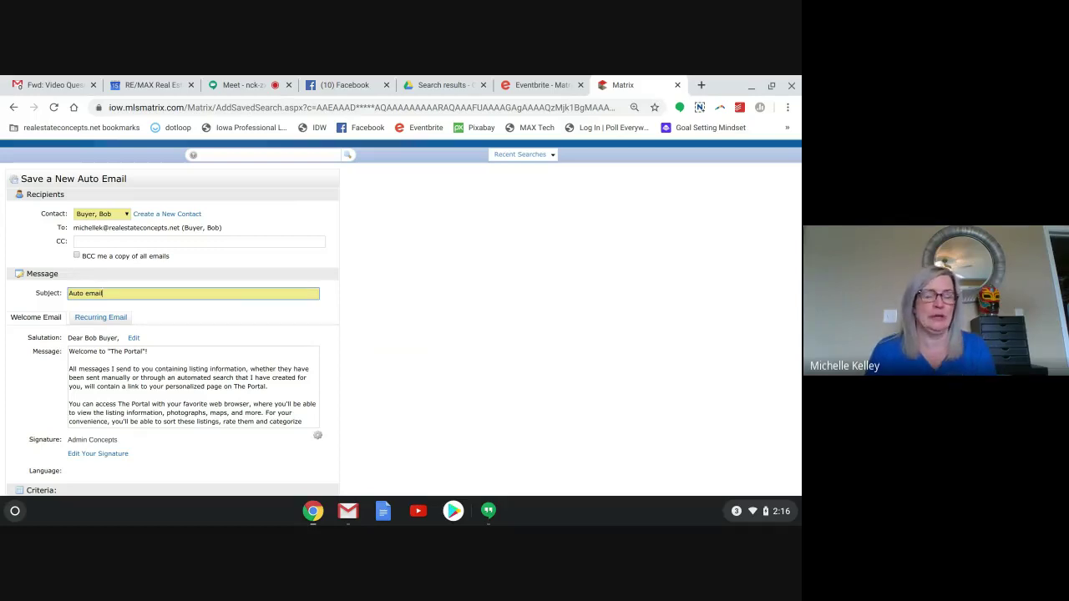
scroll(401, 334, down, 2)
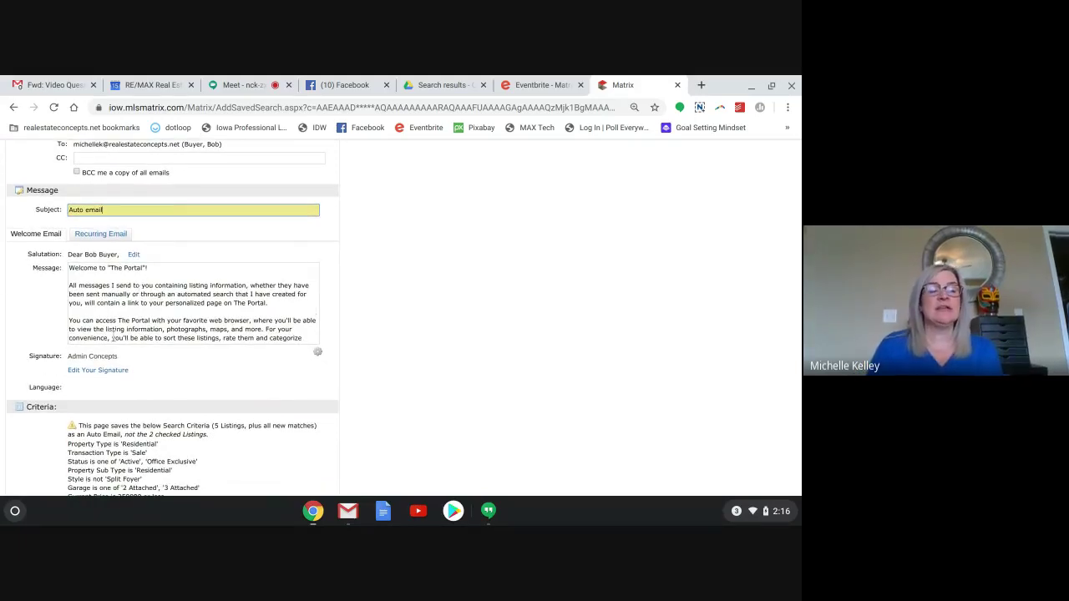
click(177, 309)
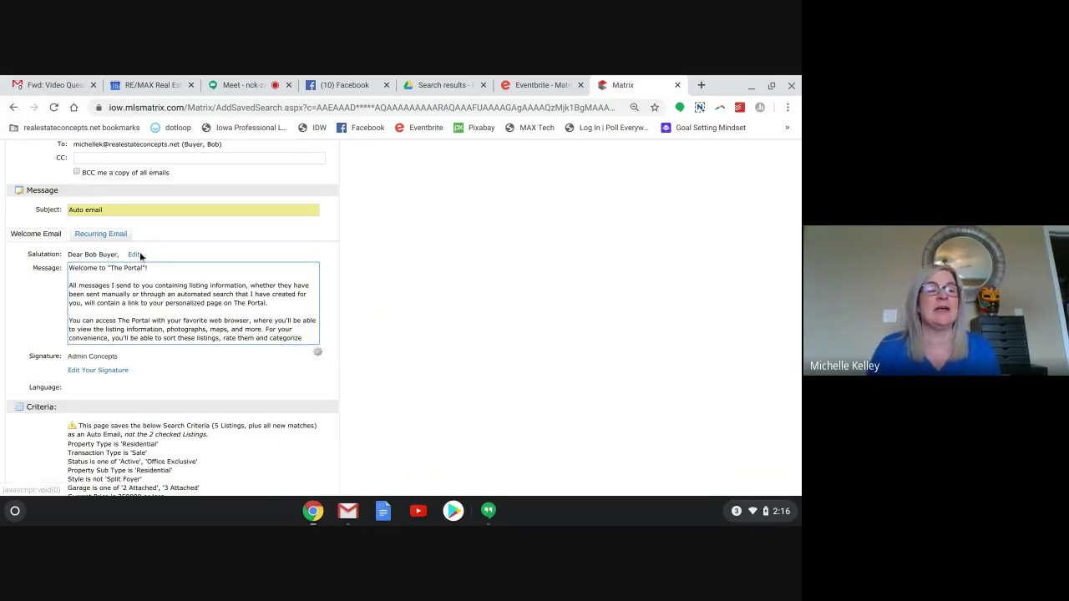
click(99, 235)
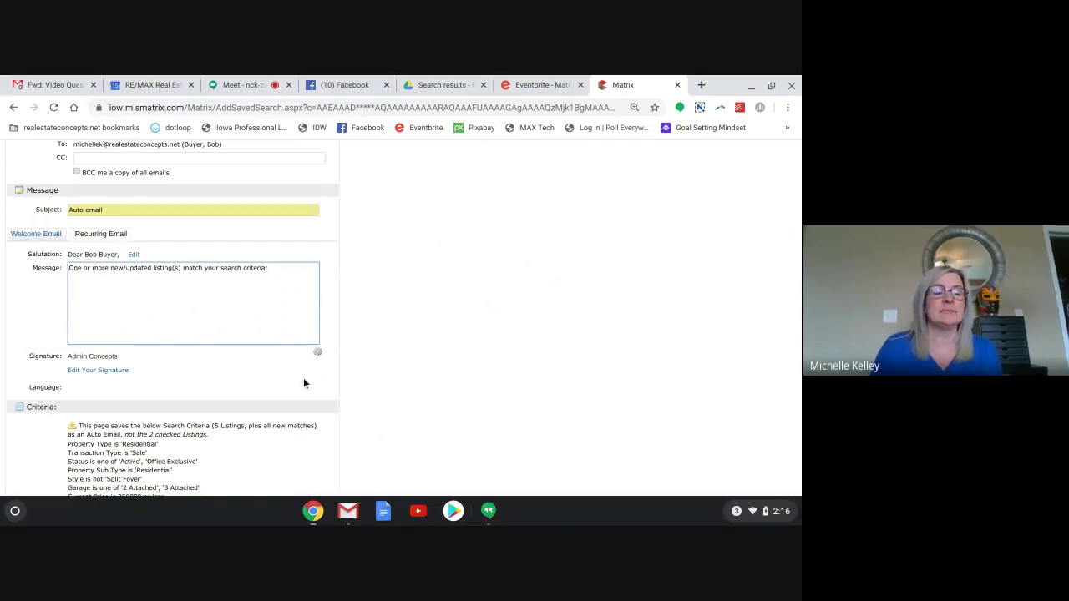
click(40, 237)
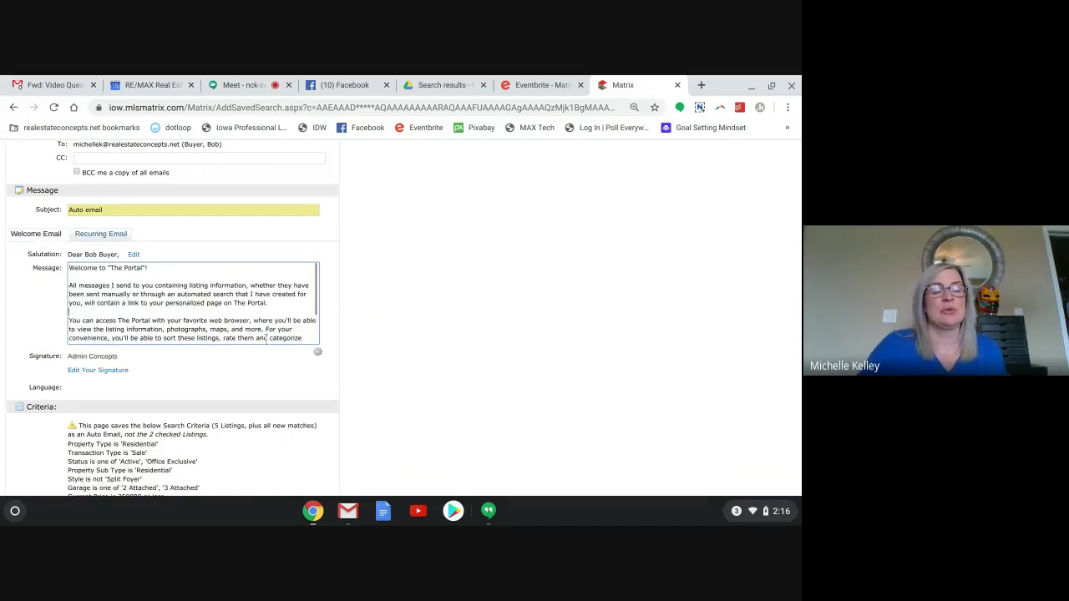
scroll(266, 339, down, 3)
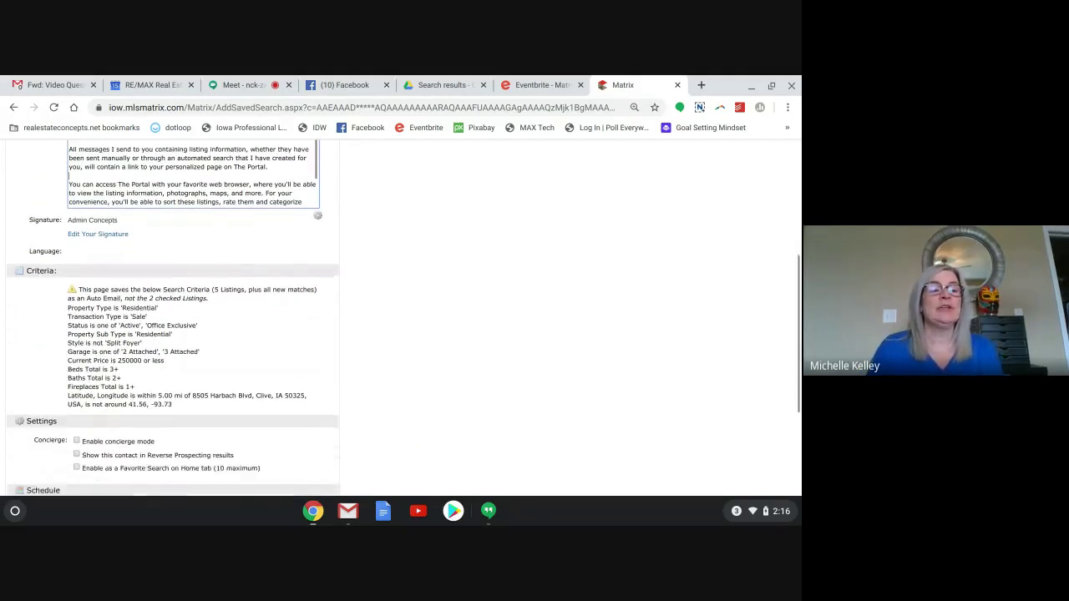
scroll(127, 242, down, 2)
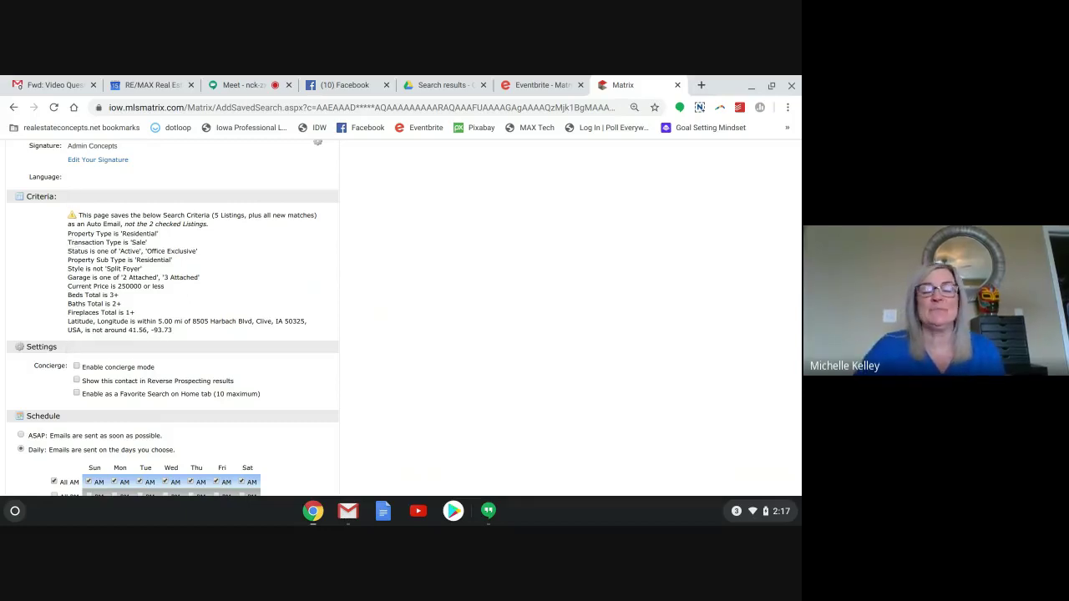
Tick Enable concierge mode under Settings at the bottom of the auto email form.
scroll(172, 318, down, 3)
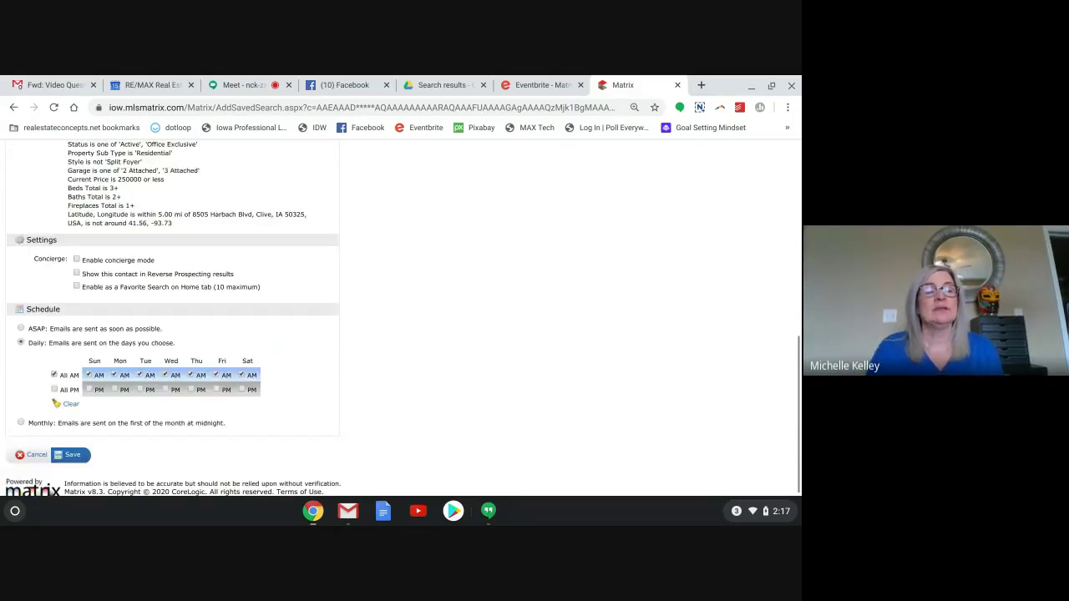
scroll(192, 300, down, 1)
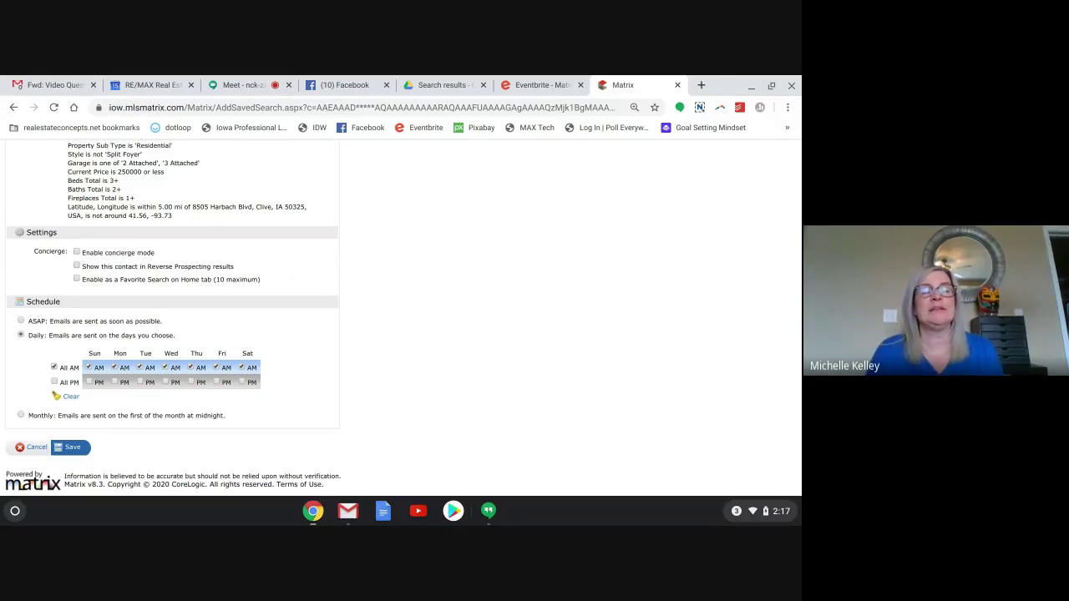
click(76, 252)
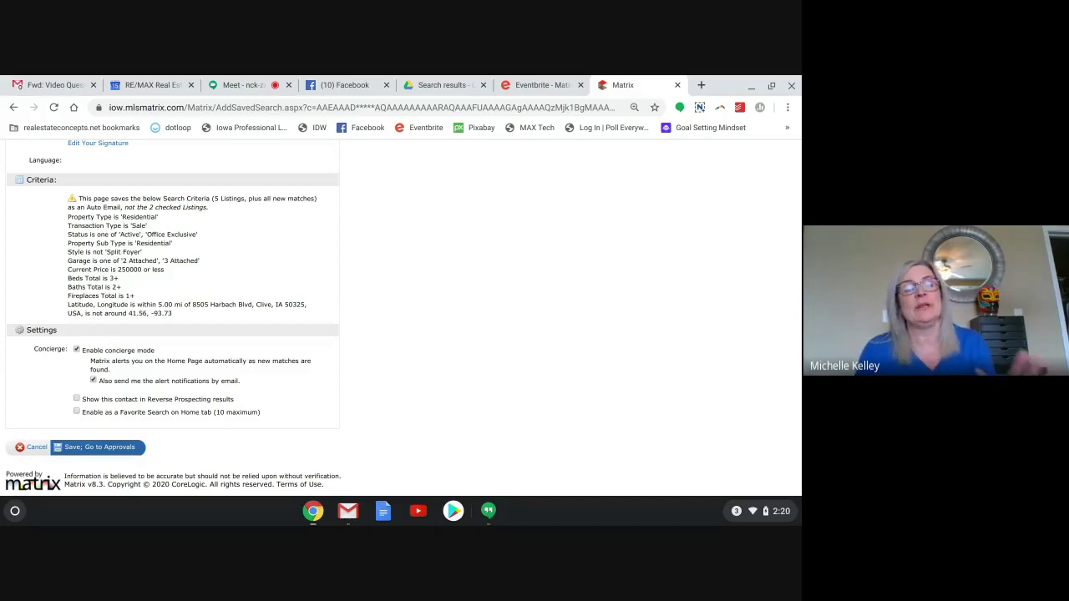
Switch concierge mode back off for the auto email.
click(76, 350)
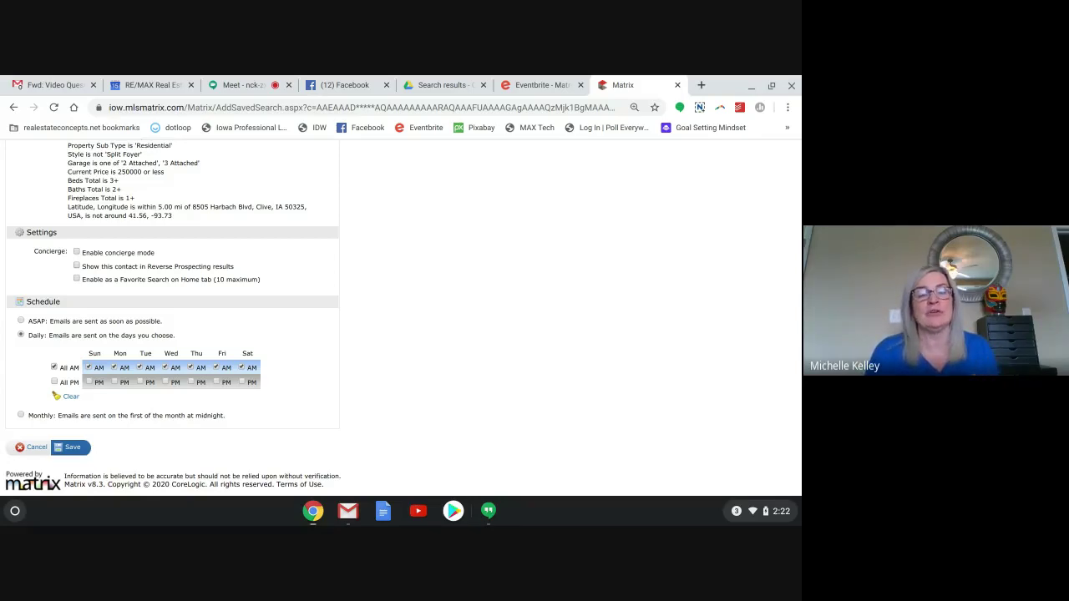
Hide the contact from Reverse Prospecting, enable it as a Home tab Favorite Search, concierge mode left off.
click(76, 266)
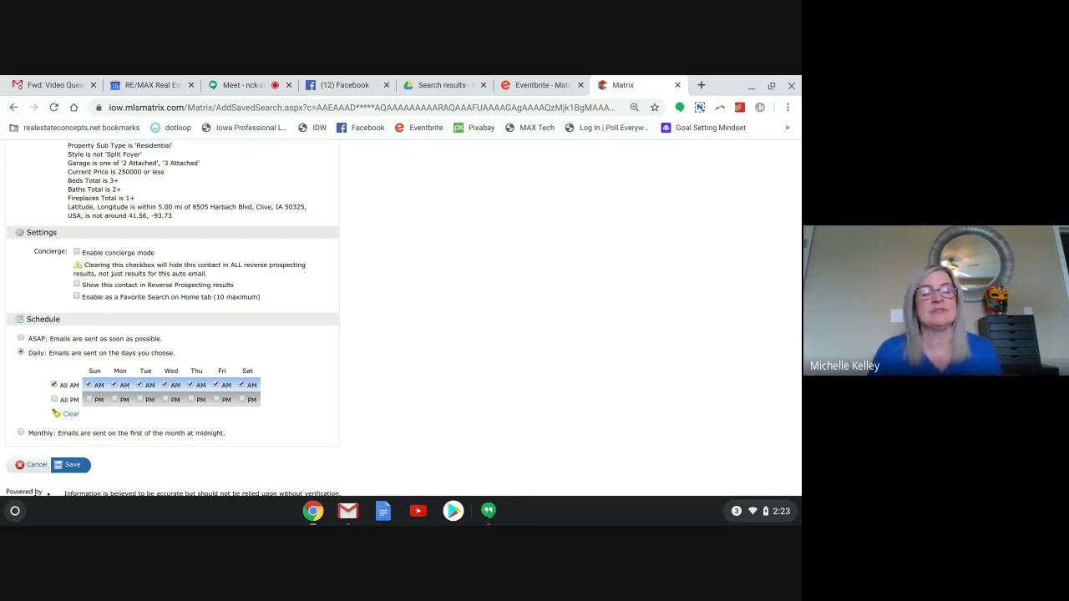
click(77, 298)
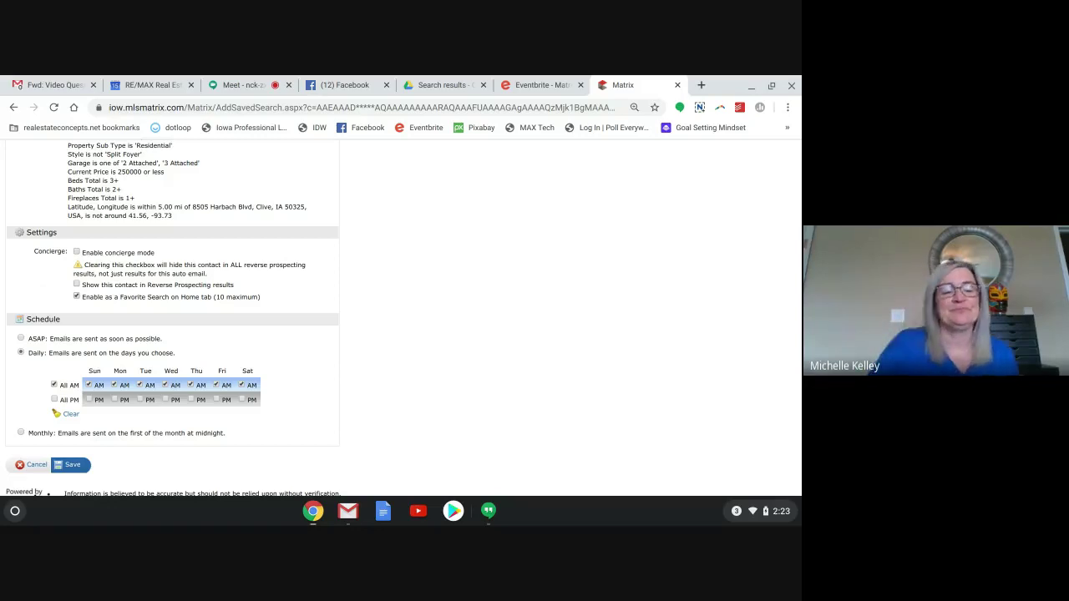
scroll(42, 287, down, 1)
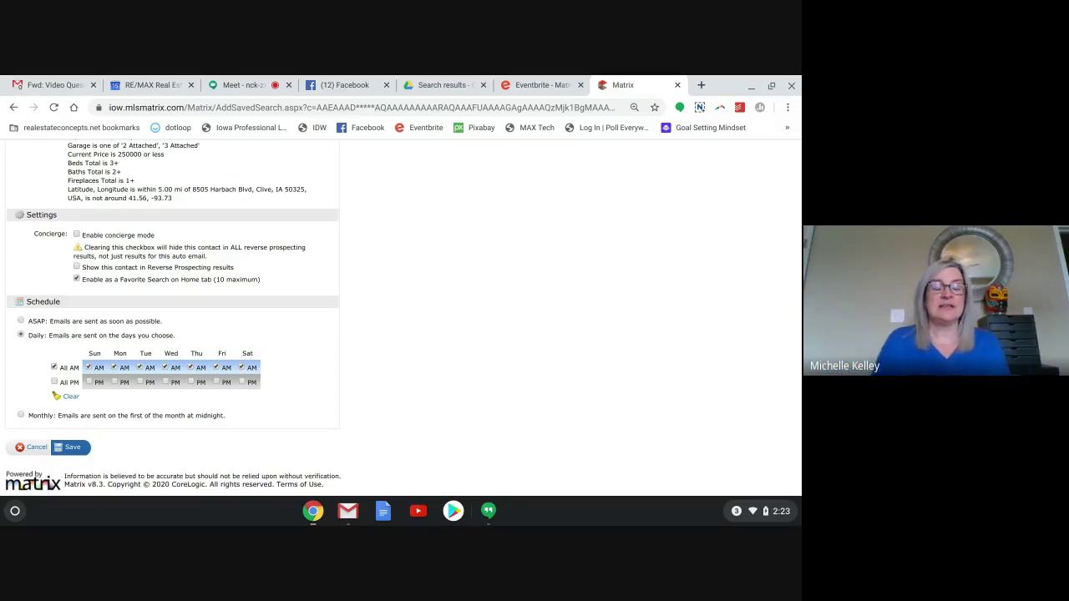
click(75, 236)
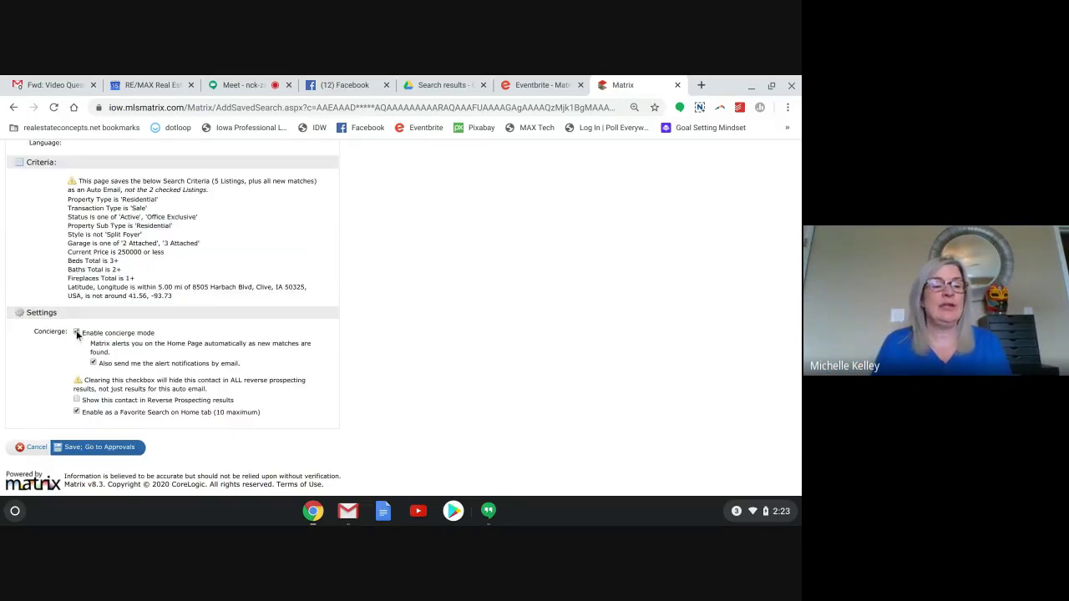
click(76, 332)
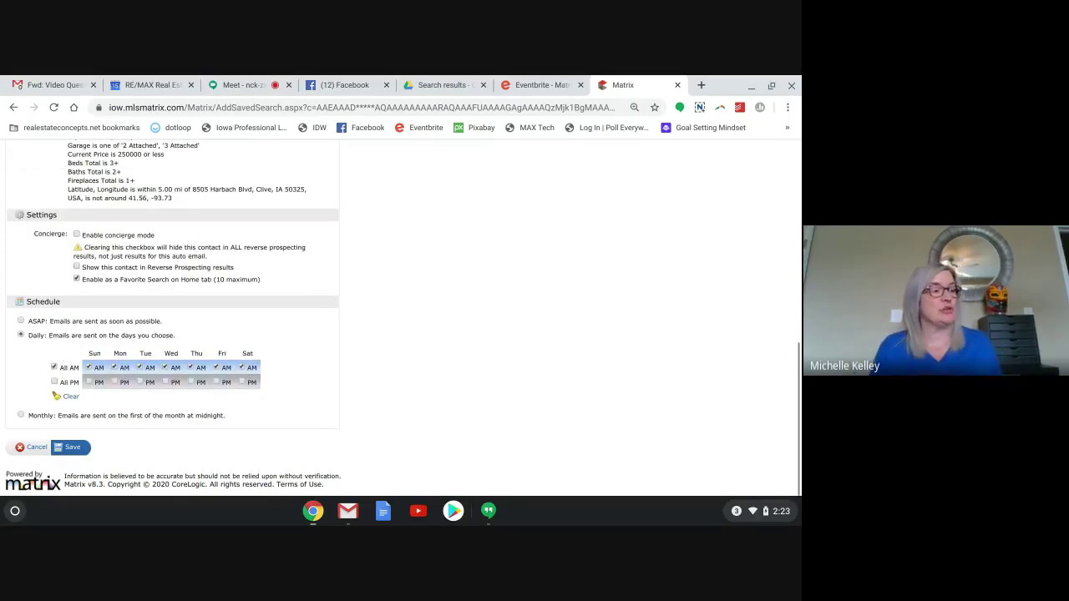
Set a Daily schedule with no PM emails and AM emails only Wednesday through Saturday.
click(21, 321)
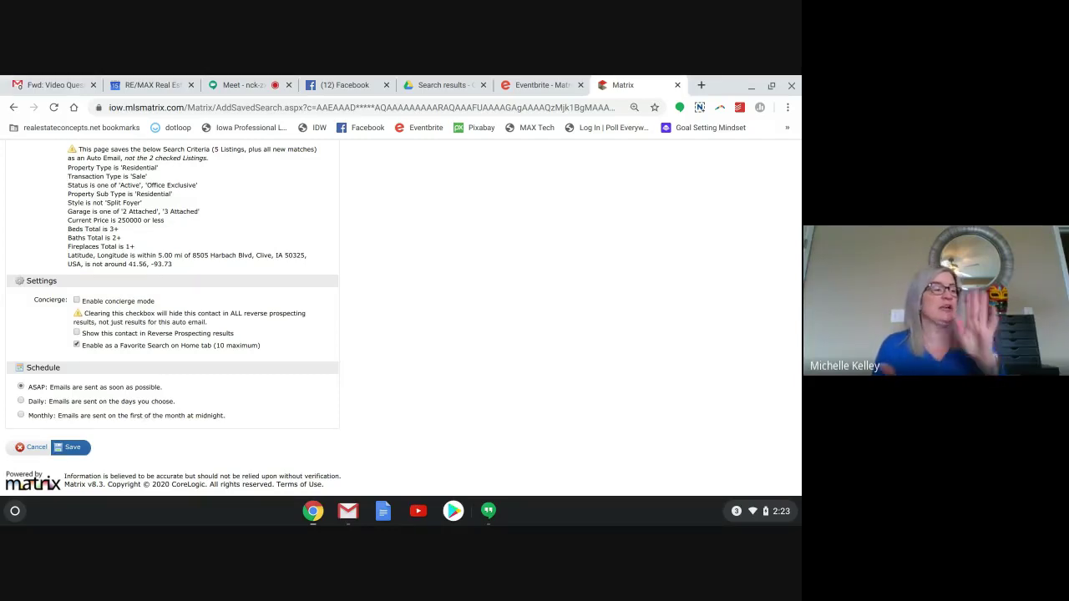
click(21, 403)
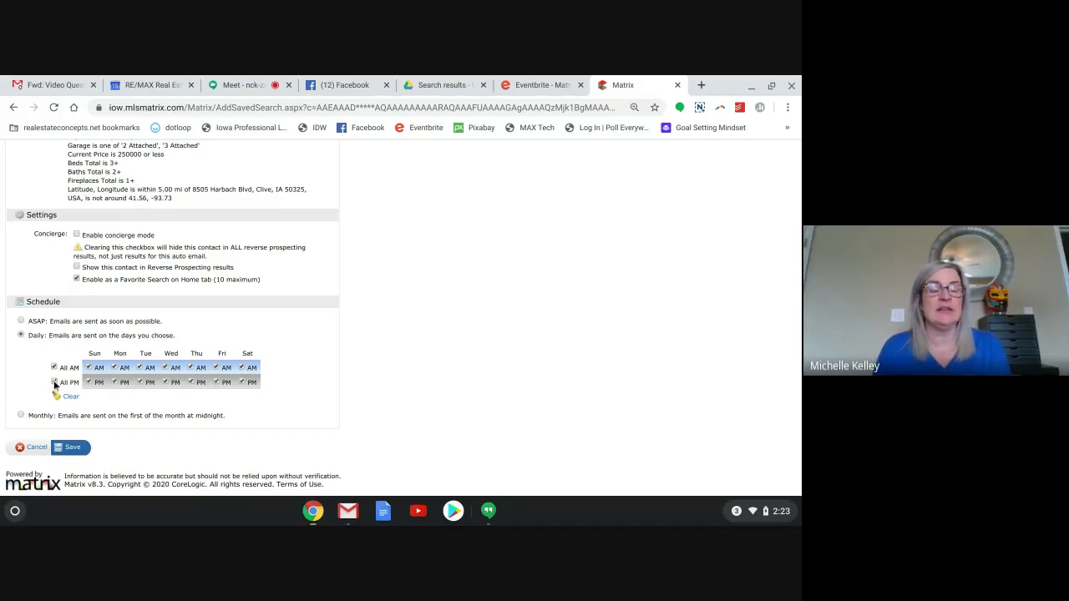
click(55, 382)
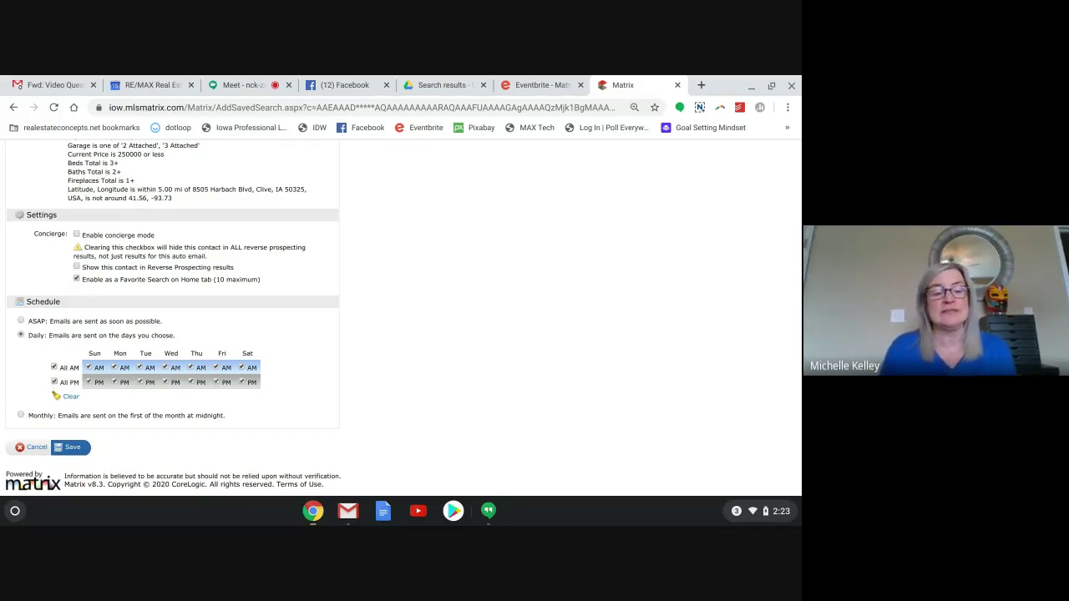
click(55, 382)
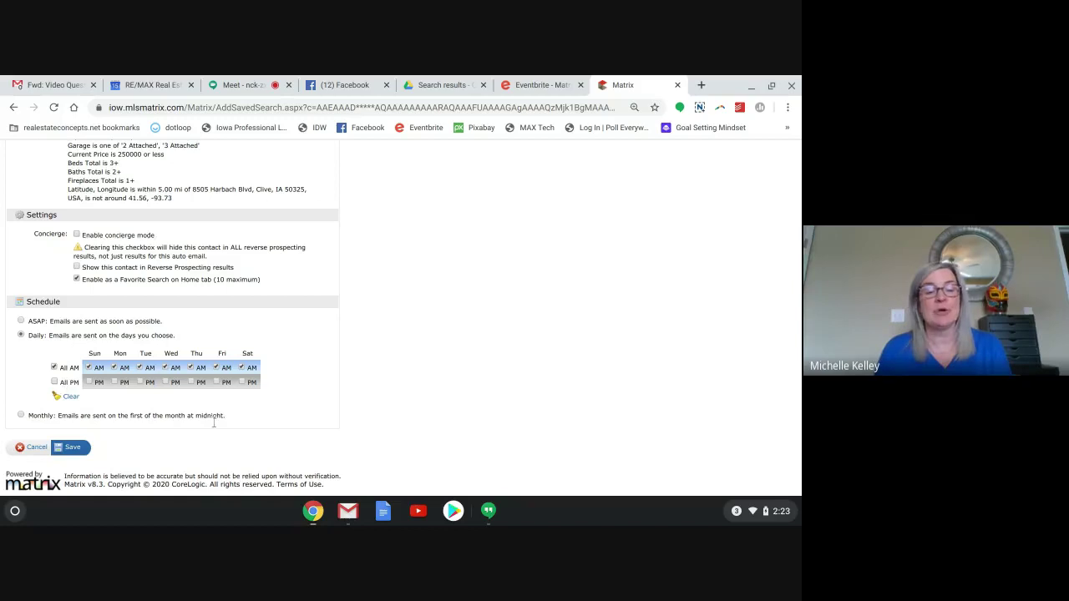
click(115, 369)
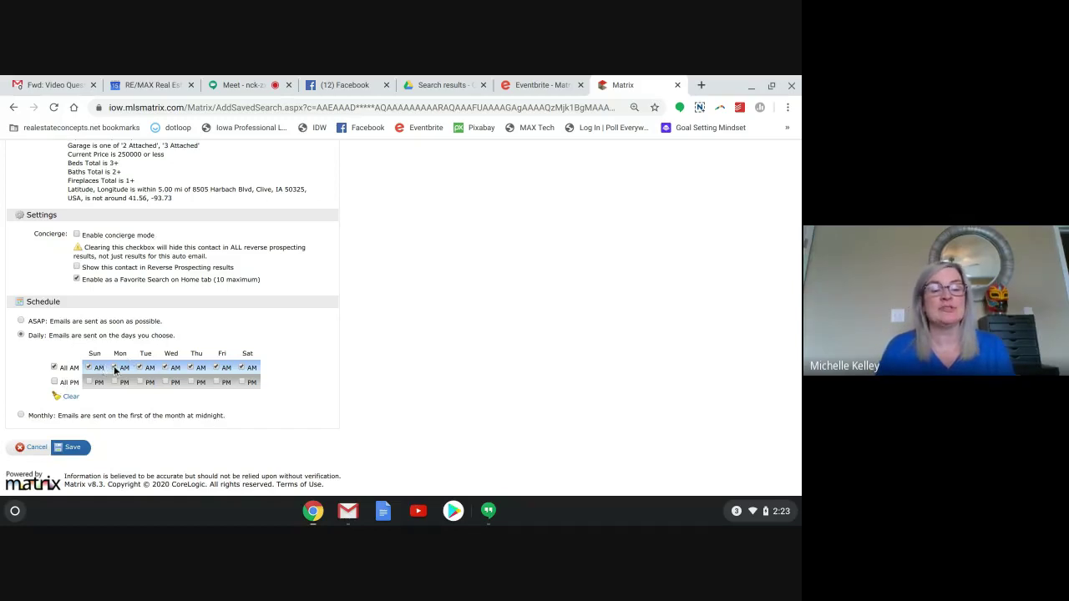
click(165, 368)
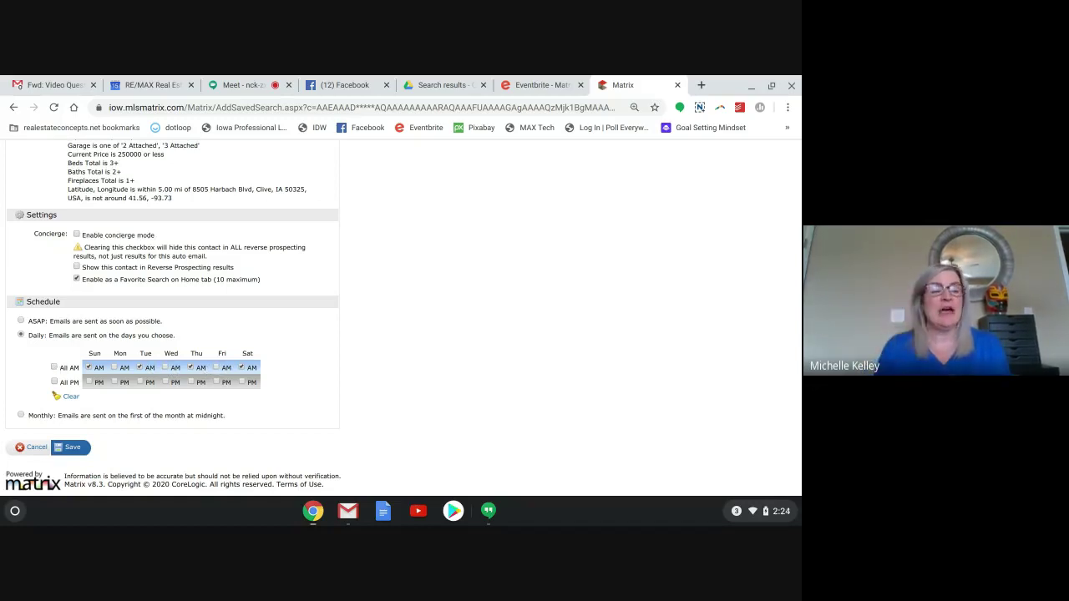
click(216, 368)
click(140, 368)
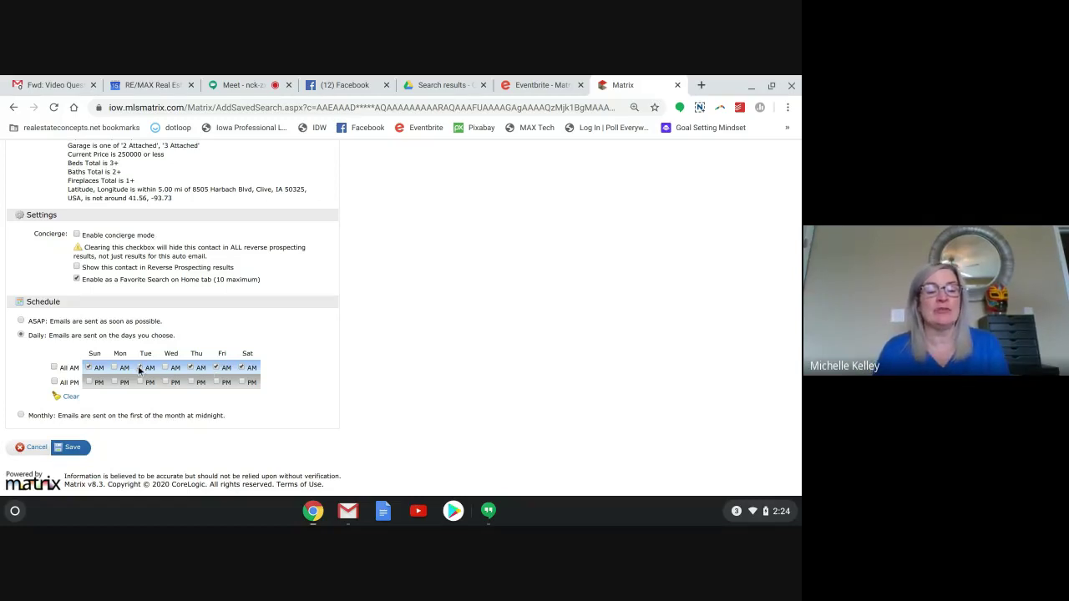
click(89, 368)
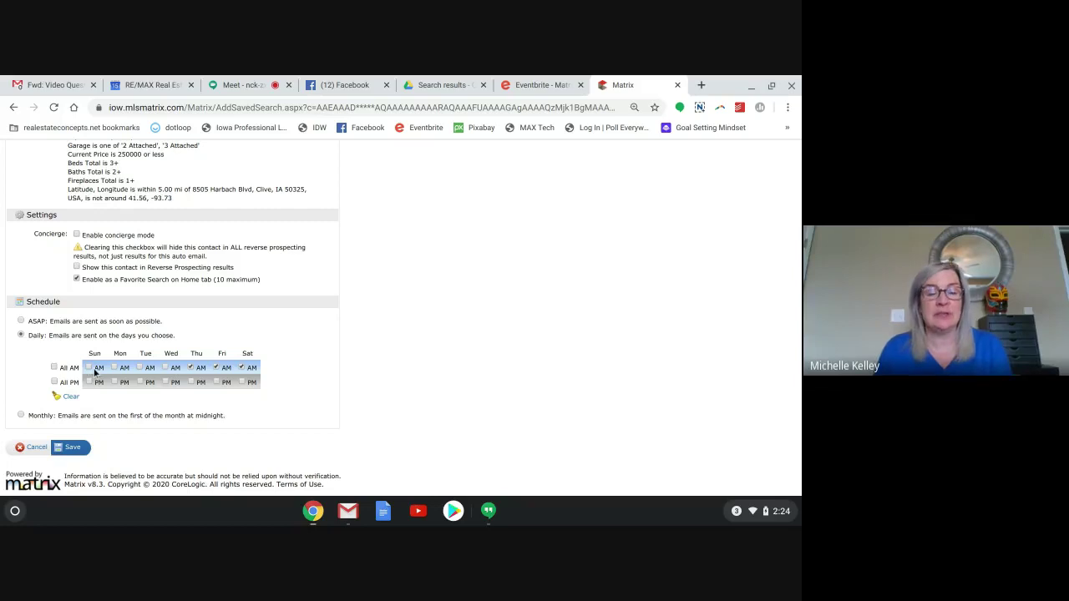
click(242, 368)
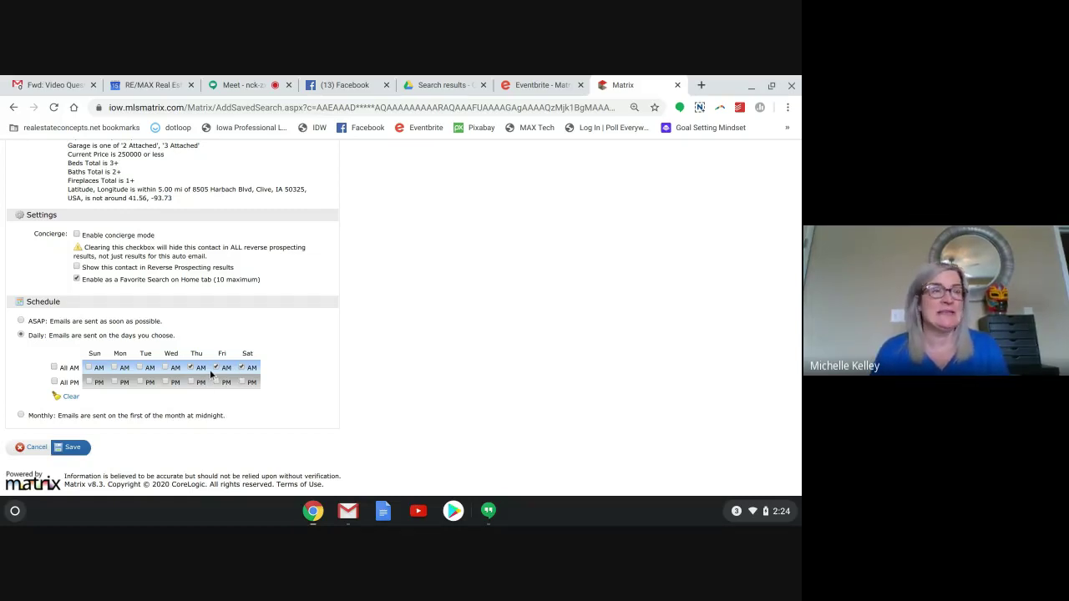
click(165, 367)
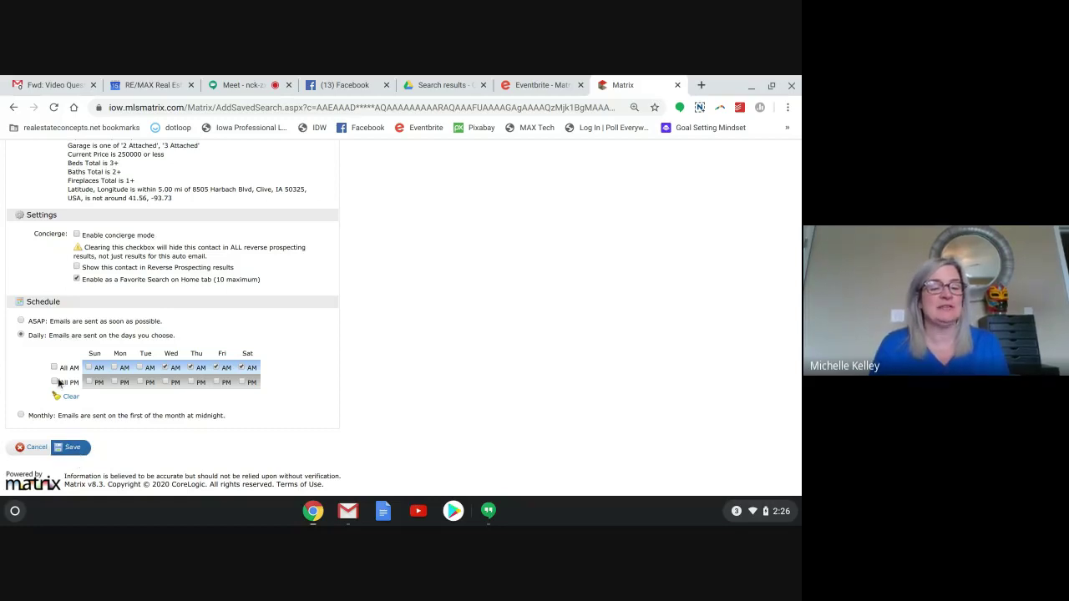
Check All AM in the Daily grid and save the auto email.
click(54, 367)
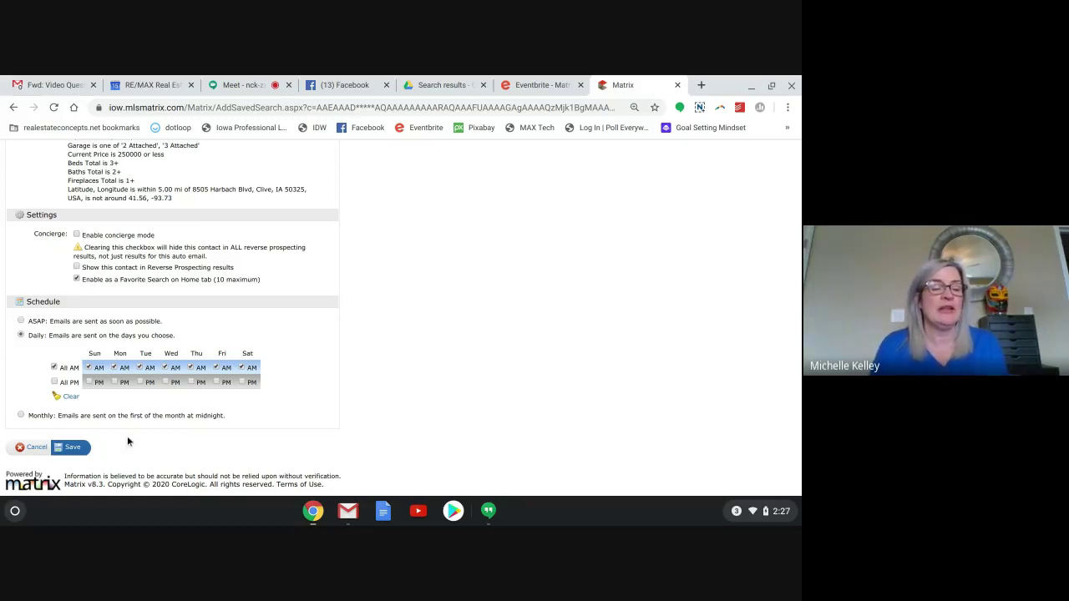
click(71, 448)
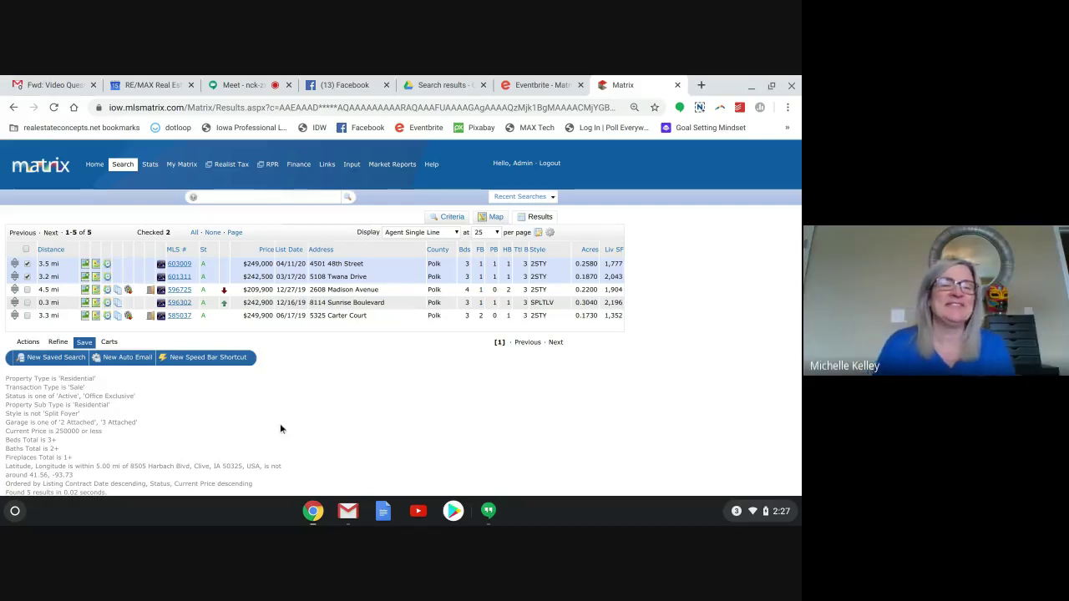
From Home, open the Criteria of the 'Auto email' favorite search via Manage.
click(95, 165)
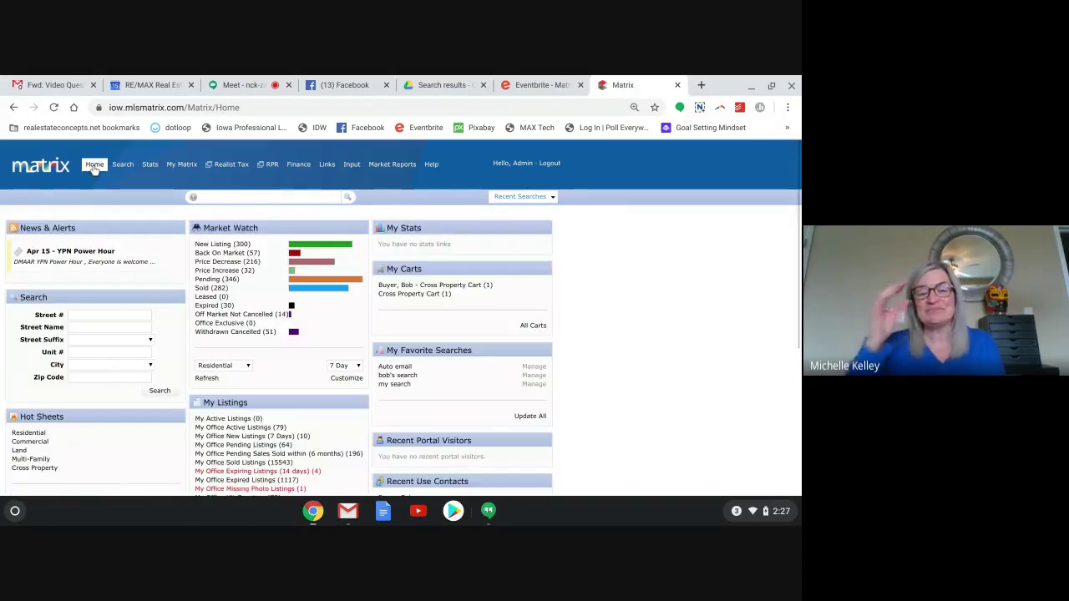
scroll(401, 317, down, 1)
scroll(401, 318, down, 1)
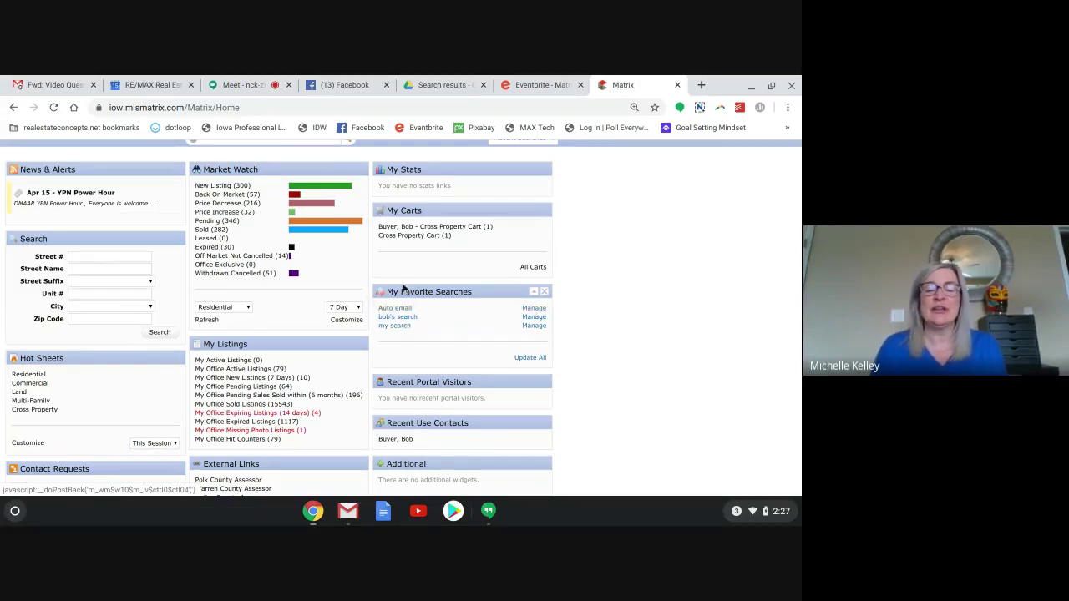
click(538, 310)
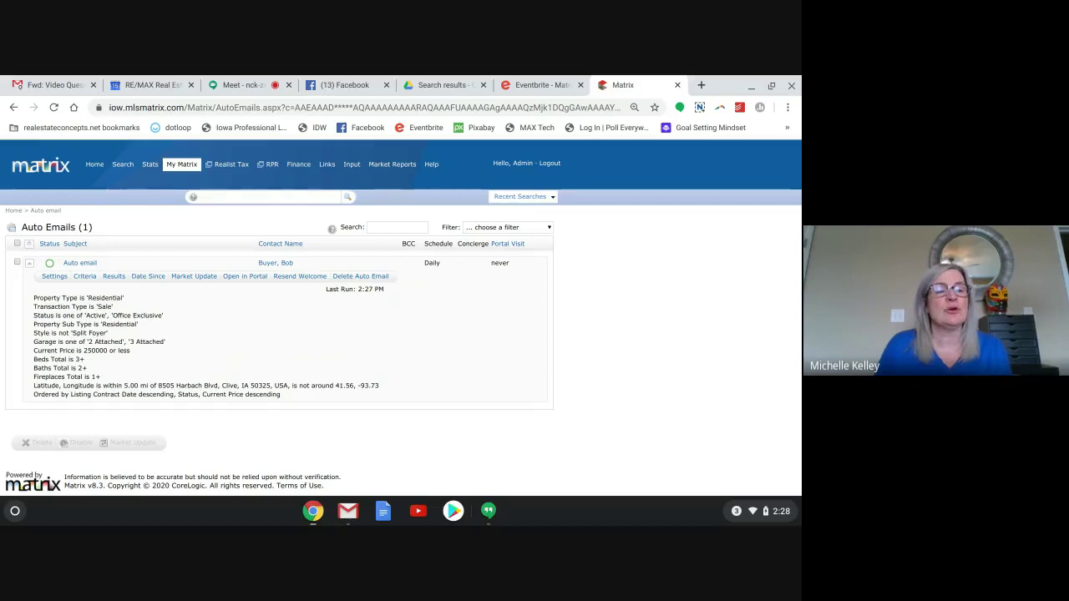
click(84, 277)
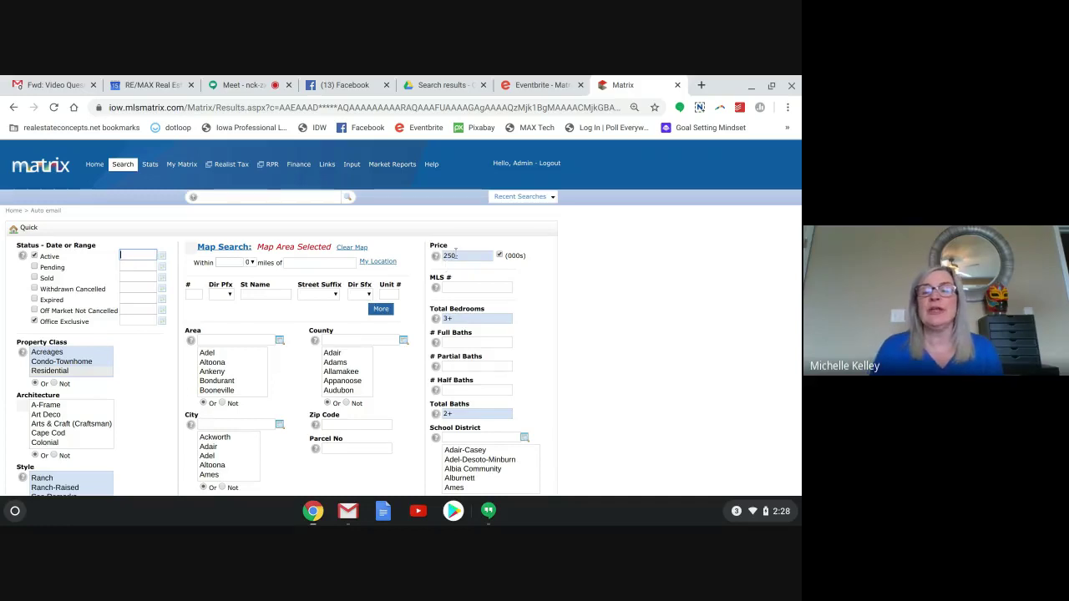
Change the Price criterion from 250- to 300- and save the updated criteria.
click(452, 256)
text(25)
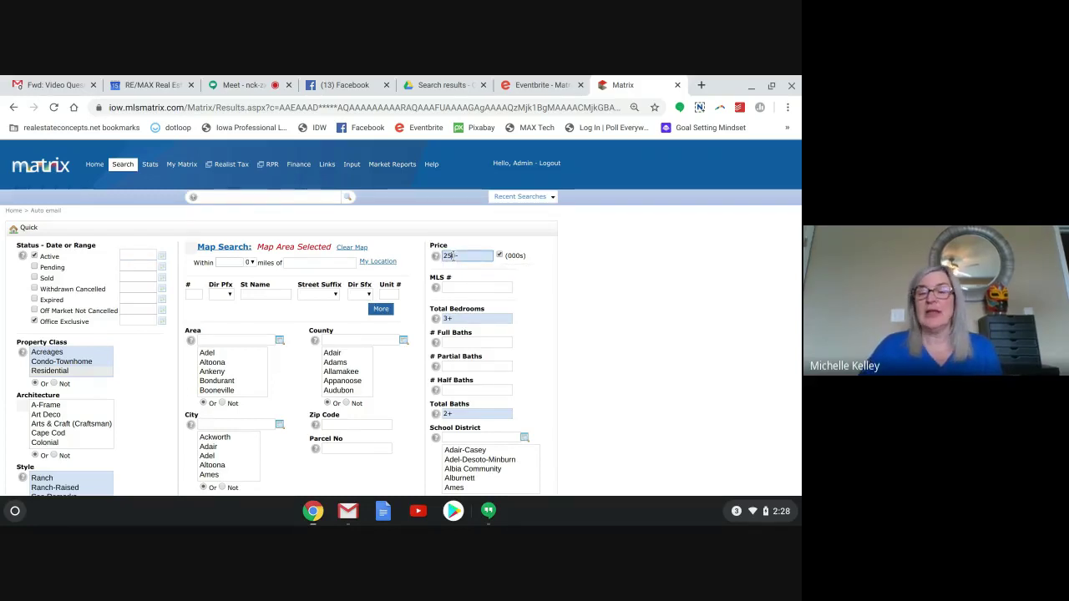
text(0-)
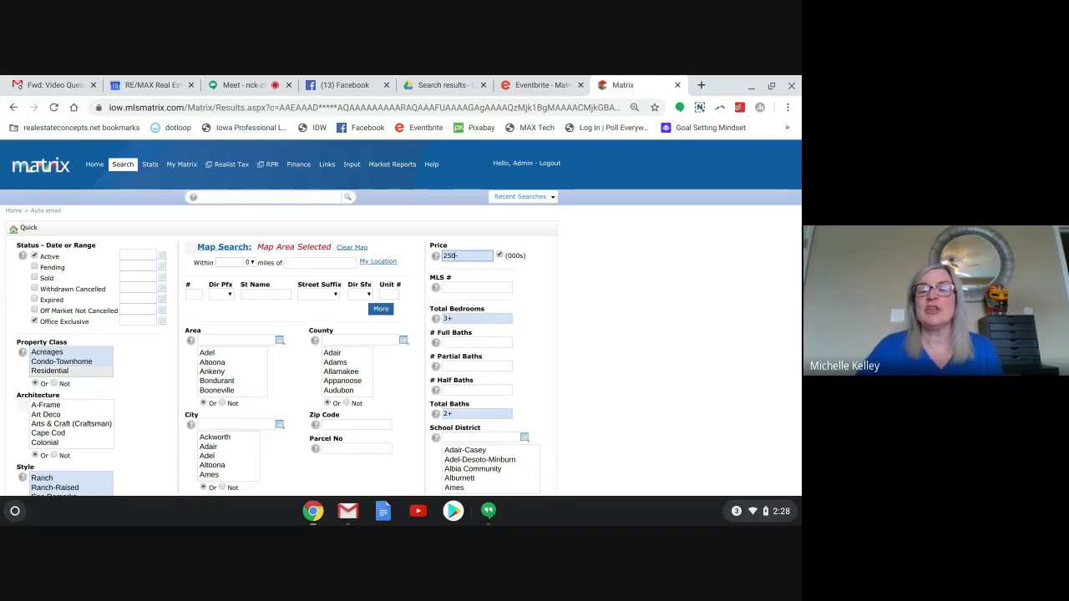
key(BackSpace)
key(BackSpace)
key(BackSpace)
key(BackSpace)
text(300-)
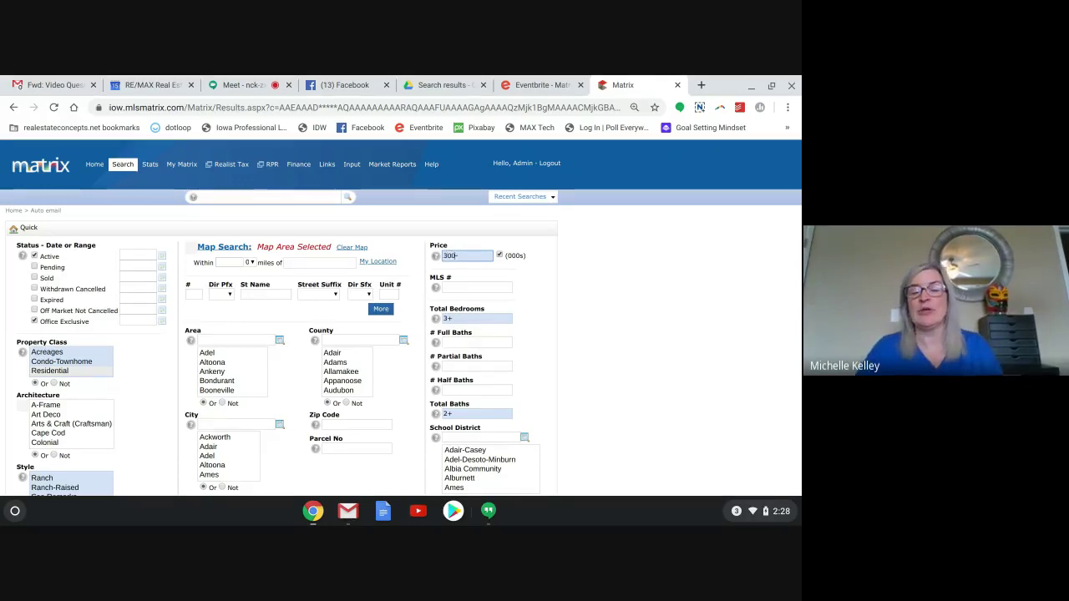
scroll(401, 334, down, 2)
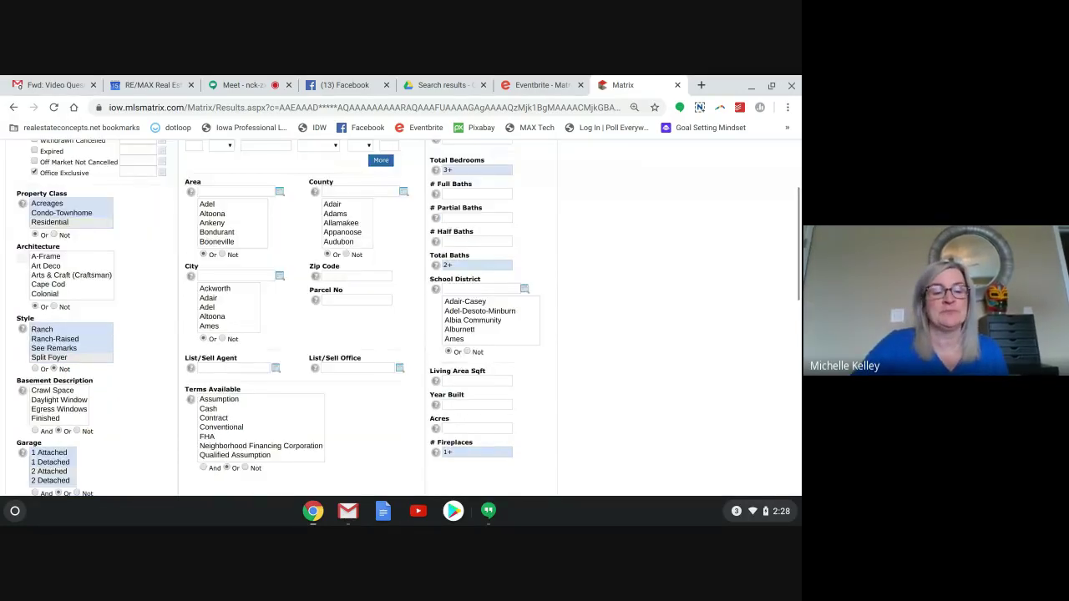
scroll(401, 335, down, 1)
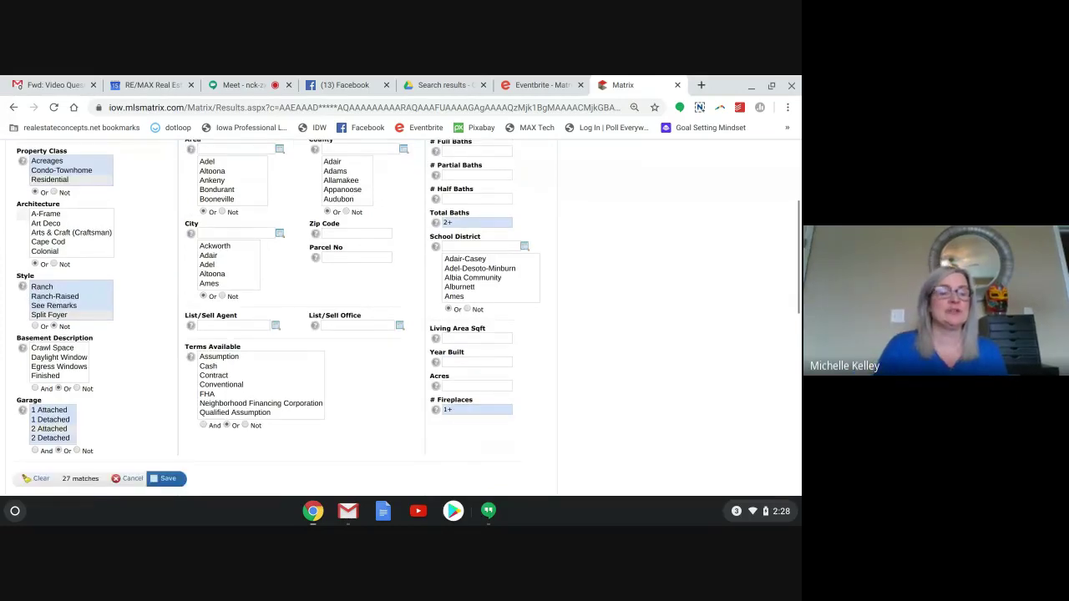
scroll(171, 345, down, 3)
click(168, 342)
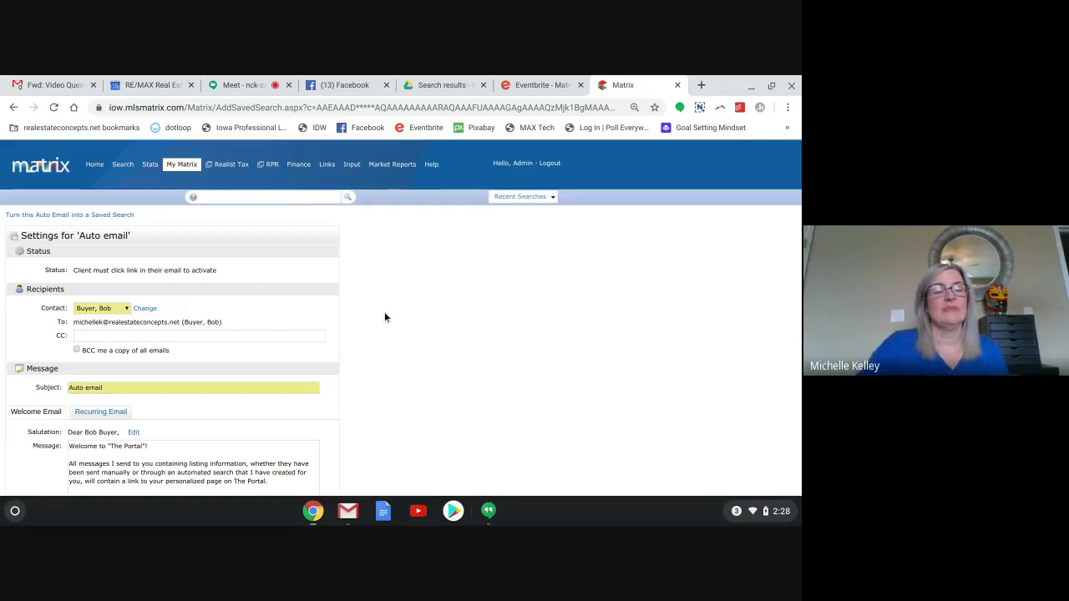
scroll(384, 312, down, 4)
scroll(403, 316, down, 5)
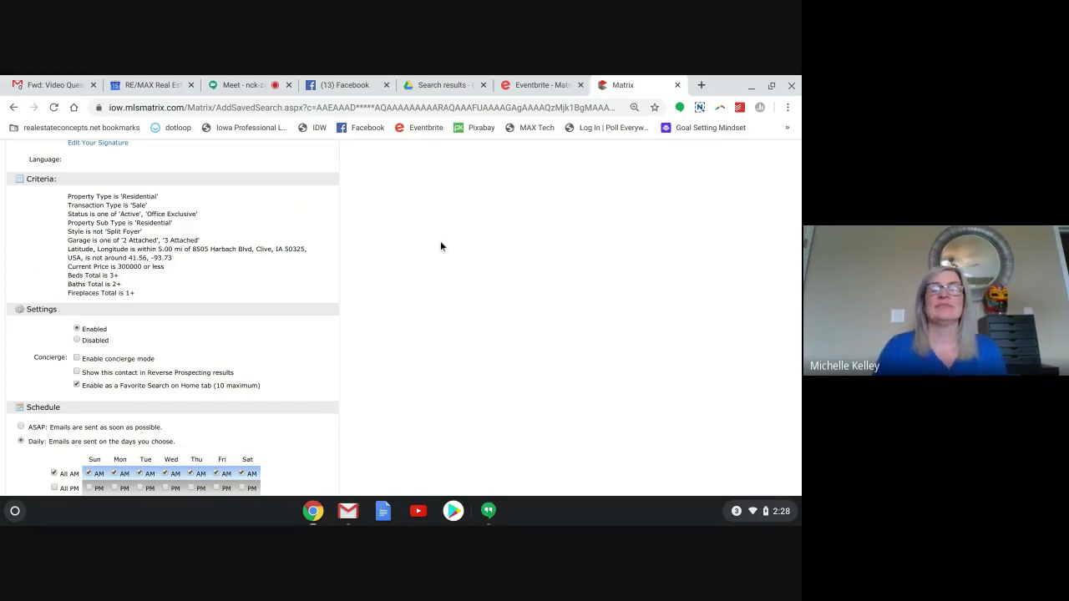
scroll(440, 241, up, 5)
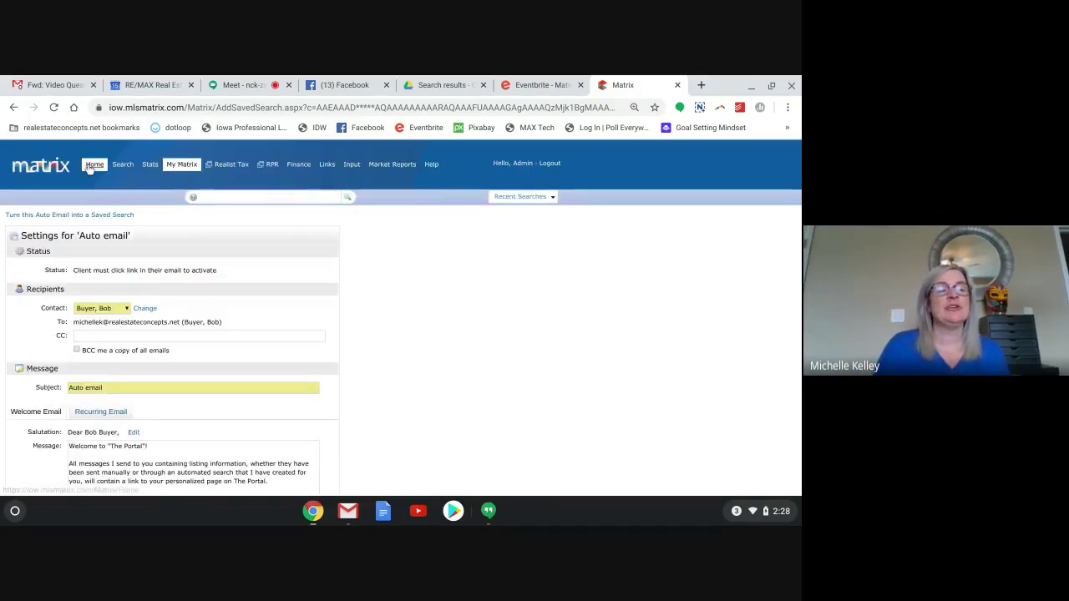
Return to Home and open the Auto Emails list.
click(89, 167)
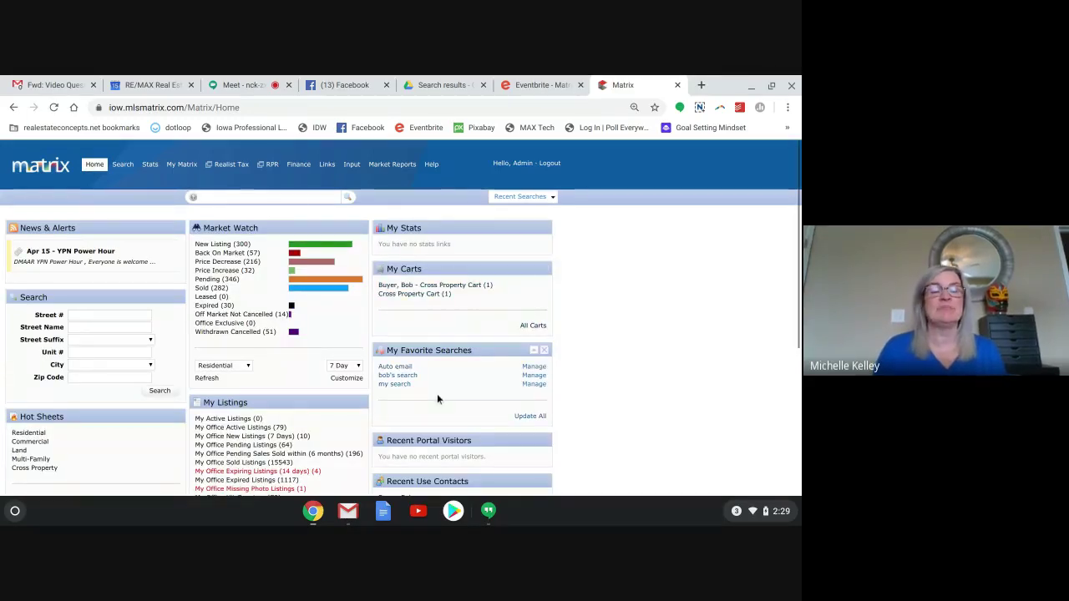
mouse_move(185, 168)
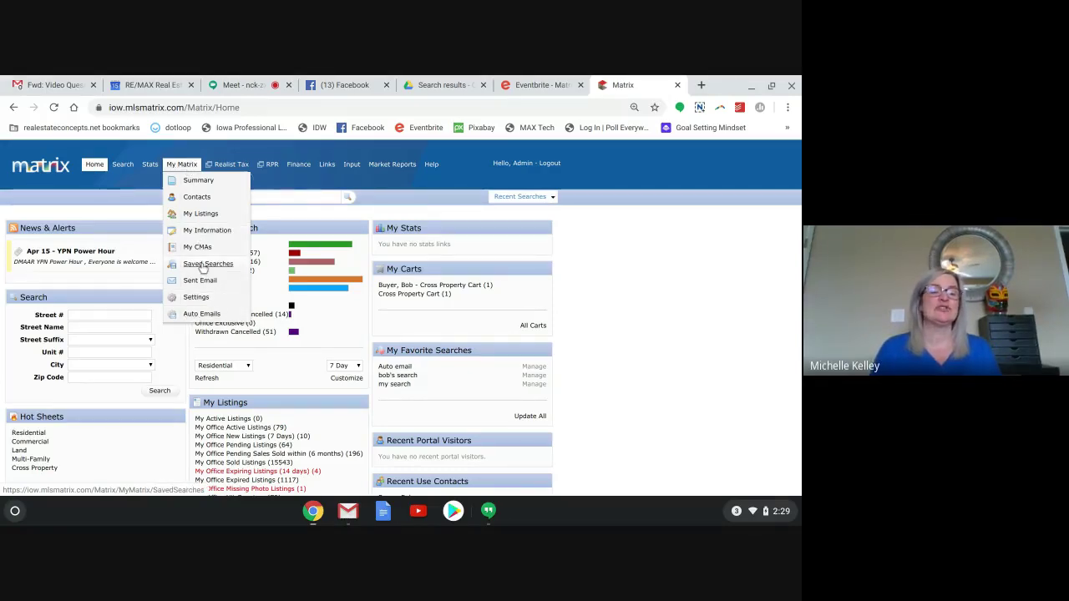
click(193, 317)
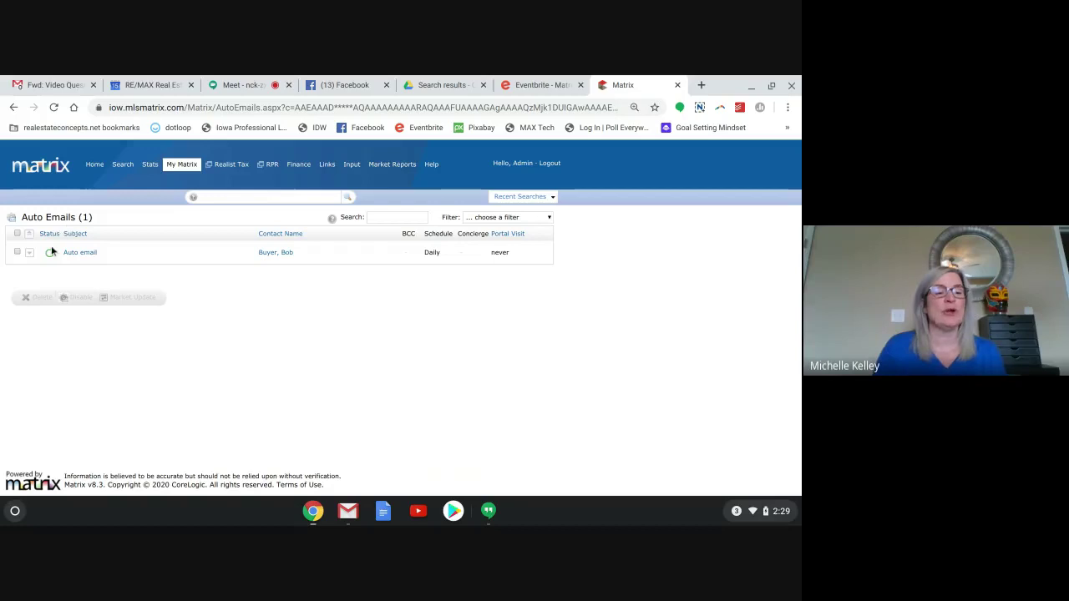
Expand the buyer's Auto email to read its criteria, collapse it, and tick its checkbox.
mouse_move(50, 252)
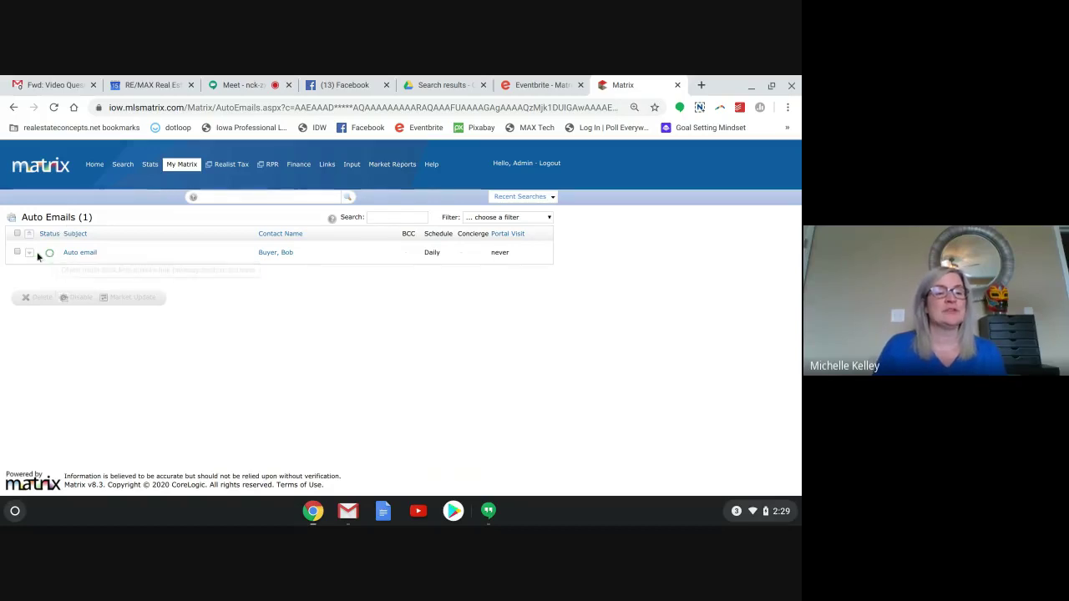
click(30, 255)
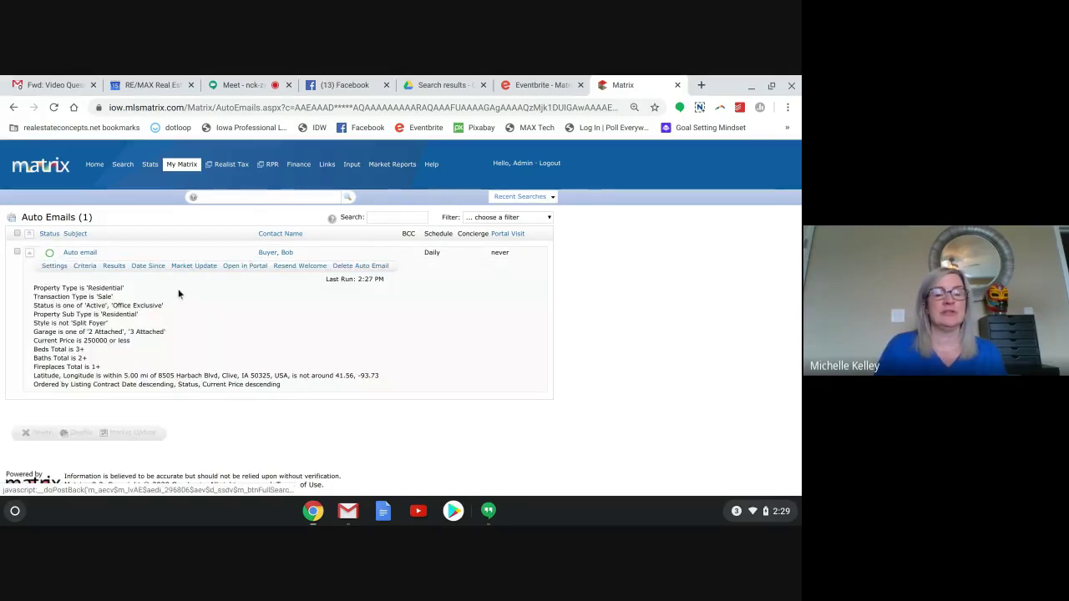
click(30, 255)
click(18, 252)
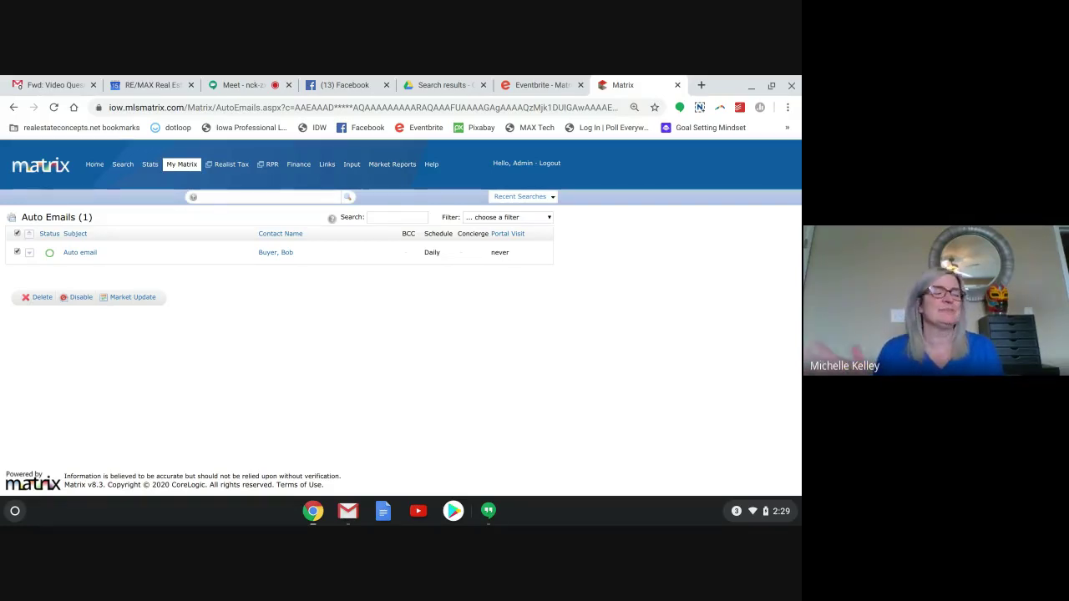
Reselect the buyer's Auto email, delete it and confirm with OK, then go Home.
click(18, 235)
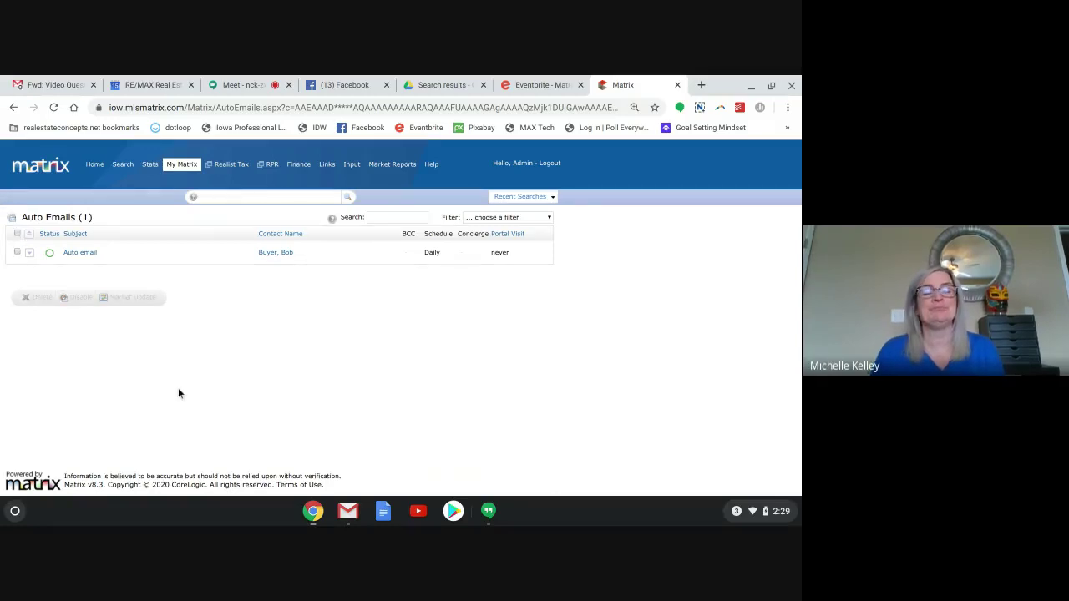
click(17, 252)
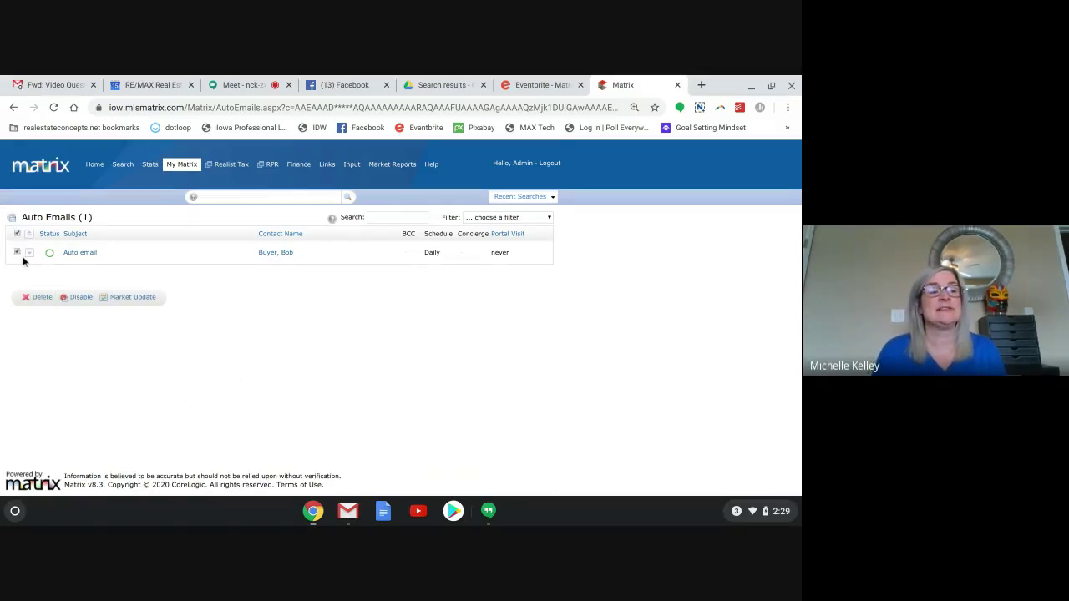
click(40, 299)
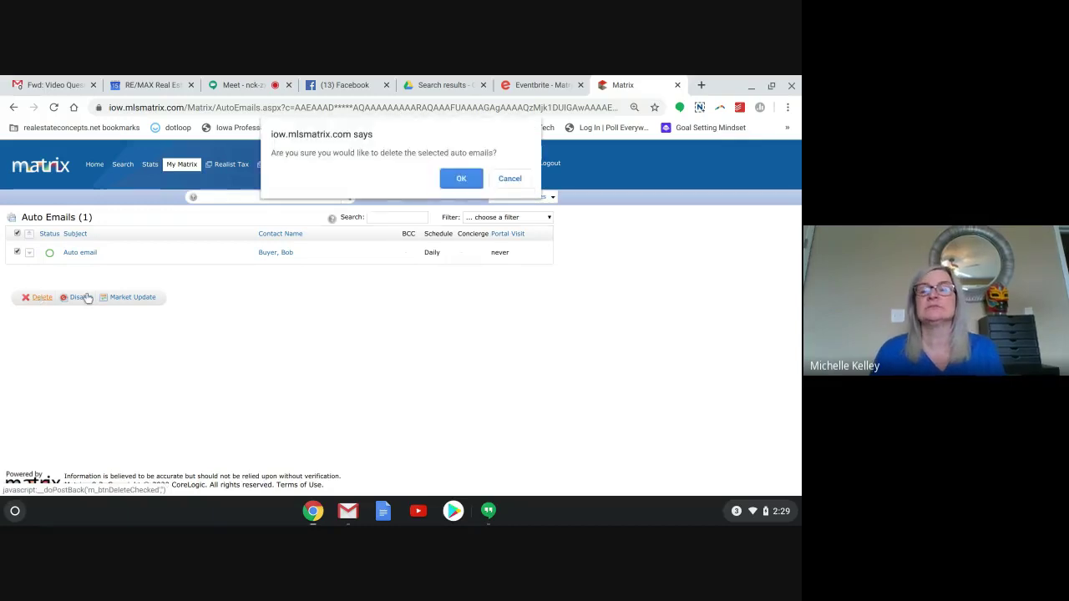
click(452, 180)
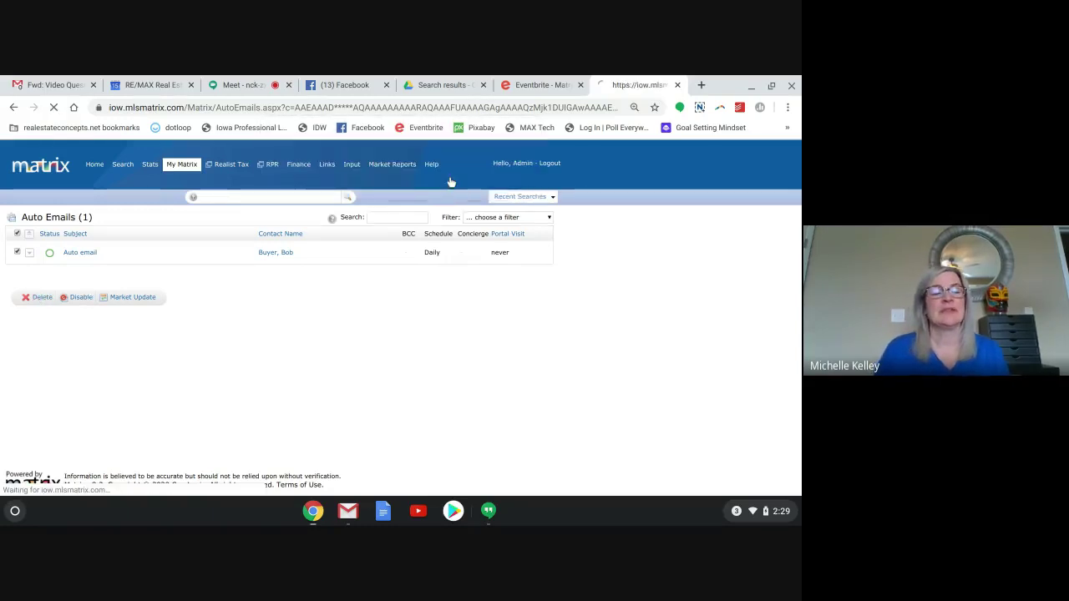
click(91, 165)
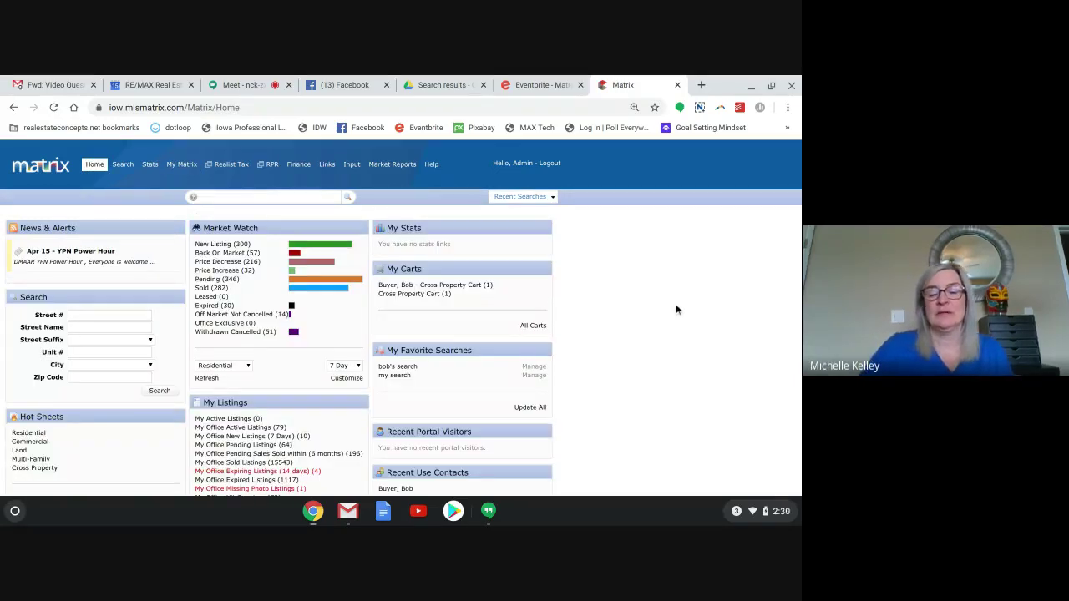
Open the Recent Searches dropdown in the Home page speed bar.
scroll(675, 308, down, 2)
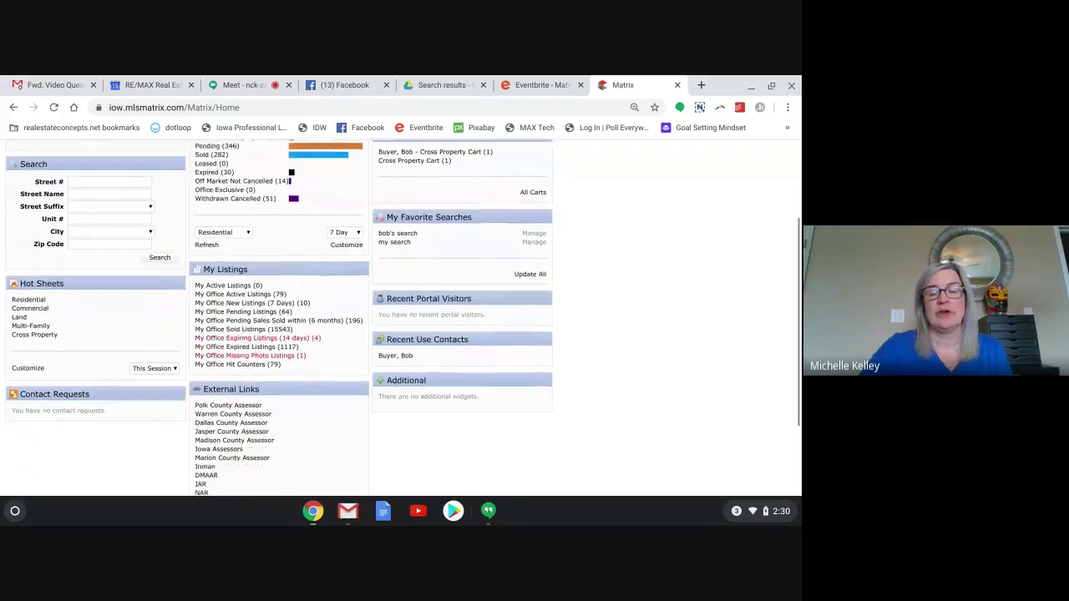
scroll(402, 317, up, 2)
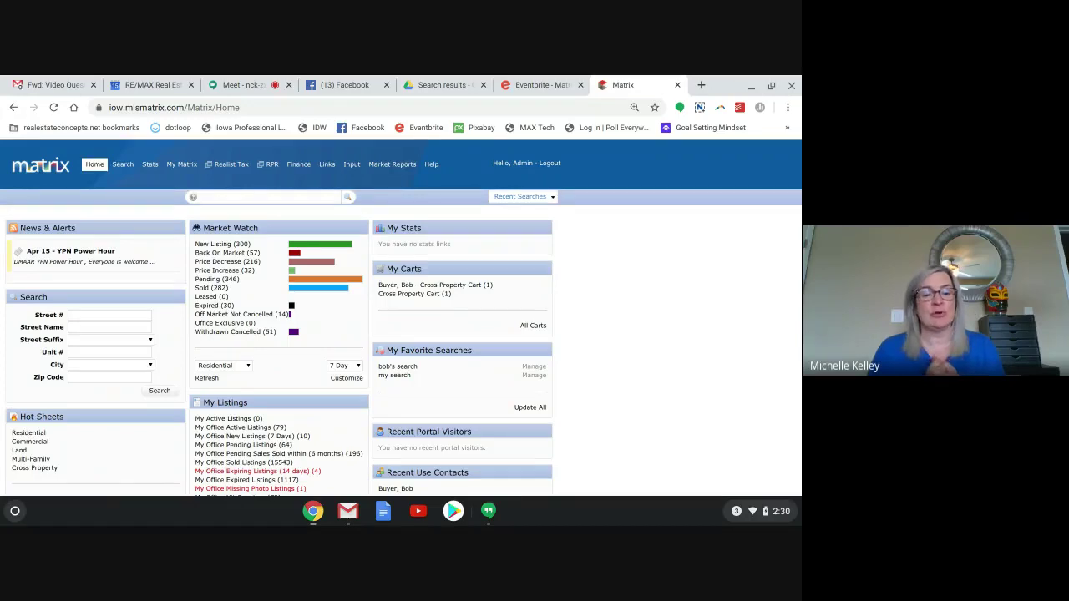
scroll(401, 322, down, 1)
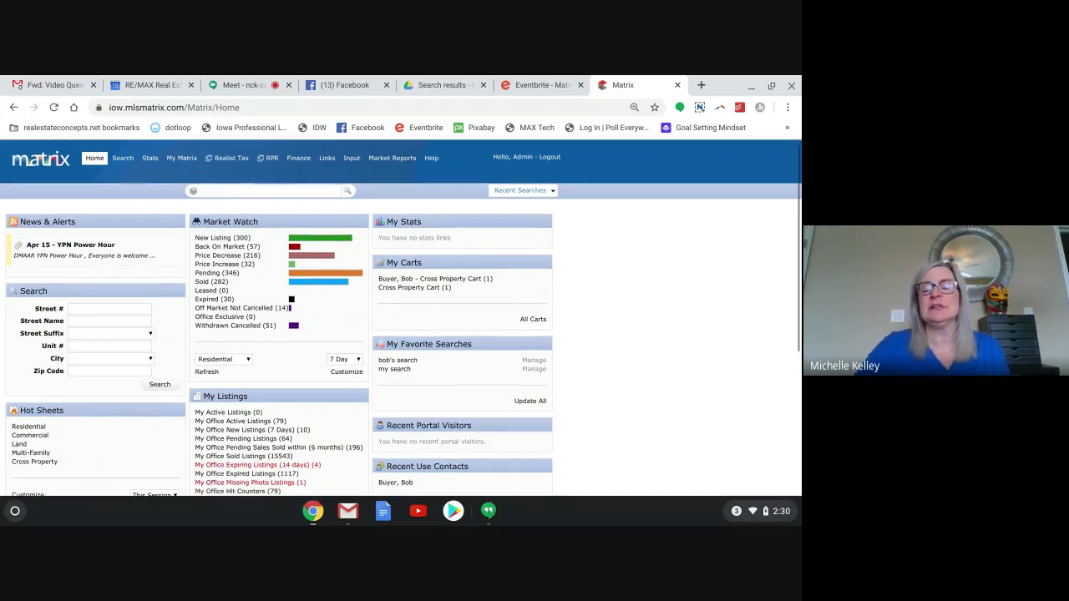
scroll(584, 205, up, 1)
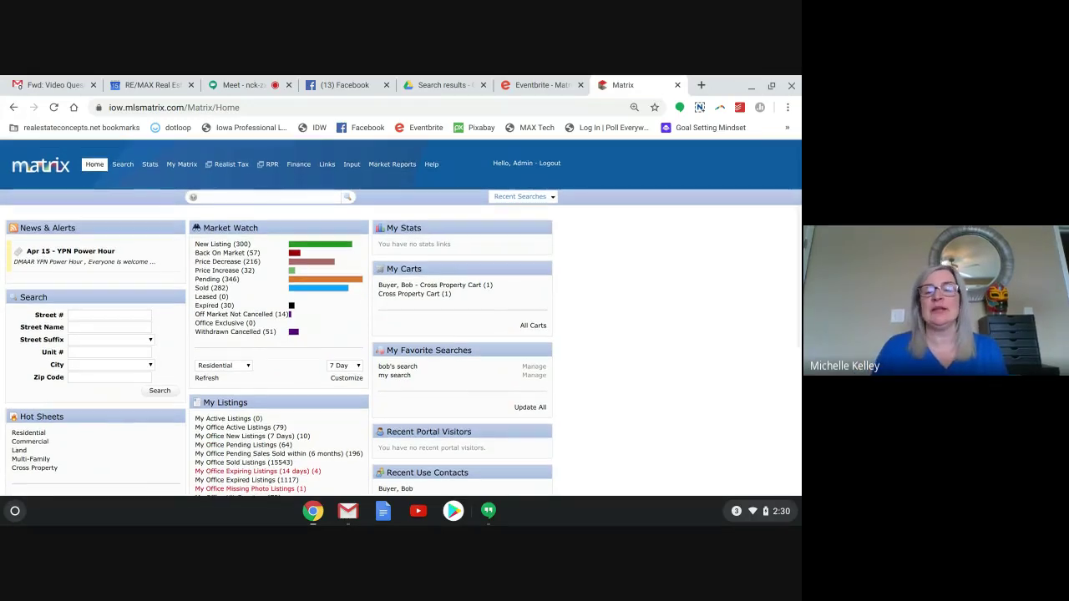
click(508, 198)
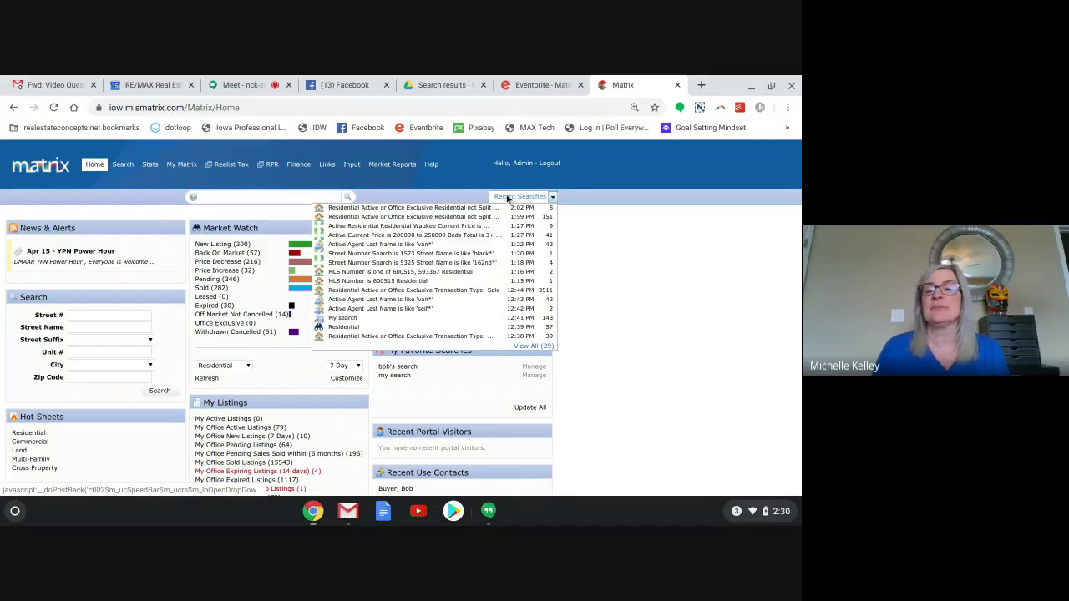
click(441, 208)
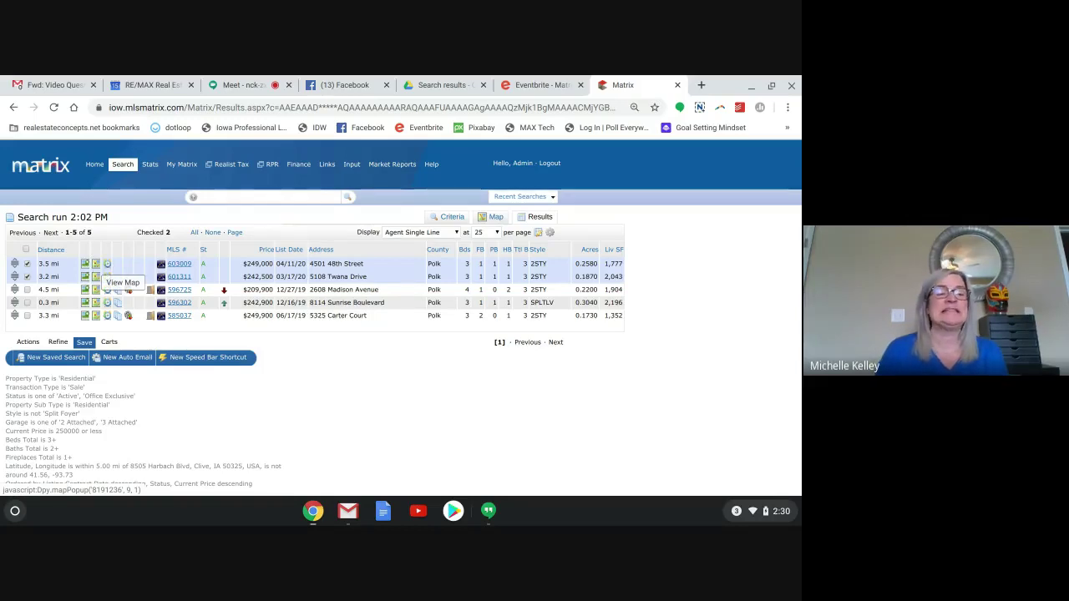
click(94, 264)
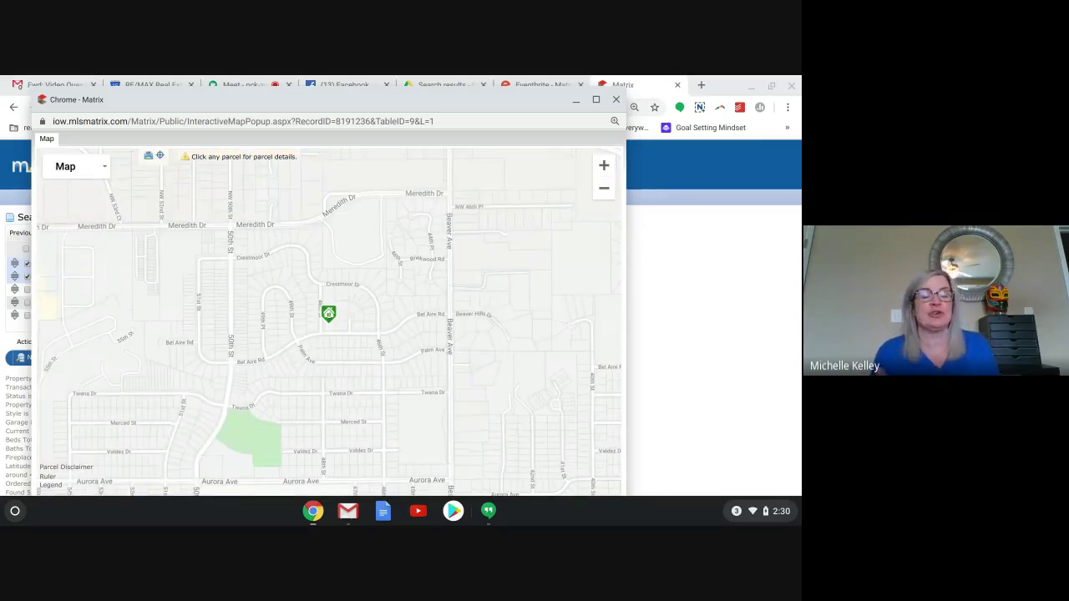
Close the listing's map window to get back to the five-result list, two listings still checked.
mouse_move(330, 315)
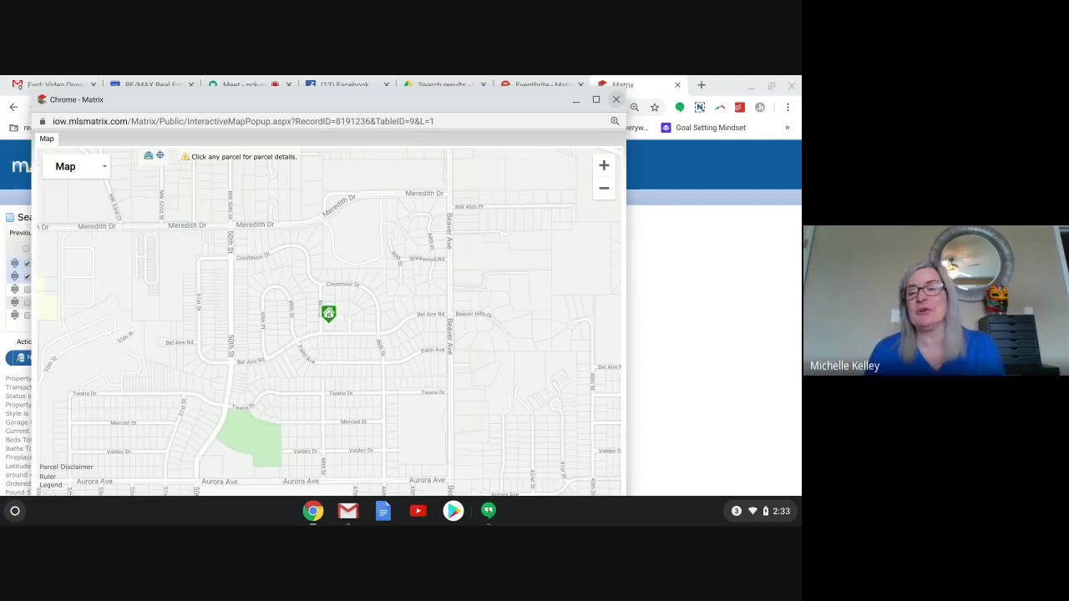
click(616, 99)
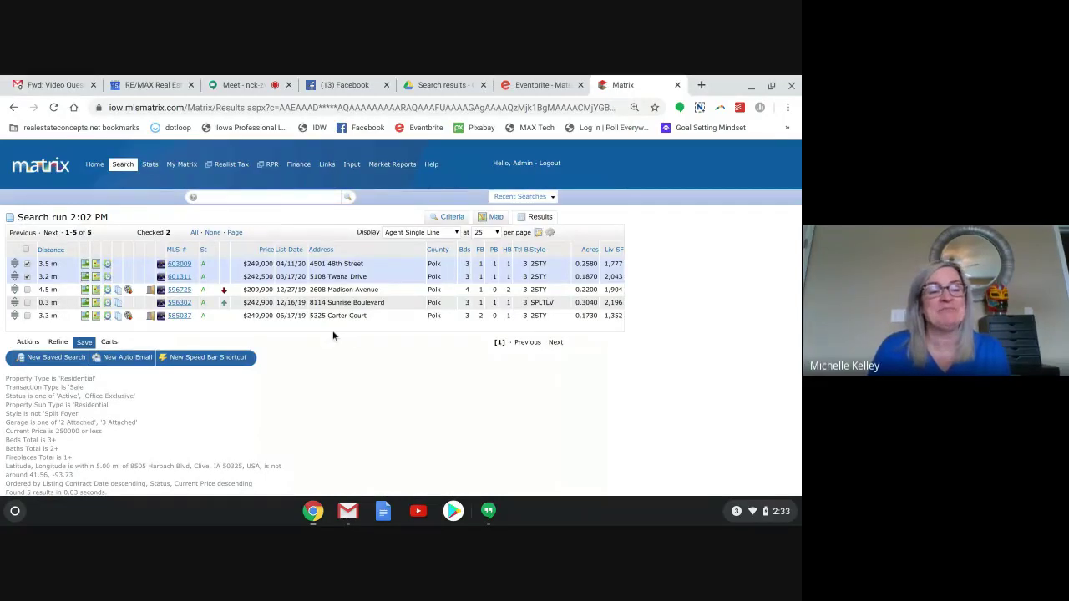
click(106, 264)
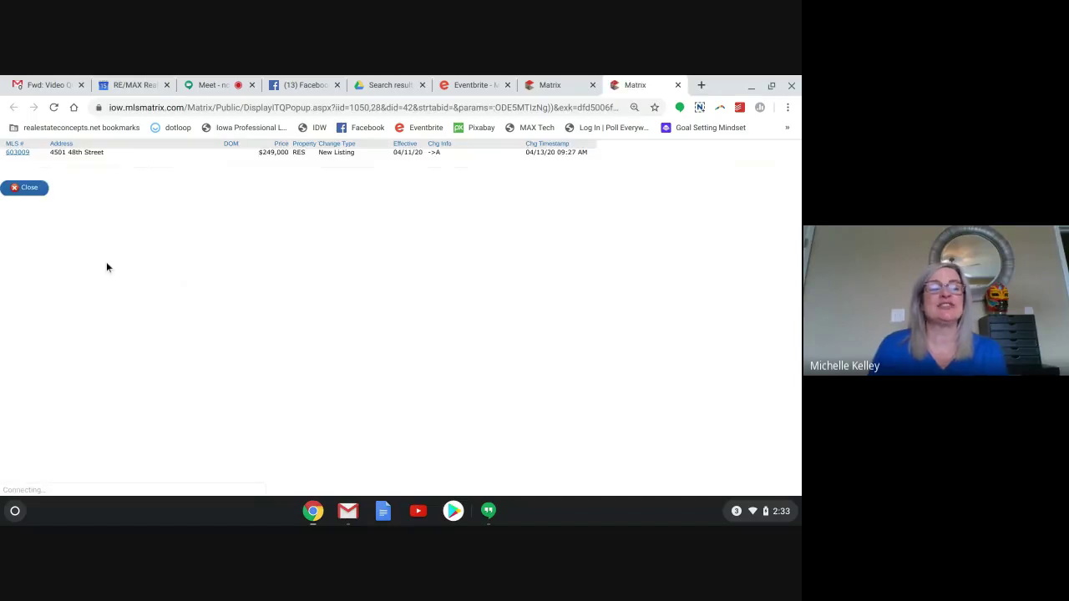
click(29, 188)
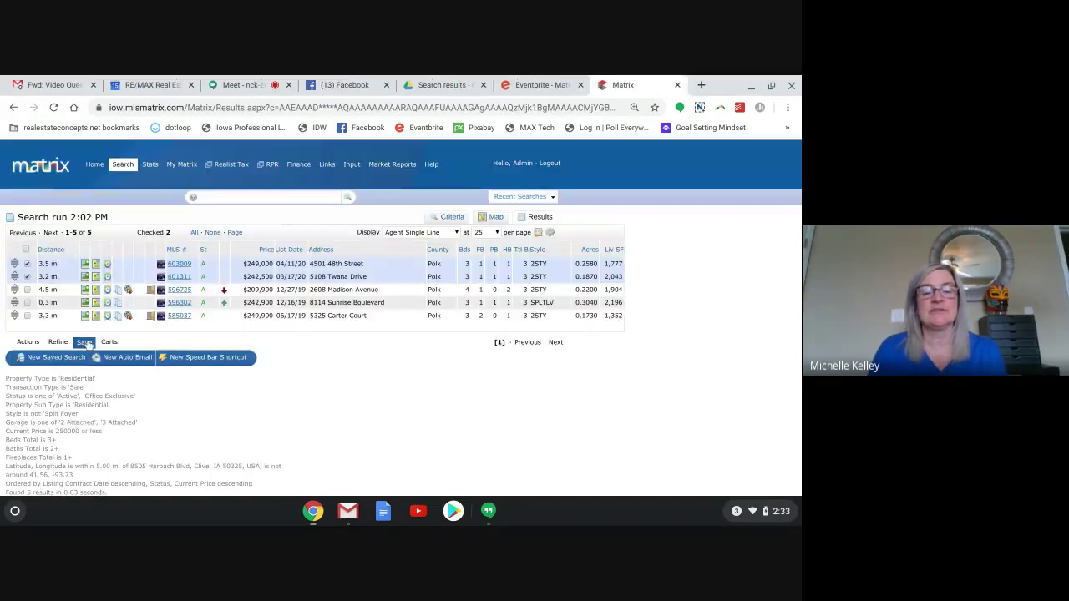
click(108, 318)
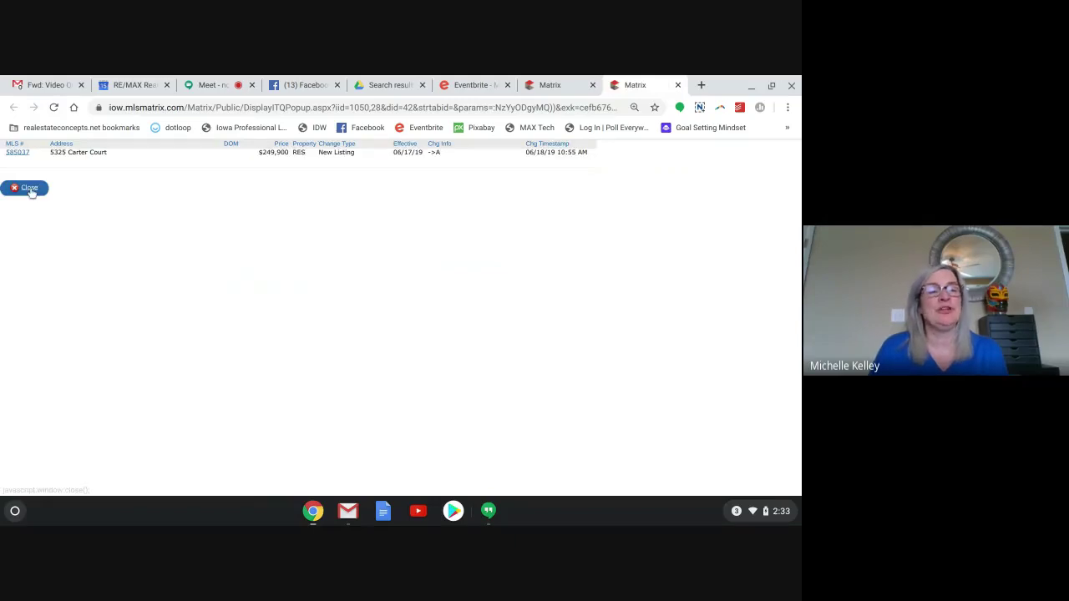
click(30, 189)
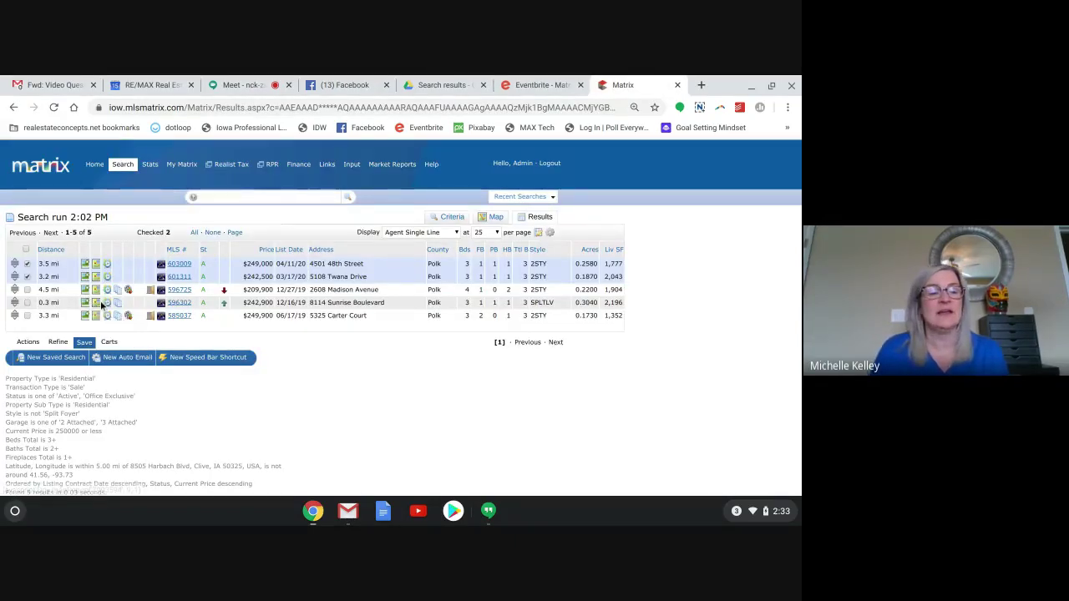
click(106, 303)
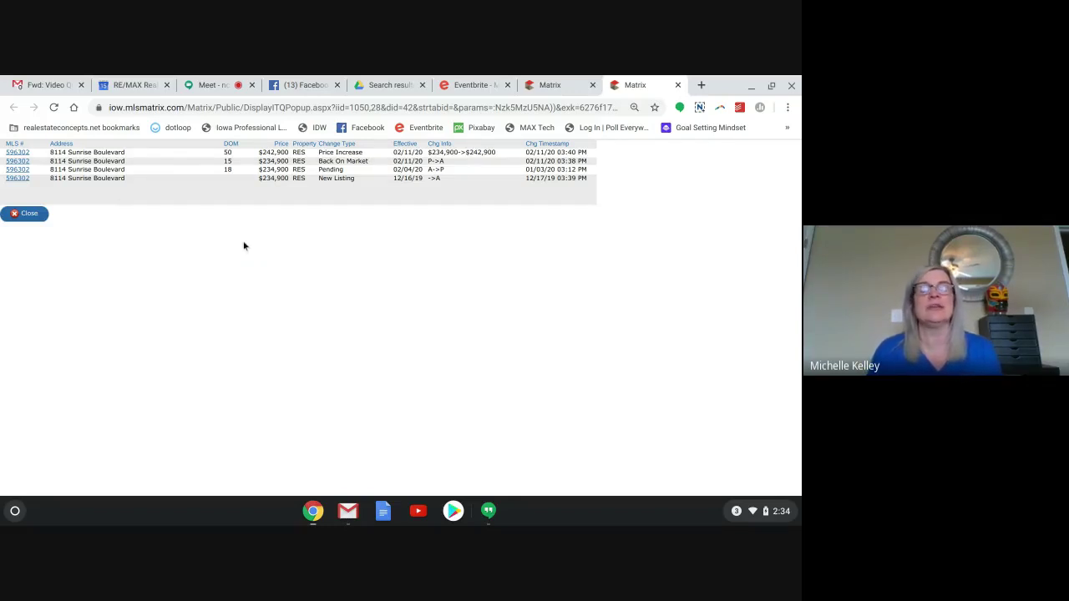
click(28, 215)
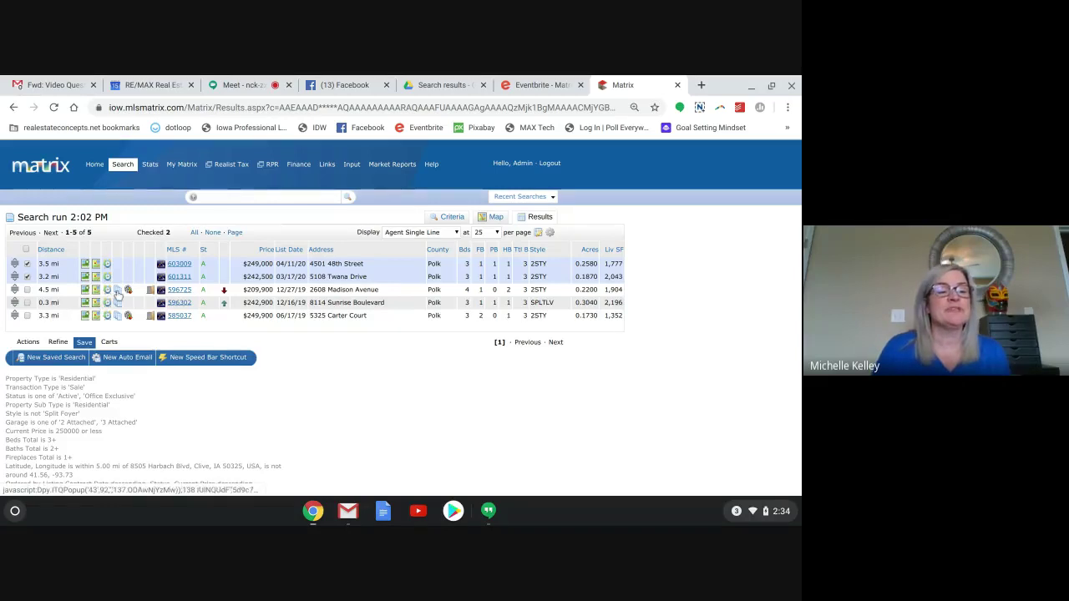
click(116, 295)
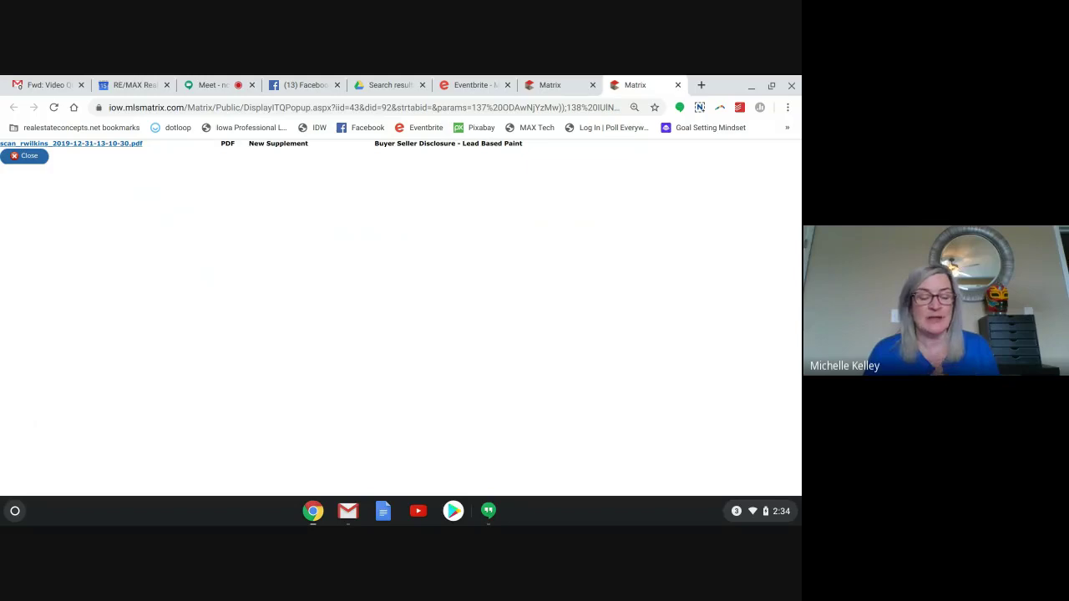
click(26, 157)
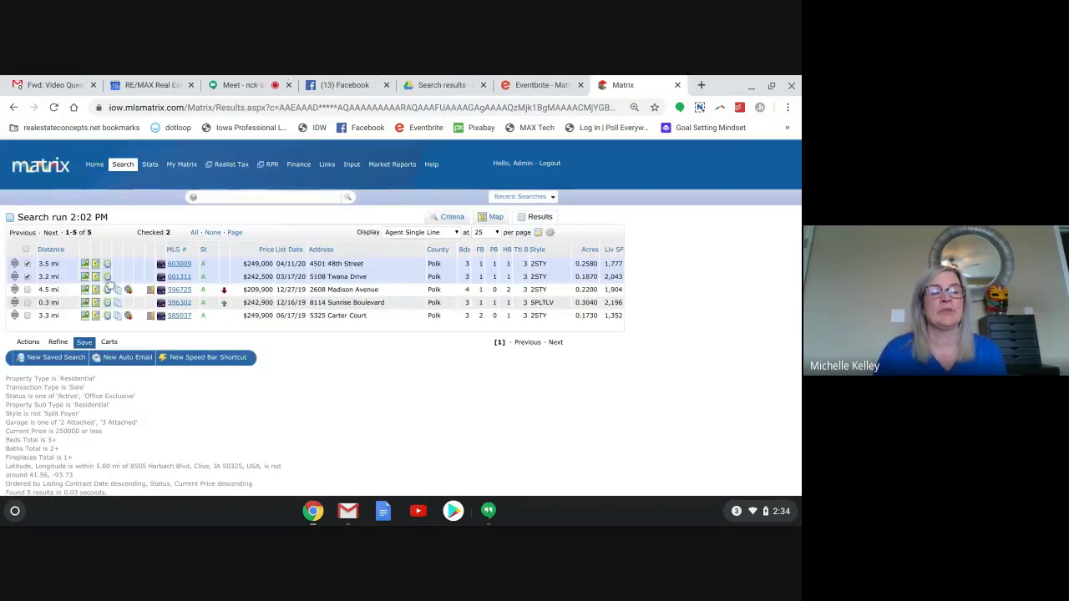
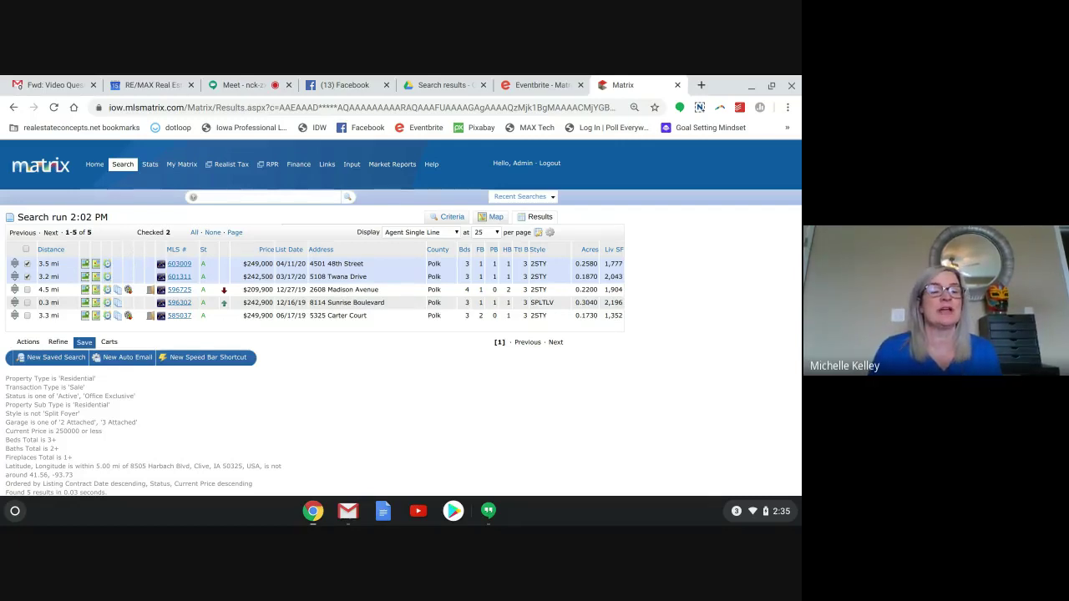
Move the empty narrow column to the end of the table and remove it.
click(139, 250)
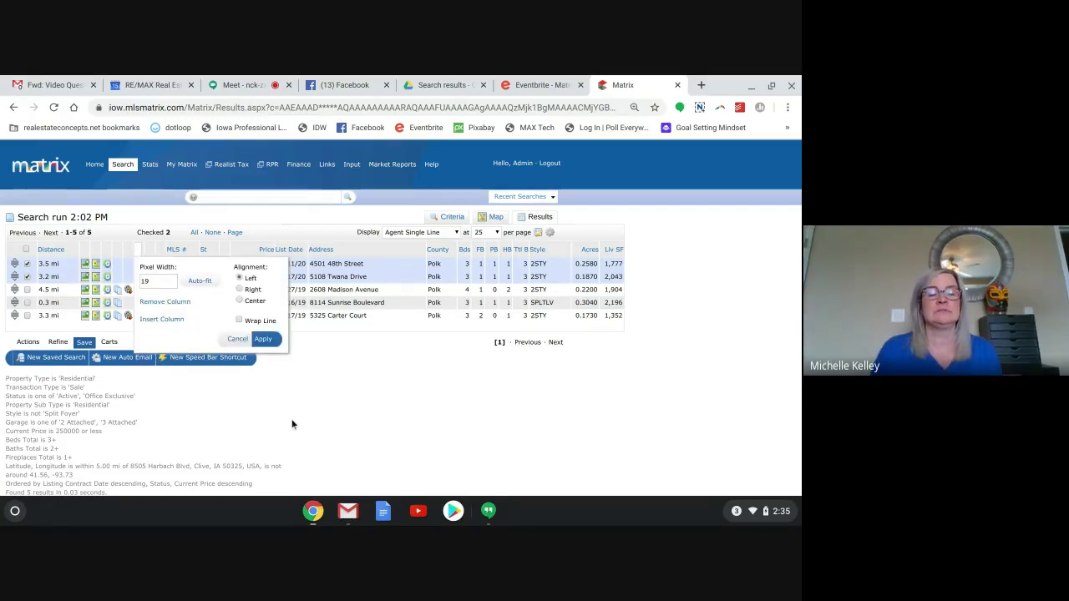
click(238, 340)
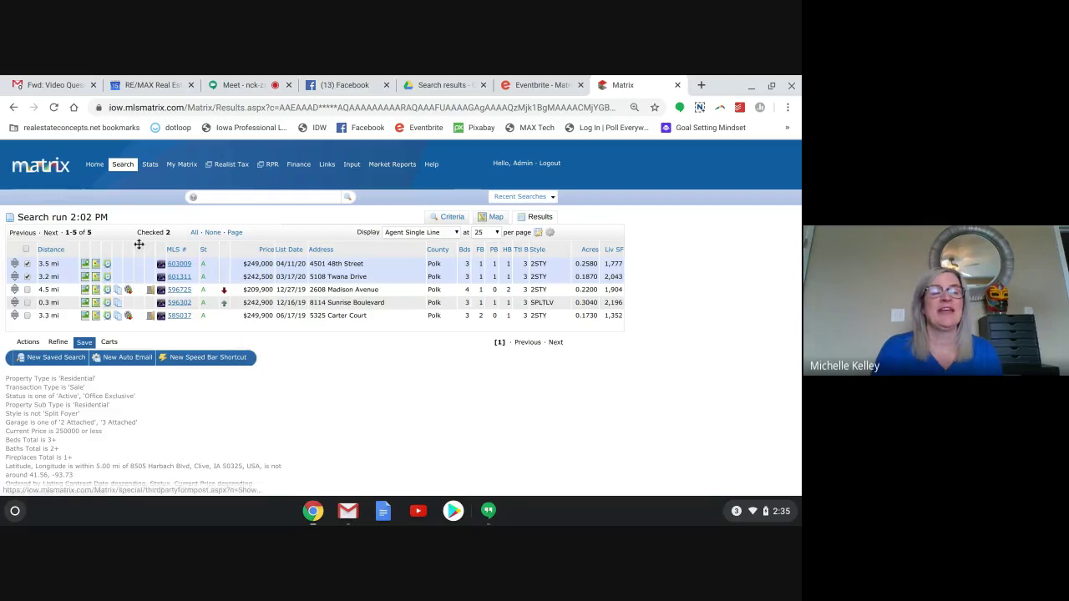
drag(219, 251, 626, 248)
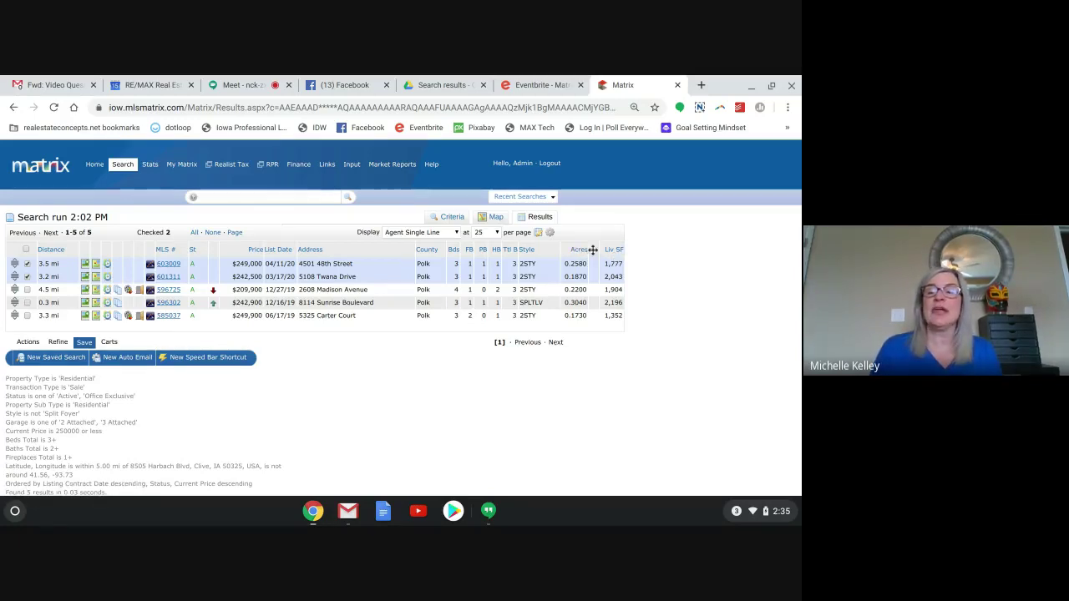
click(594, 251)
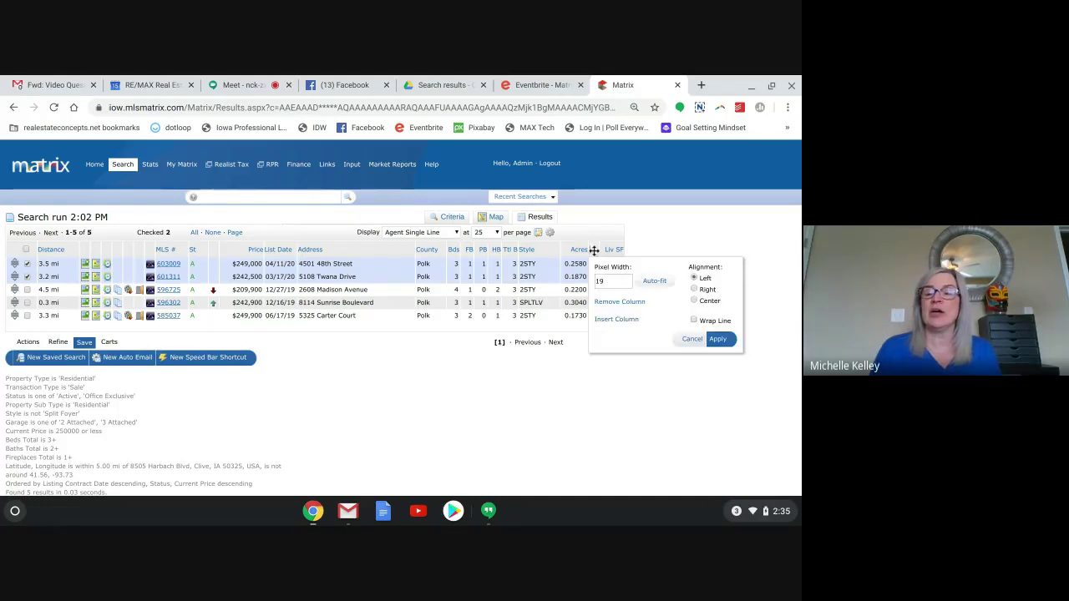
click(614, 303)
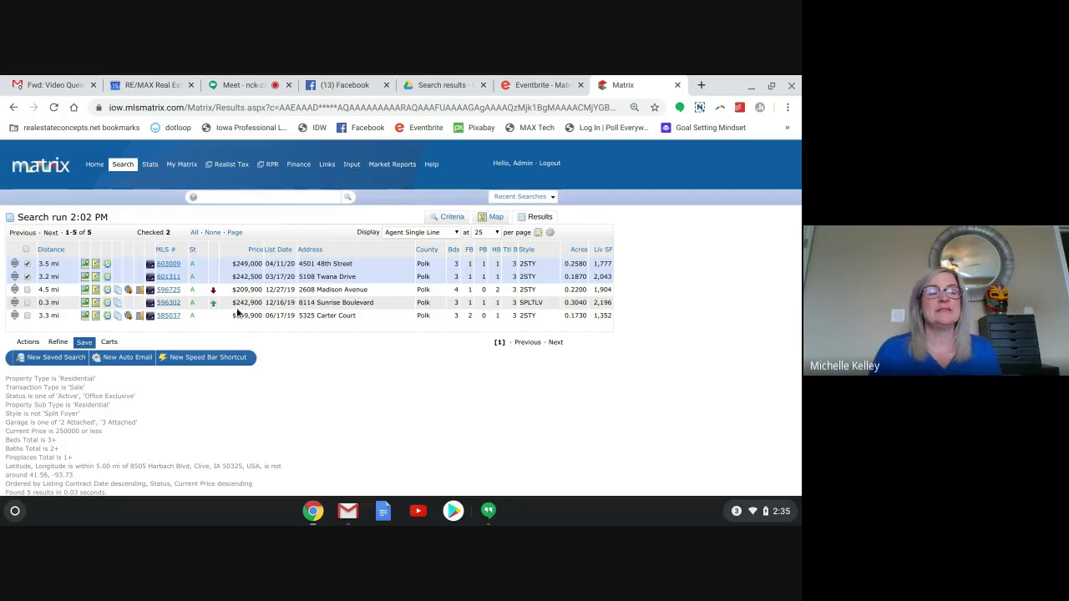
Make the Address column narrower by dragging its border left.
click(80, 253)
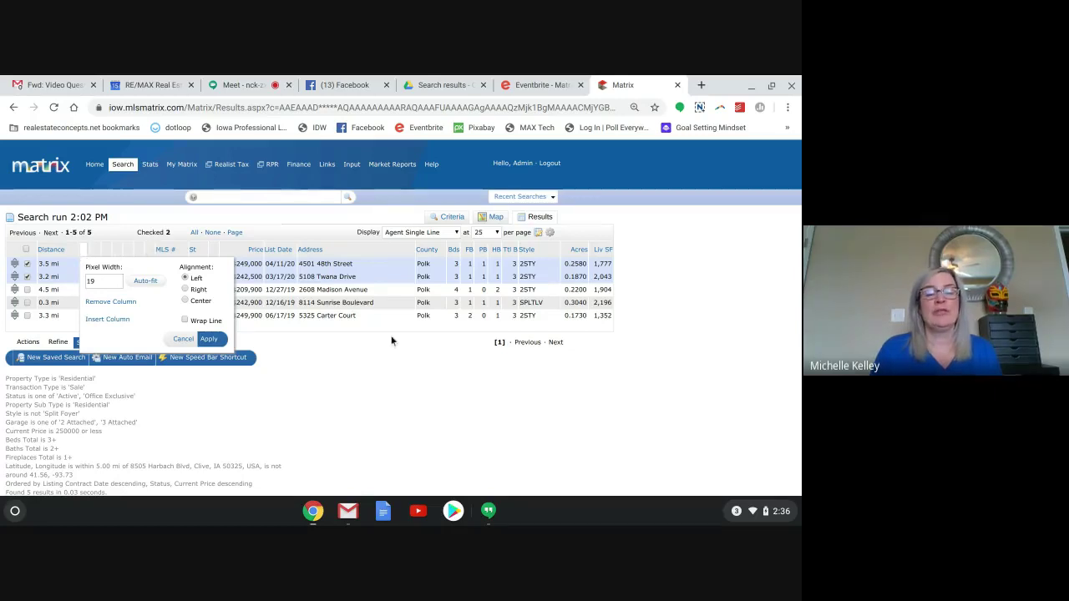
click(183, 339)
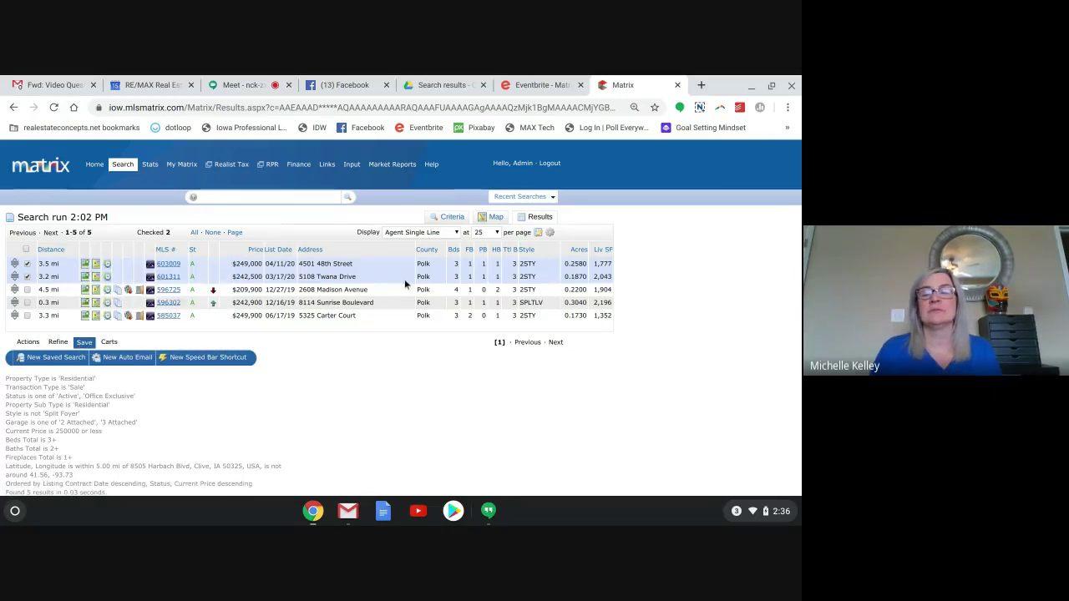
drag(415, 252, 378, 254)
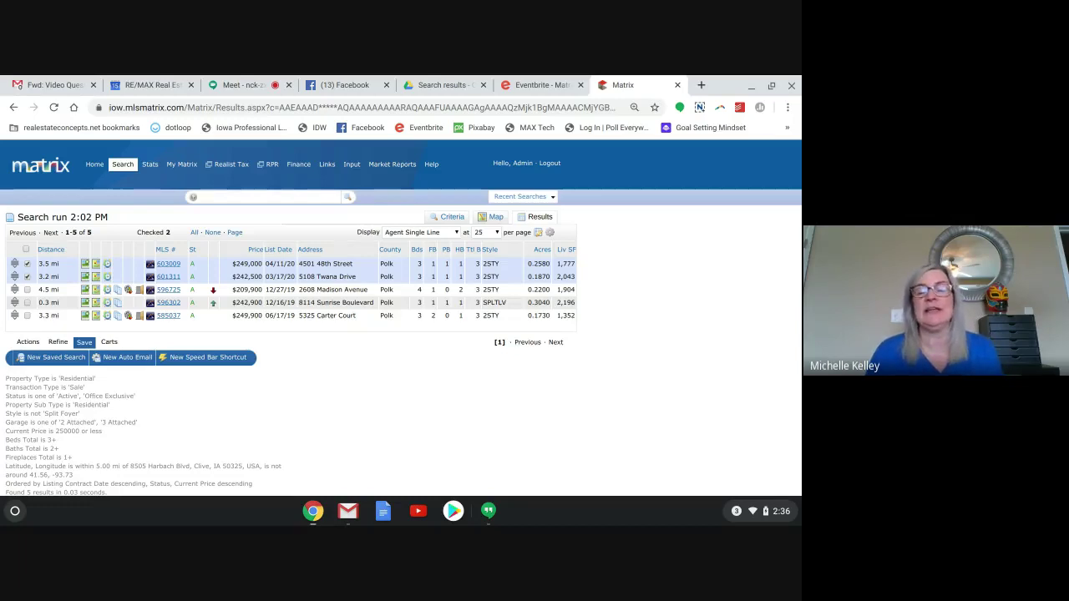
Insert a City column beside Address, found by searching 'city'.
click(366, 251)
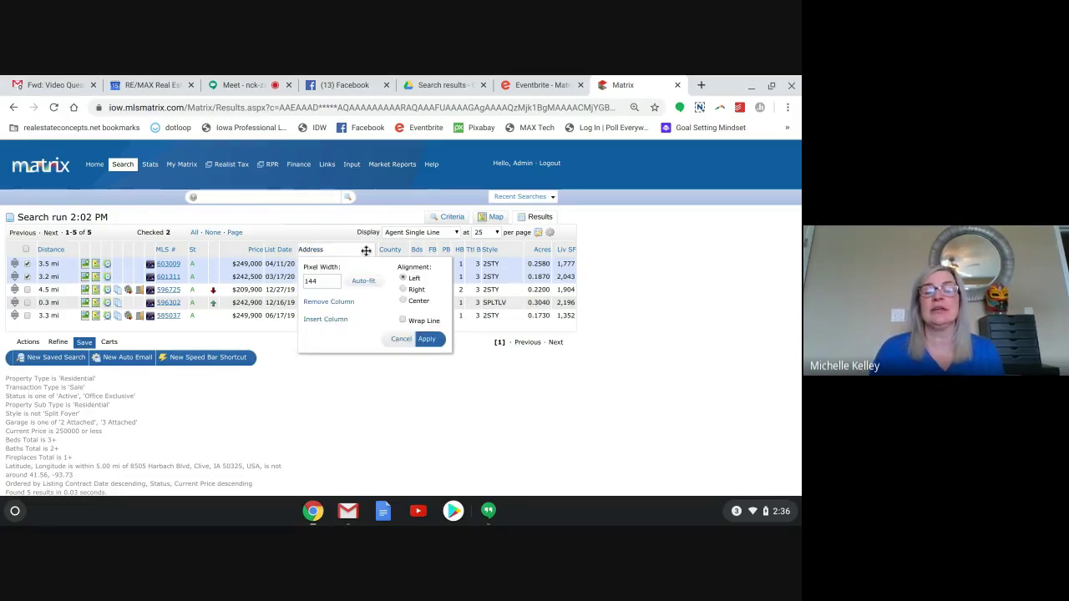
click(342, 320)
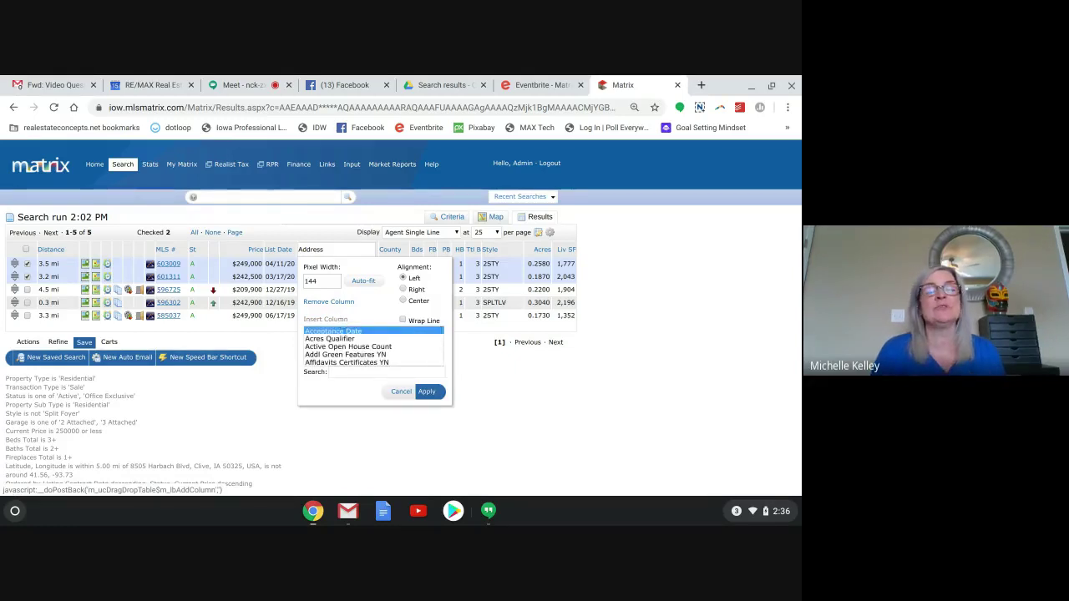
click(341, 373)
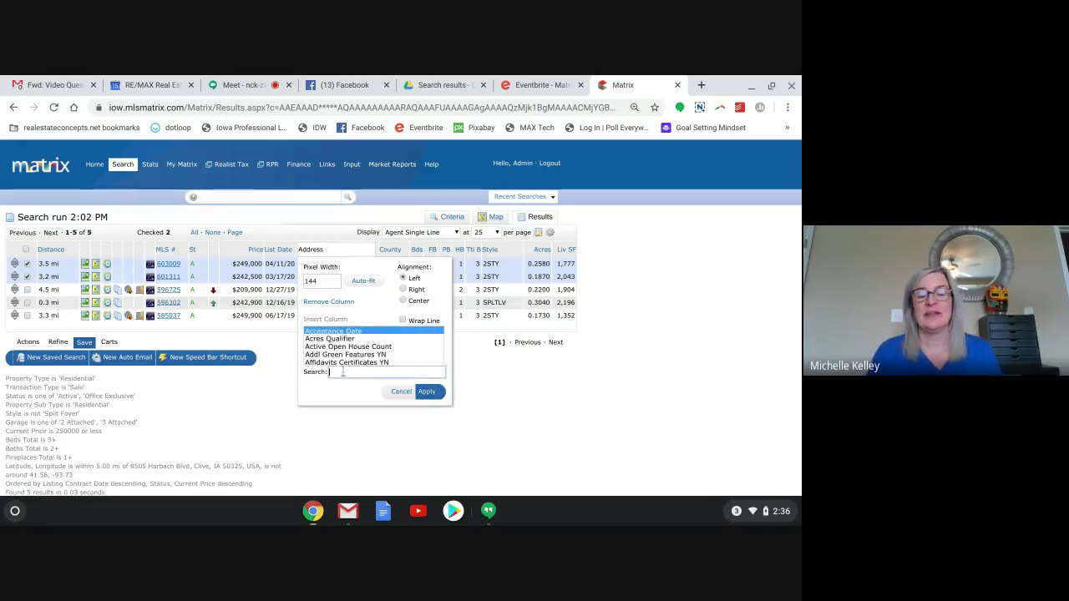
text(city)
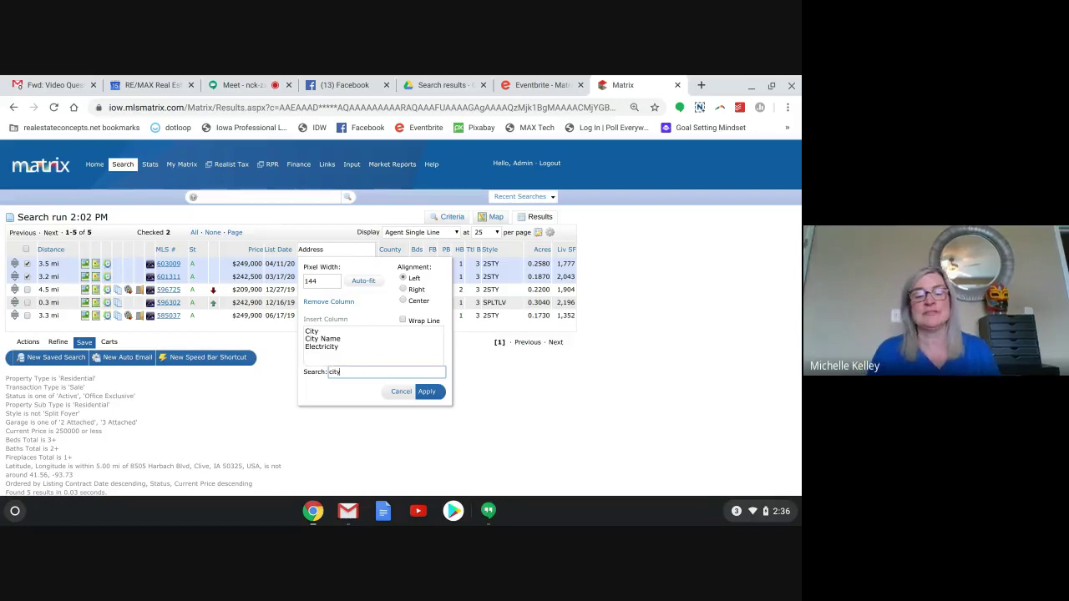
click(312, 332)
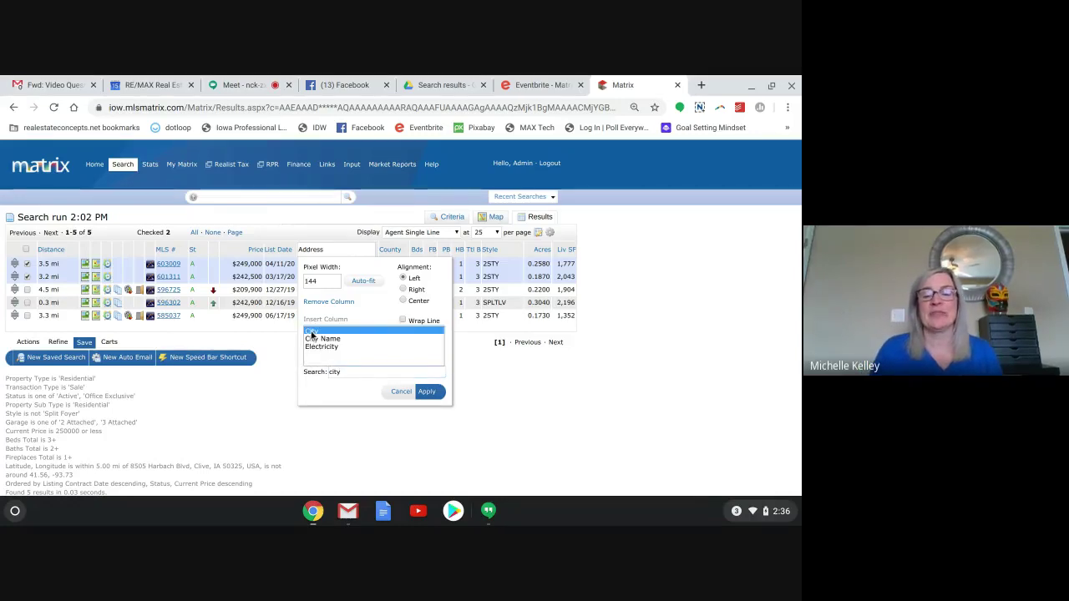
click(427, 393)
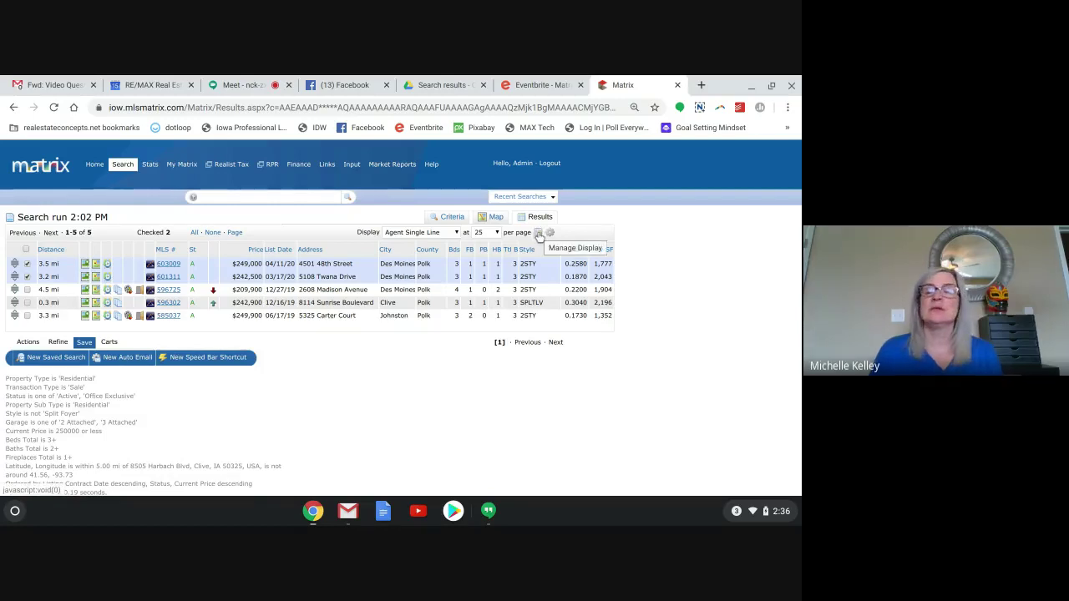
Rename the results display to 'Custom 9' and save it as a copy.
click(539, 233)
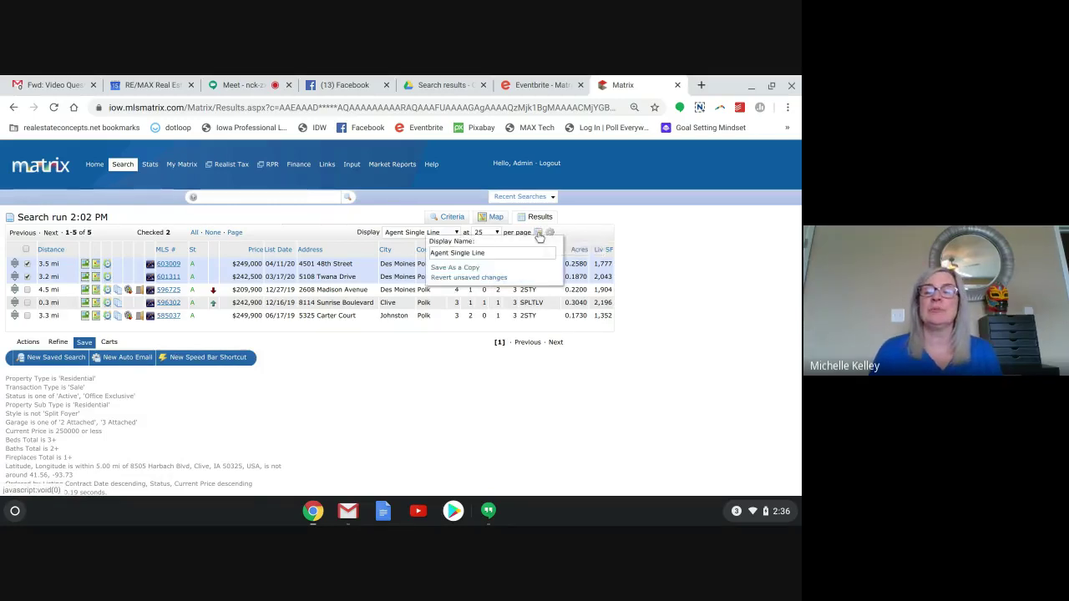
click(500, 249)
key(BackSpace)
key(BackSpace)
key(BackSpace)
key(BackSpace)
key(BackSpace)
key(BackSpace)
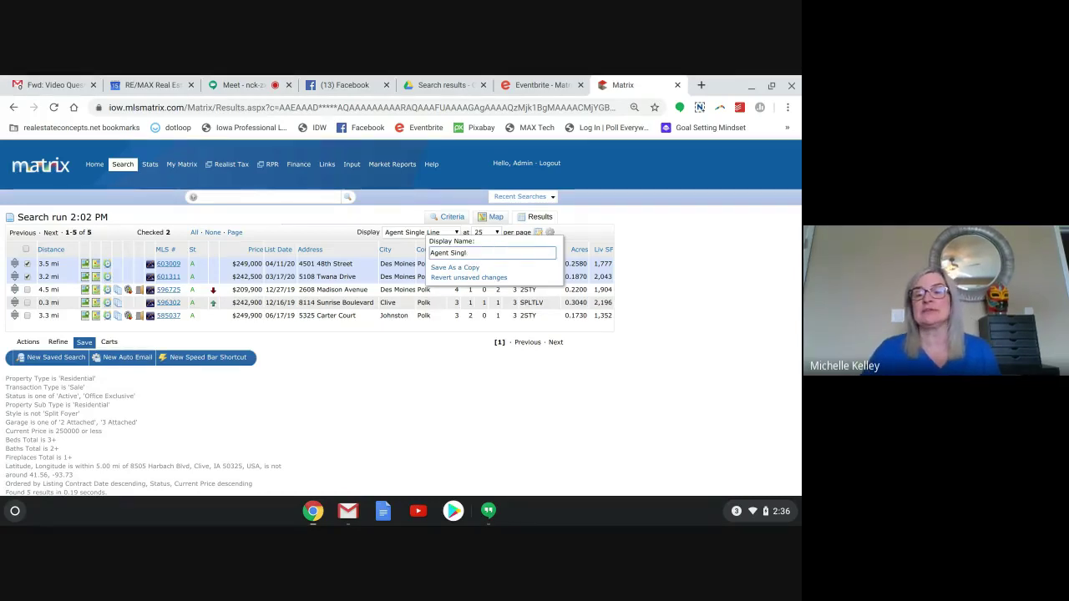
key(BackSpace)
key(BackSpace)
key(BackSpace)
key(BackSpace)
key(BackSpace)
key(BackSpace)
key(BackSpace)
key(BackSpace)
key(BackSpace)
key(BackSpace)
key(BackSpace)
text(Cu)
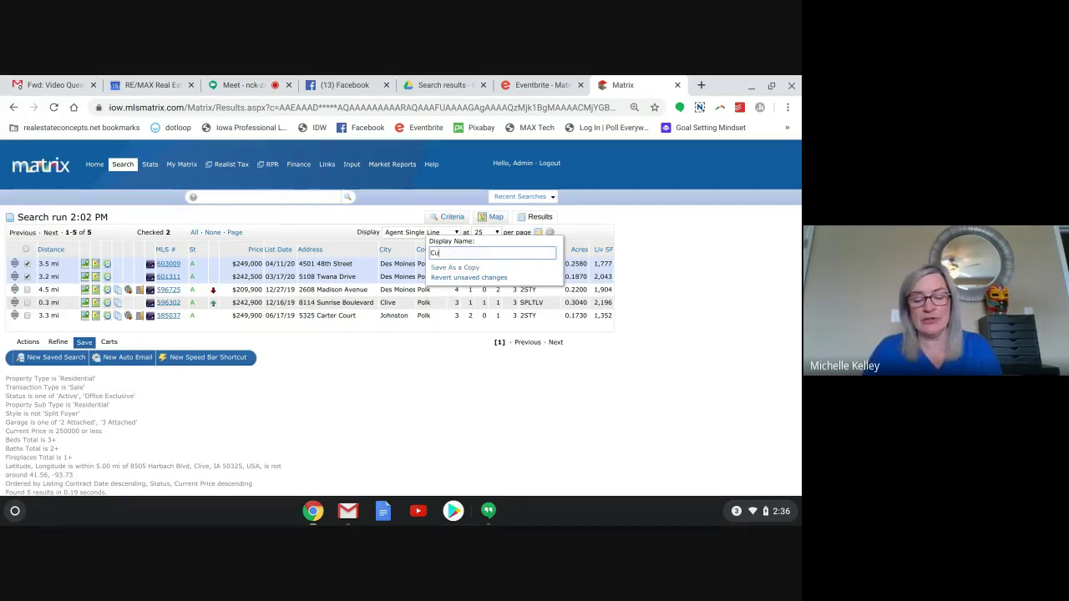
text(stom)
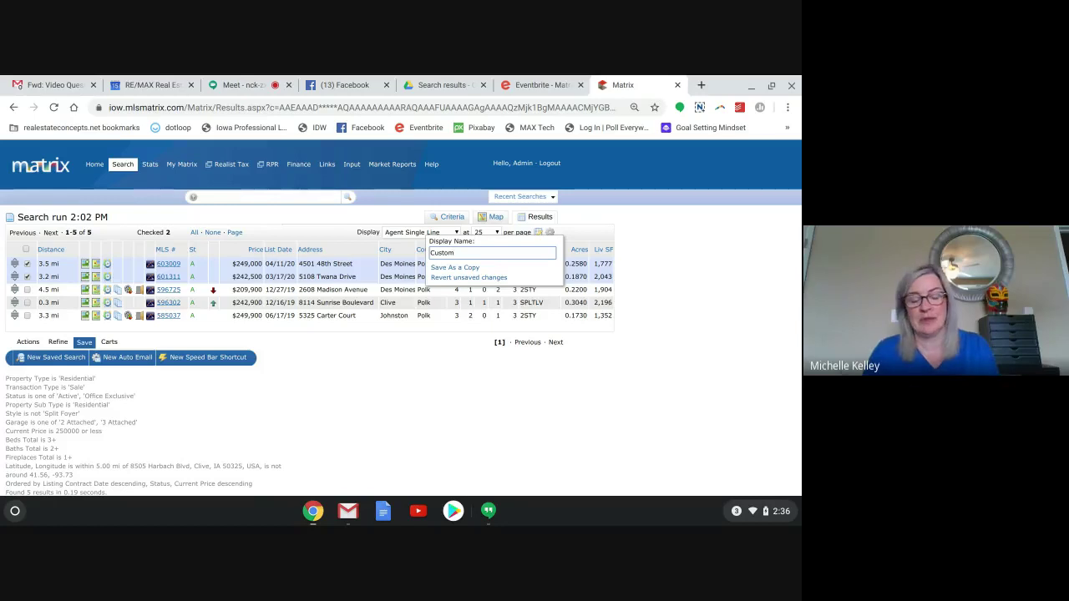
text( S)
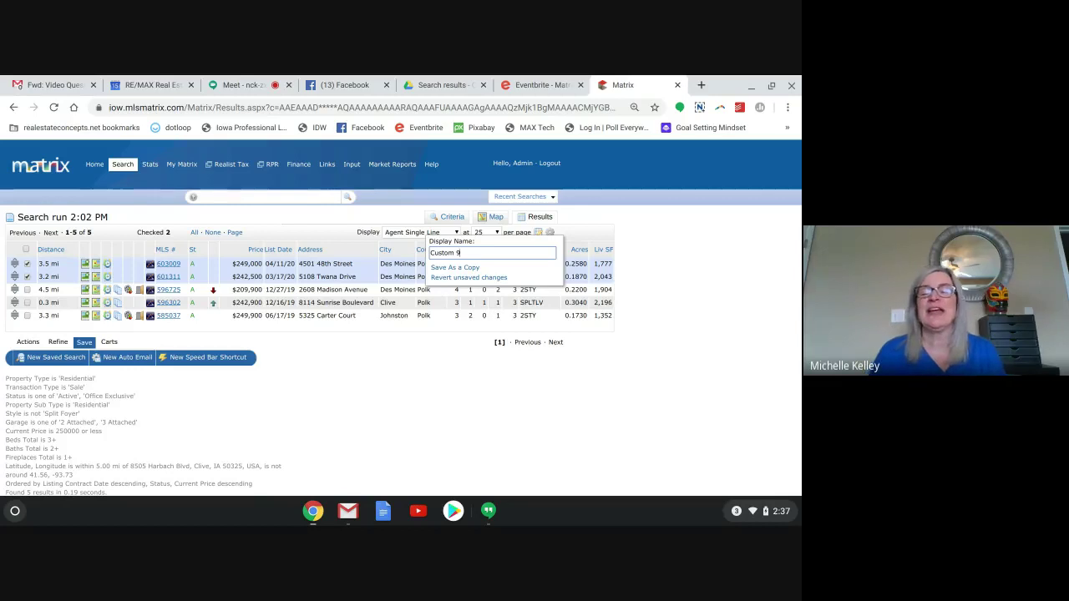
click(470, 268)
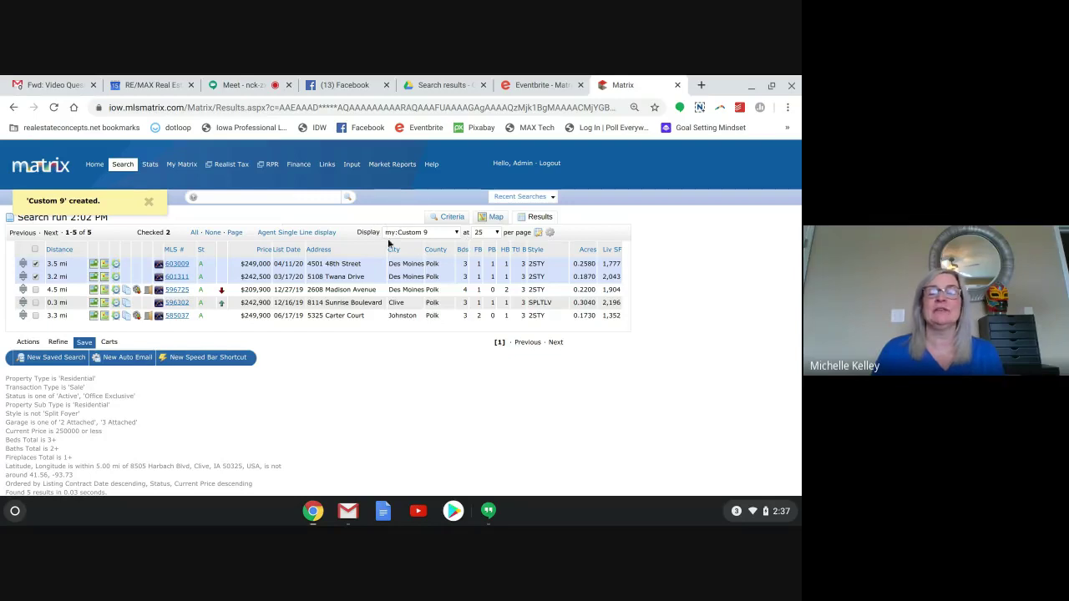
click(456, 233)
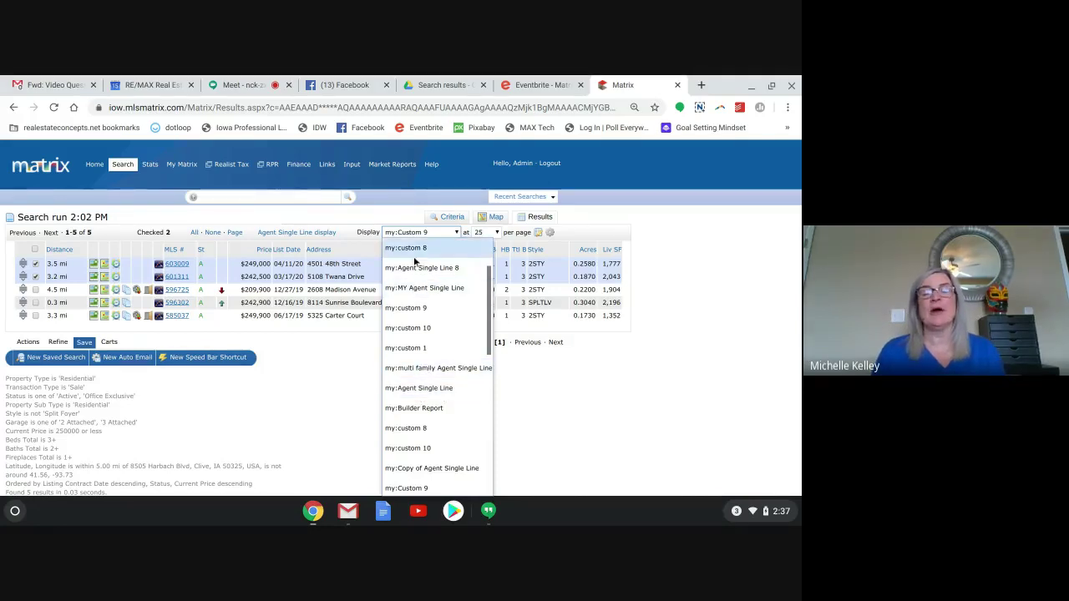
click(348, 226)
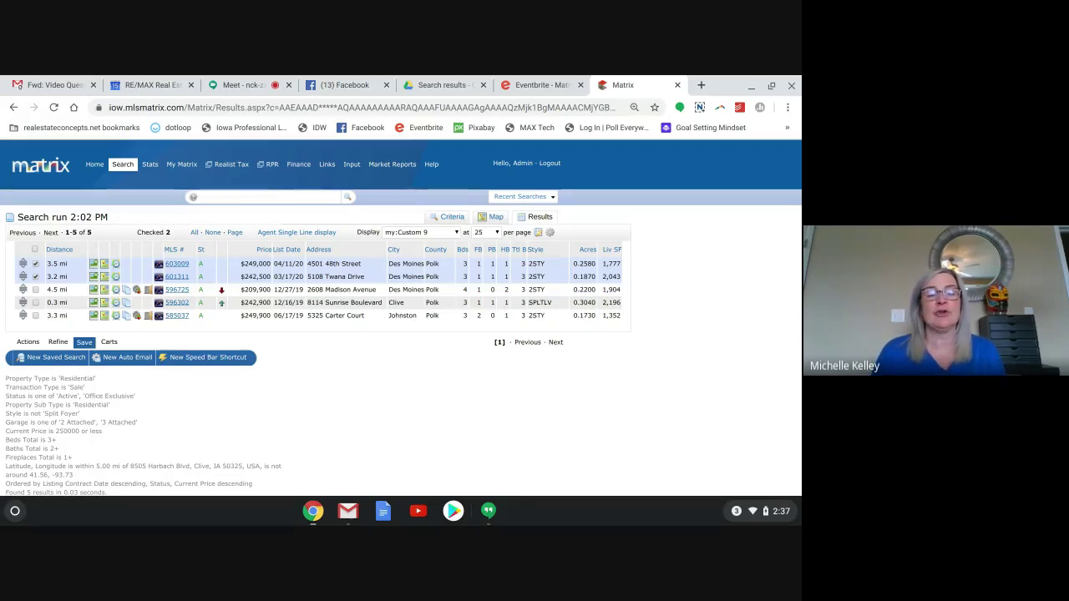
click(366, 251)
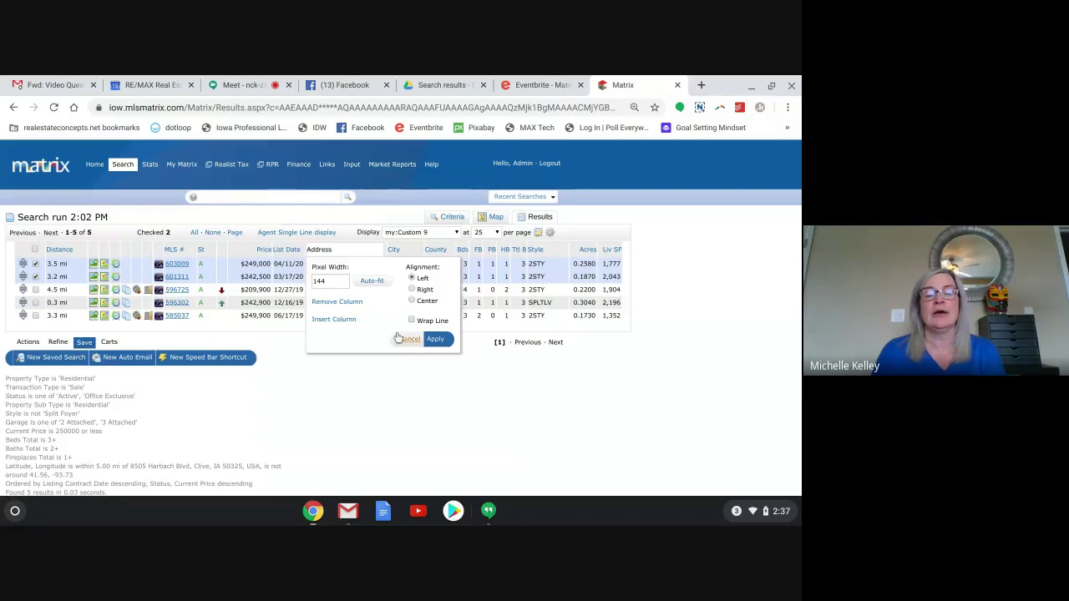
click(336, 320)
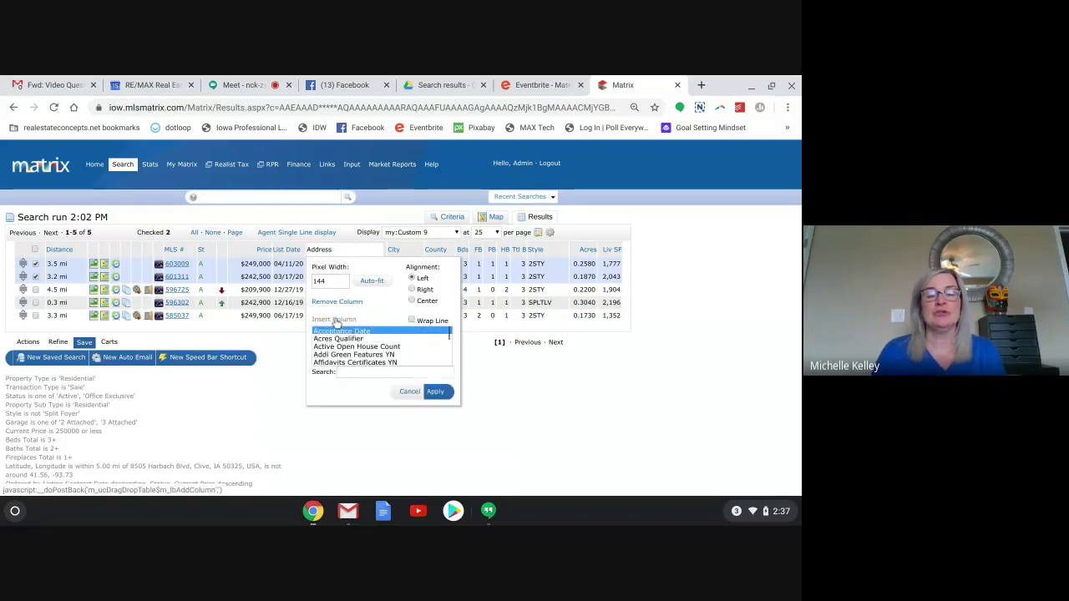
click(339, 375)
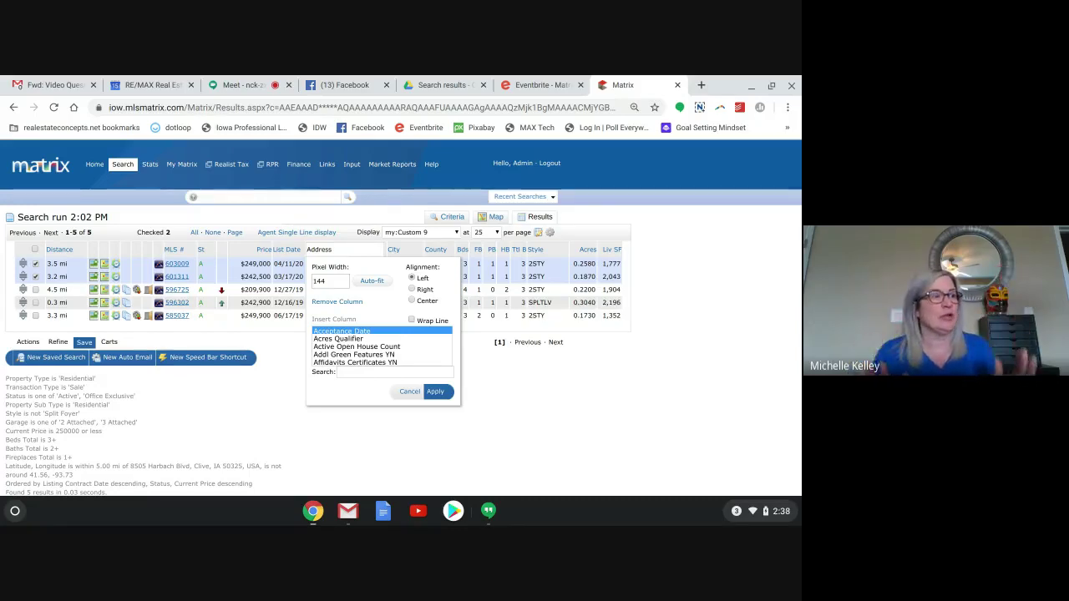
click(407, 393)
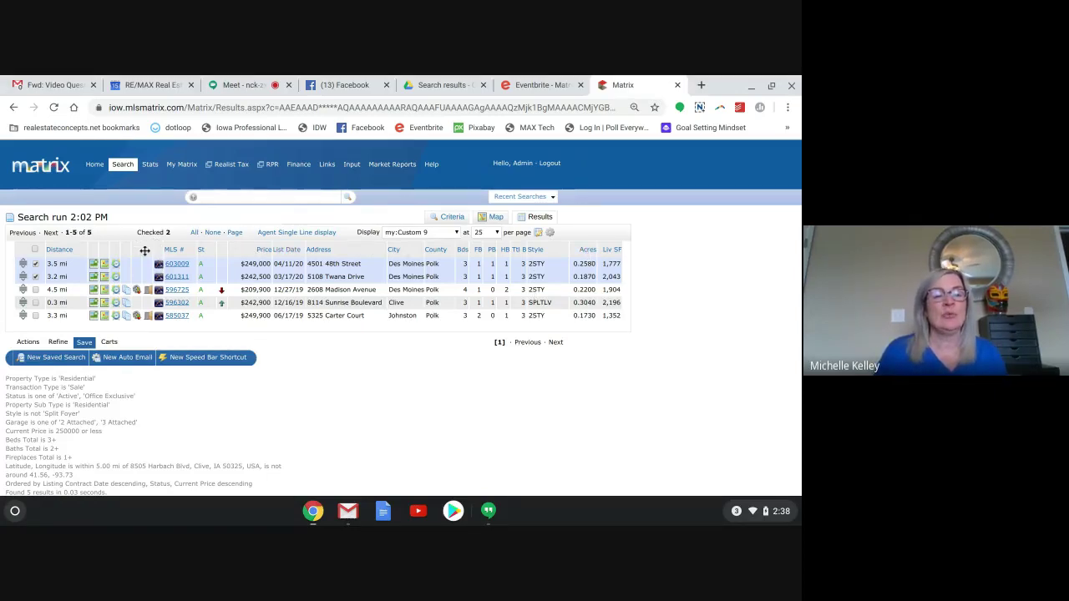
Reposition the thin icon column so it sits between Style and Acres.
click(148, 251)
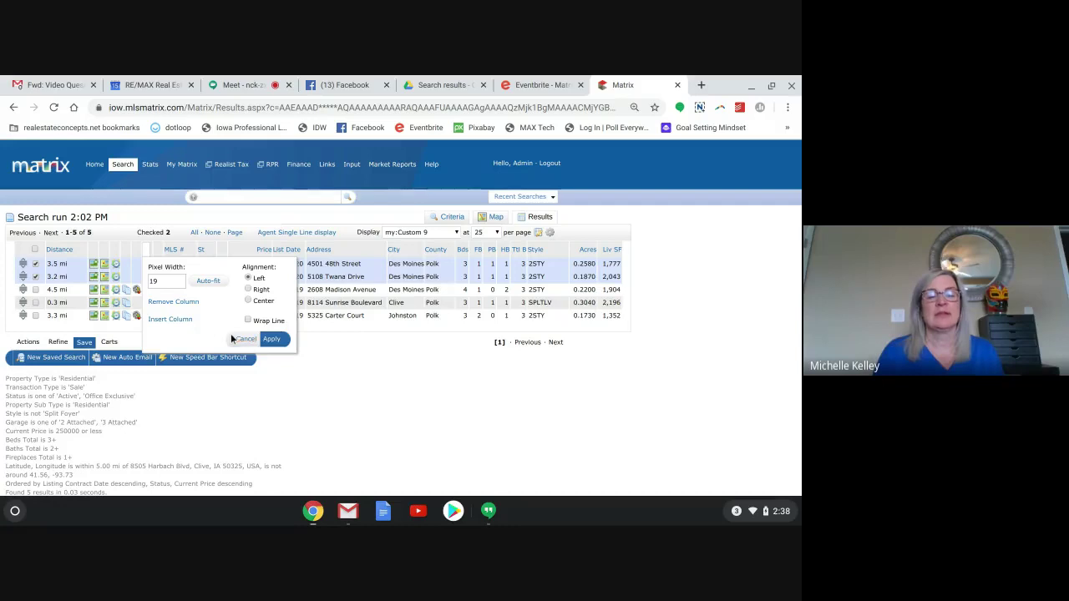
click(241, 340)
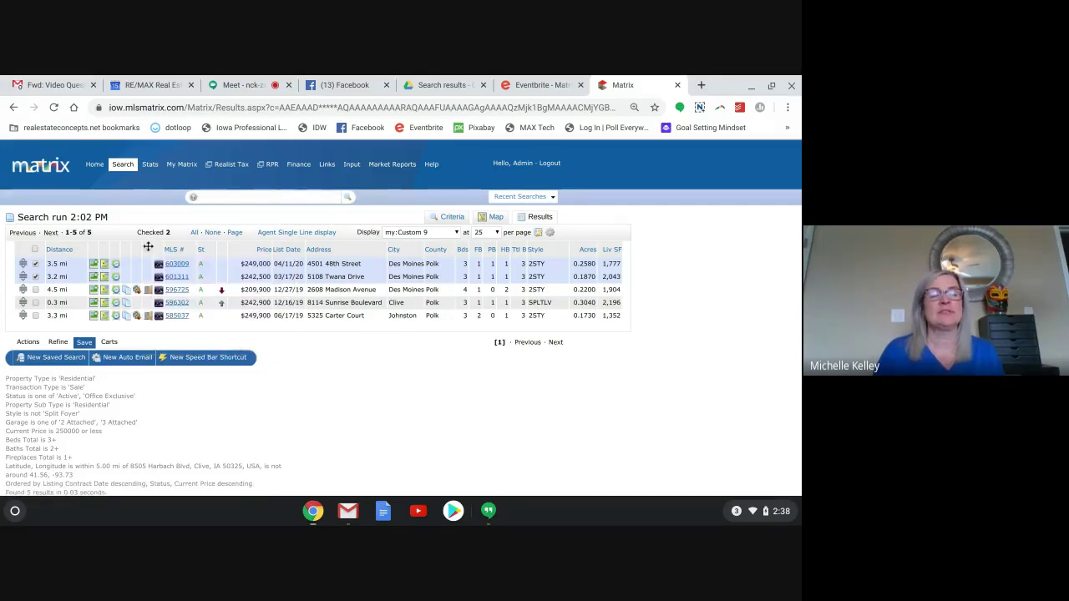
drag(148, 249, 626, 258)
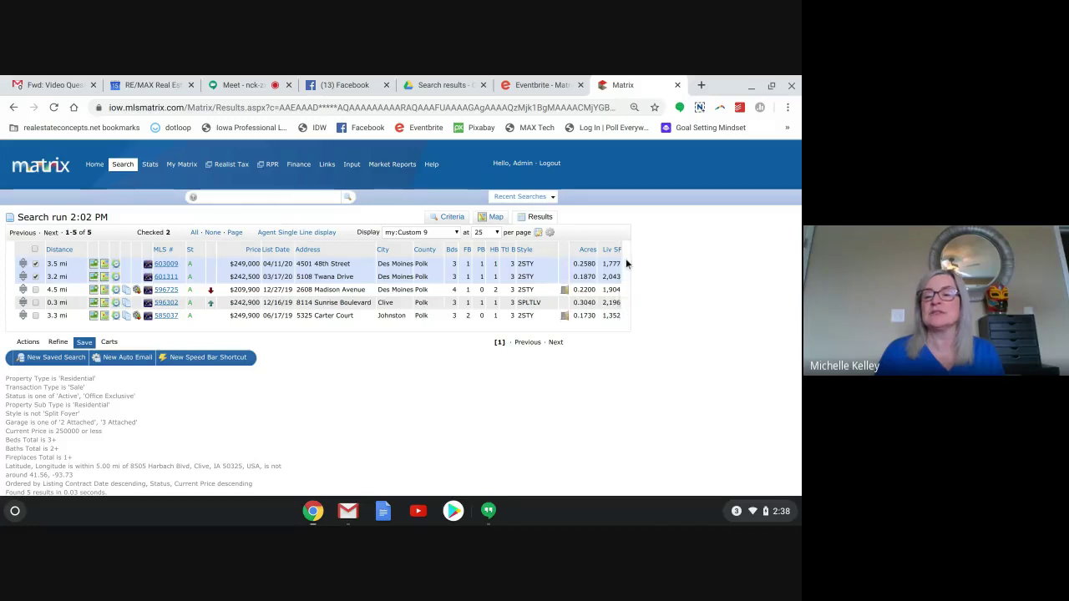
right_click(569, 247)
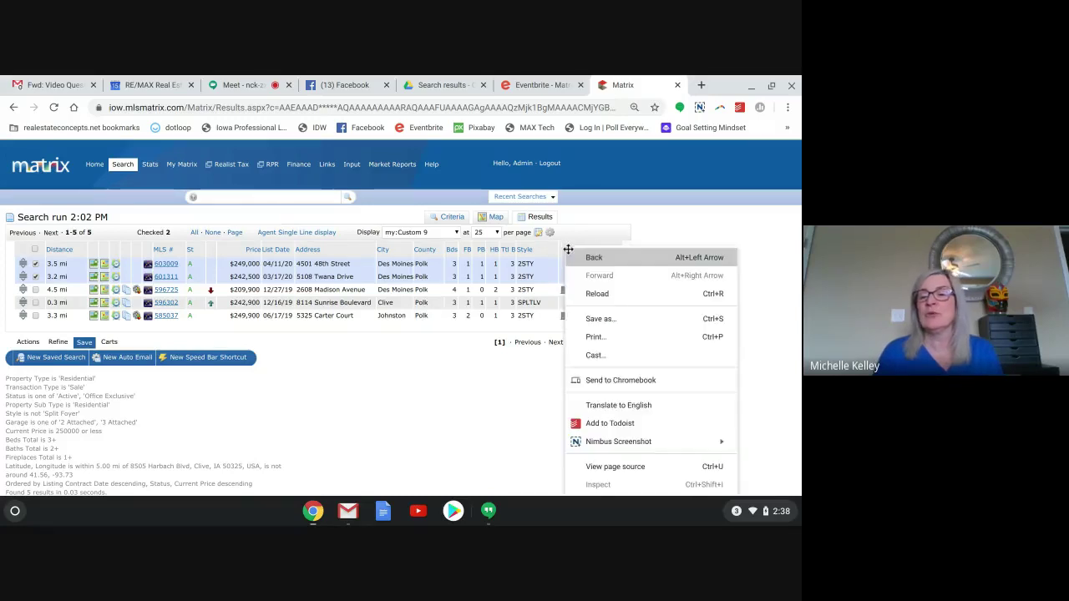
click(573, 241)
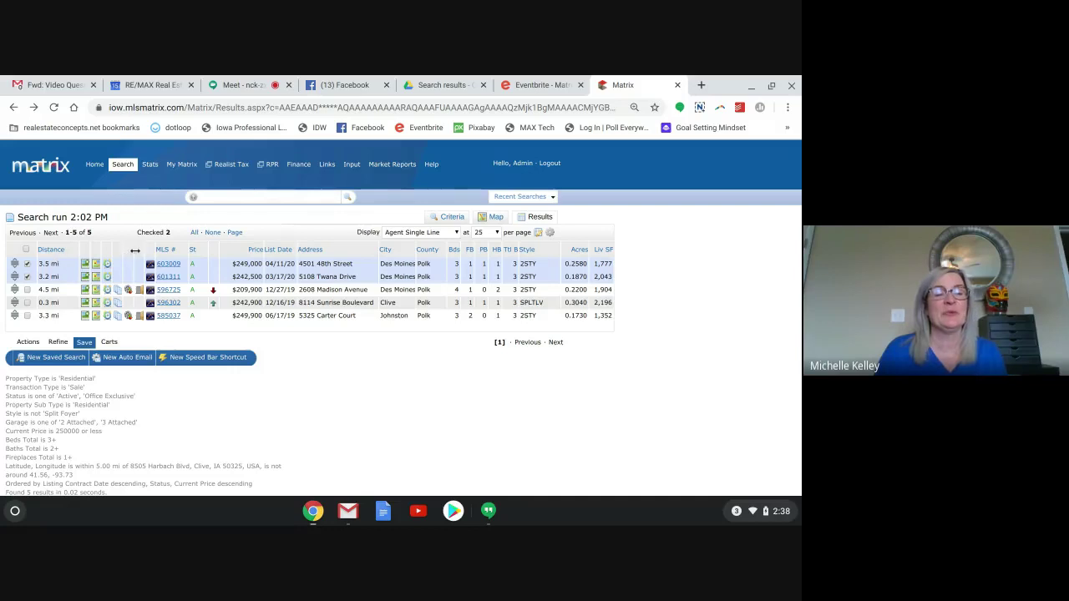
drag(137, 250, 538, 242)
Sort the results by Acres, then by Price from highest to lowest.
click(570, 245)
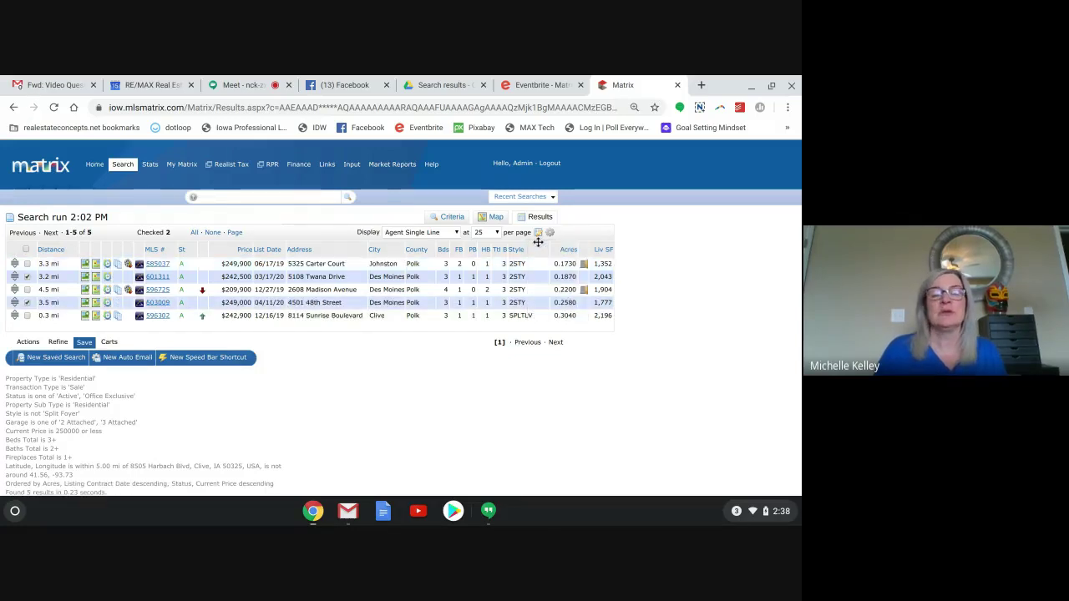
click(244, 250)
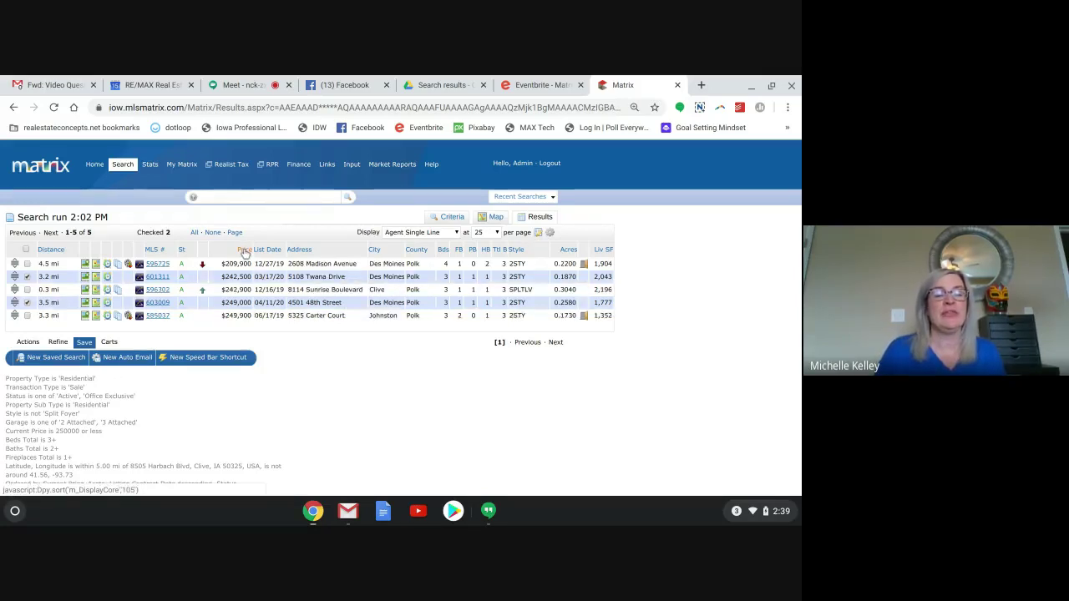
click(244, 250)
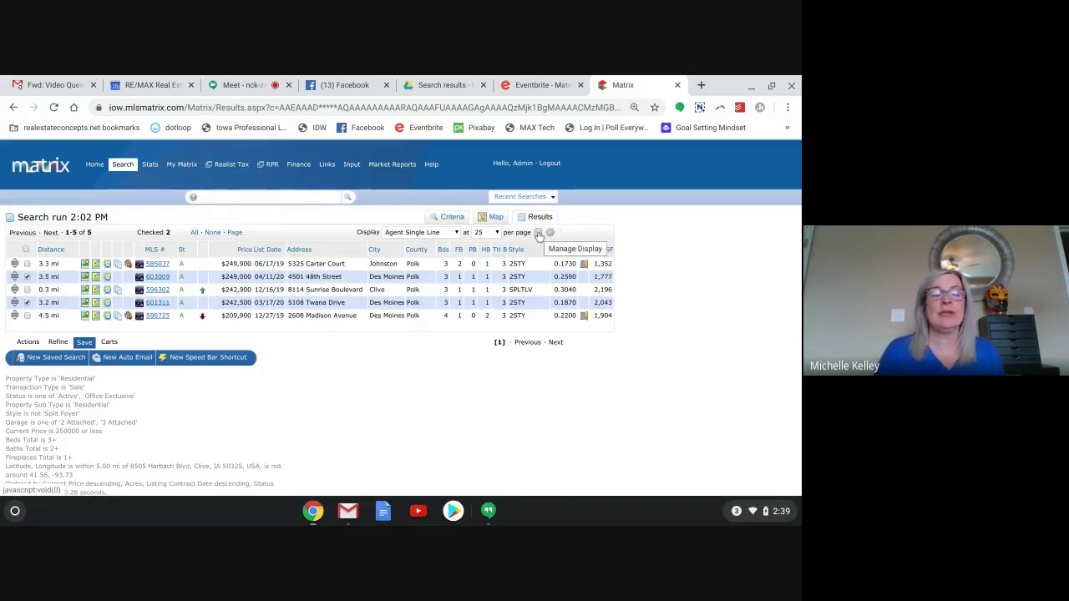
Switch the results to the my:custom 9 display and sort by List Date.
click(539, 234)
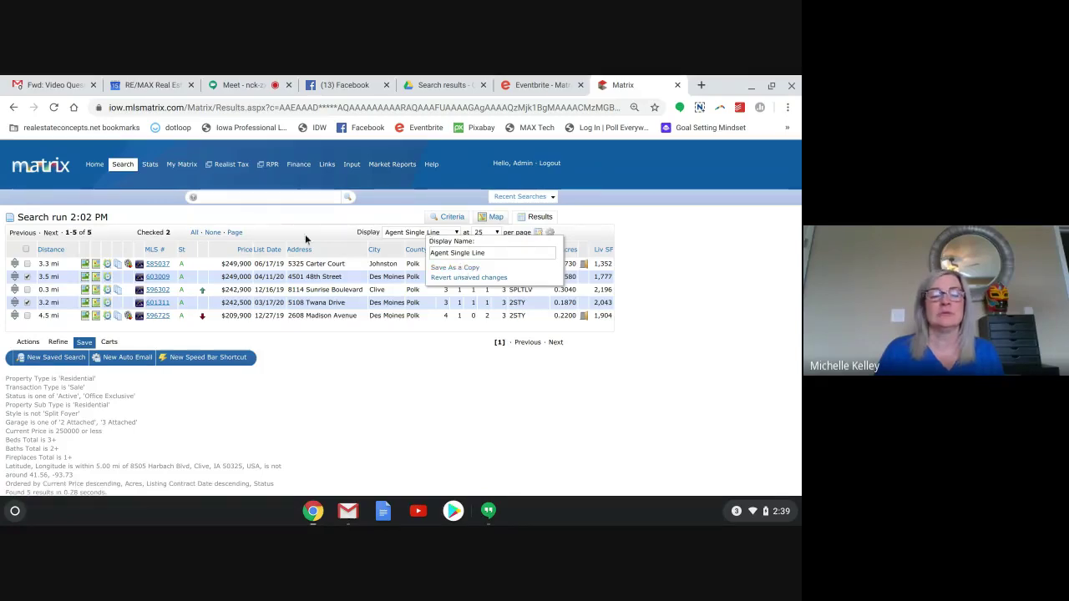
click(396, 237)
click(396, 234)
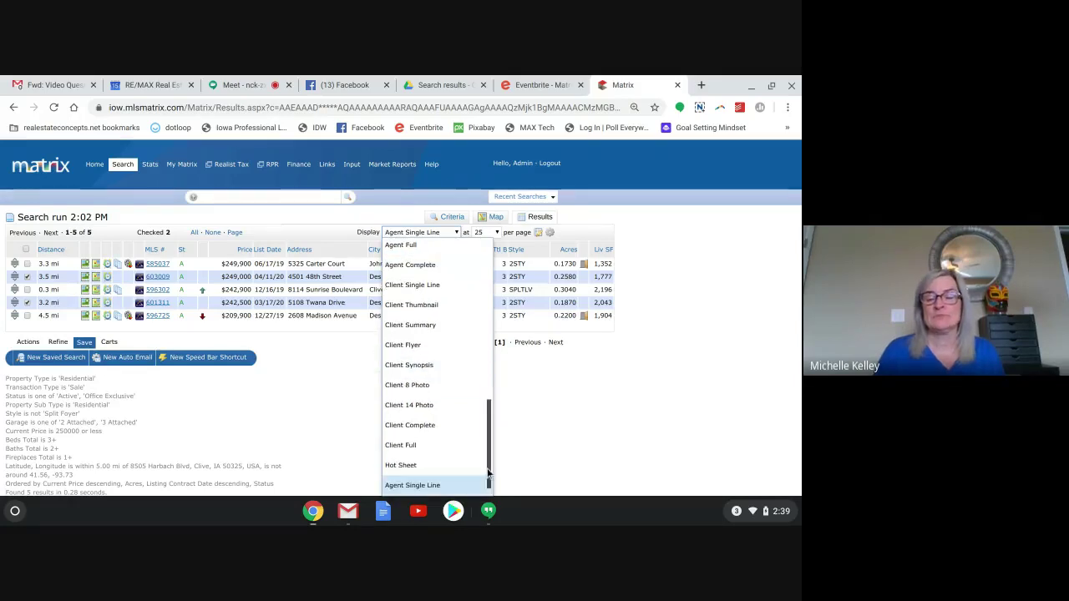
scroll(491, 434, down, 1)
drag(489, 436, 490, 255)
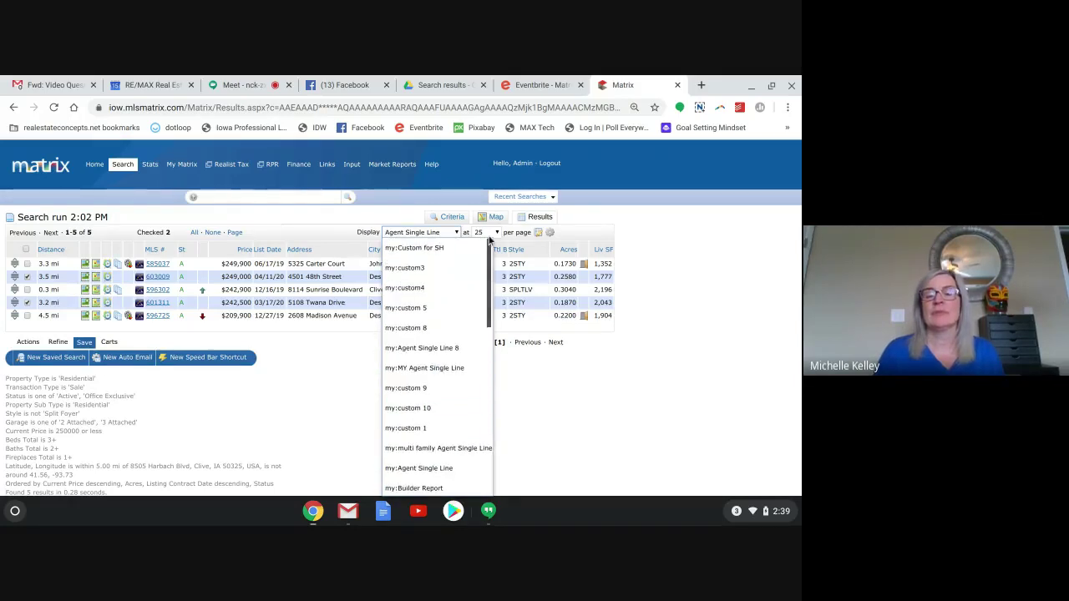
click(406, 389)
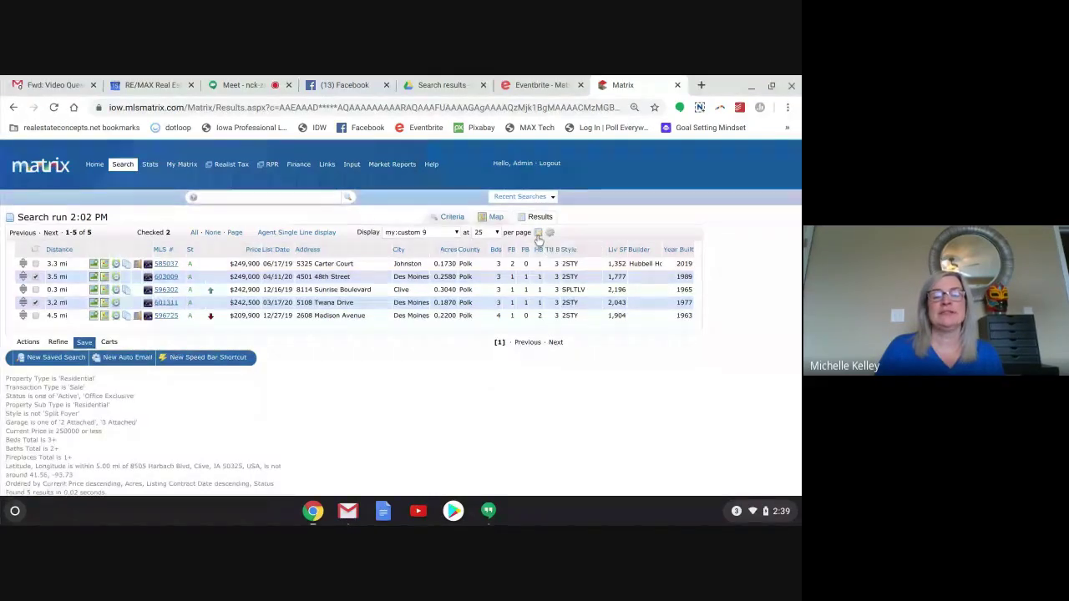
click(272, 250)
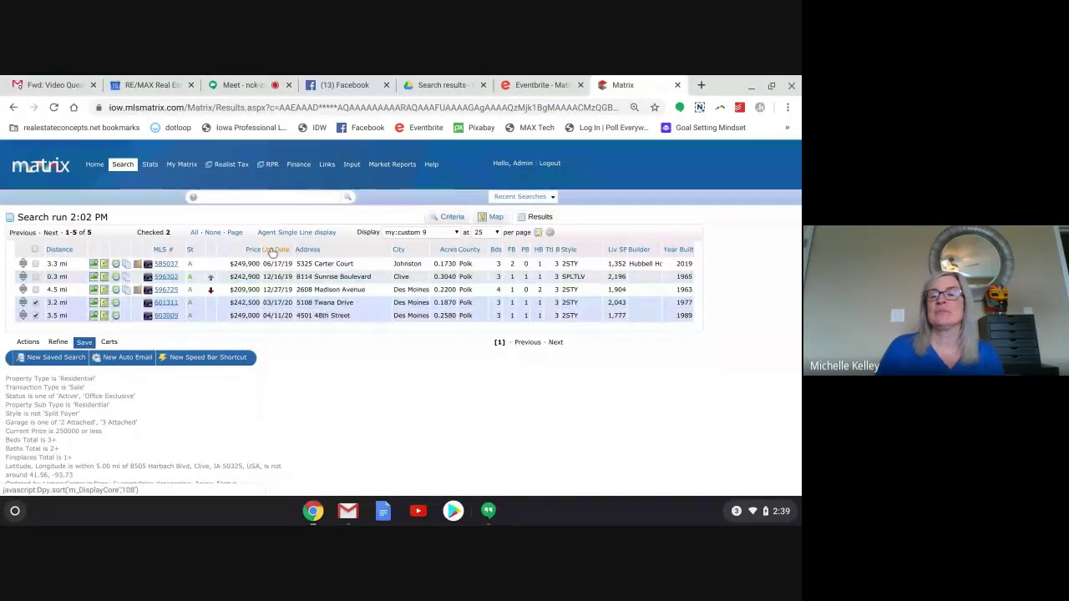
click(537, 233)
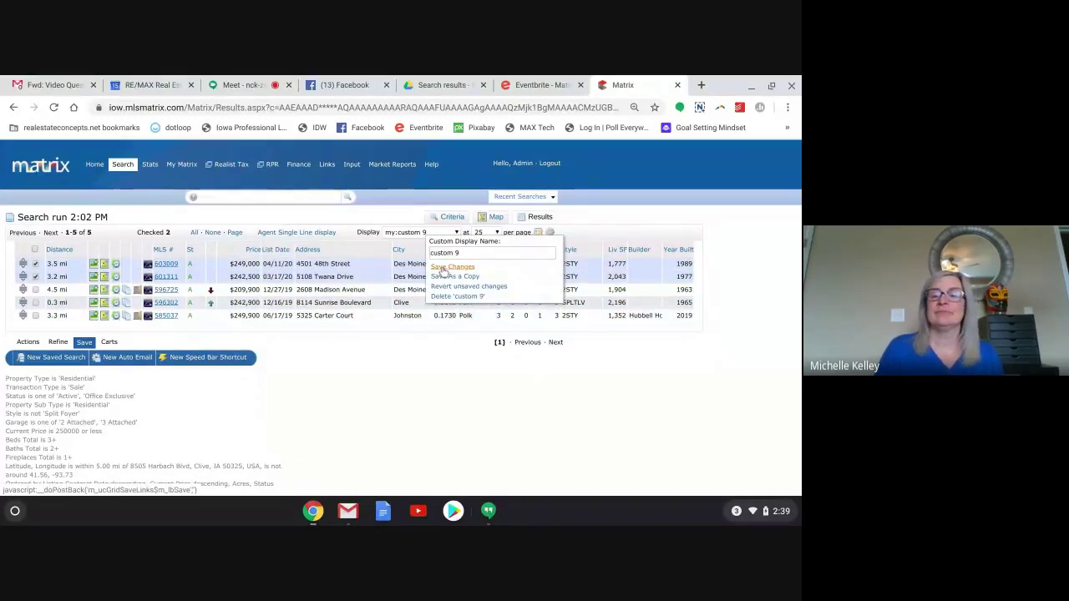
Save the List Date sort into custom 9 and make it the search starting default.
click(443, 269)
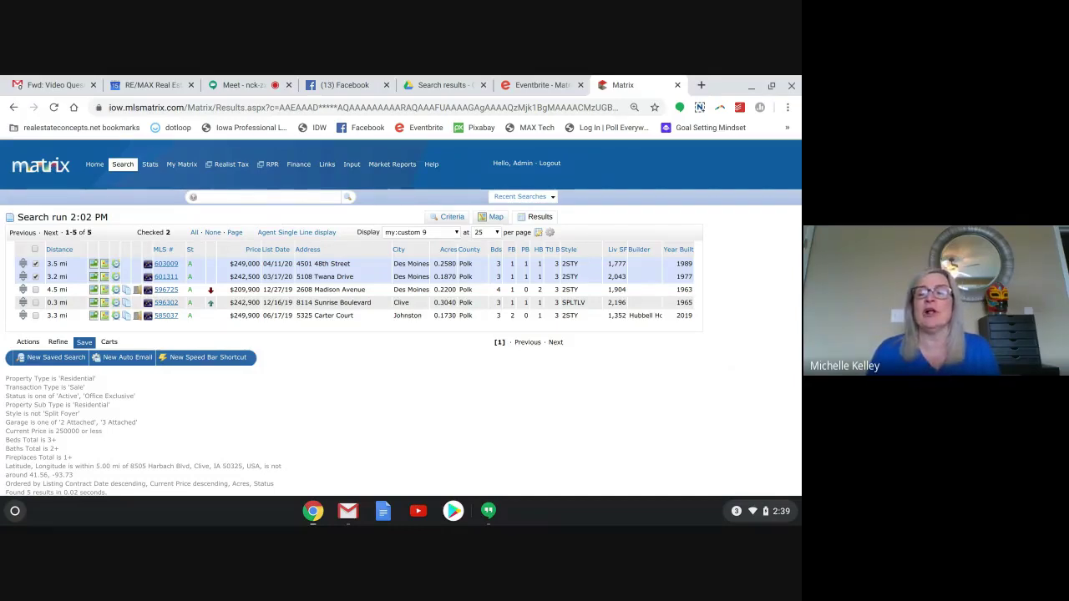
click(552, 233)
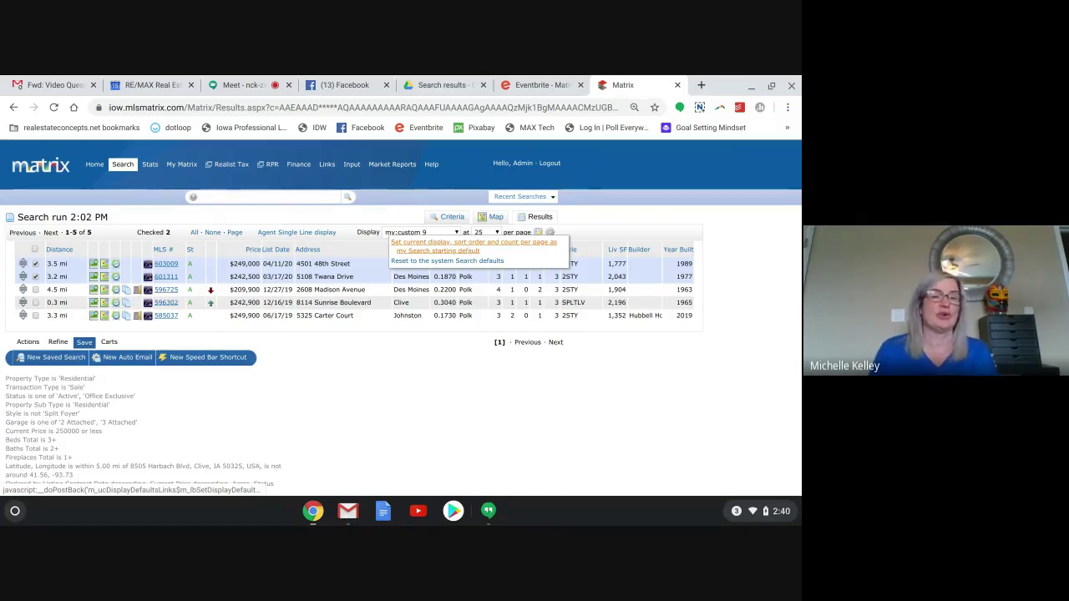
click(468, 246)
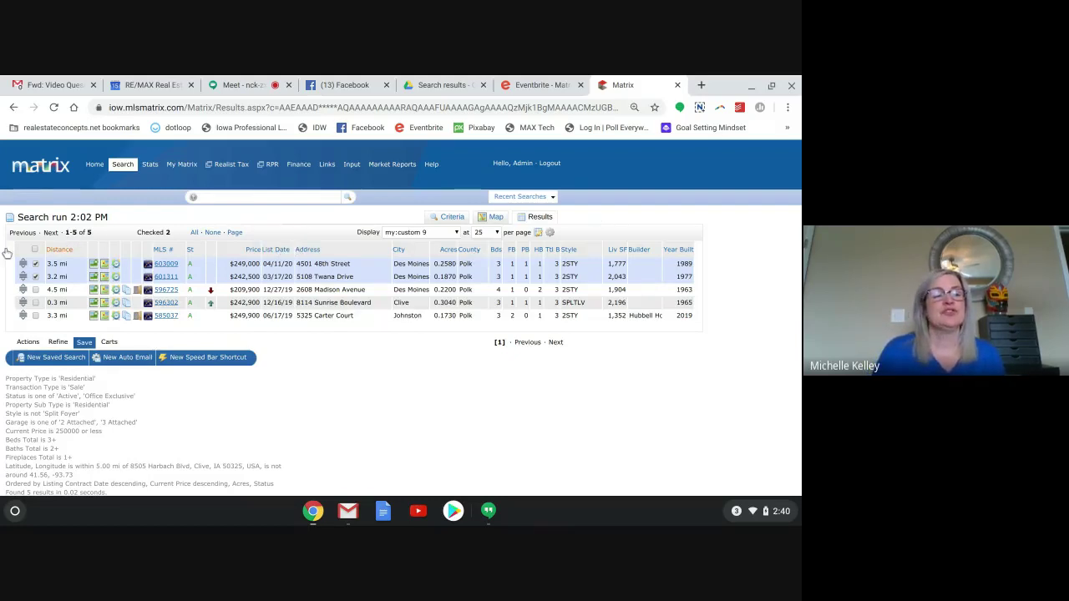
Show the Actions toolbar and check all five listings with select-all.
click(35, 250)
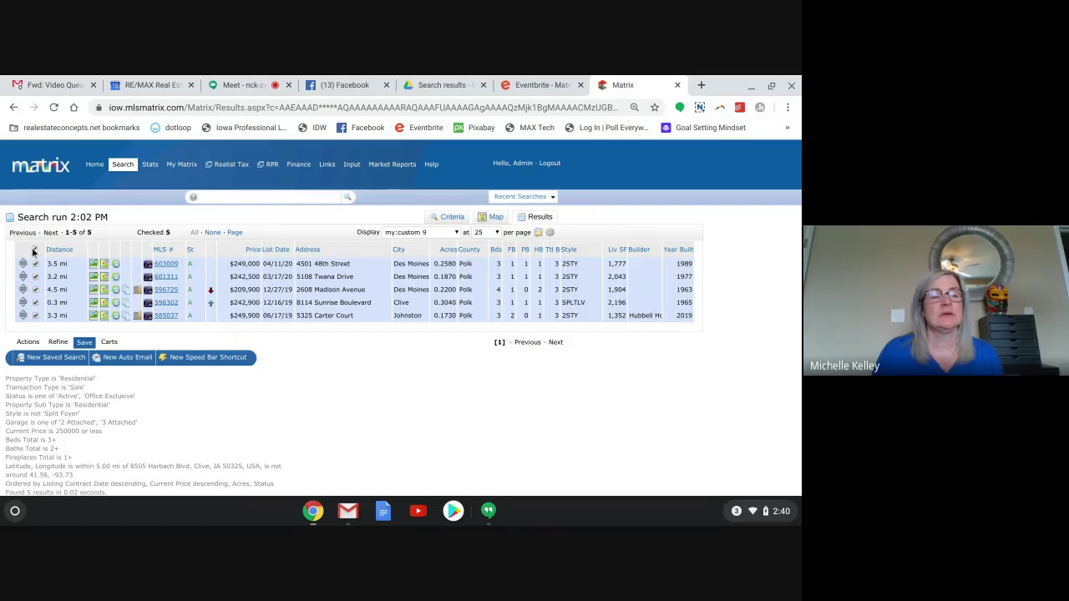
click(35, 250)
click(28, 342)
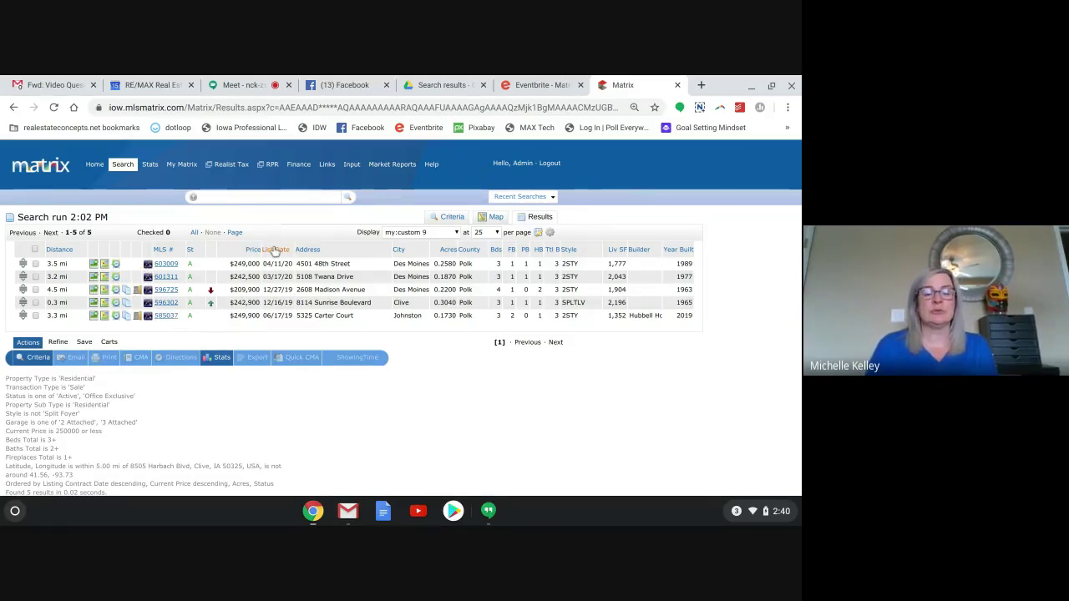
click(35, 249)
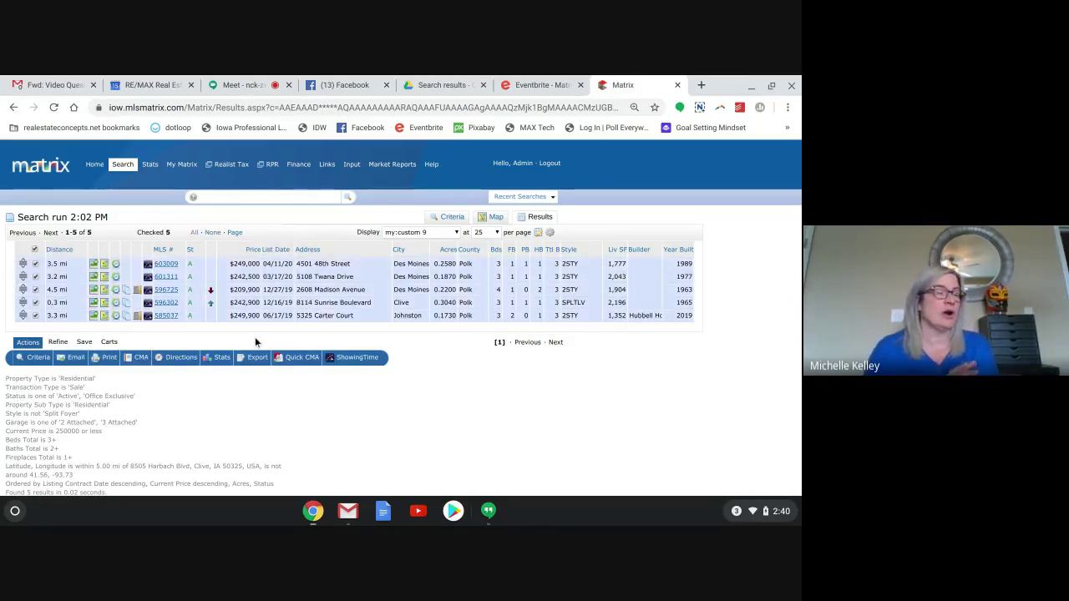
Generate a Quick CMA 1-line report of the five listings and return to Matrix.
click(302, 358)
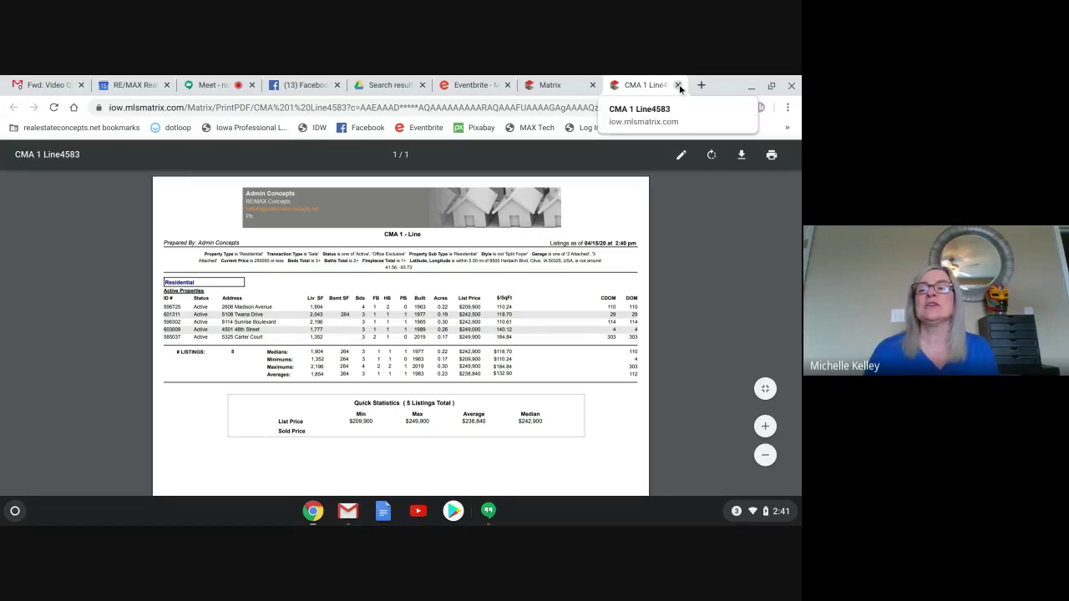
click(560, 85)
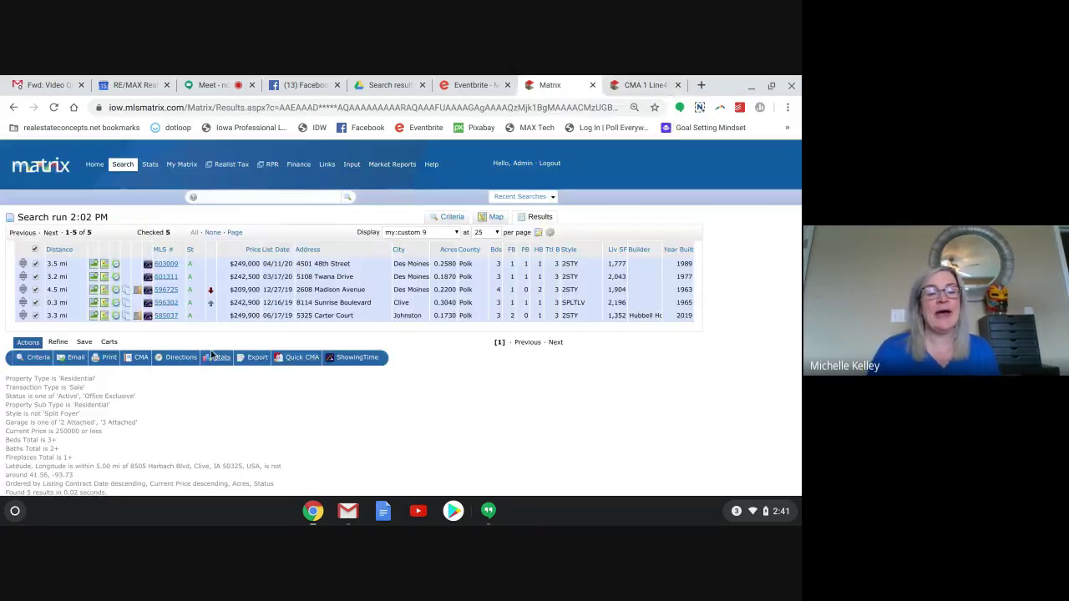
Start a full CMA for the buyer contact and continue to the Pages step.
click(136, 358)
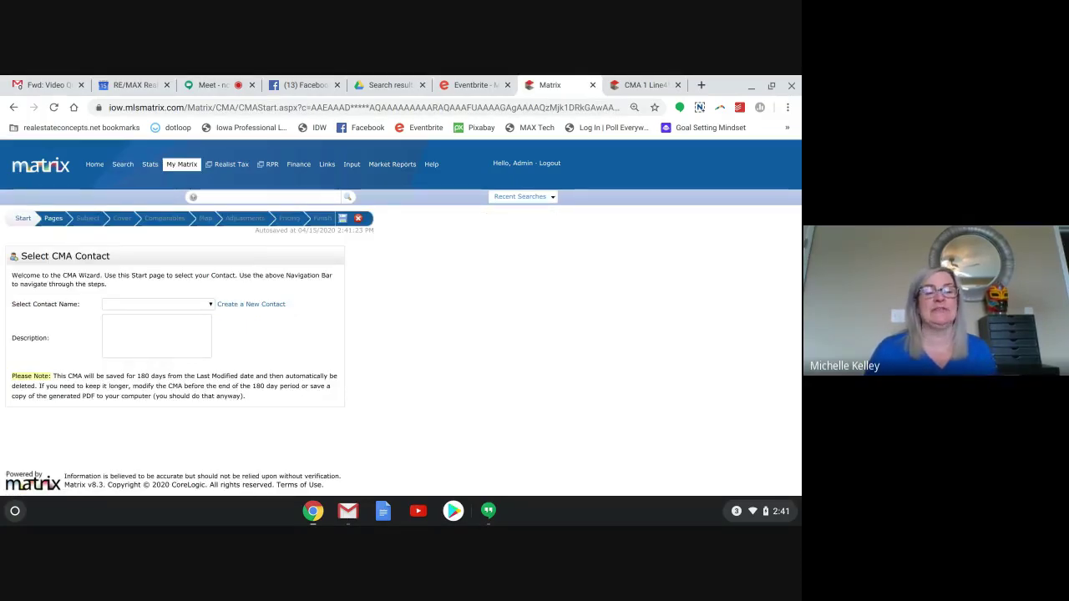
click(137, 304)
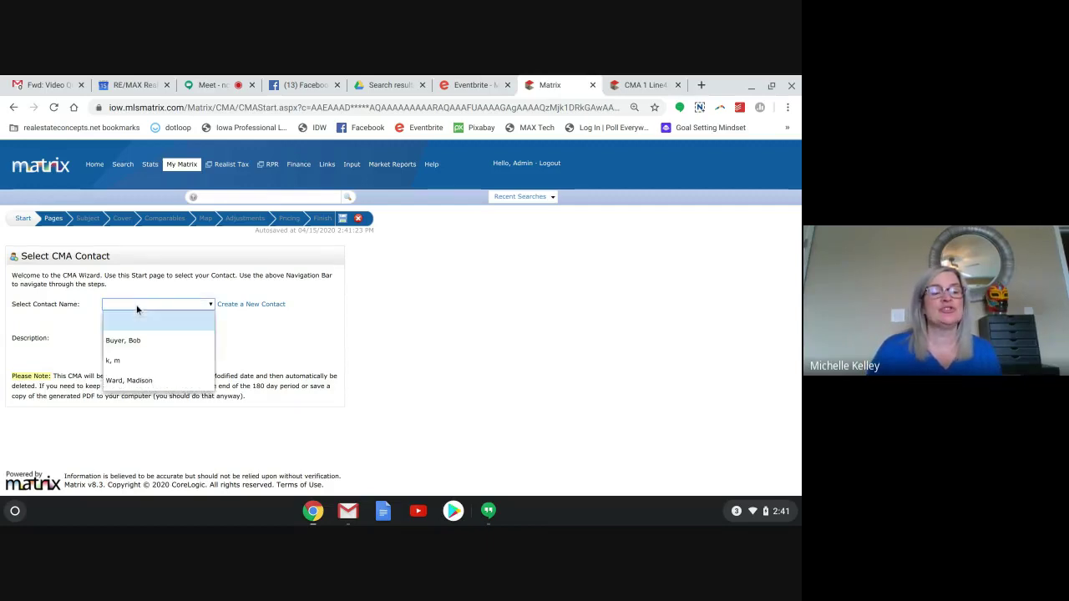
click(130, 339)
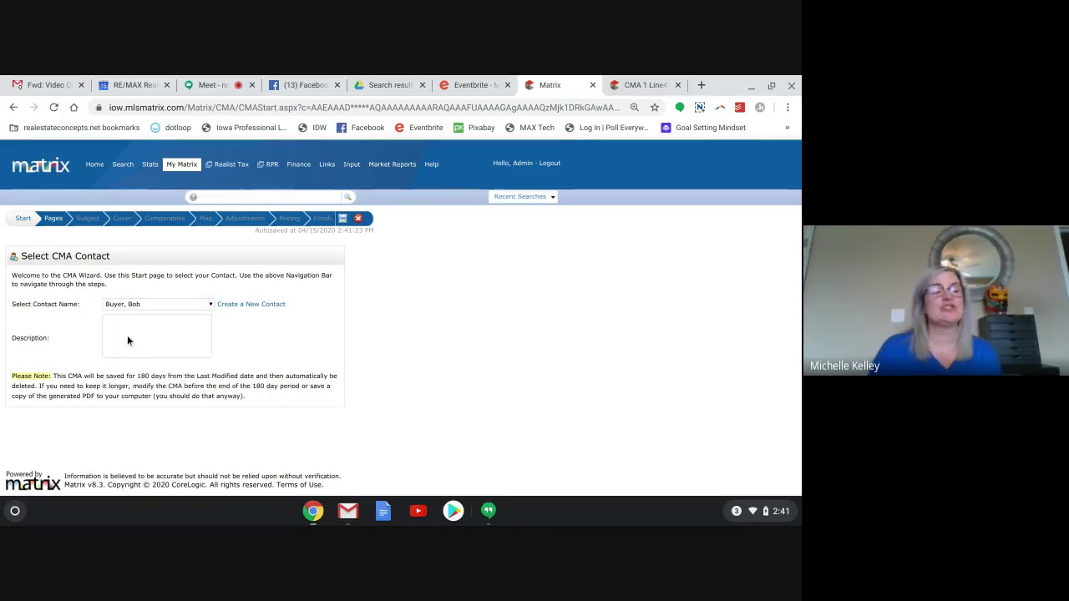
click(50, 221)
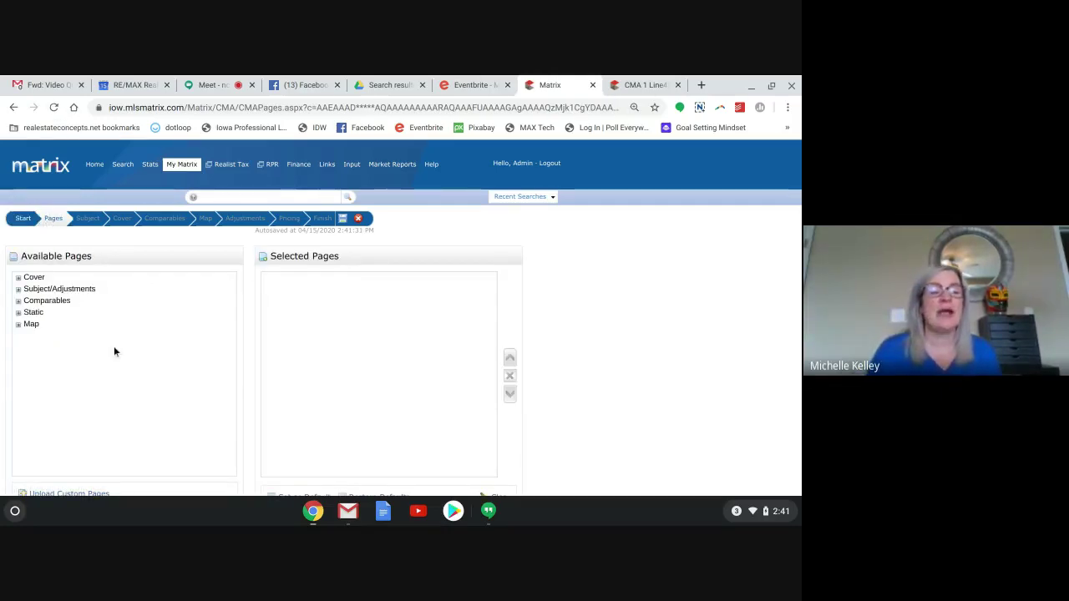
Add the Cover, Subject/Adjustments, Comparables, Static and CMA Map pages, expanding their groups.
click(33, 276)
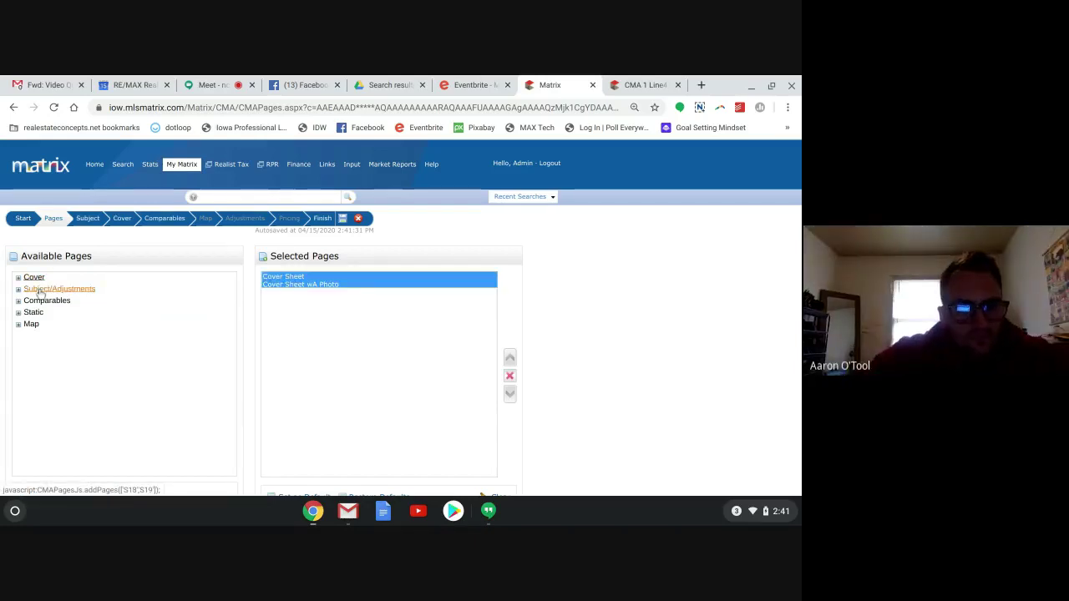
click(41, 289)
click(39, 303)
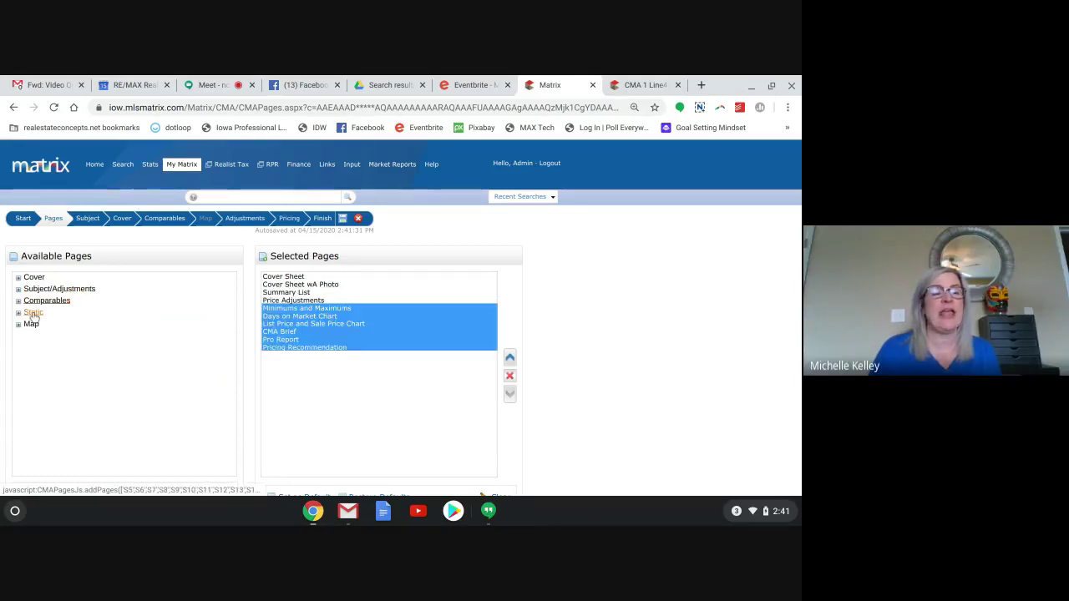
click(33, 314)
click(31, 324)
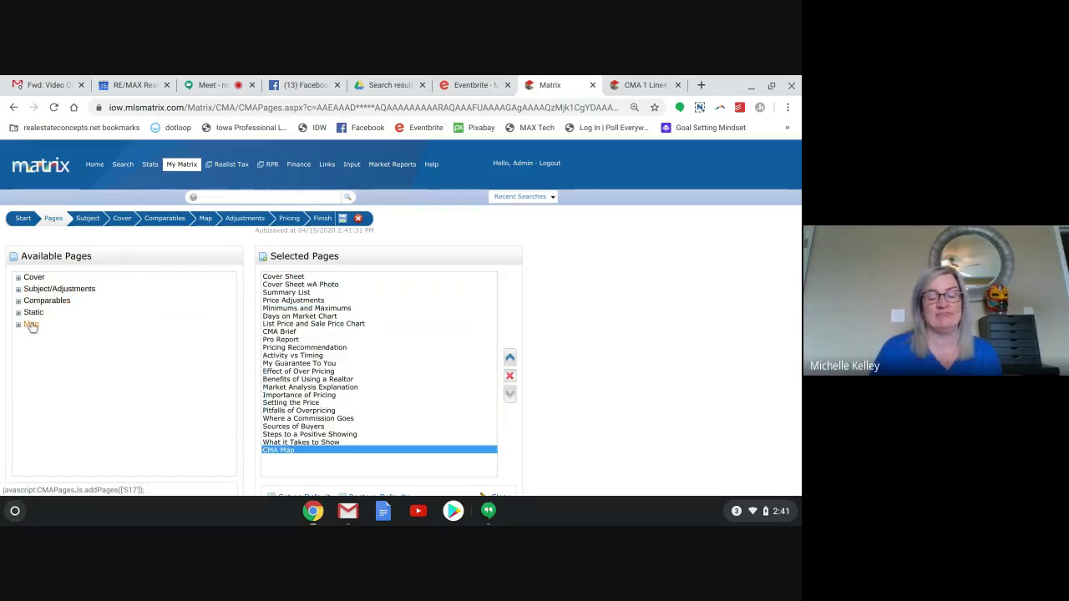
click(19, 279)
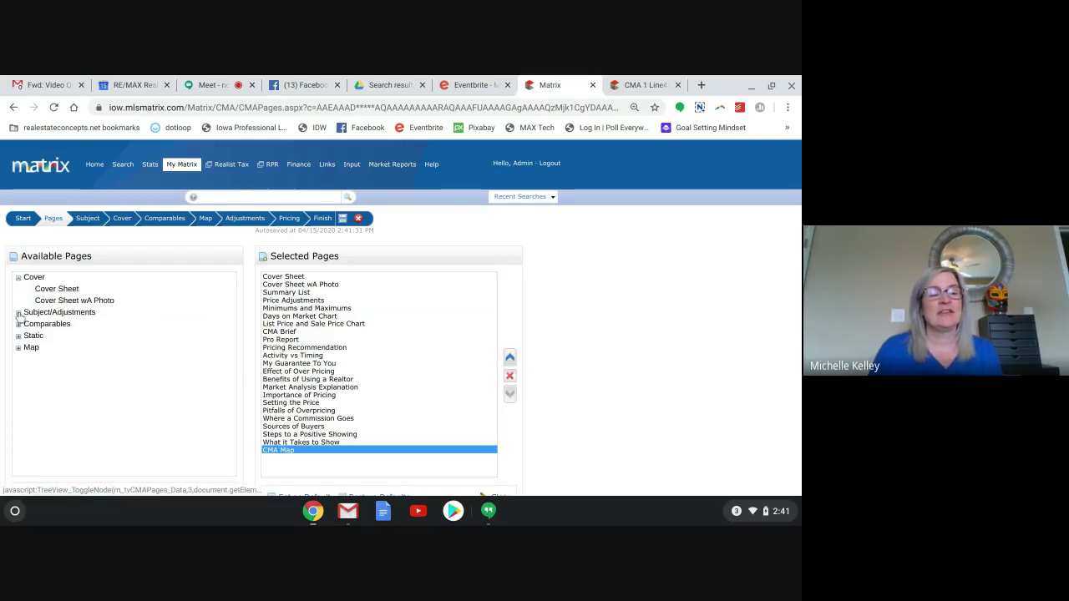
click(18, 313)
click(19, 349)
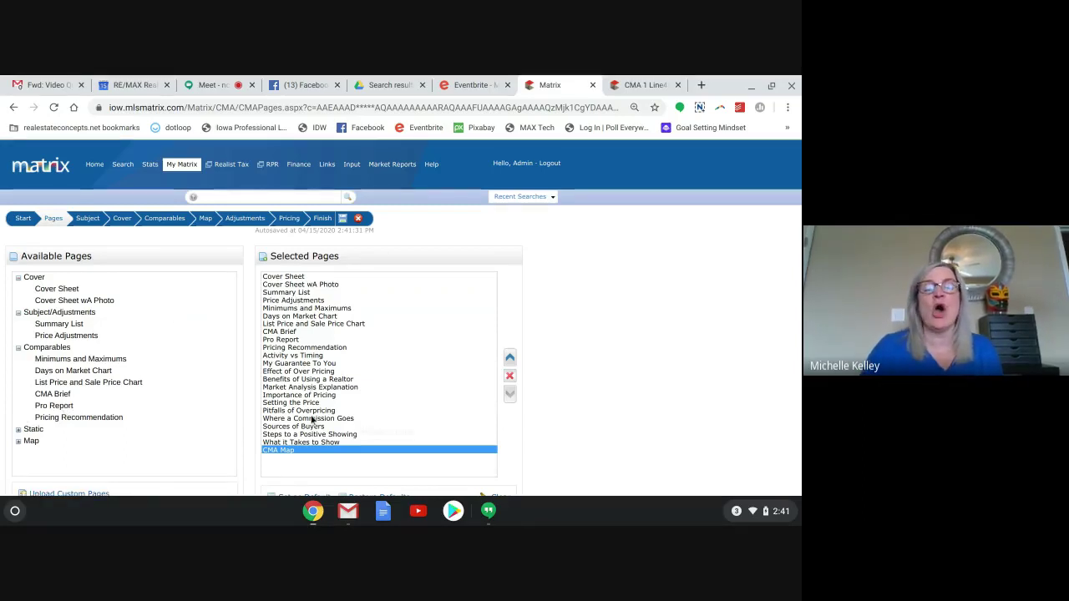
scroll(311, 420, down, 2)
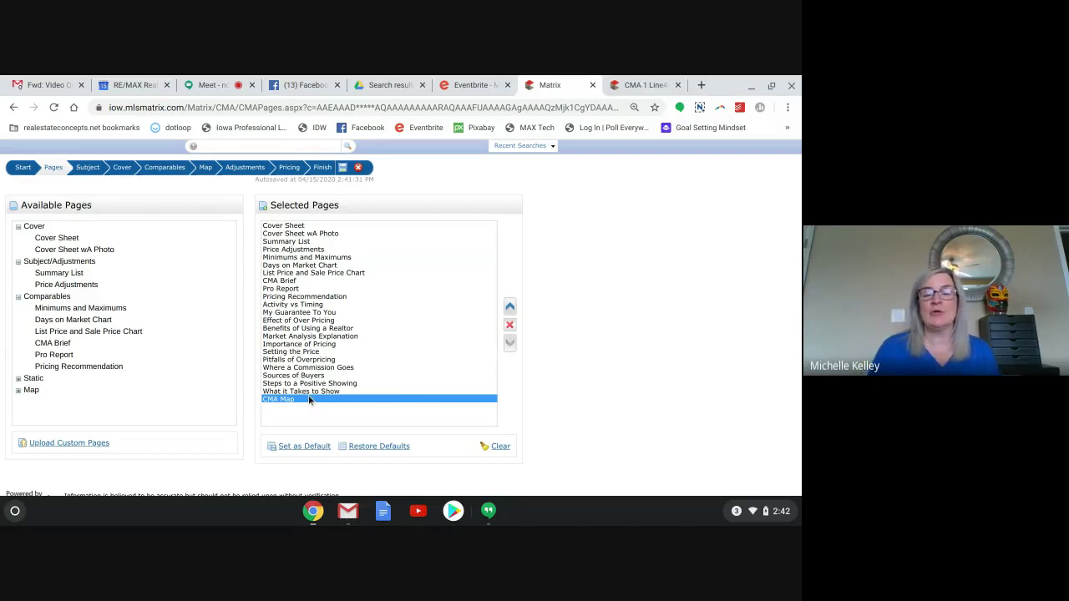
Move CMA Map up two places so it follows Sources of Buyers.
click(509, 307)
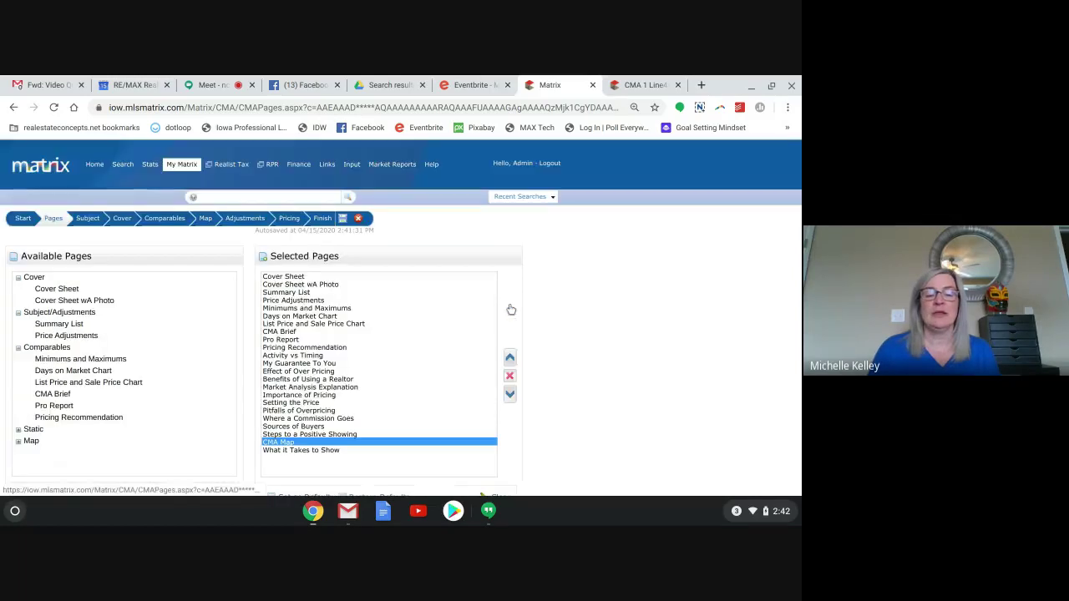
click(510, 358)
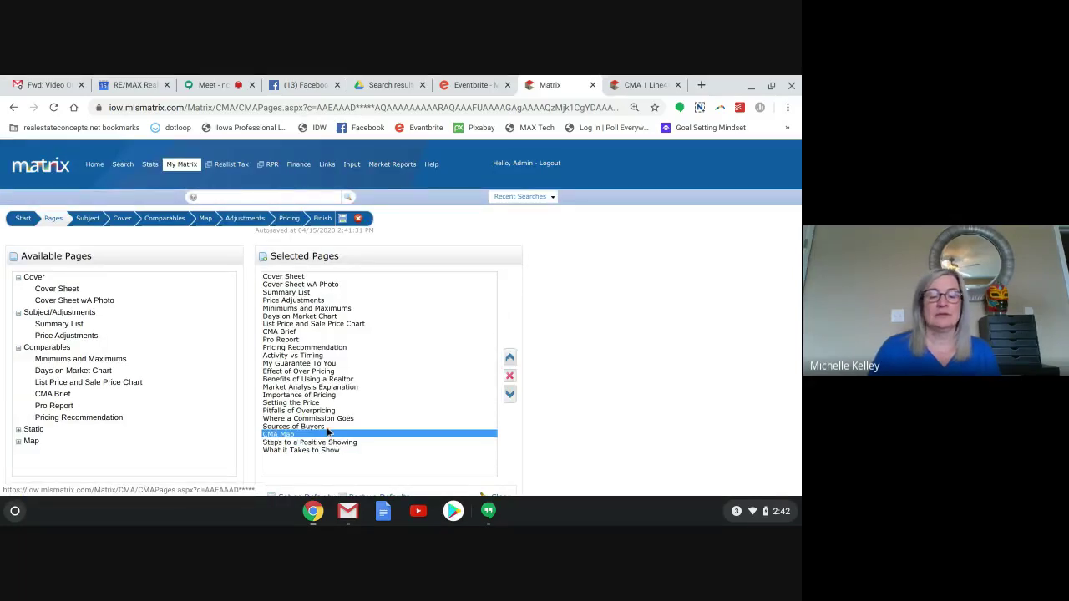
scroll(315, 399, down, 2)
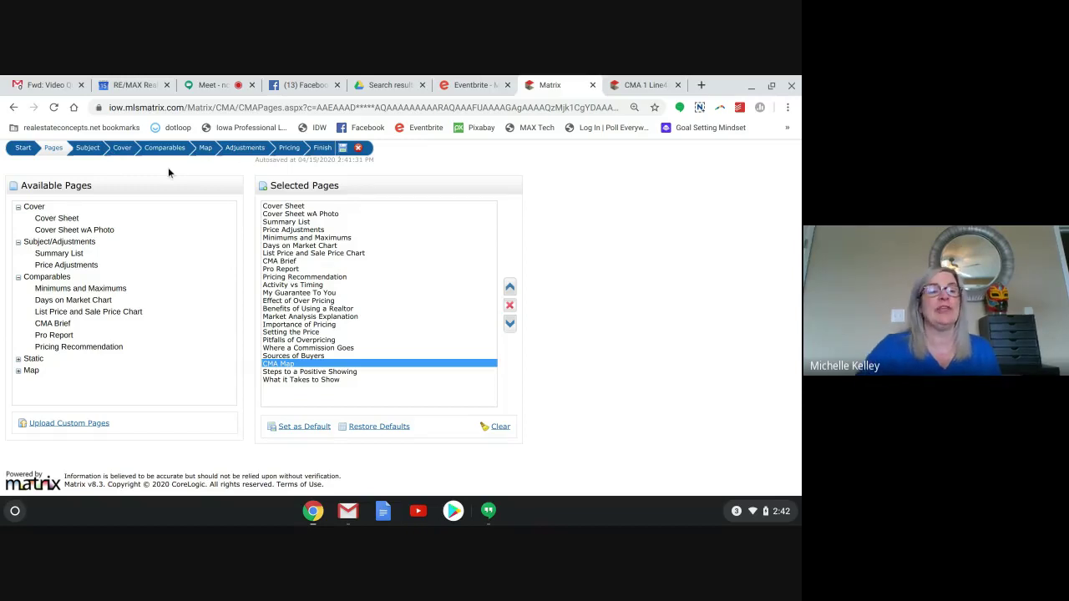
scroll(168, 167, up, 1)
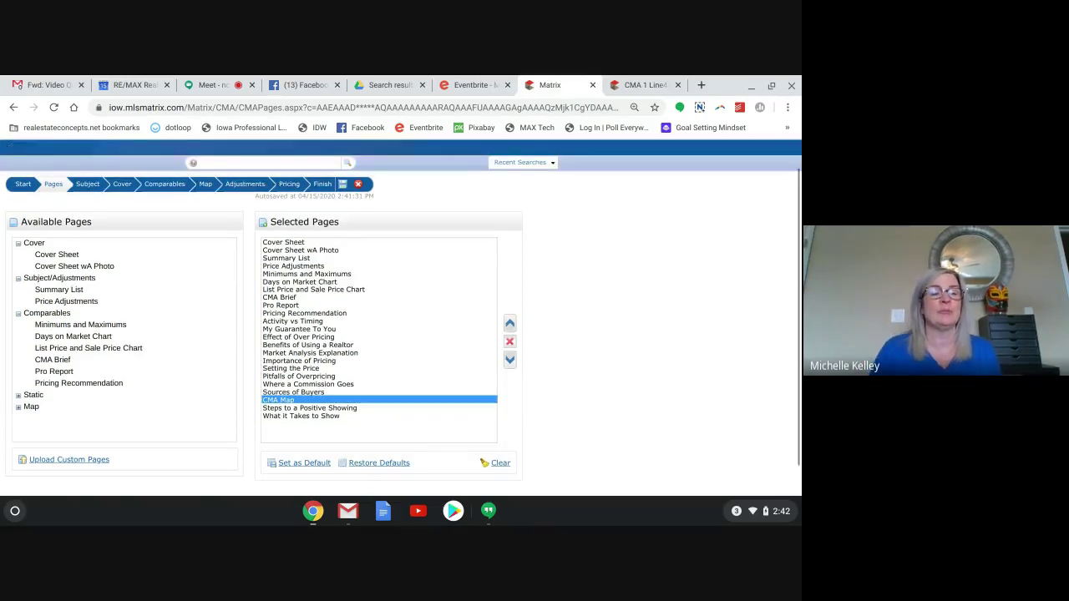
Pass through the Subject step's MLS Number field and continue to the Cover page with client and agent details.
click(85, 184)
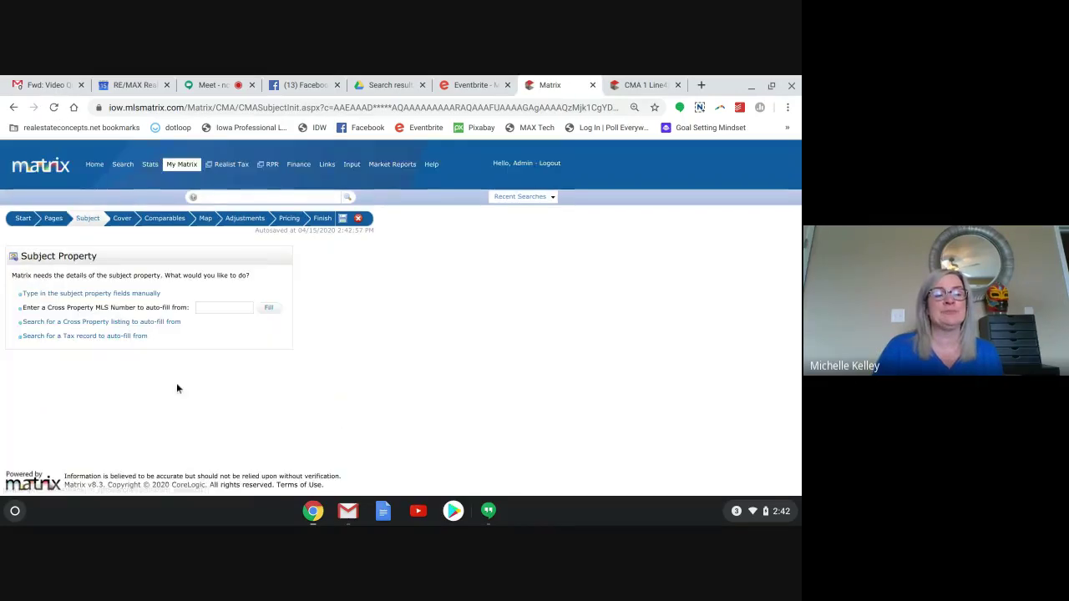
click(224, 310)
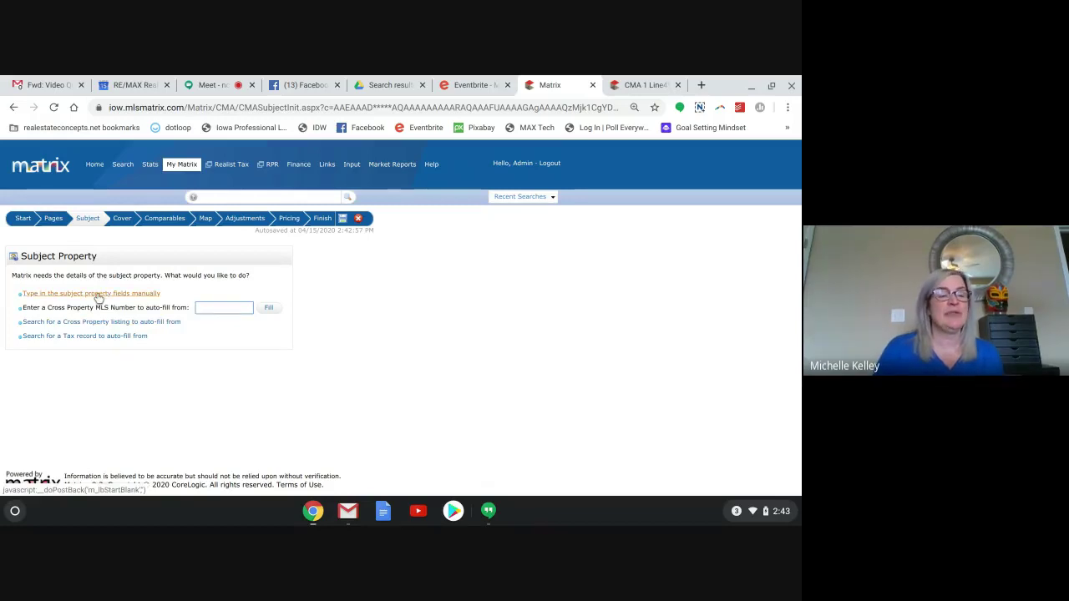
click(118, 222)
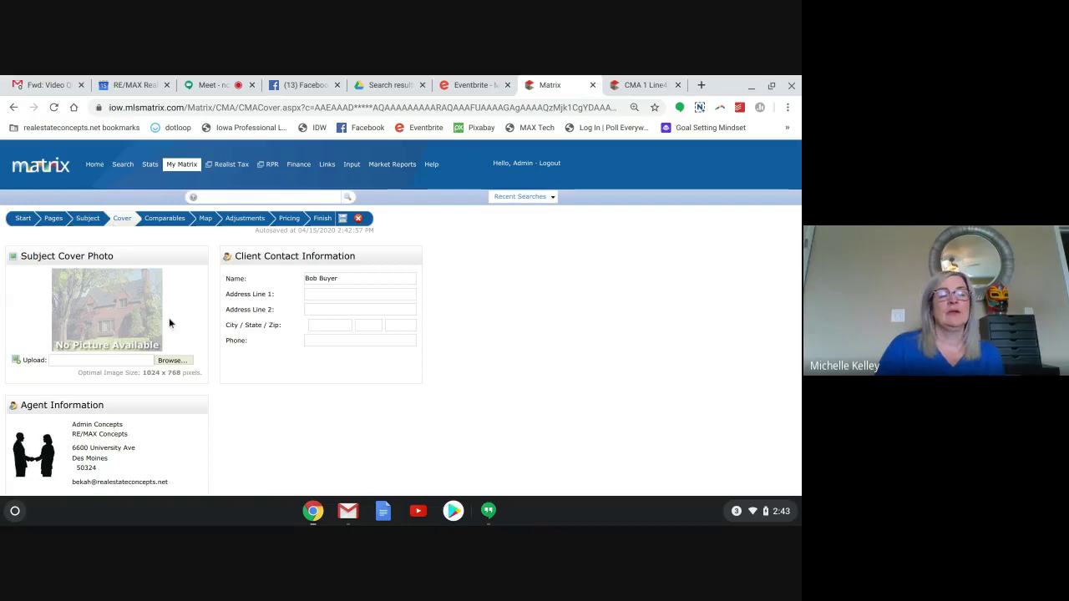
scroll(286, 416, down, 2)
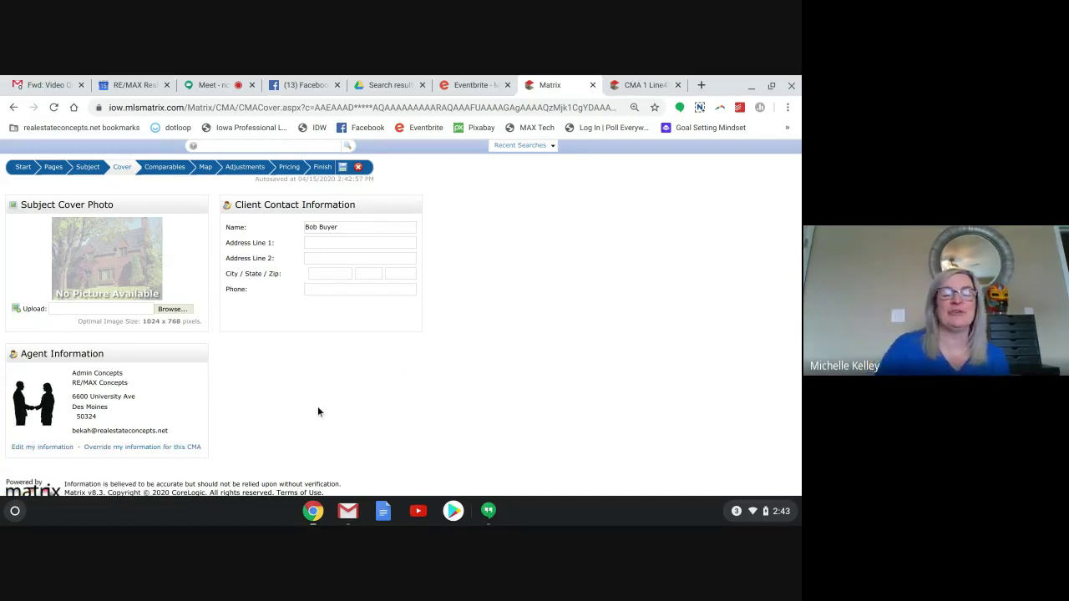
Select all five comparables, preview them on the Map step, then reach the Adjustments step.
click(170, 168)
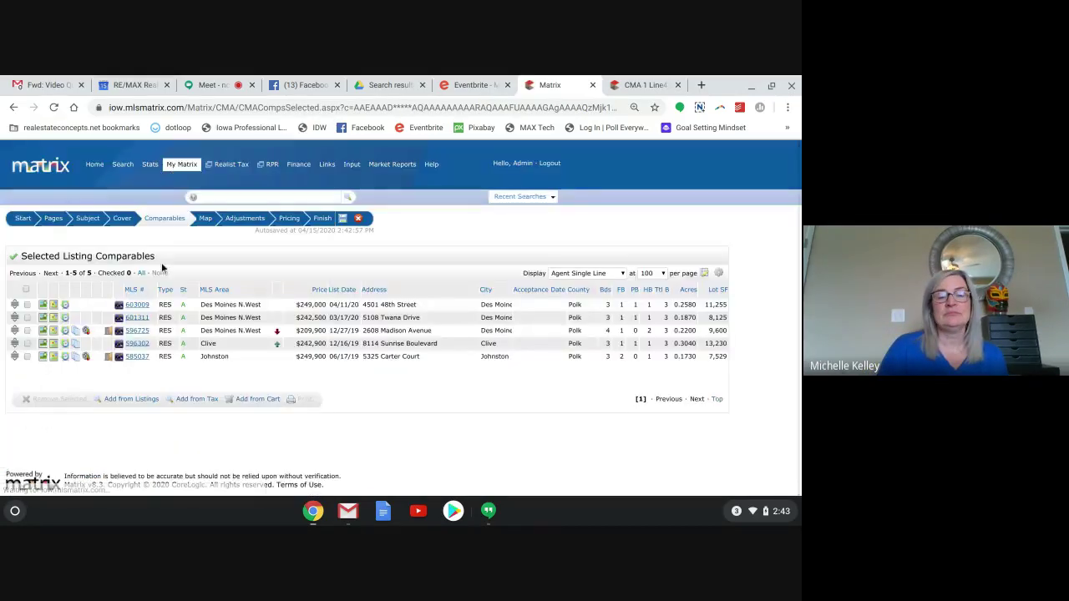
click(26, 290)
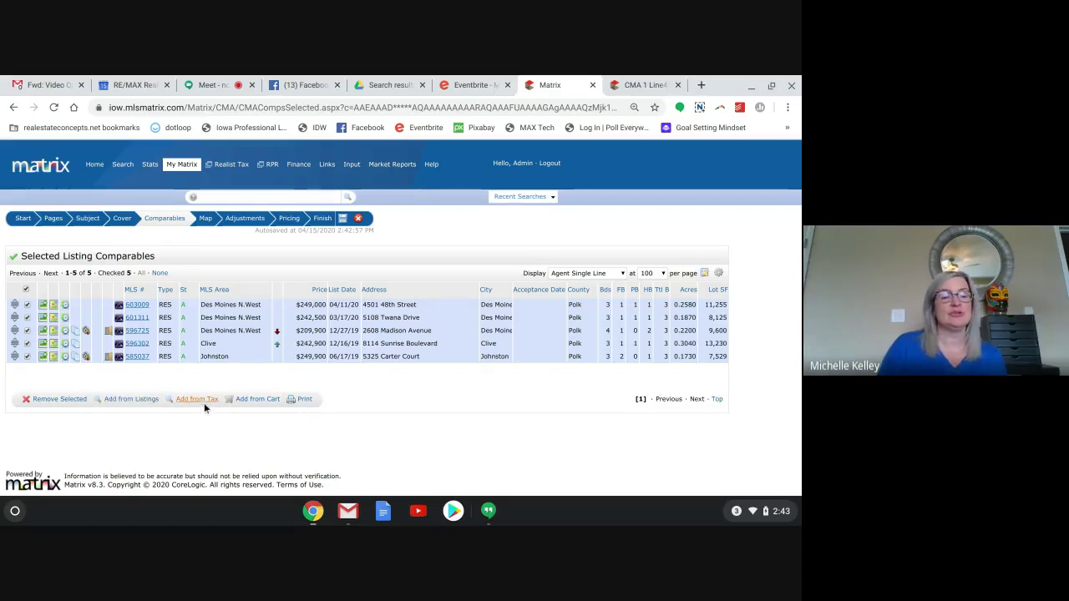
click(205, 219)
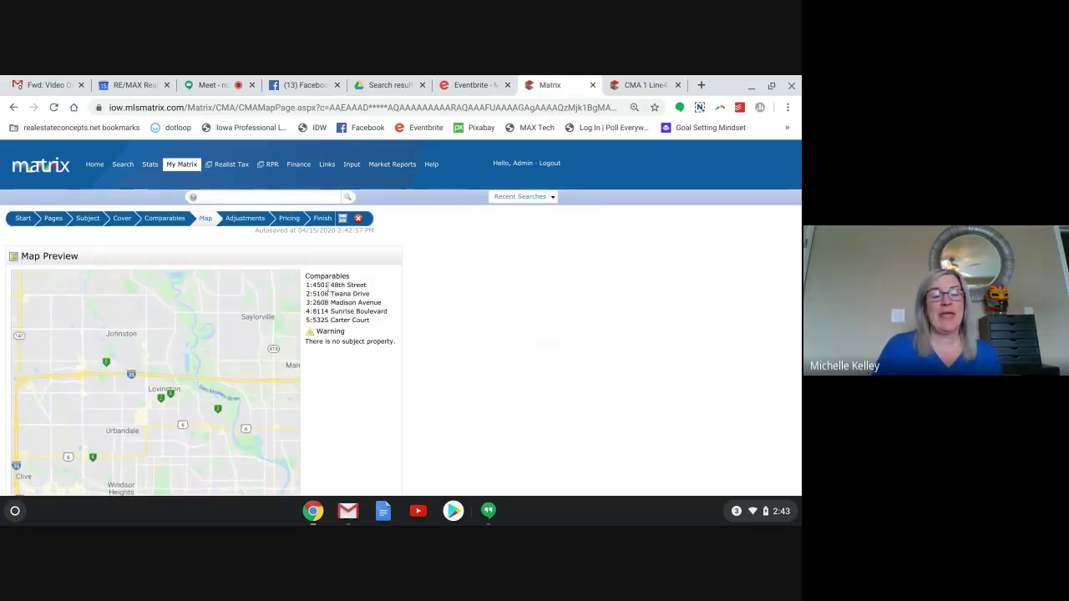
scroll(326, 362, down, 2)
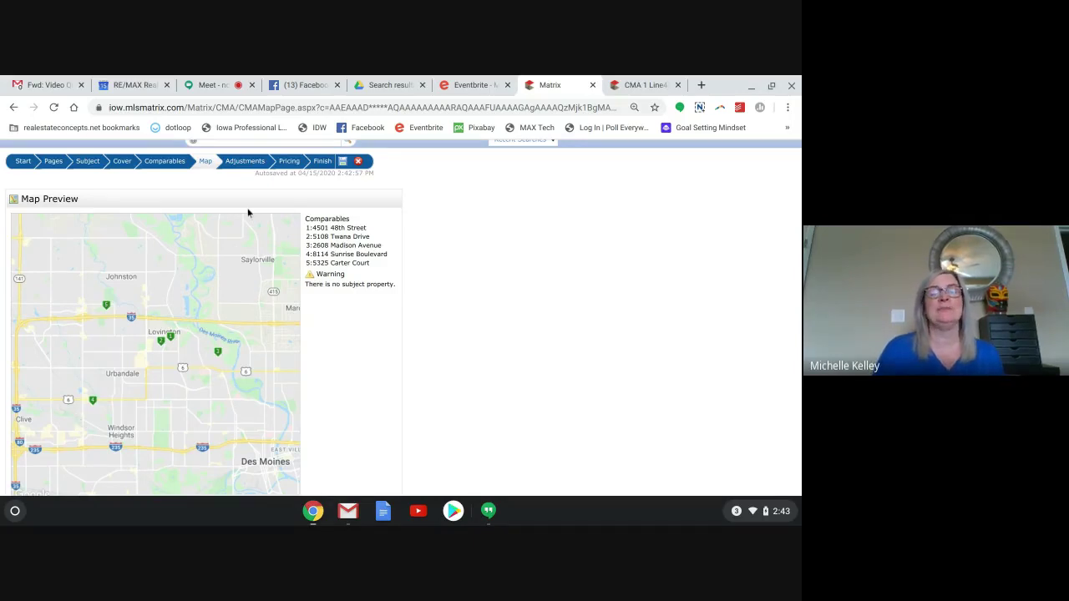
click(242, 163)
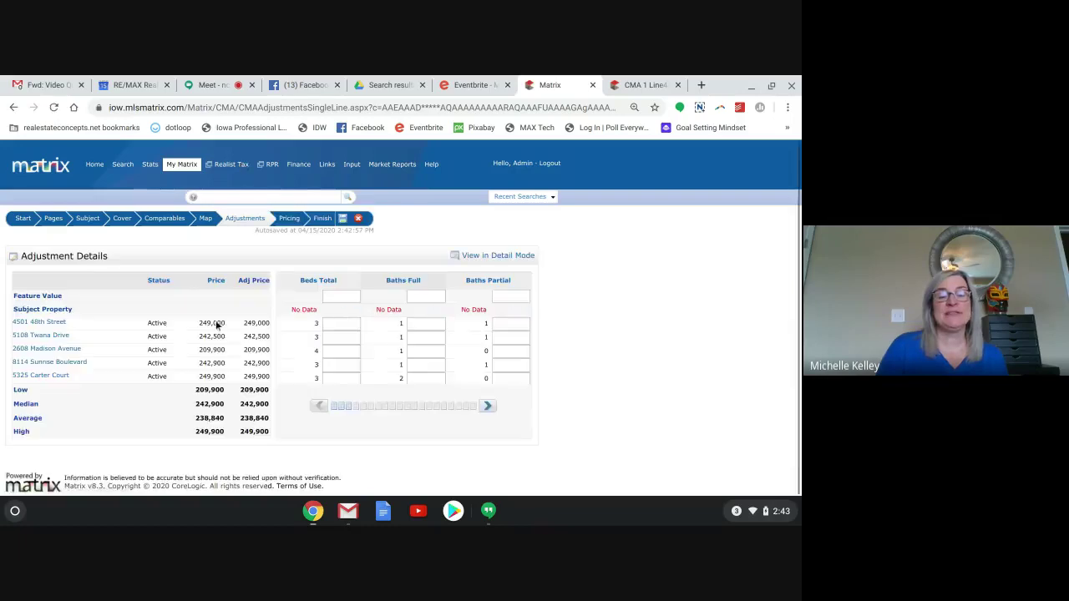
Page through all adjustment feature columns for the comparables, then open the Pricing summary (low $209,900, high $249,900).
scroll(295, 423, down, 1)
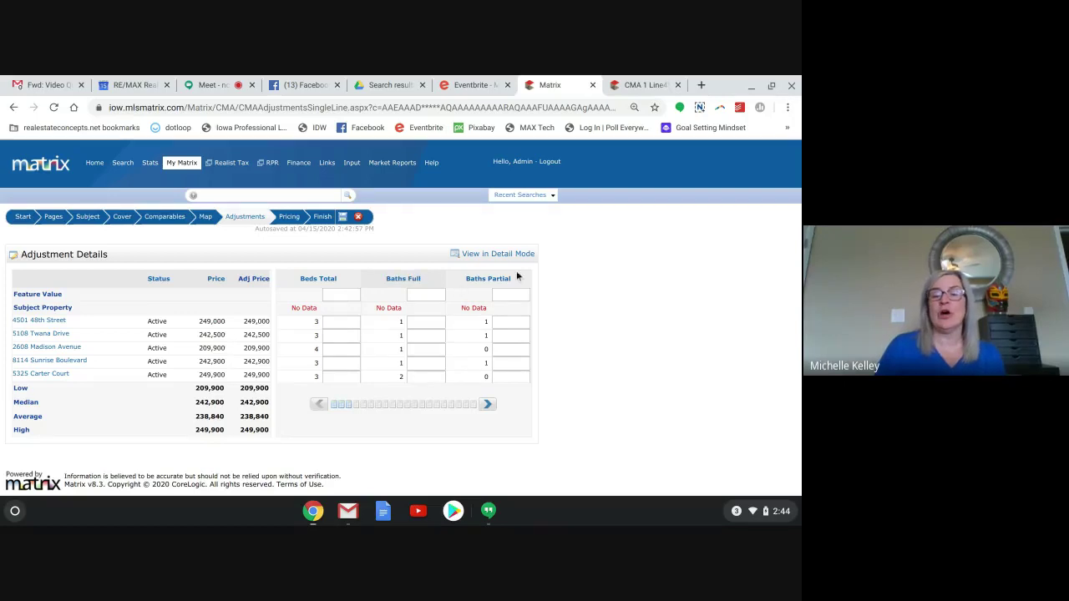
click(488, 404)
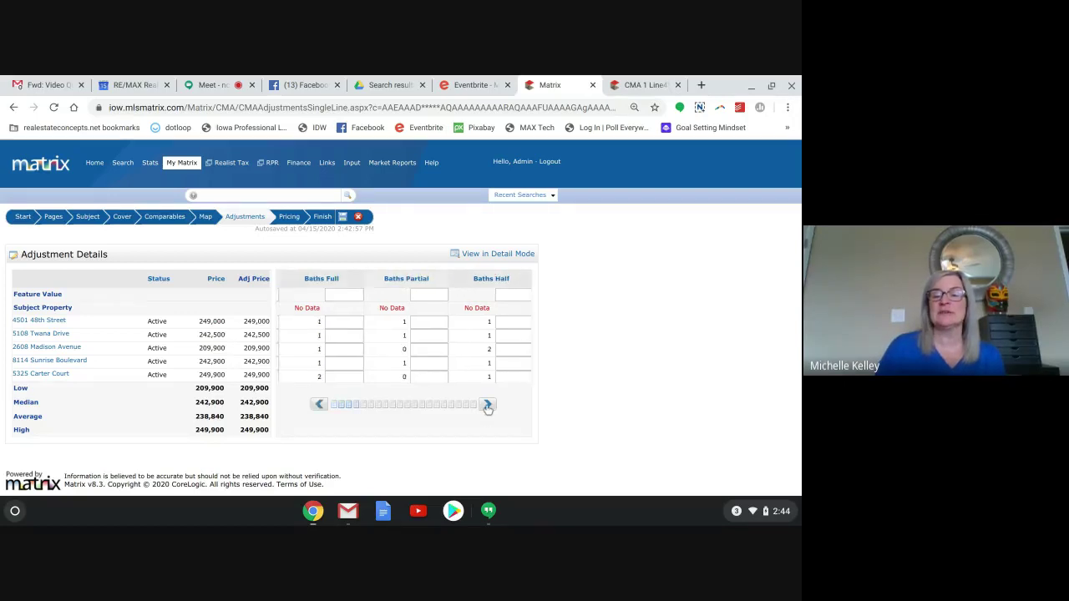
click(488, 404)
click(488, 404)
click(487, 404)
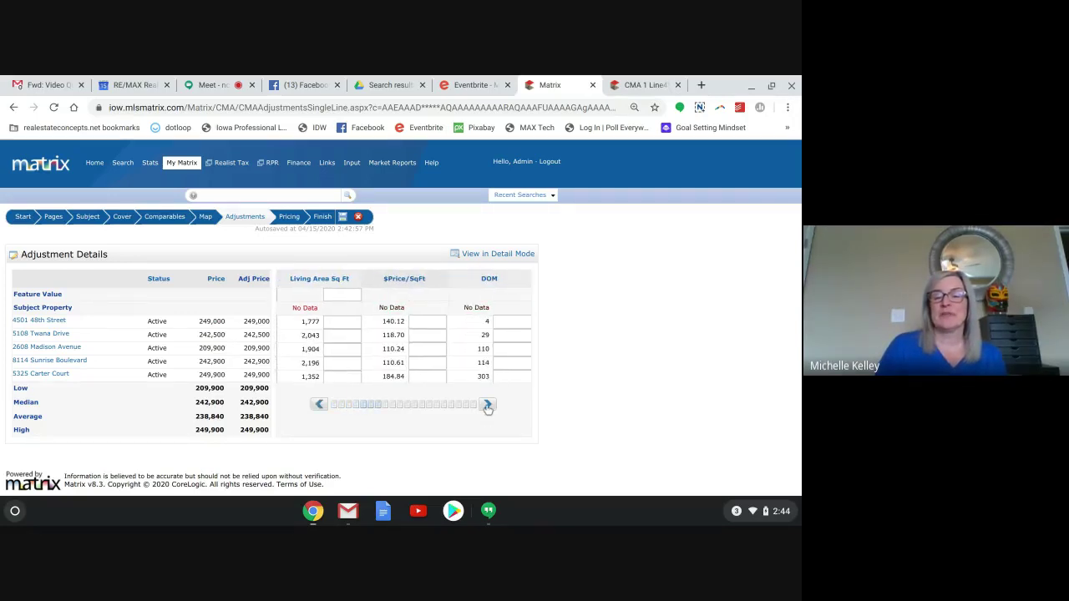
click(488, 404)
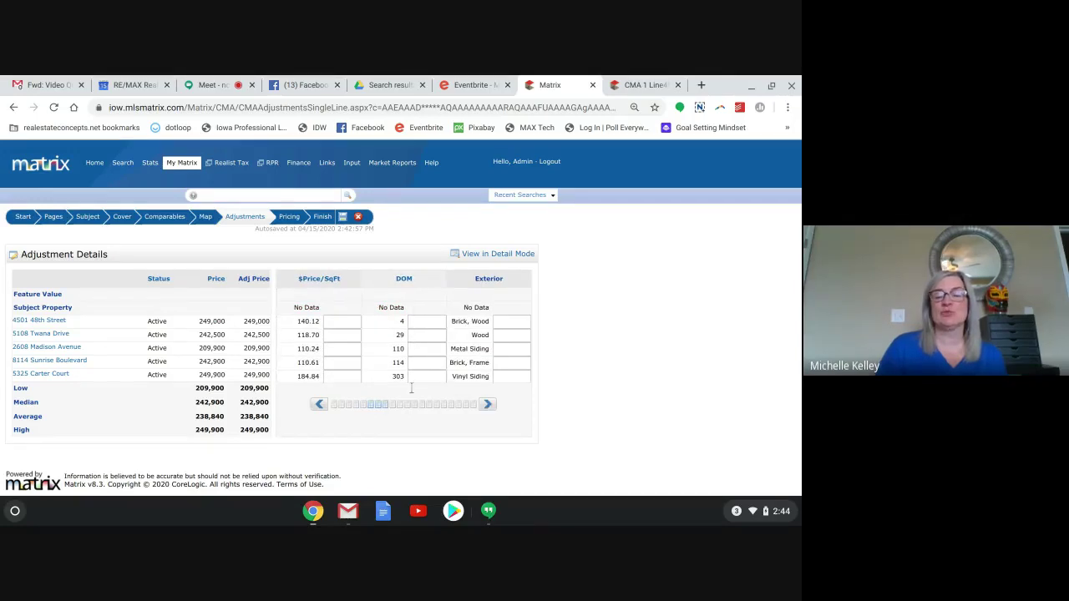
click(488, 405)
click(488, 404)
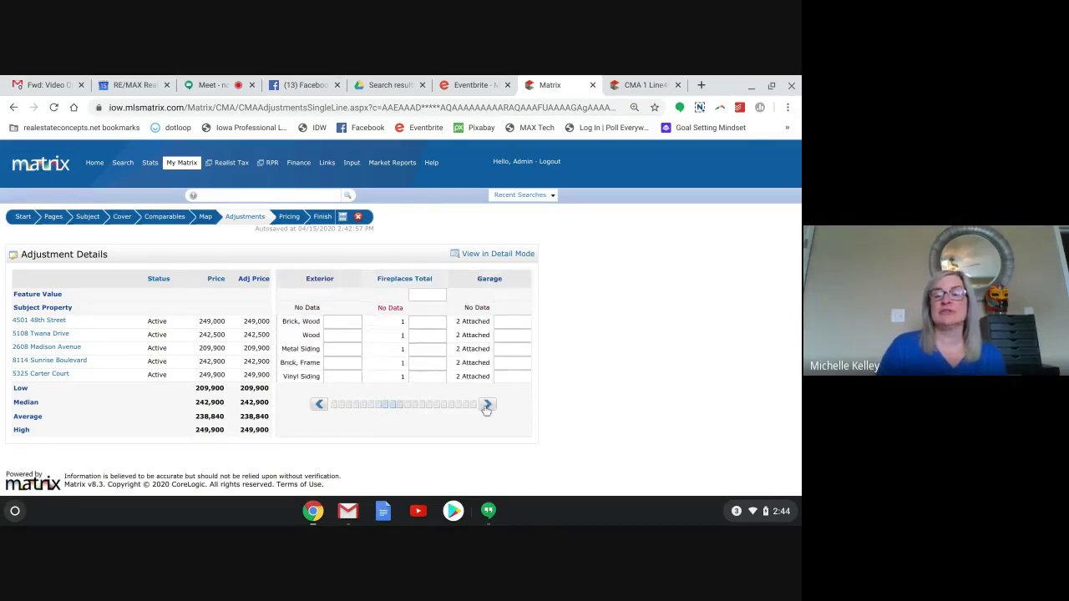
click(487, 405)
click(488, 404)
click(290, 218)
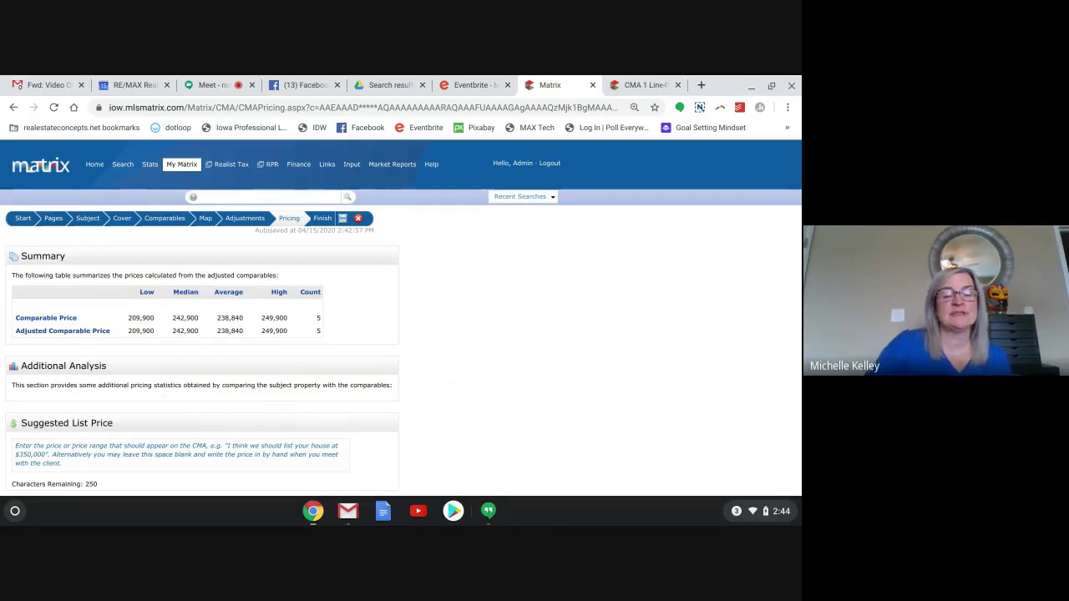
Open the Finish step and review the CMA Summary of selected pages and subject details.
scroll(72, 449, down, 1)
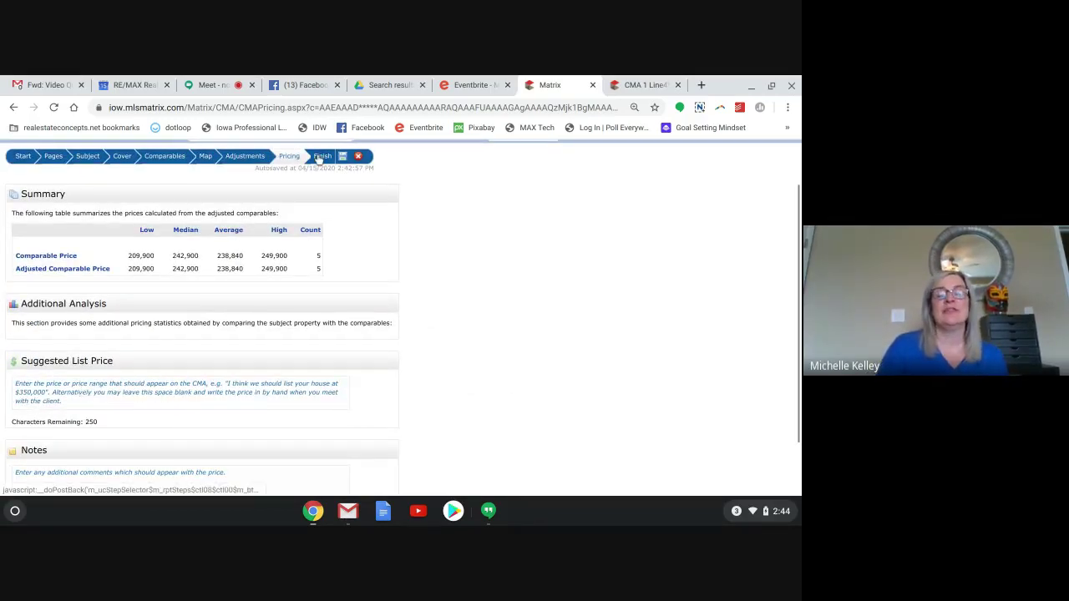
click(318, 157)
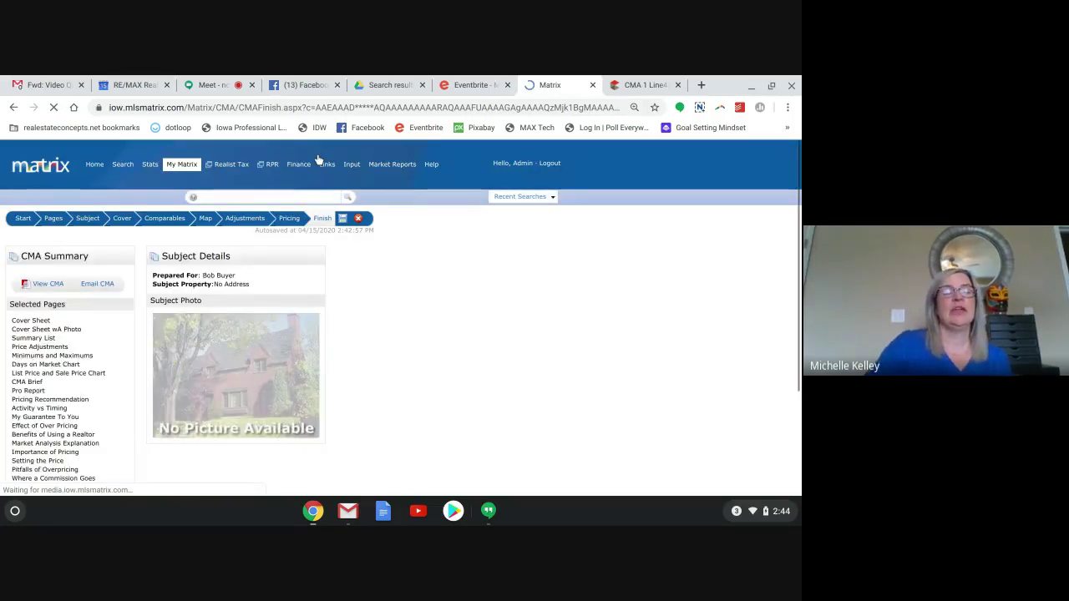
scroll(319, 160, down, 3)
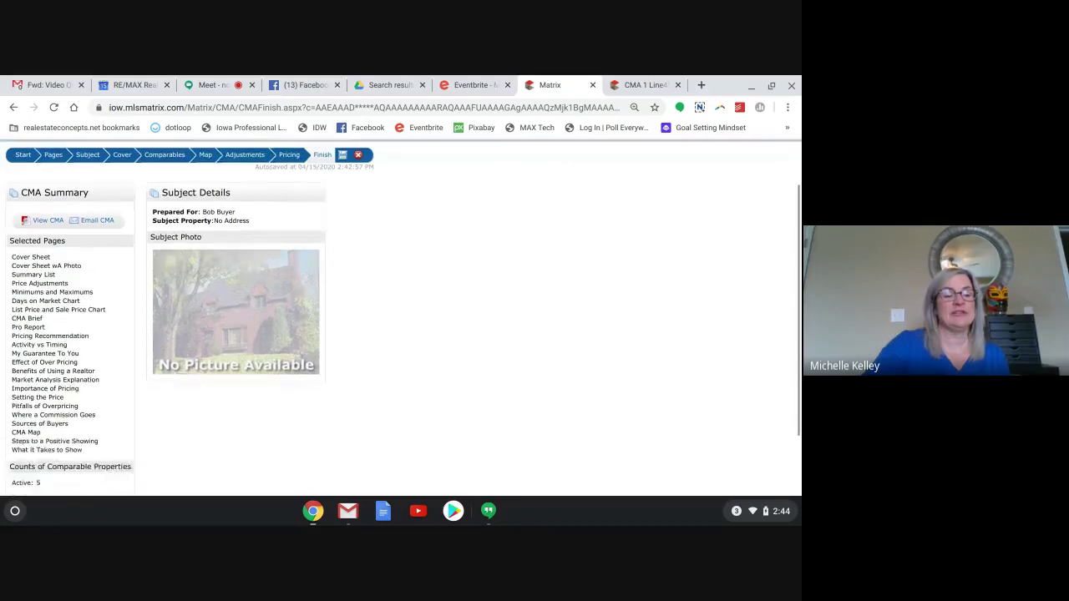
scroll(499, 197, up, 3)
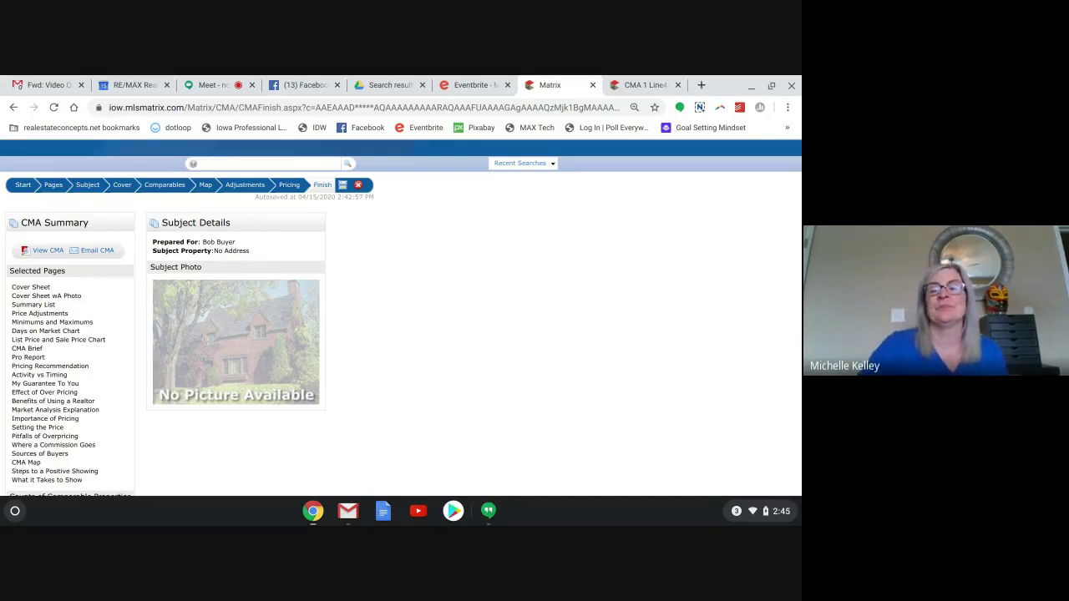
scroll(401, 318, up, 1)
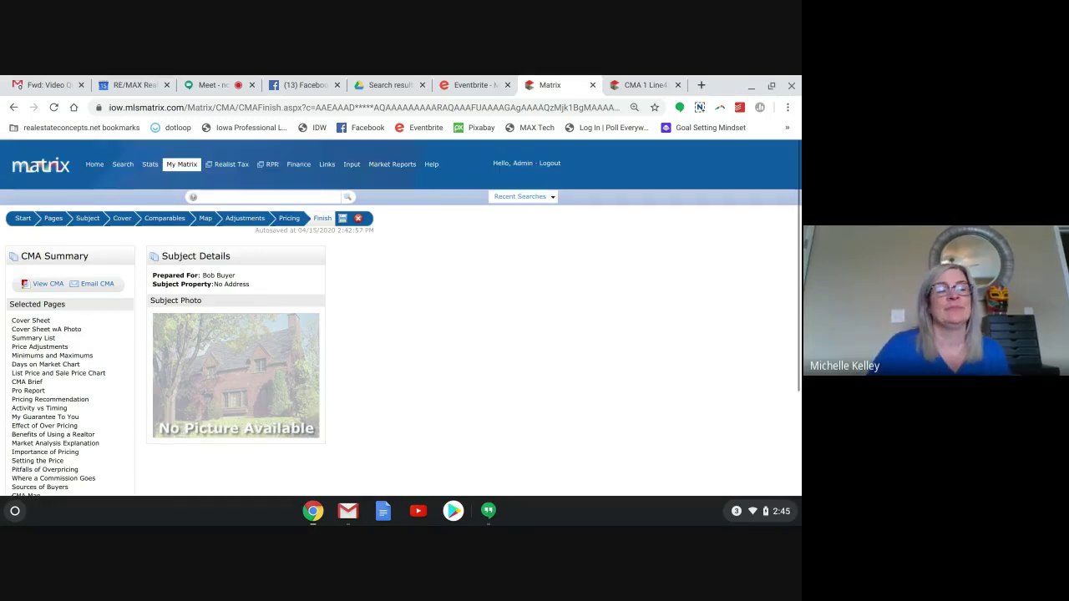
From the Home page, open the buyer's Cross Property Cart holding the $313,752 Urbandale listing.
click(94, 164)
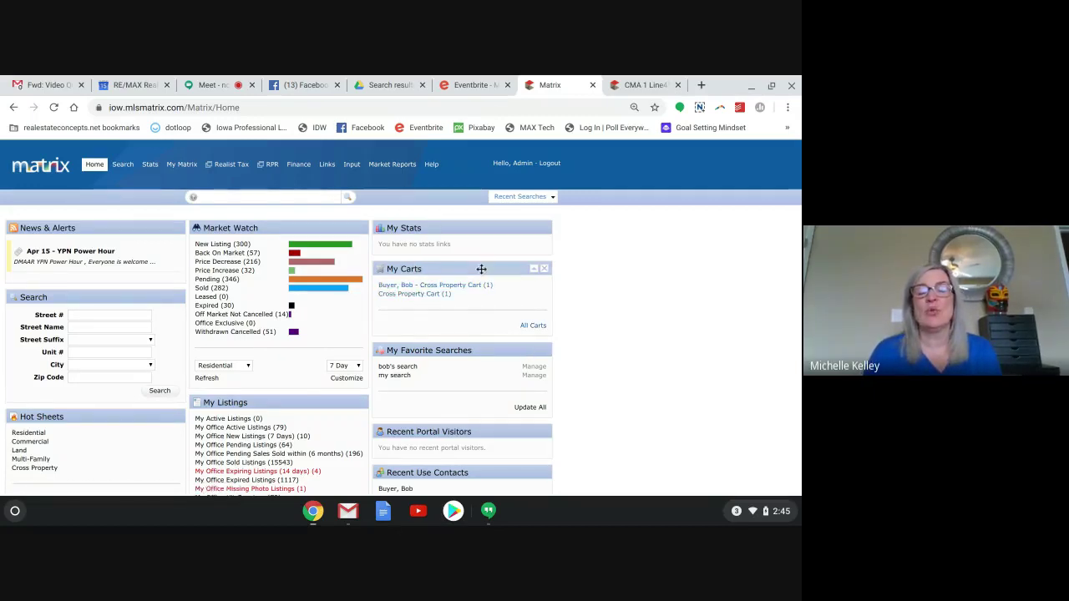
click(401, 286)
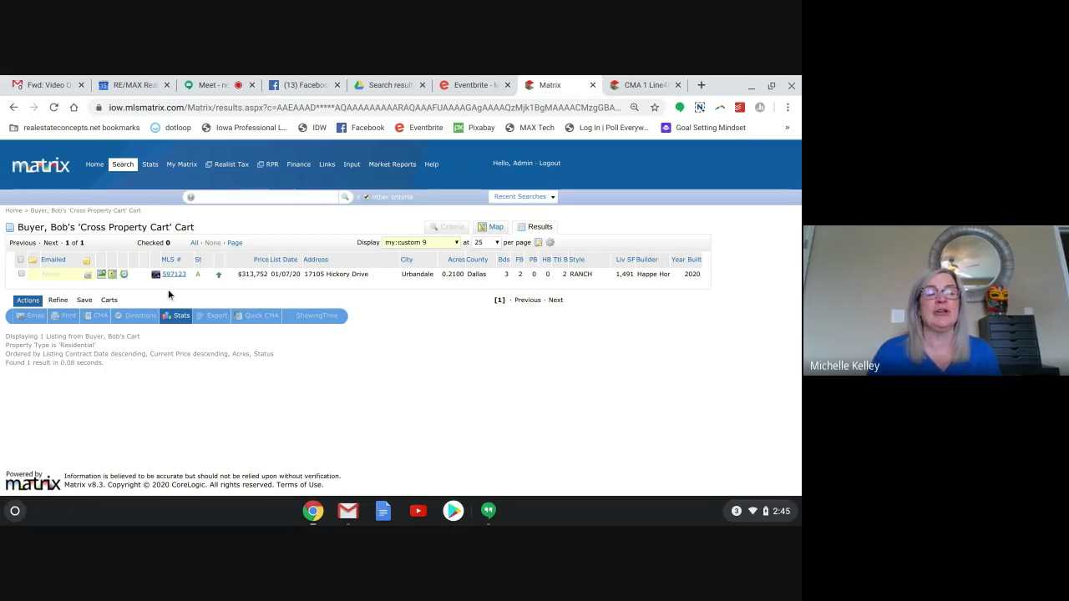
Rerun the most recent search and check only listing MLS 596725.
click(504, 196)
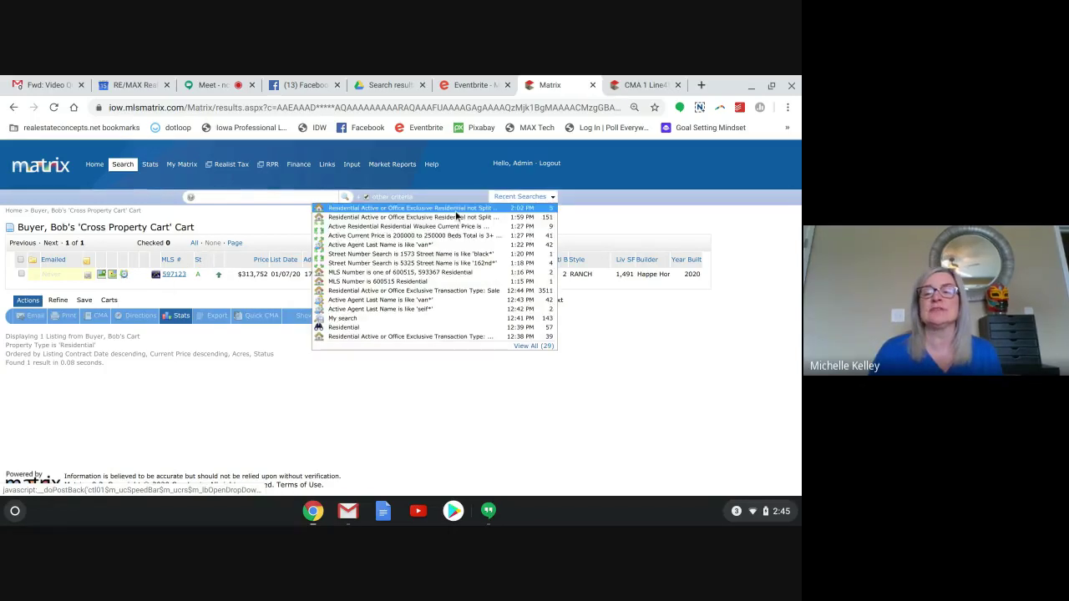
click(435, 208)
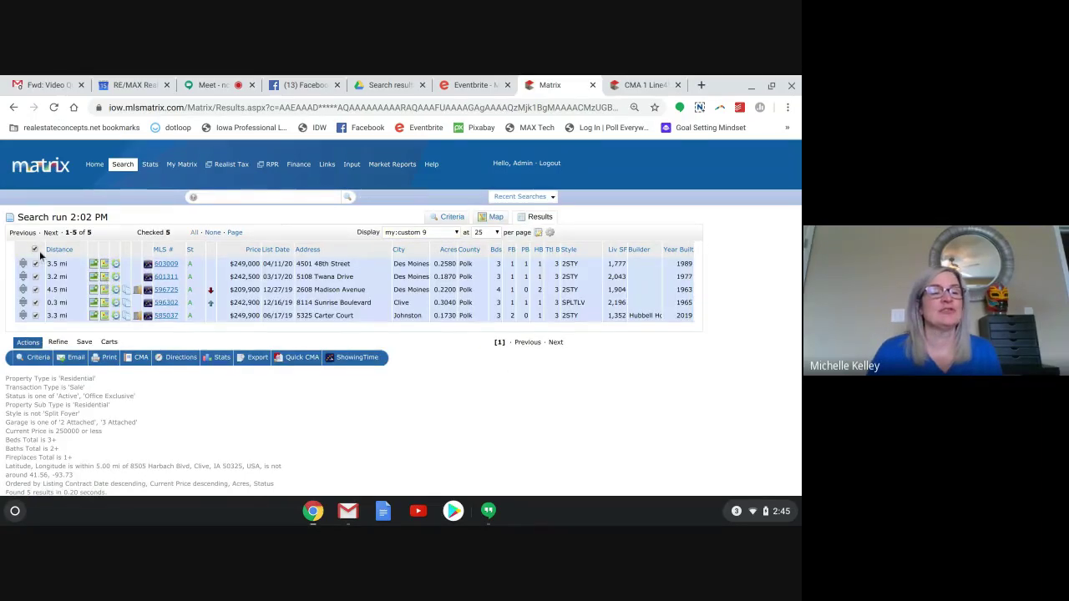
click(37, 250)
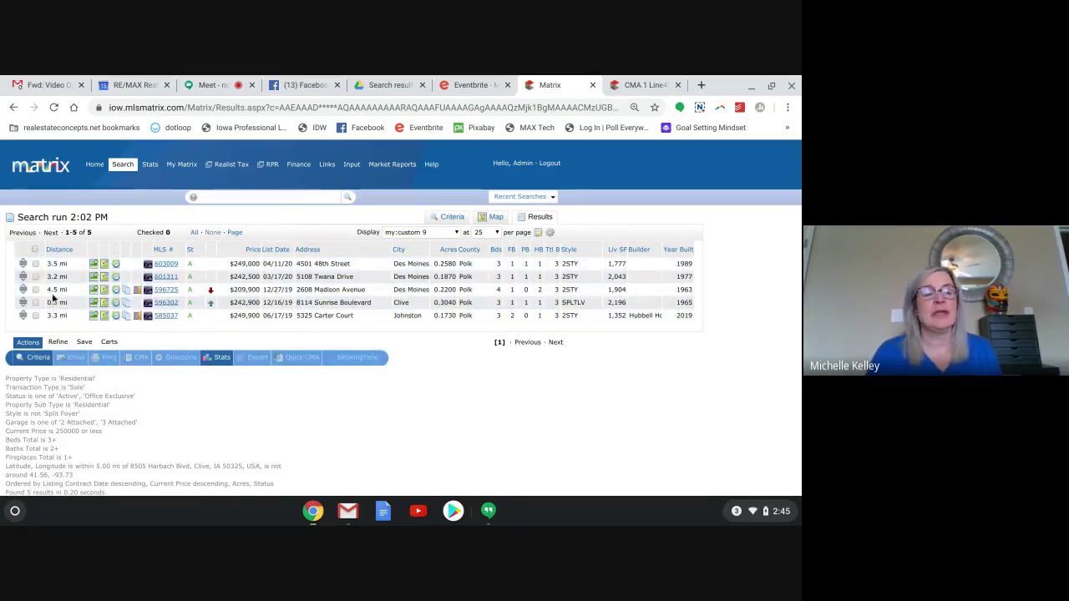
click(36, 290)
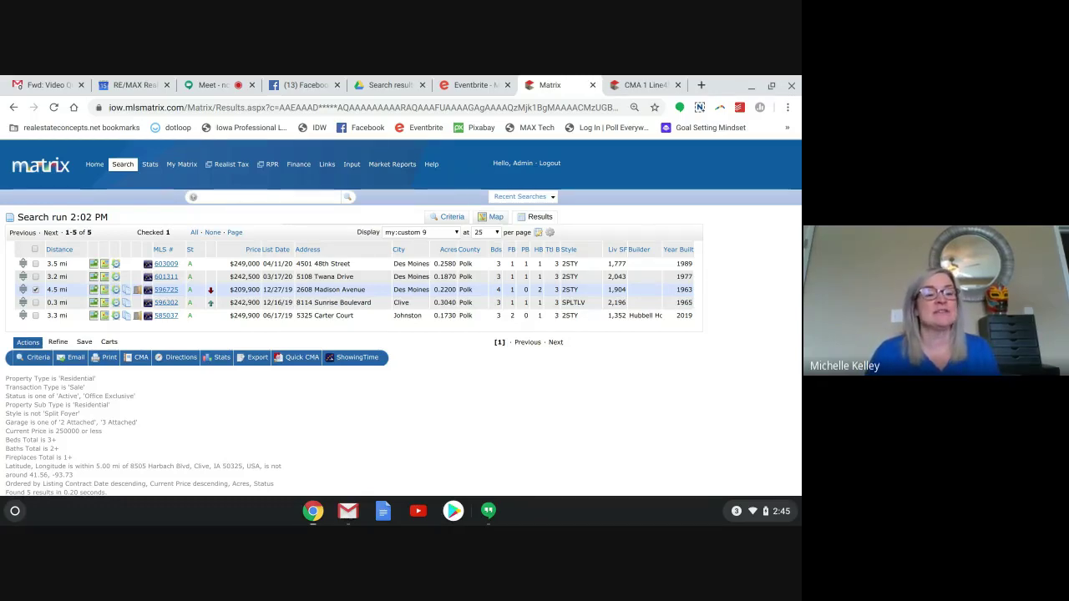
Add MLS 596725 to the buyer's Cross Property Cart, recheck all listings, and return home.
click(107, 342)
click(177, 358)
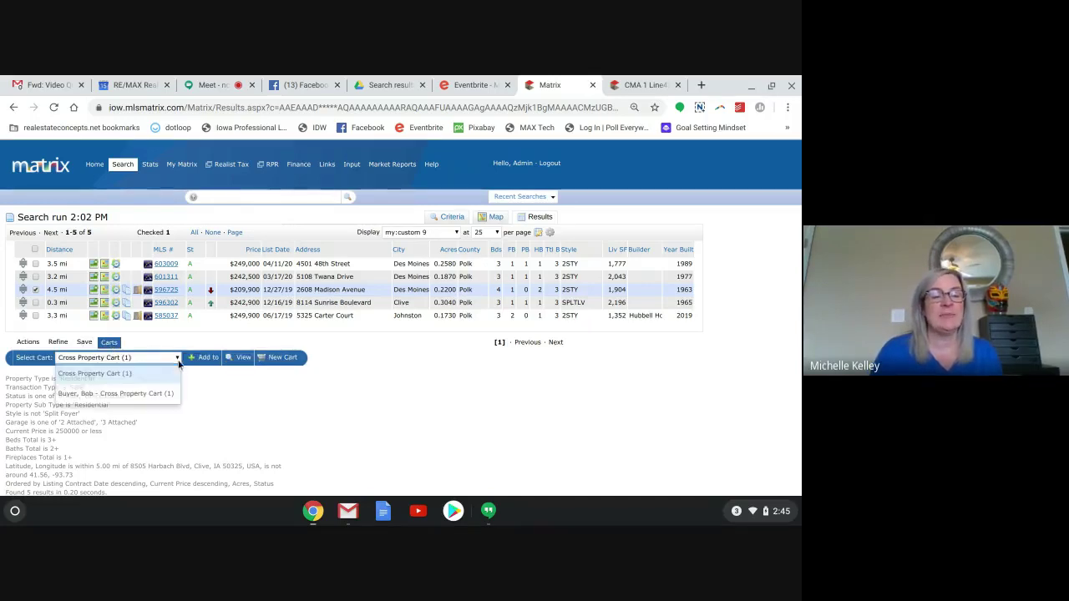
click(133, 393)
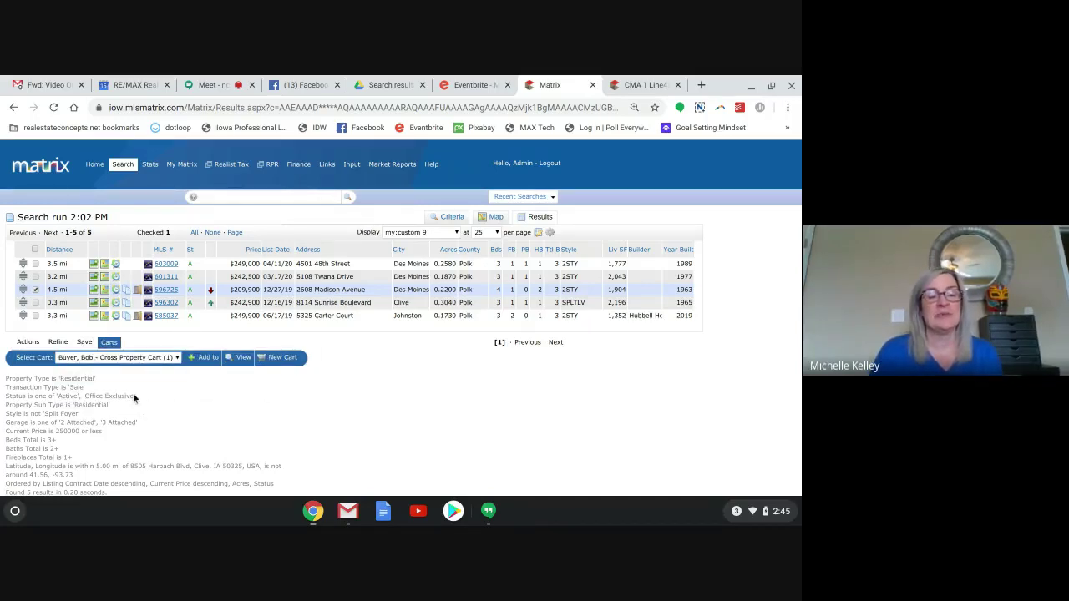
click(206, 358)
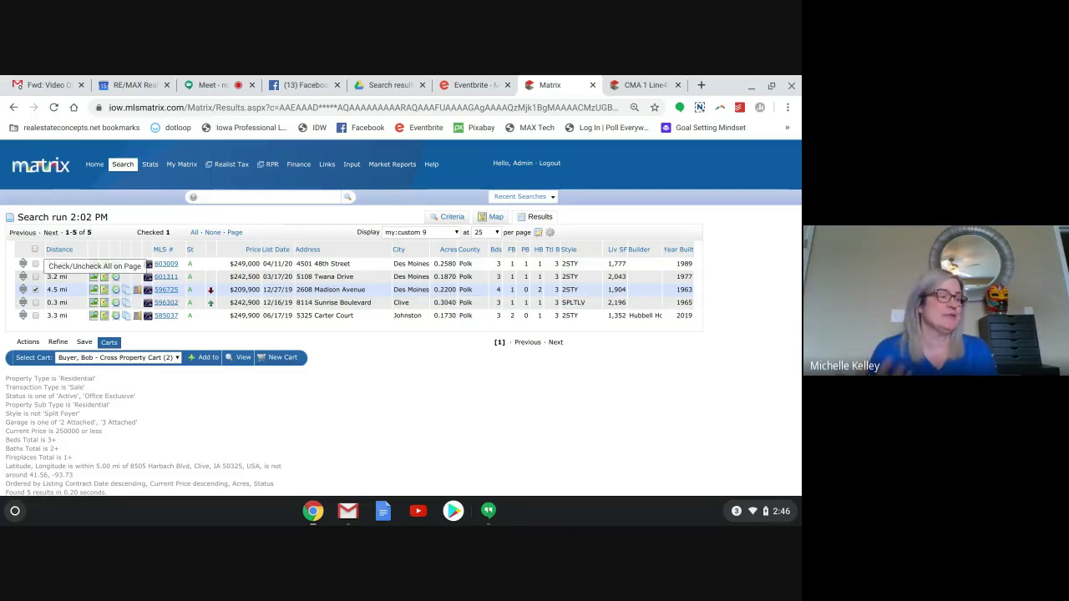
click(35, 249)
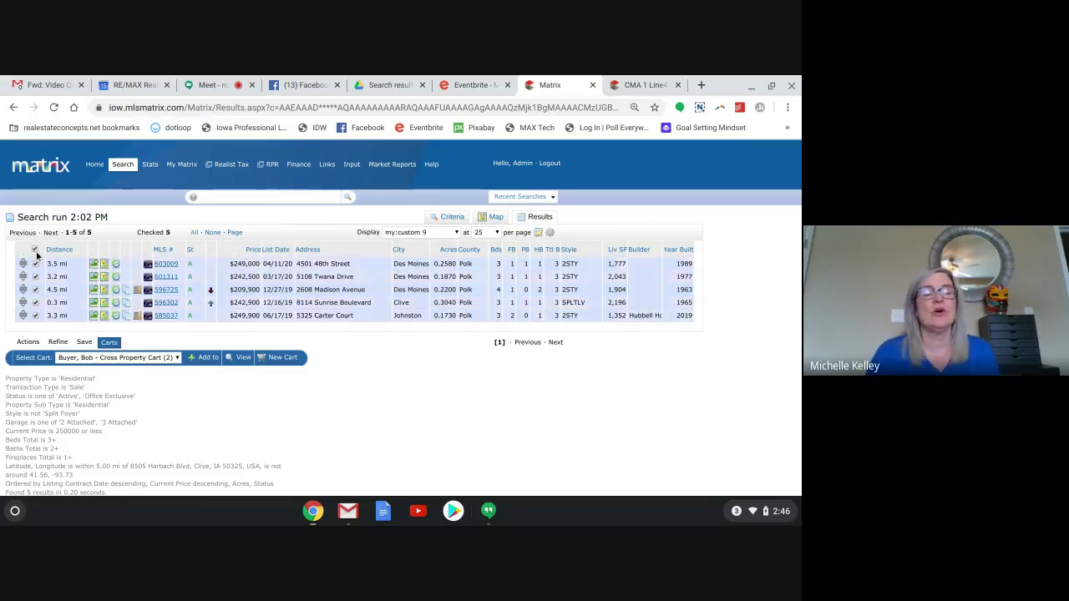
click(91, 166)
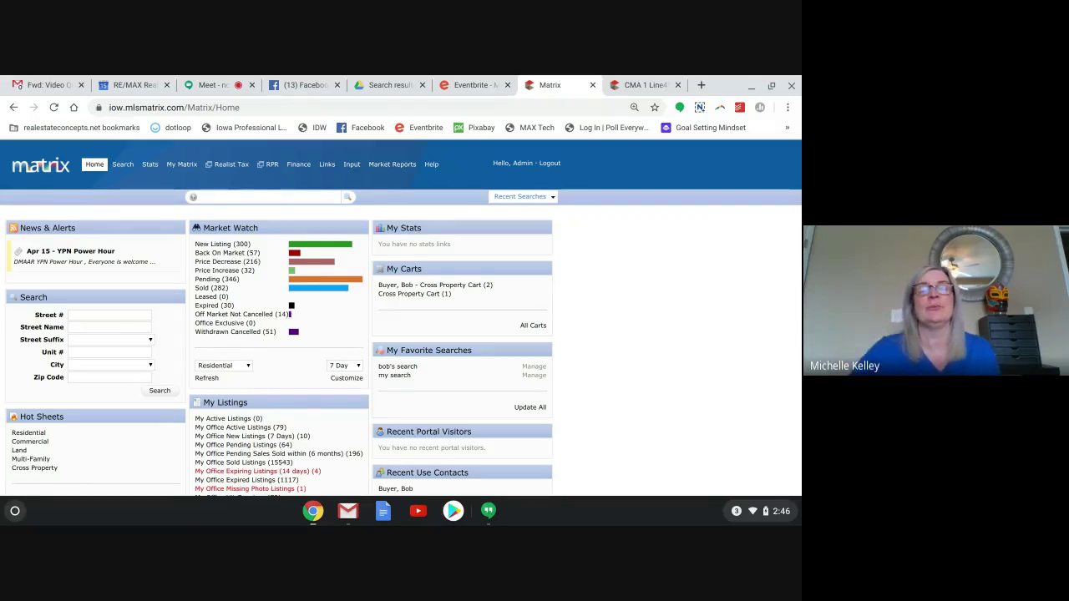
Rerun the 2:02 PM search from Recent Searches to show its five listings again.
scroll(401, 317, down, 1)
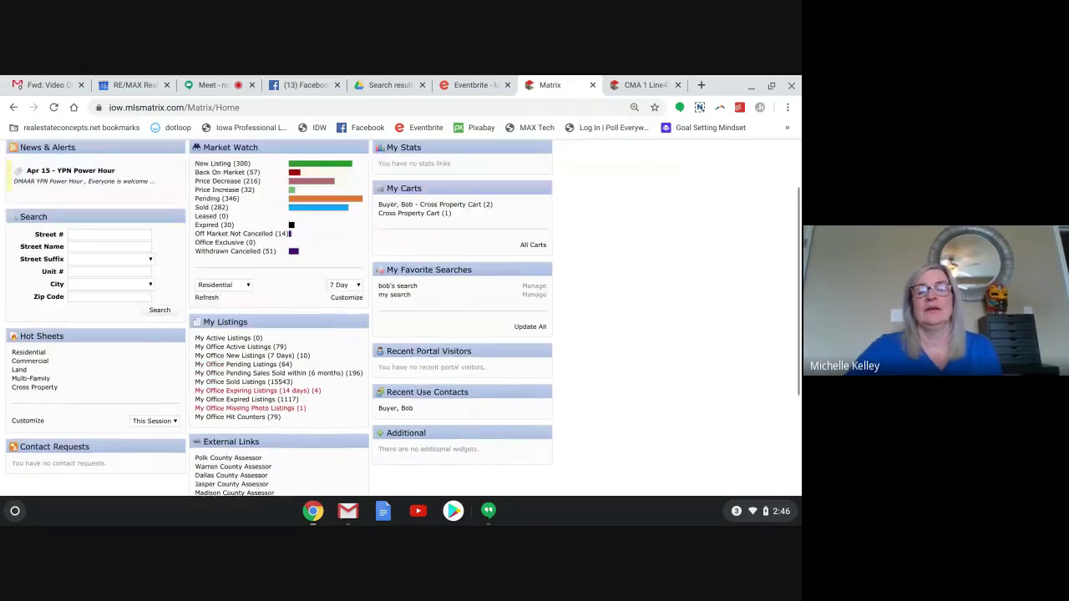
scroll(401, 317, up, 1)
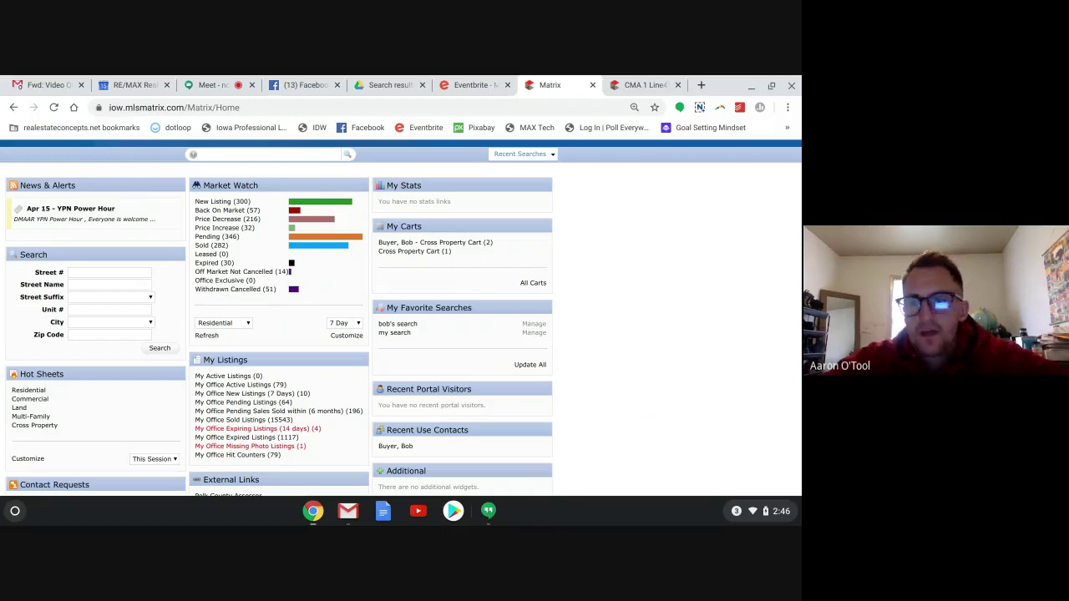
scroll(401, 318, up, 1)
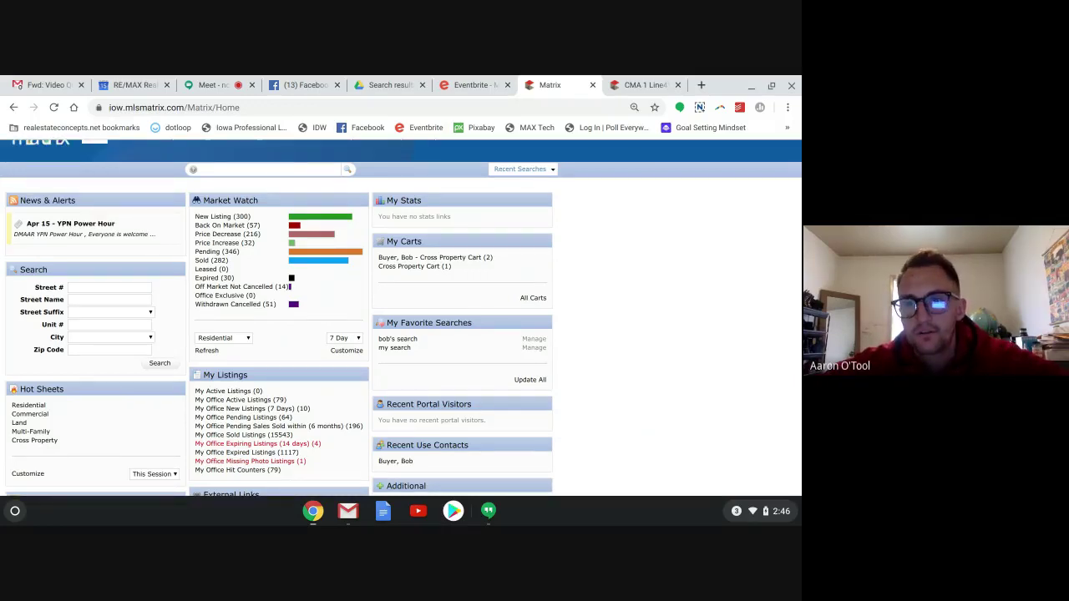
click(531, 171)
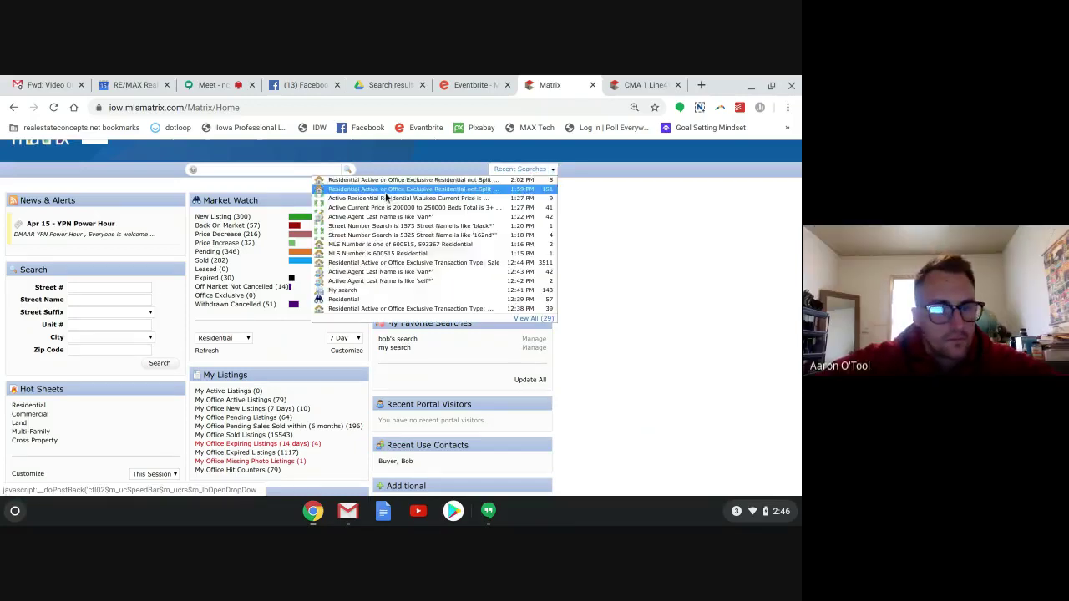
click(383, 182)
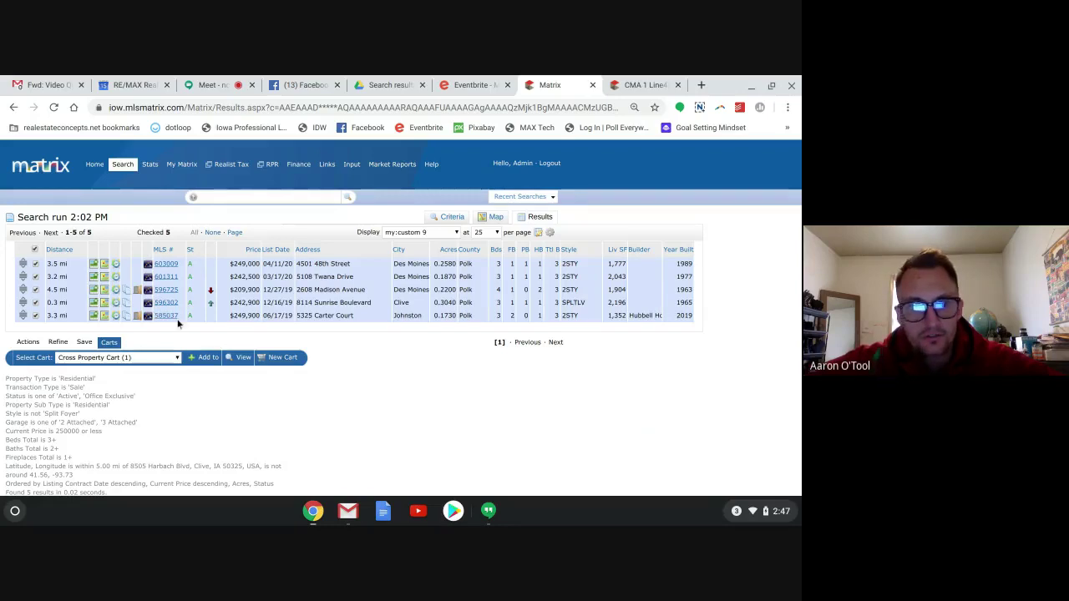
mouse_move(129, 167)
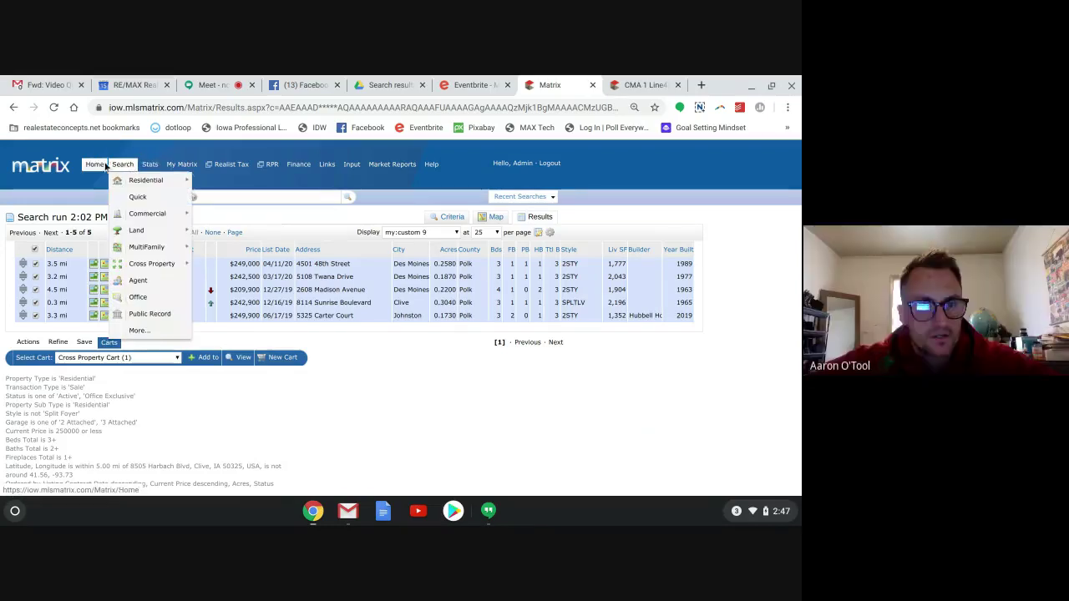
Start a Quick search and load the most recent saved search's criteria.
click(138, 201)
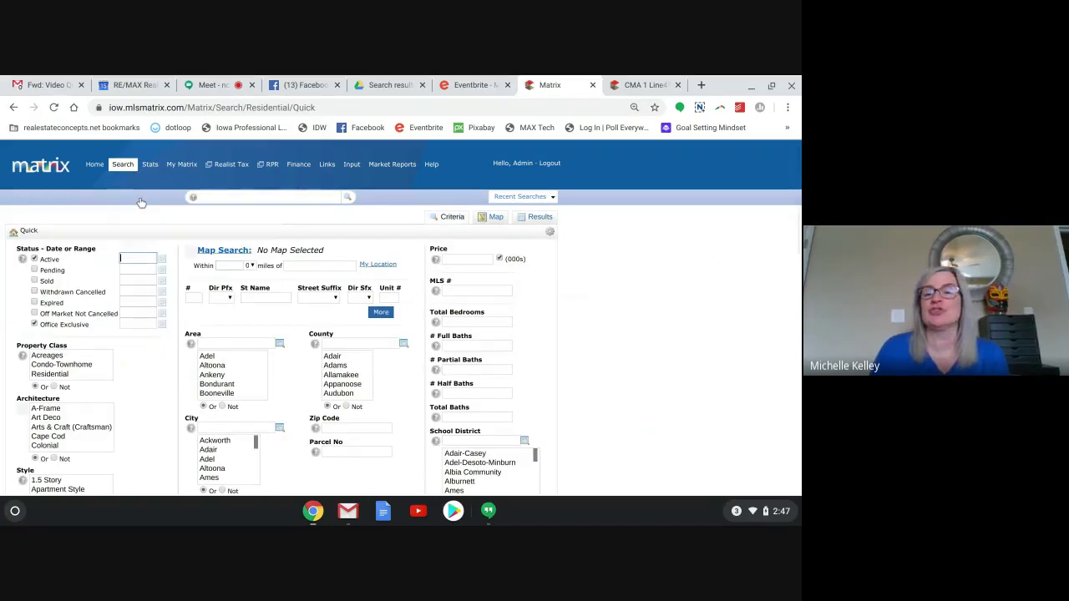
click(510, 198)
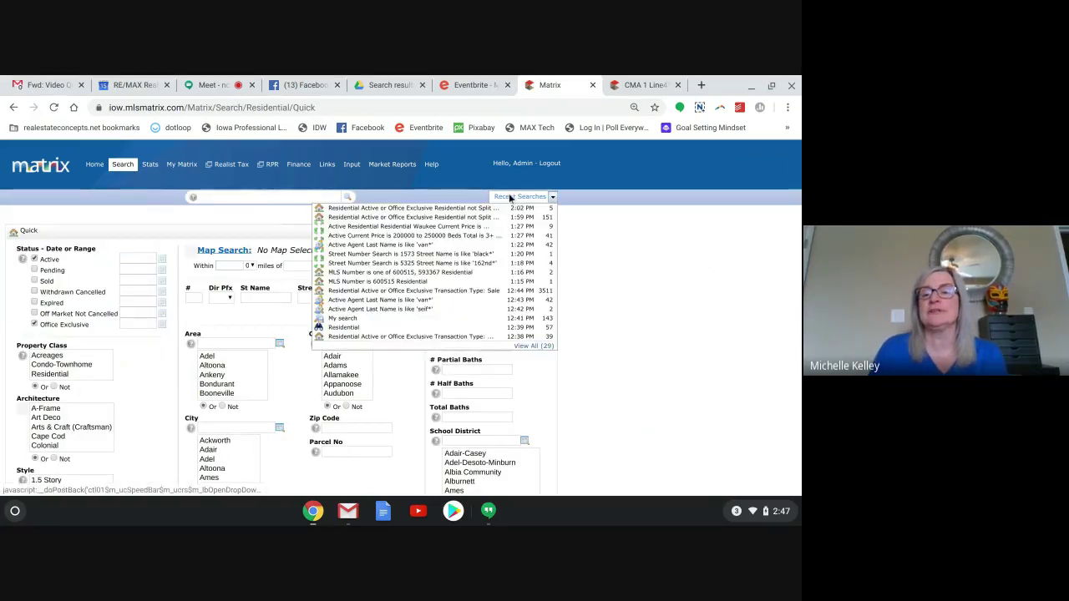
click(506, 209)
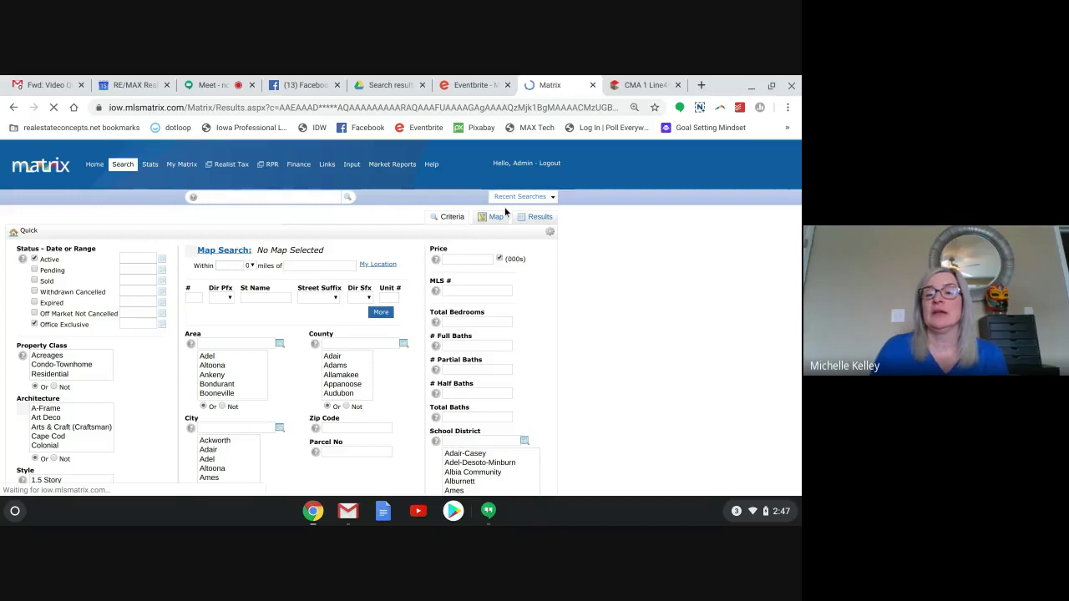
click(453, 218)
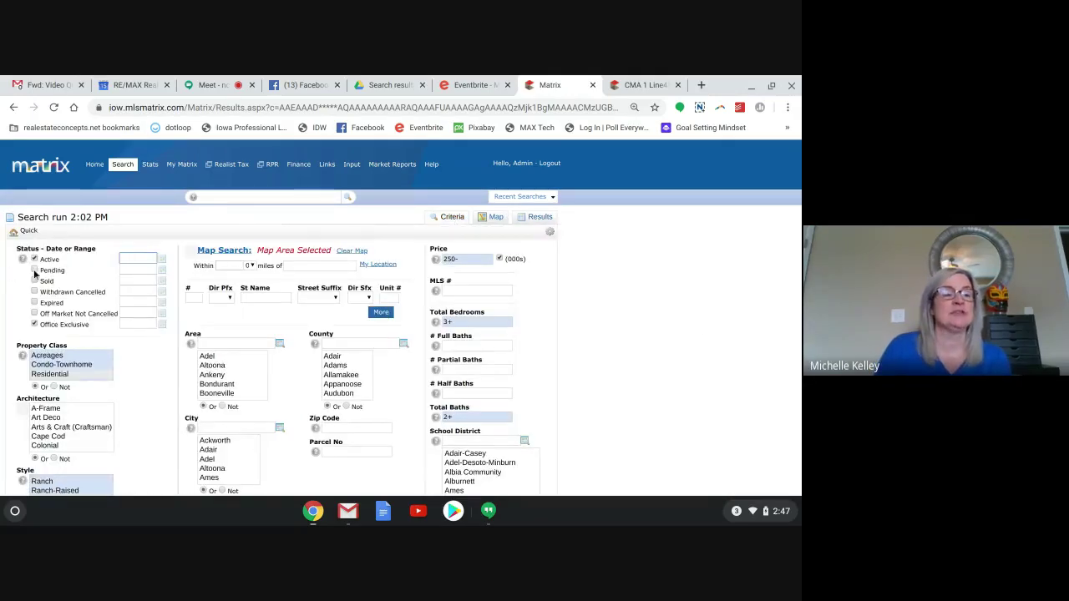
Include Pending and Sold statuses in the criteria, bringing the results to 137 listings.
click(35, 270)
click(35, 282)
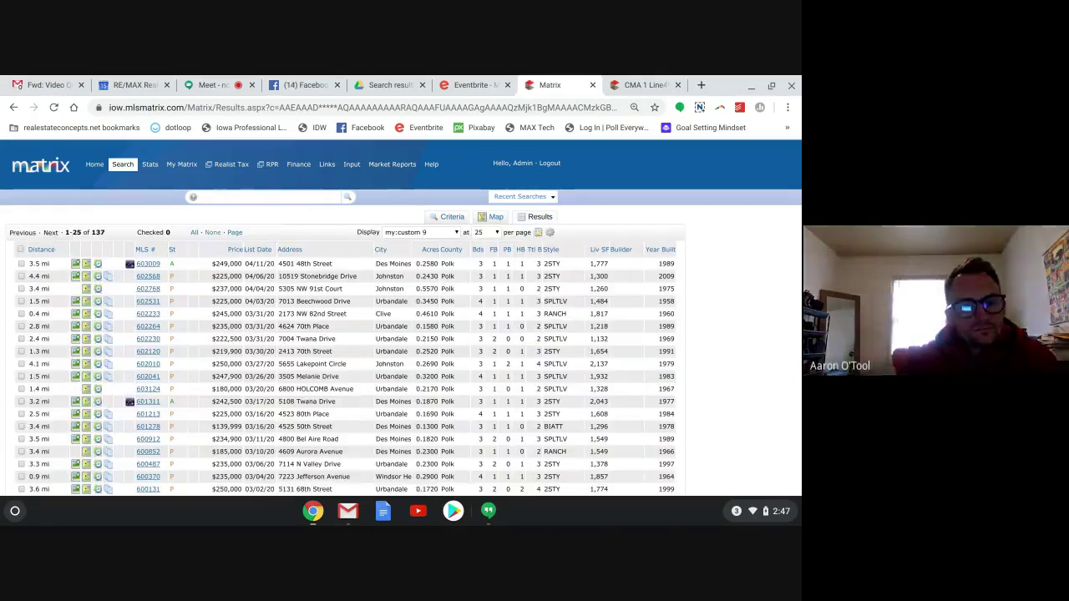
scroll(401, 334, down, 3)
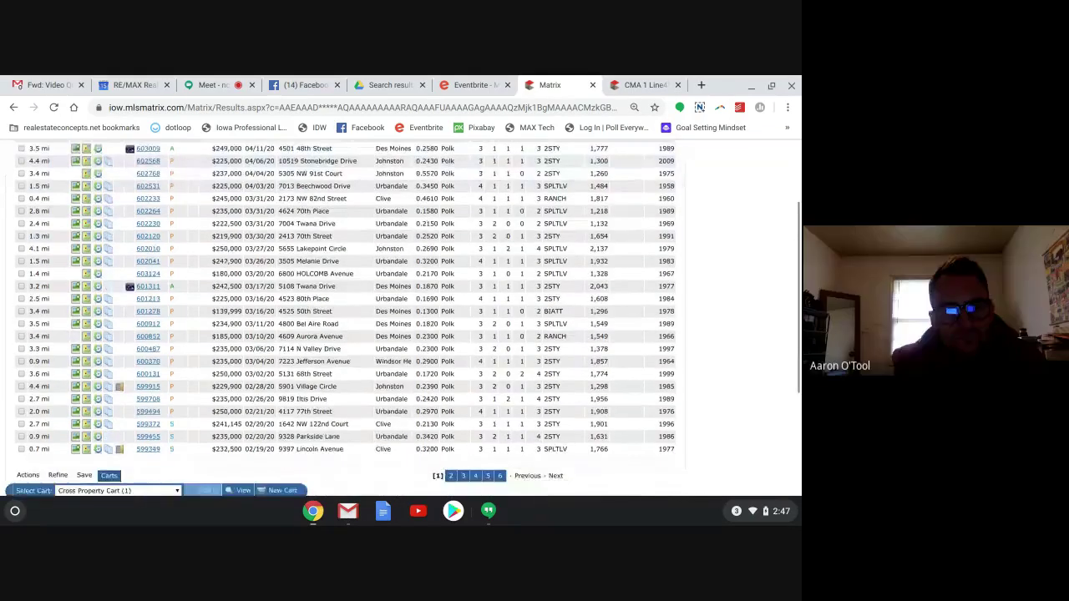
scroll(401, 334, down, 2)
scroll(401, 318, up, 3)
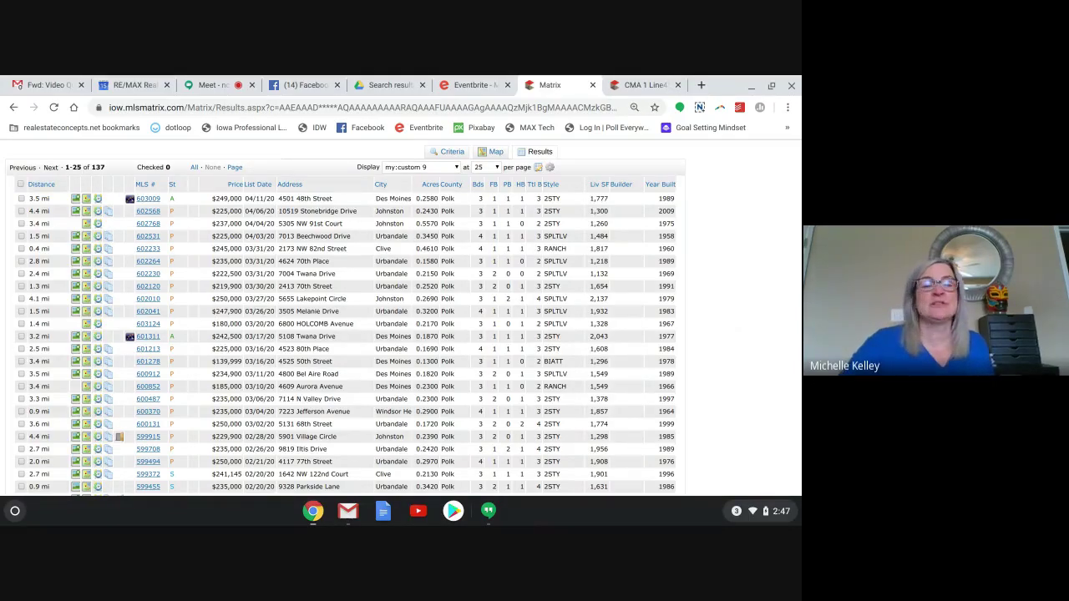
scroll(401, 318, up, 2)
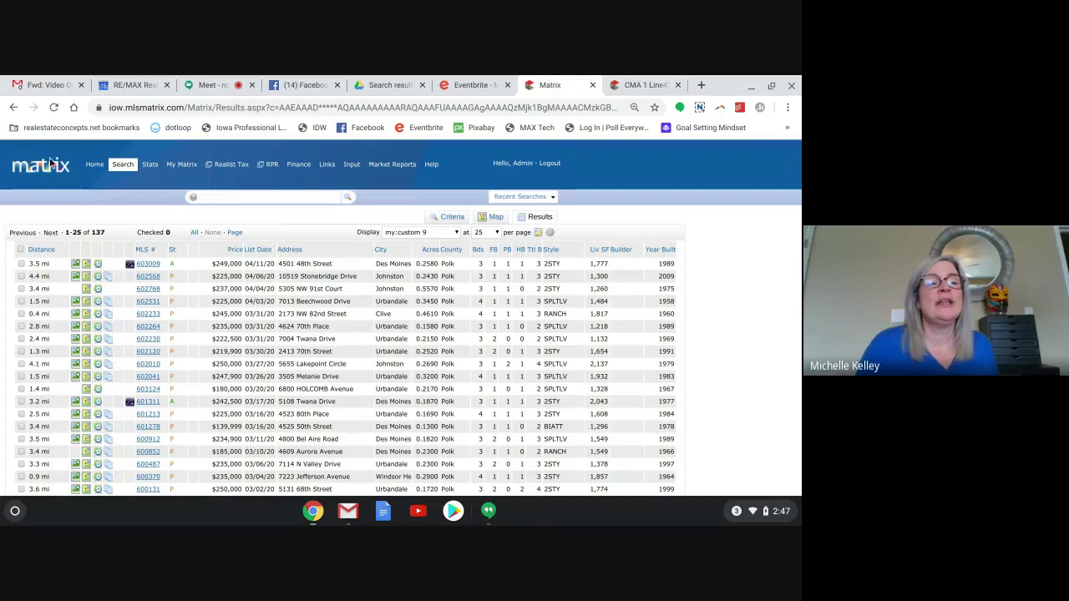
Return home, start a fresh Quick search, and add two extra address rows for three total.
click(95, 165)
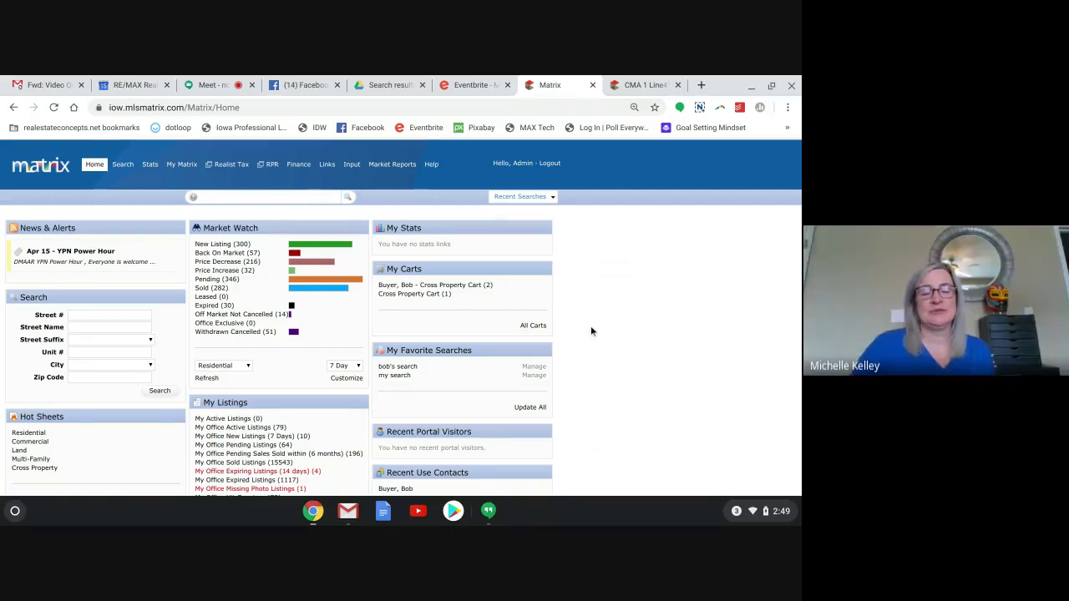
scroll(590, 326, down, 1)
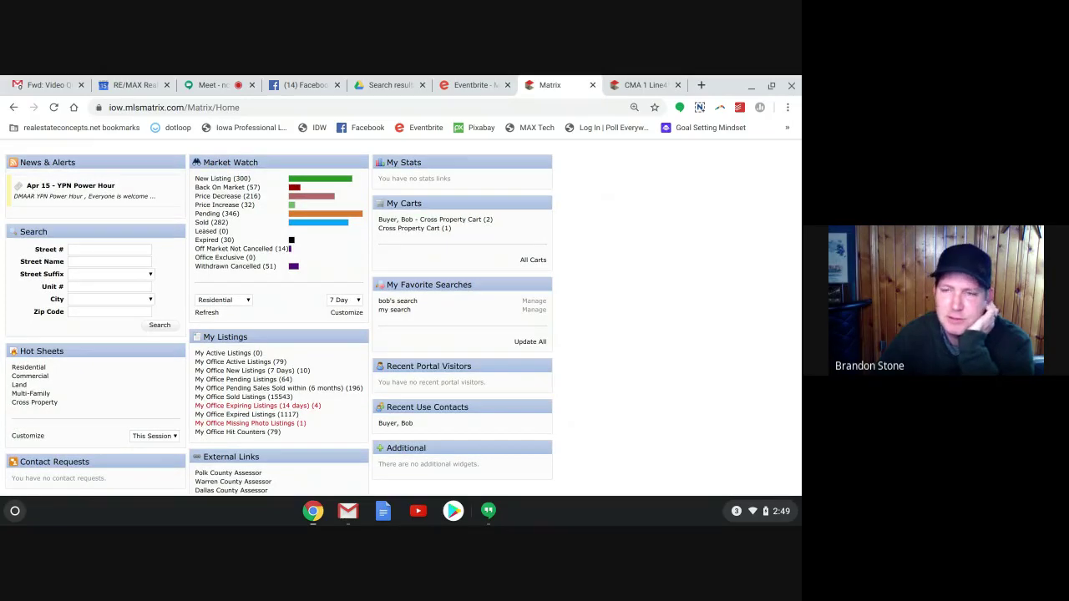
scroll(401, 317, up, 1)
mouse_move(125, 165)
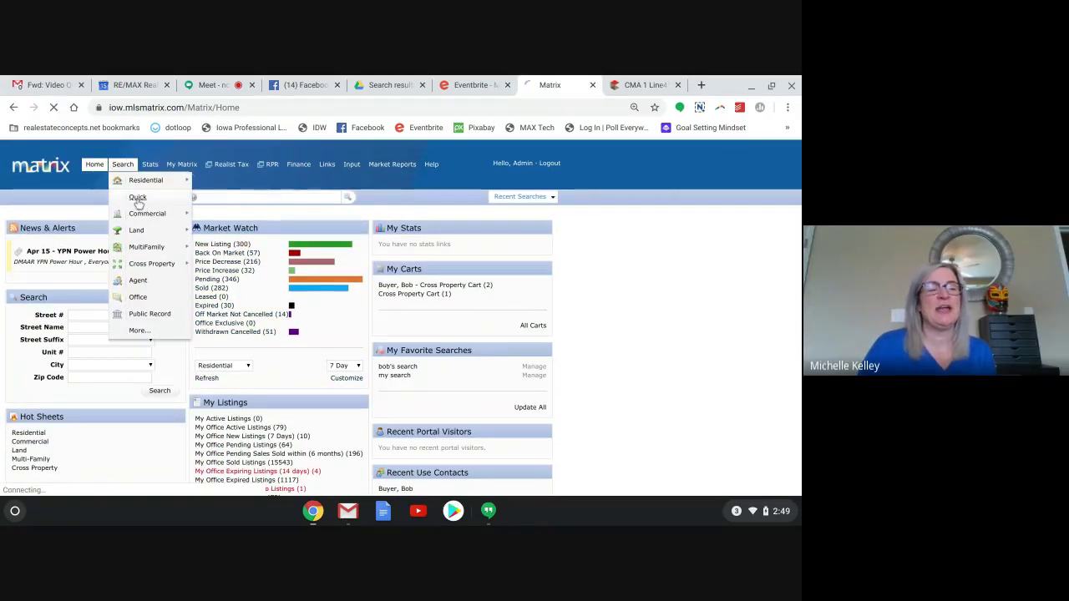
click(137, 200)
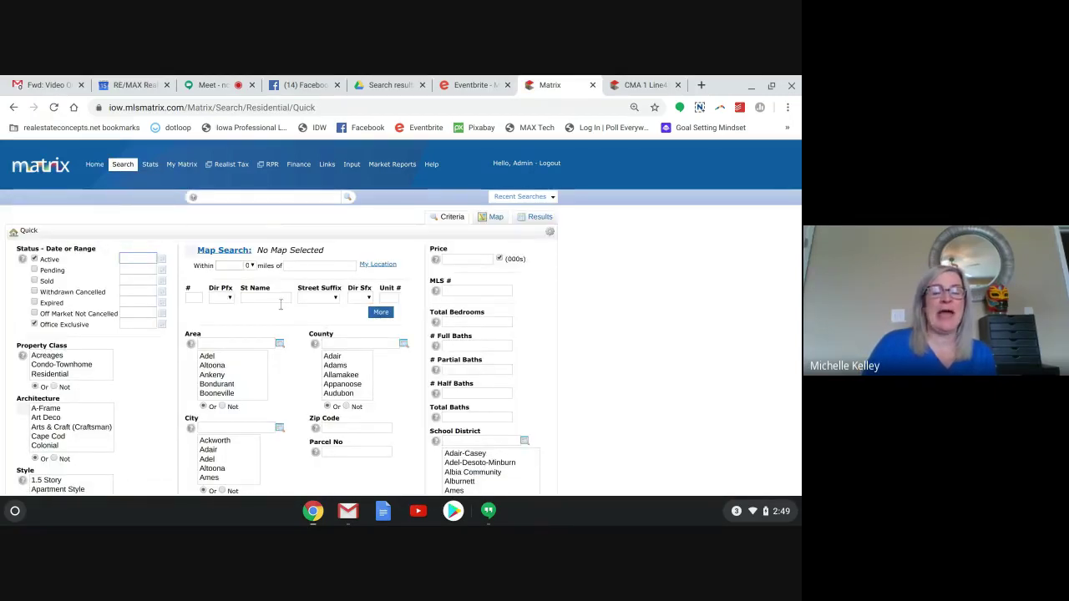
click(382, 313)
click(381, 325)
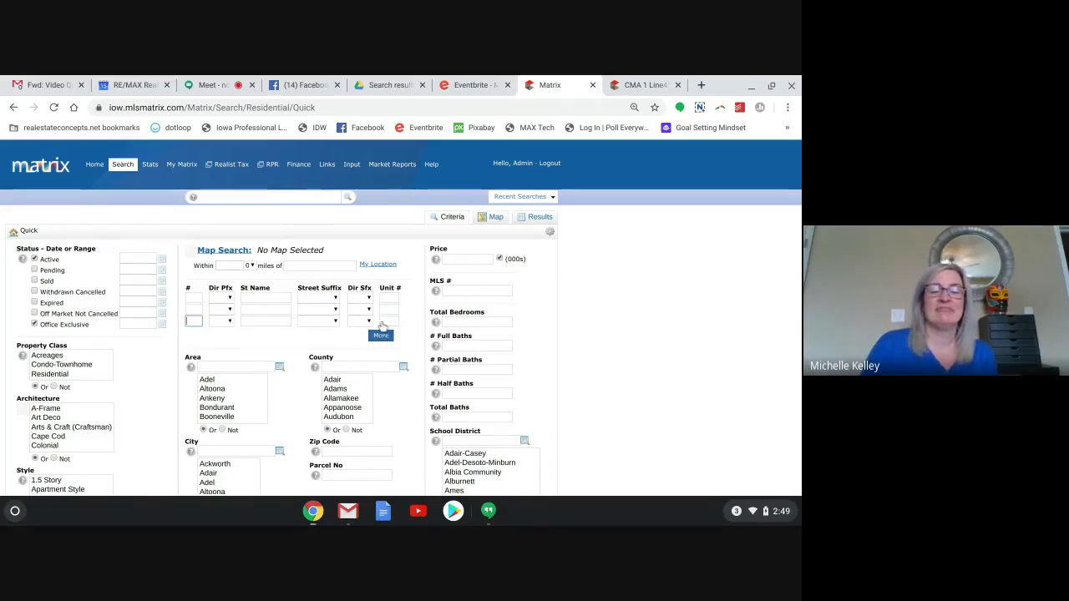